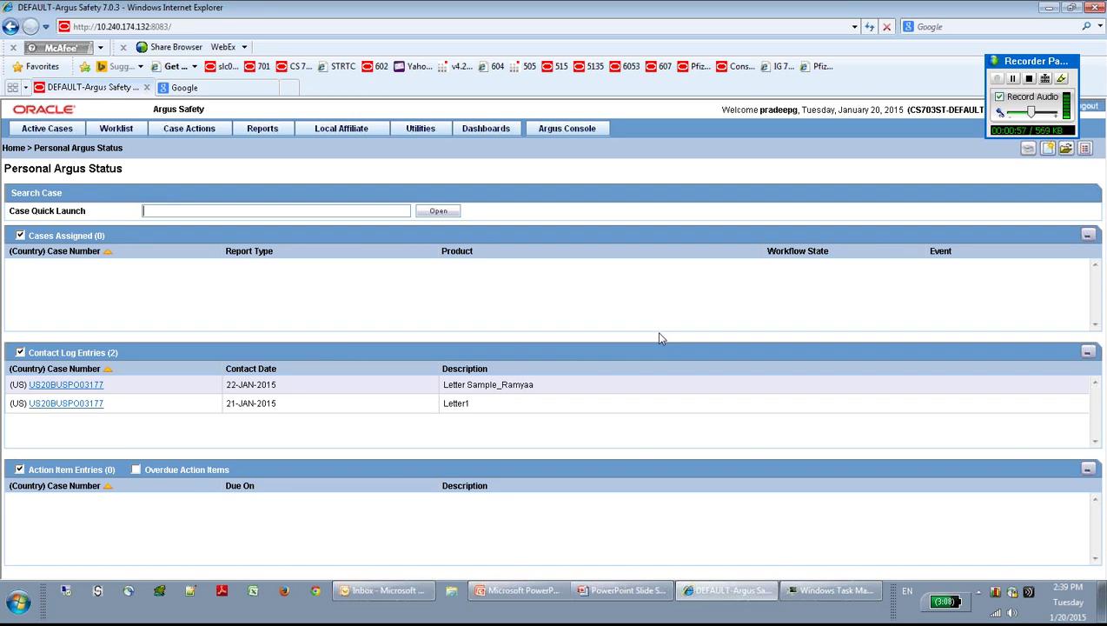
Step: Browse the recent cases, Worklist and Reports menus, including report types, without choosing anything
{"action": "mouse_move", "coordinate": [43, 132]}
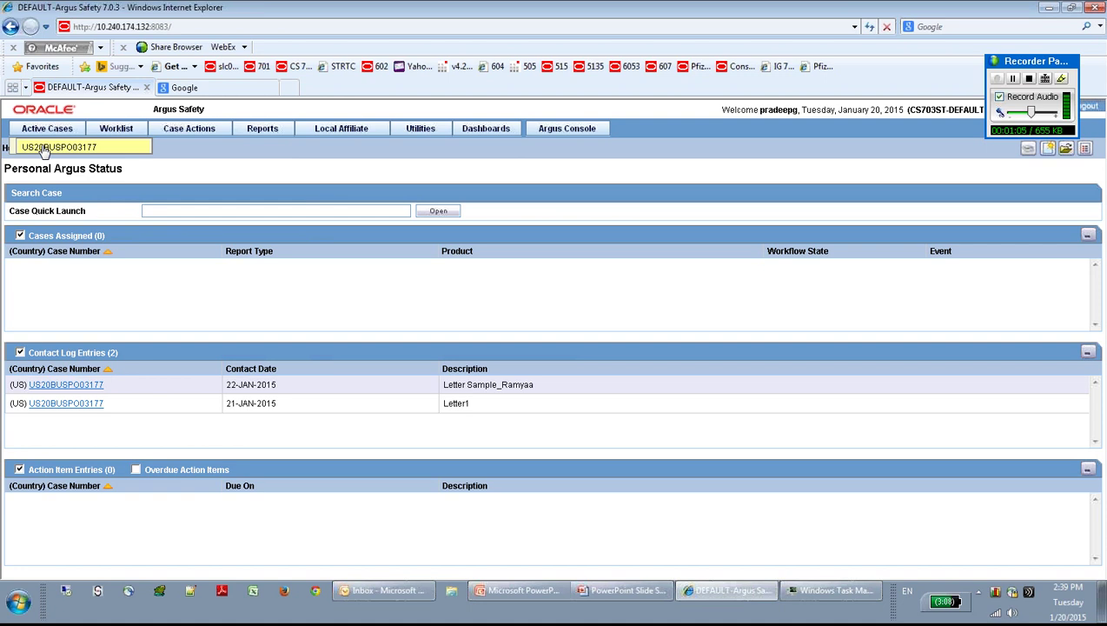
{"action": "left_click", "coordinate": [43, 147]}
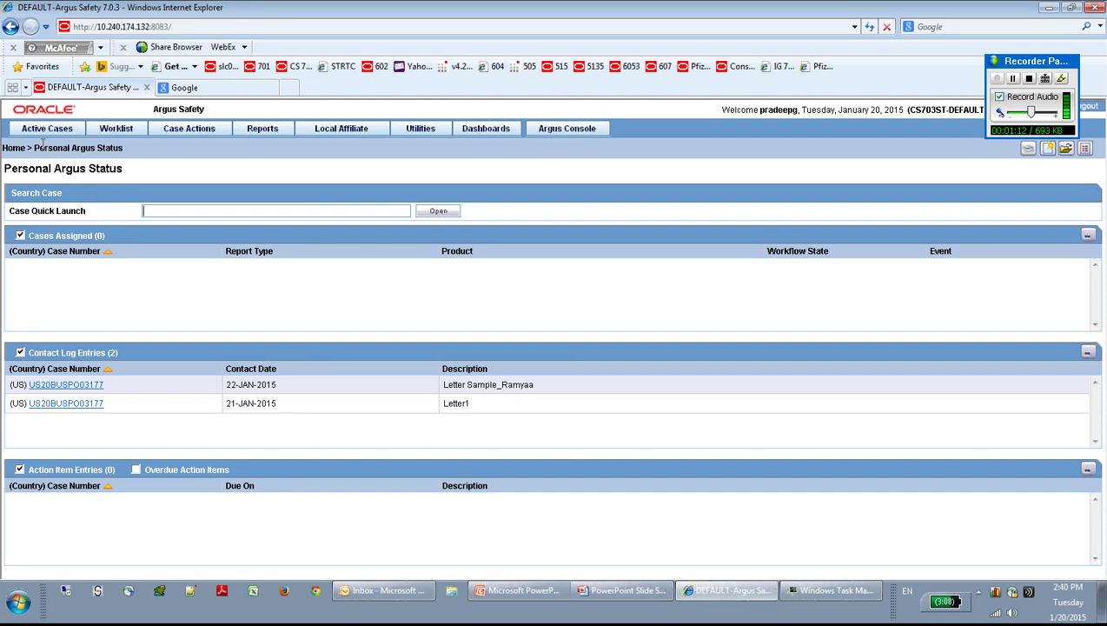
{"action": "mouse_move", "coordinate": [115, 132]}
{"action": "left_click", "coordinate": [120, 132]}
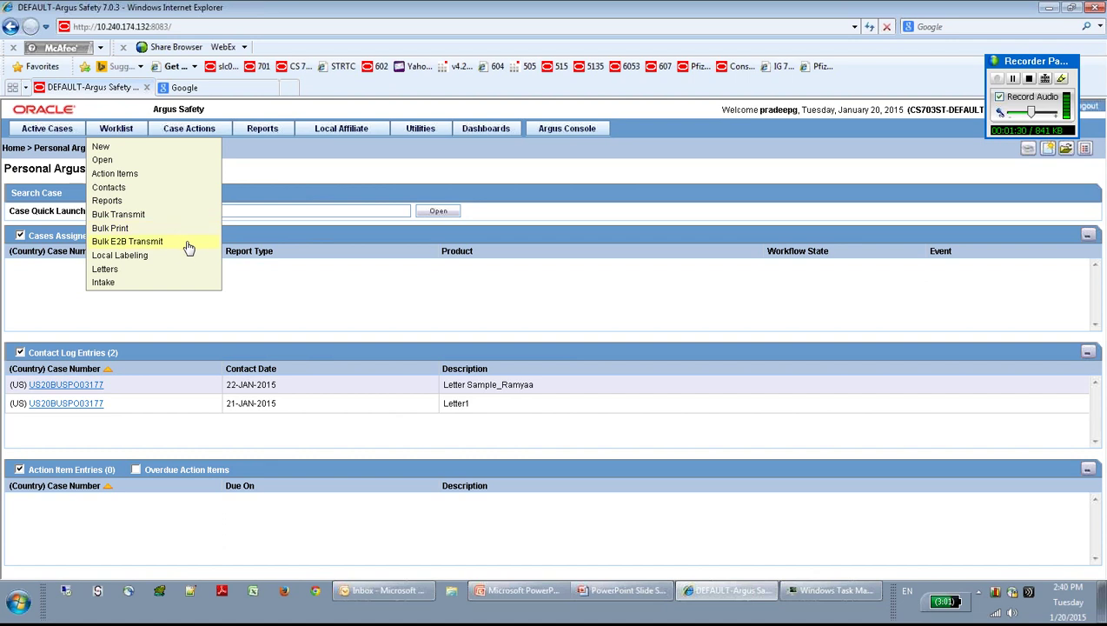
{"action": "left_click", "coordinate": [175, 301]}
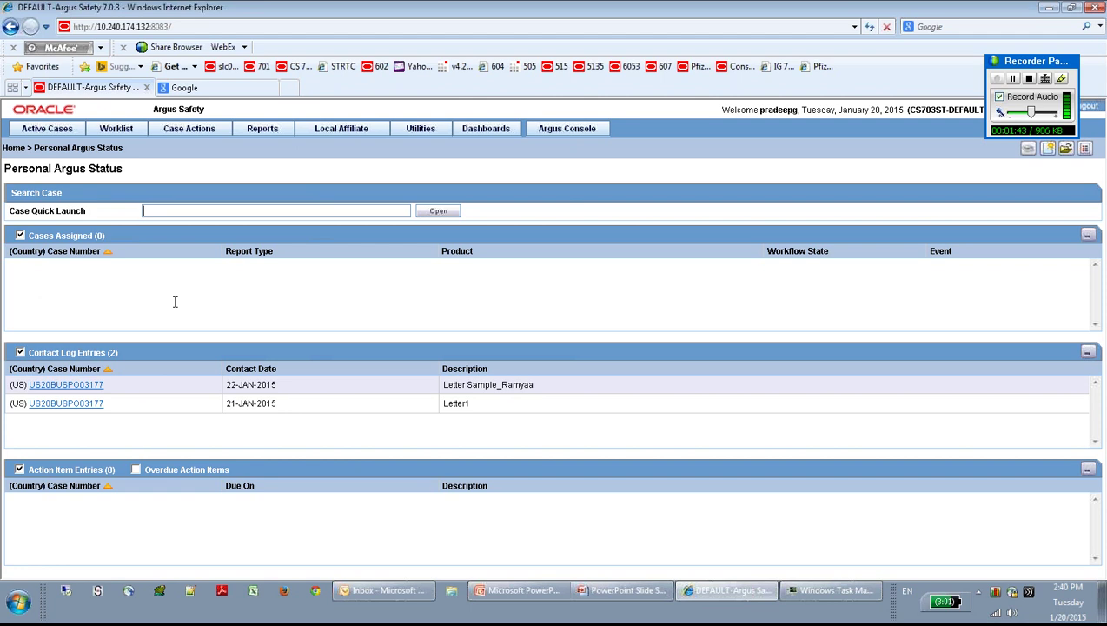
{"action": "mouse_move", "coordinate": [199, 135]}
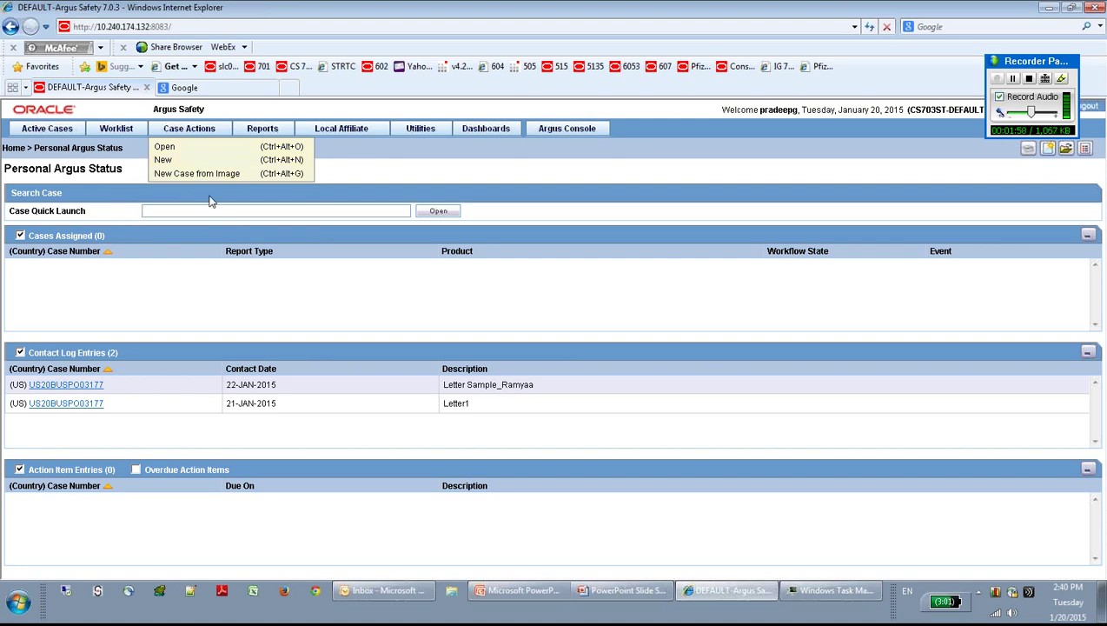
{"action": "mouse_move", "coordinate": [261, 132]}
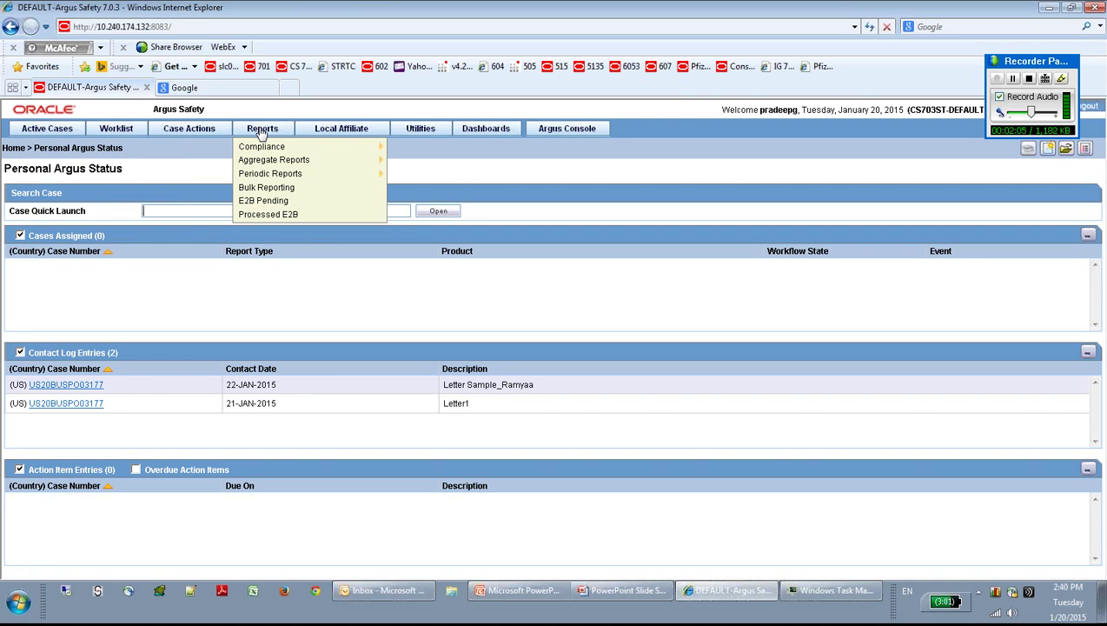
{"action": "left_click", "coordinate": [262, 133]}
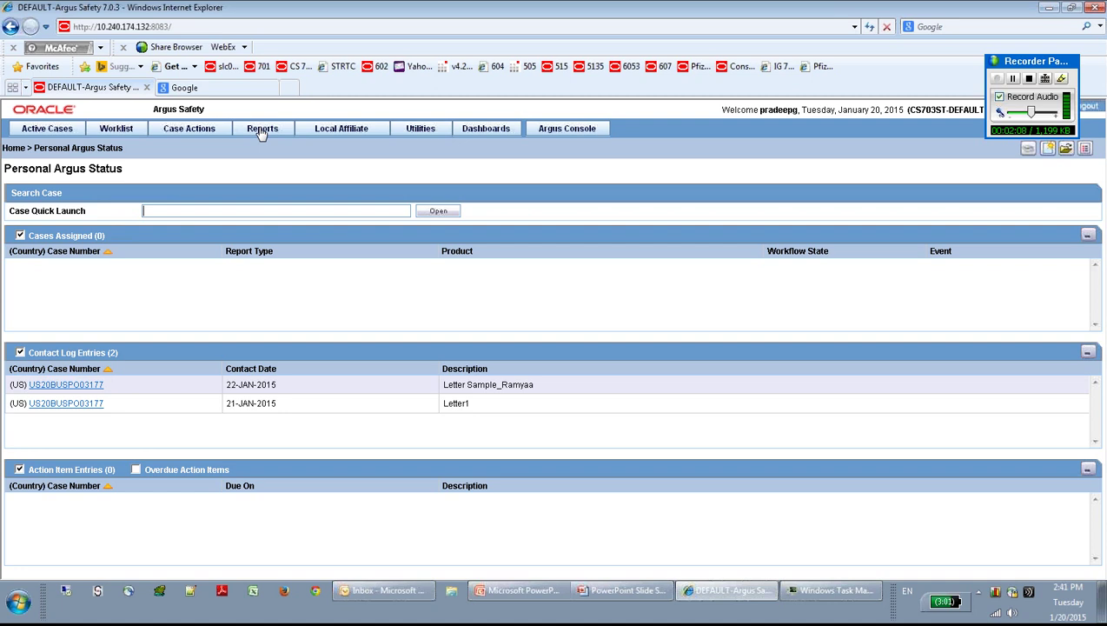
{"action": "left_click", "coordinate": [262, 130]}
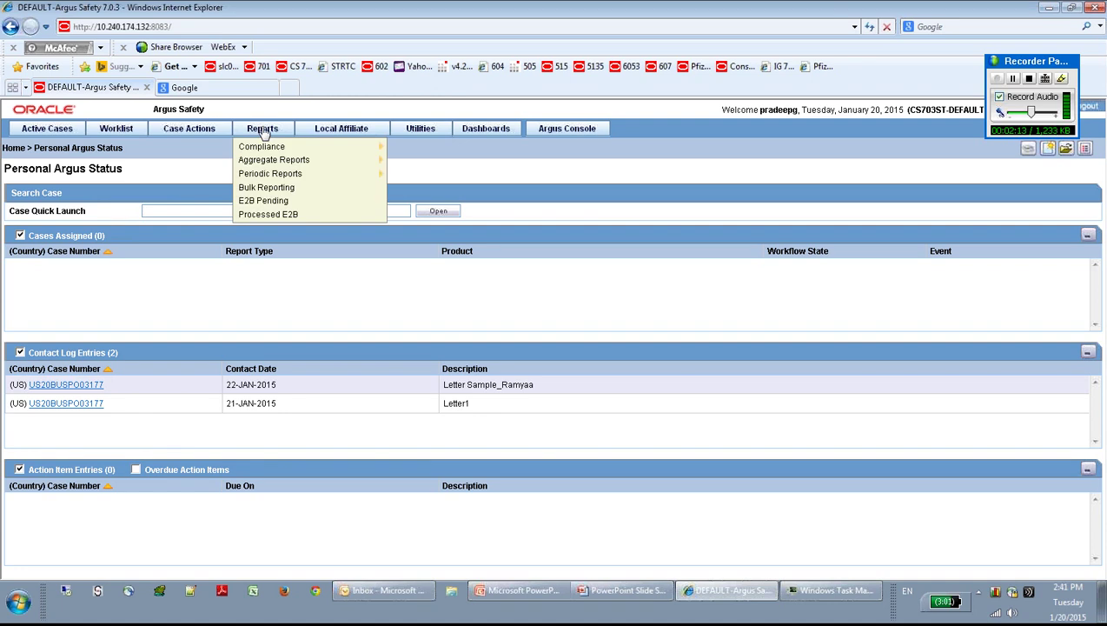
{"action": "mouse_move", "coordinate": [264, 148]}
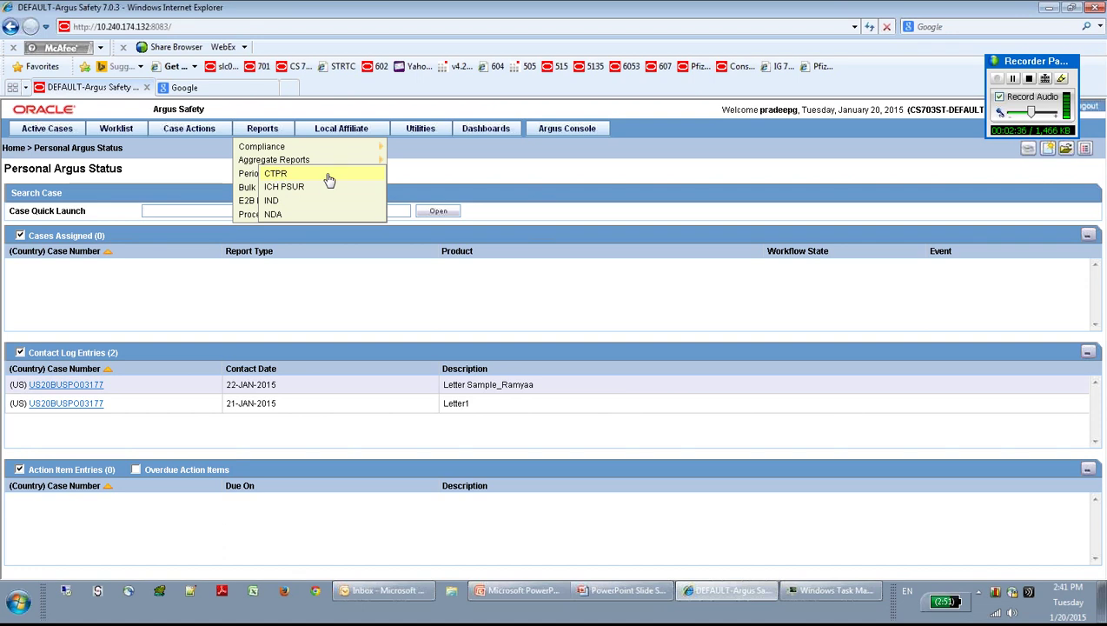
{"action": "left_click", "coordinate": [328, 179]}
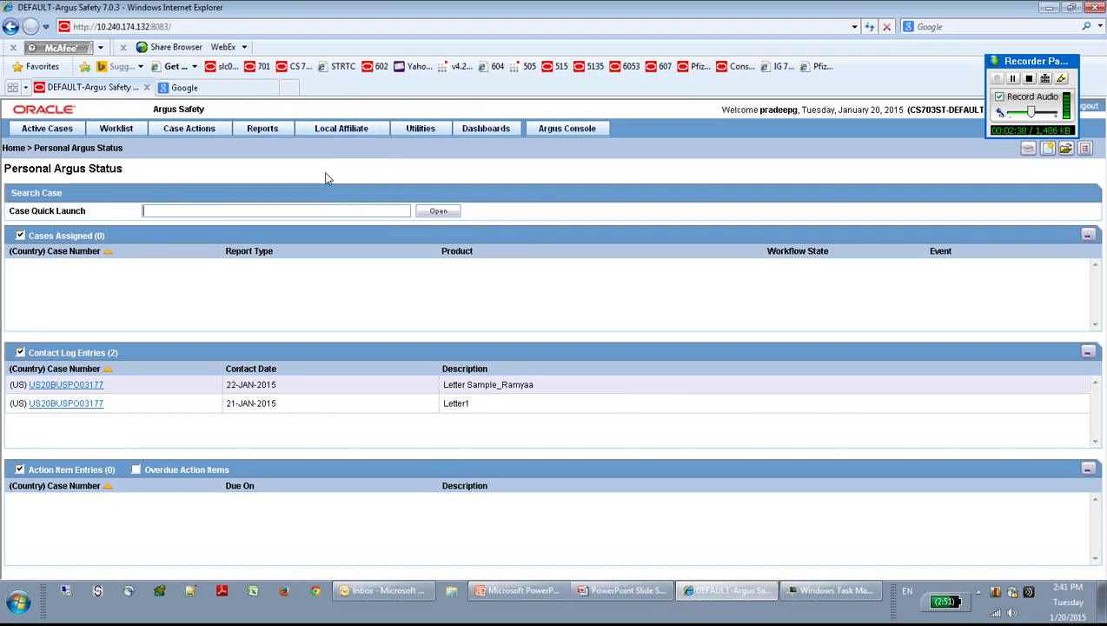
{"action": "mouse_move", "coordinate": [261, 174]}
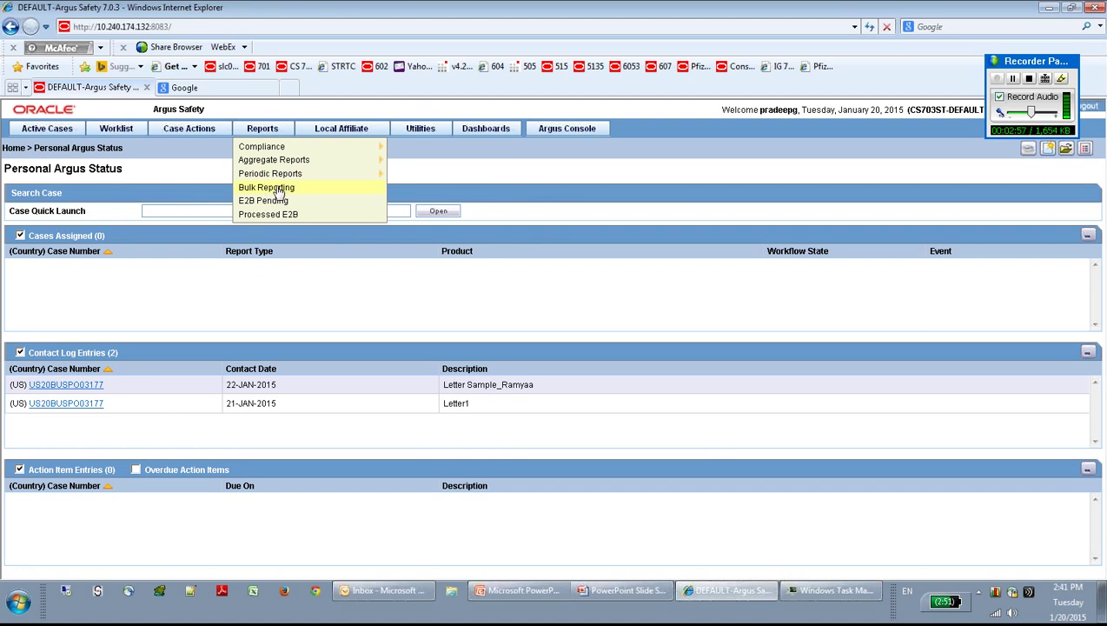
{"action": "left_click", "coordinate": [279, 190]}
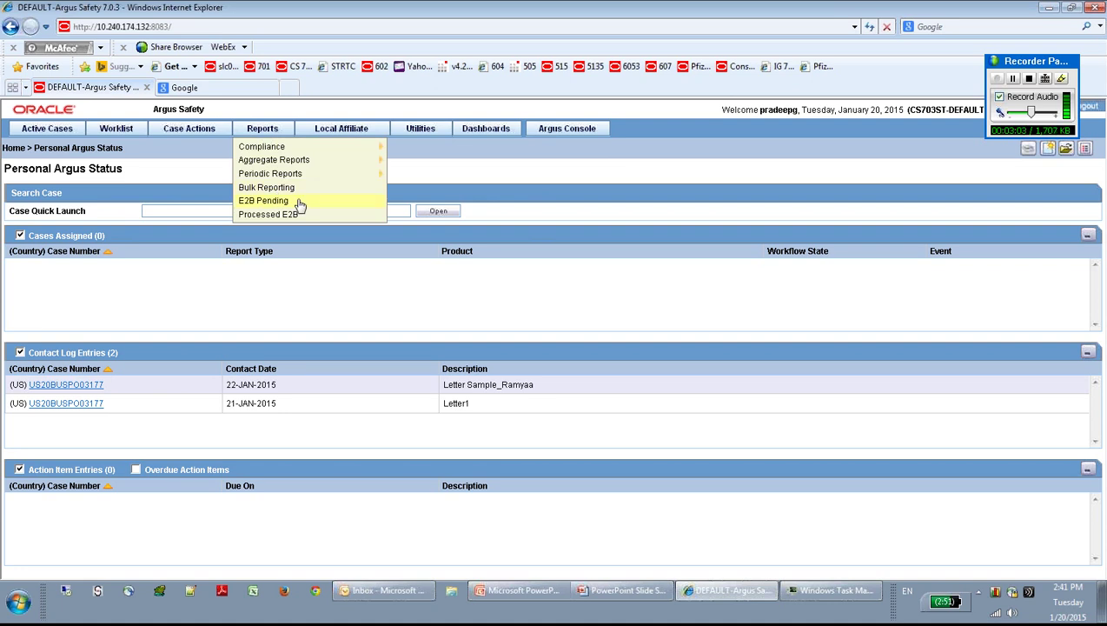
{"action": "left_click", "coordinate": [269, 287]}
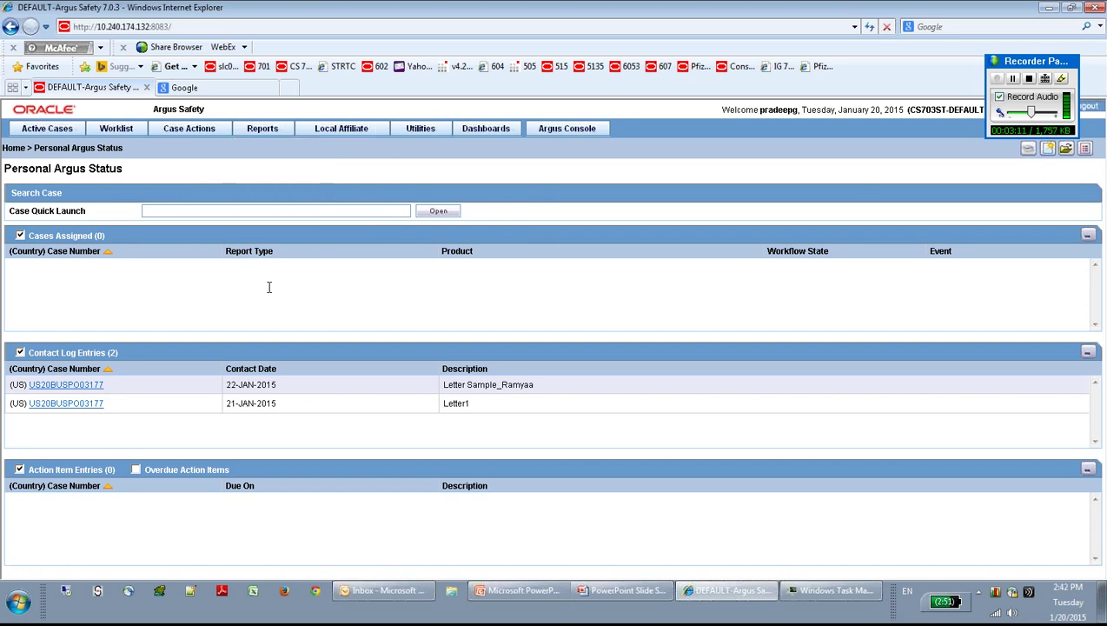
{"action": "left_click", "coordinate": [266, 128]}
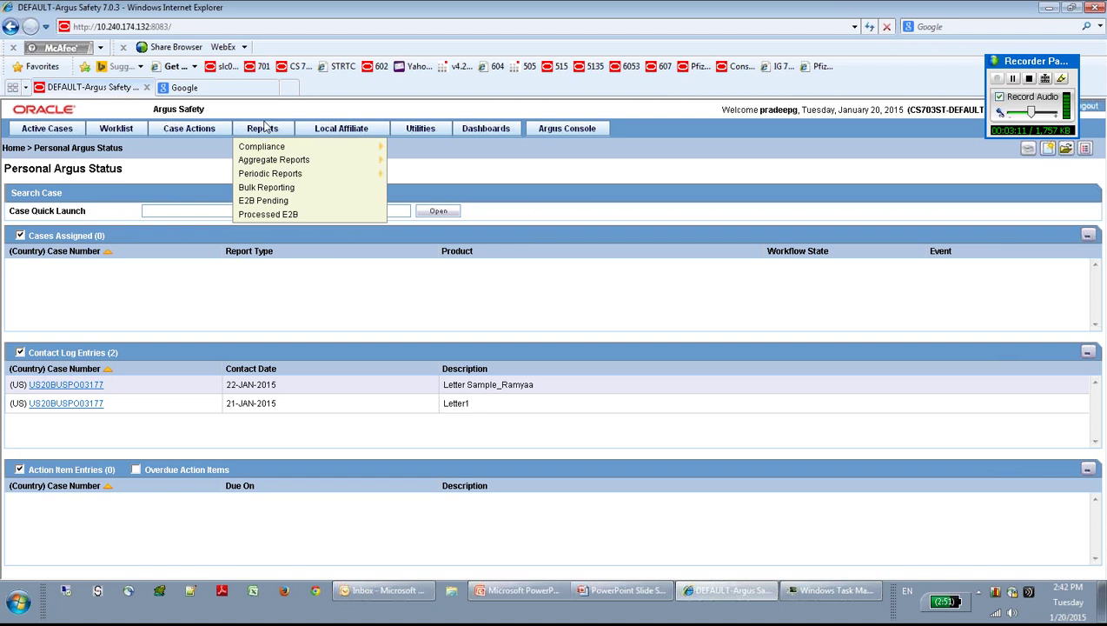
{"action": "left_click", "coordinate": [303, 215]}
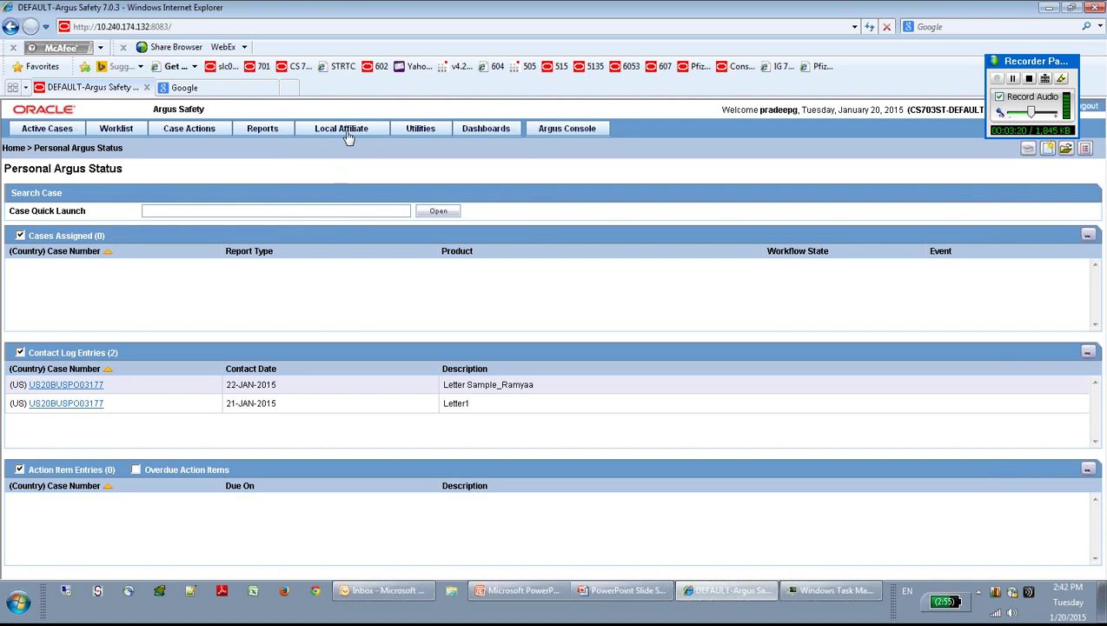
Step: Browse the Utilities and Dashboards menus without choosing anything
{"action": "mouse_move", "coordinate": [346, 132]}
{"action": "mouse_move", "coordinate": [421, 131]}
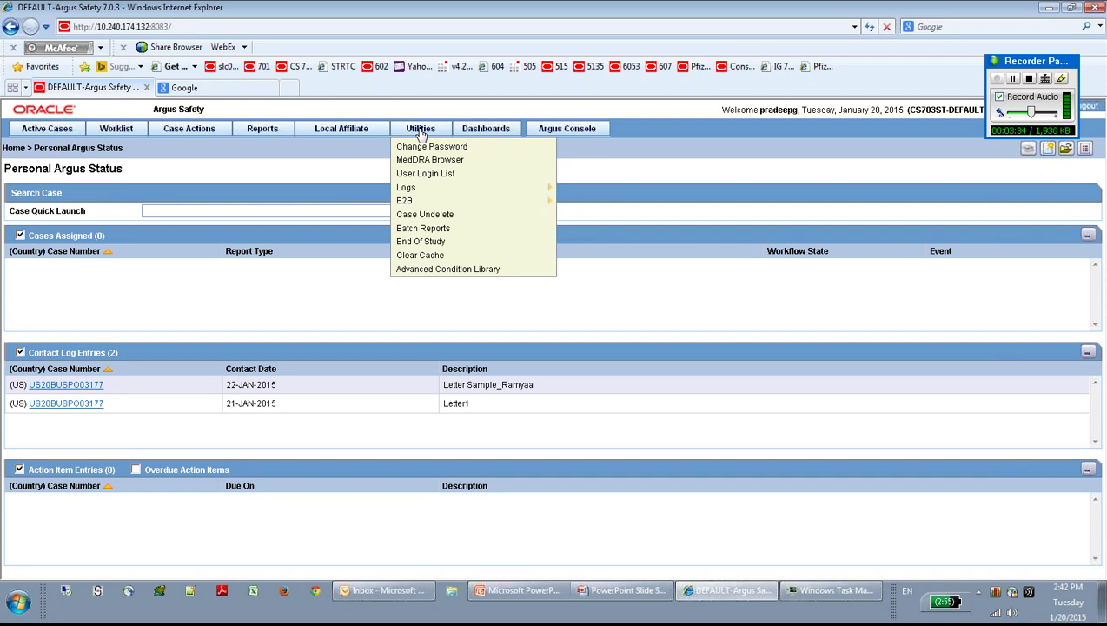
{"action": "left_click", "coordinate": [422, 134]}
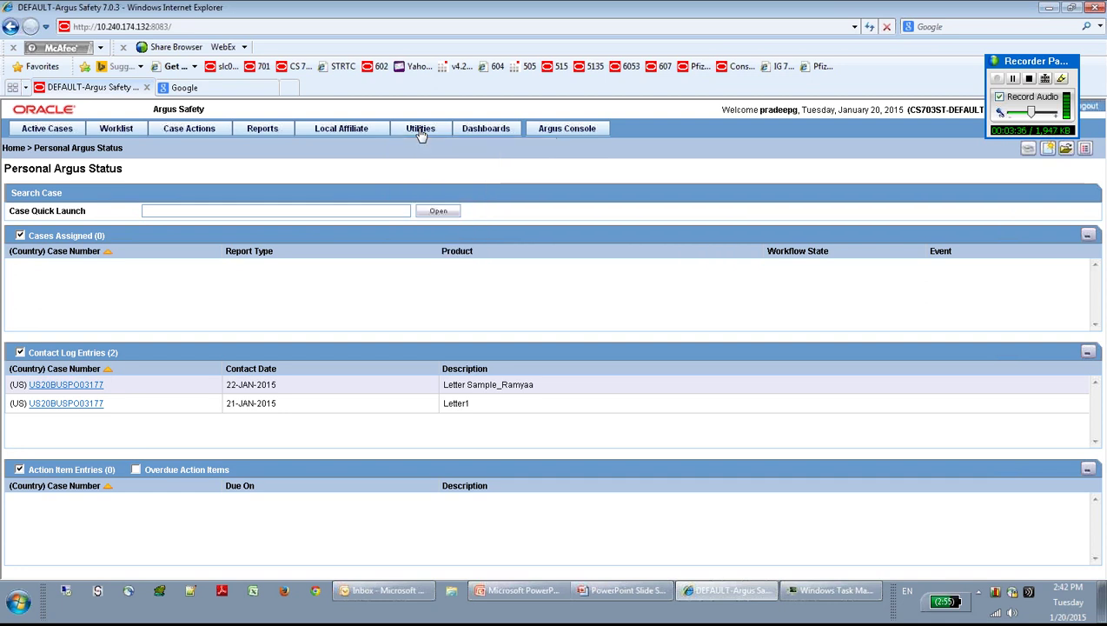
{"action": "mouse_move", "coordinate": [422, 134]}
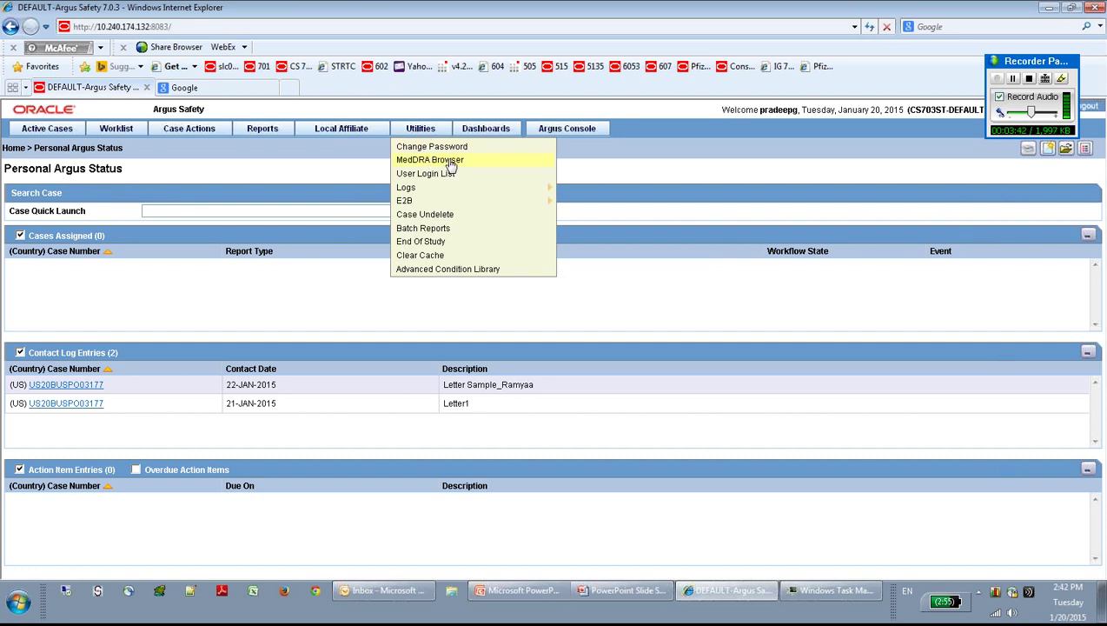
{"action": "left_click", "coordinate": [451, 164]}
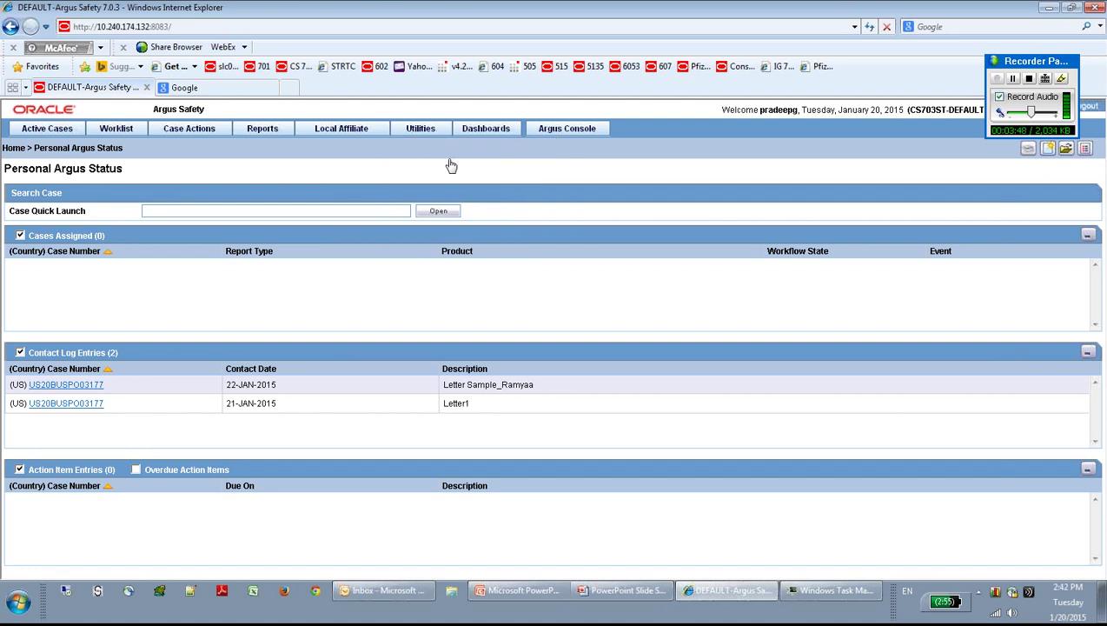
{"action": "left_click", "coordinate": [422, 130]}
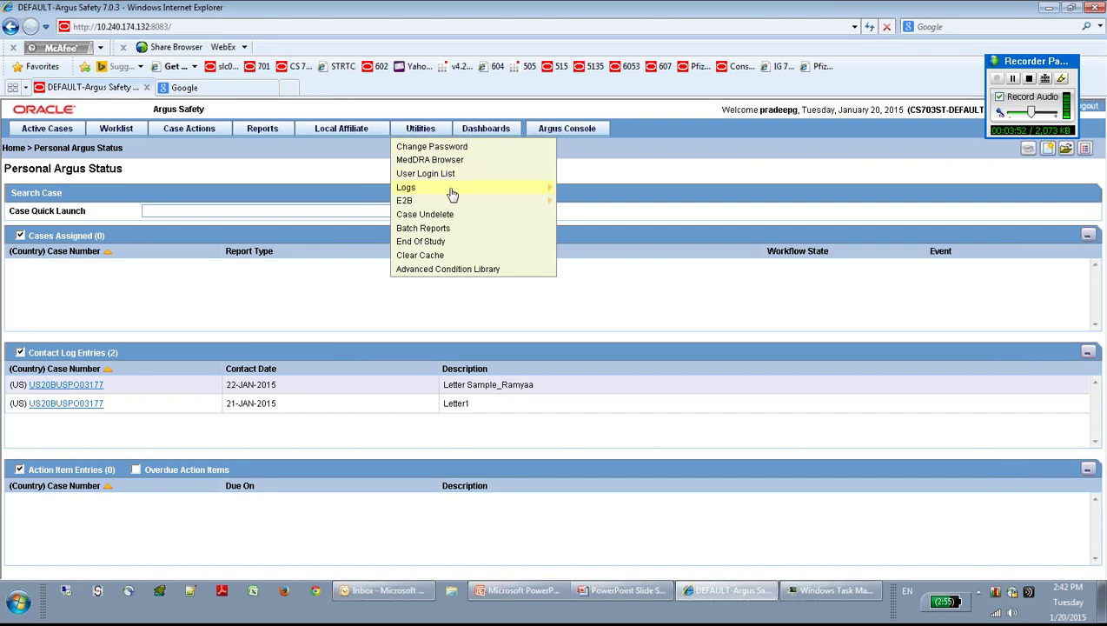
{"action": "mouse_move", "coordinate": [451, 191]}
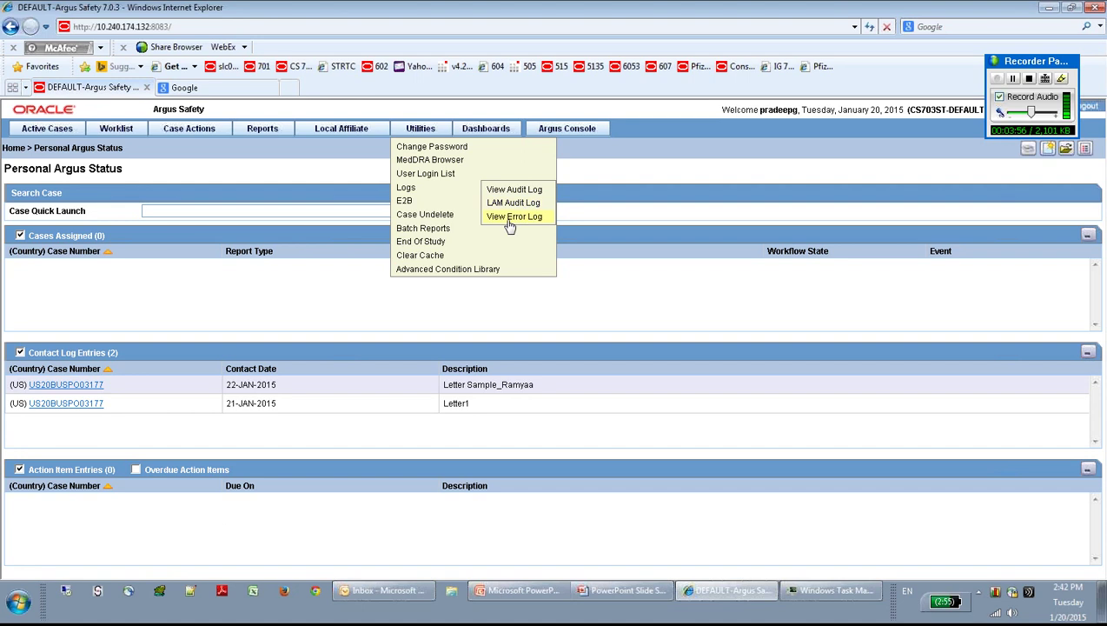
{"action": "mouse_move", "coordinate": [426, 205]}
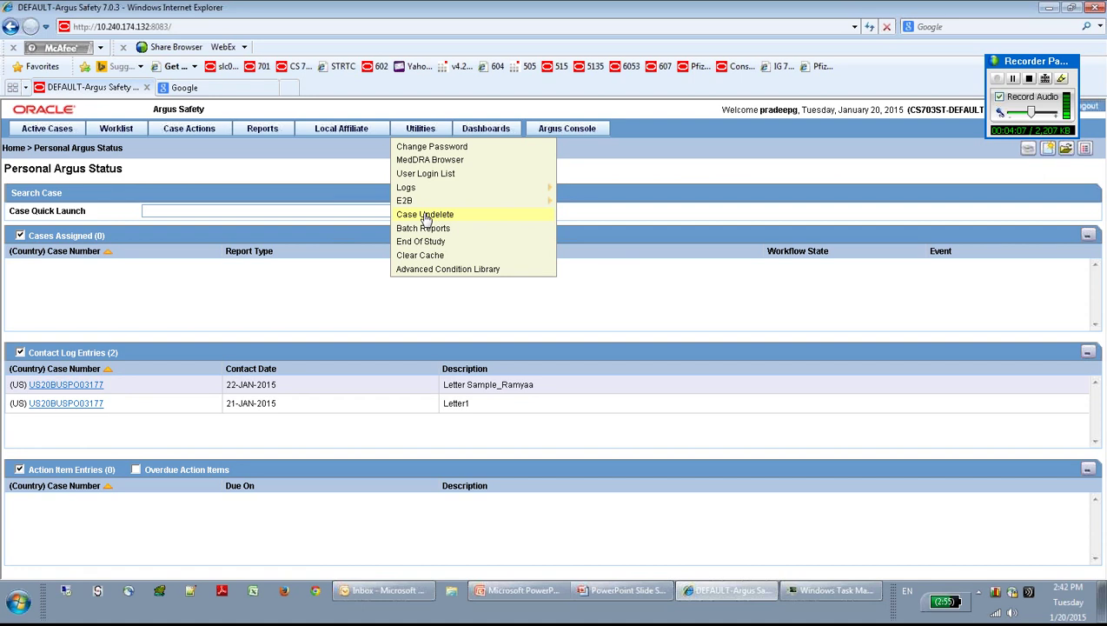
{"action": "left_click", "coordinate": [425, 217]}
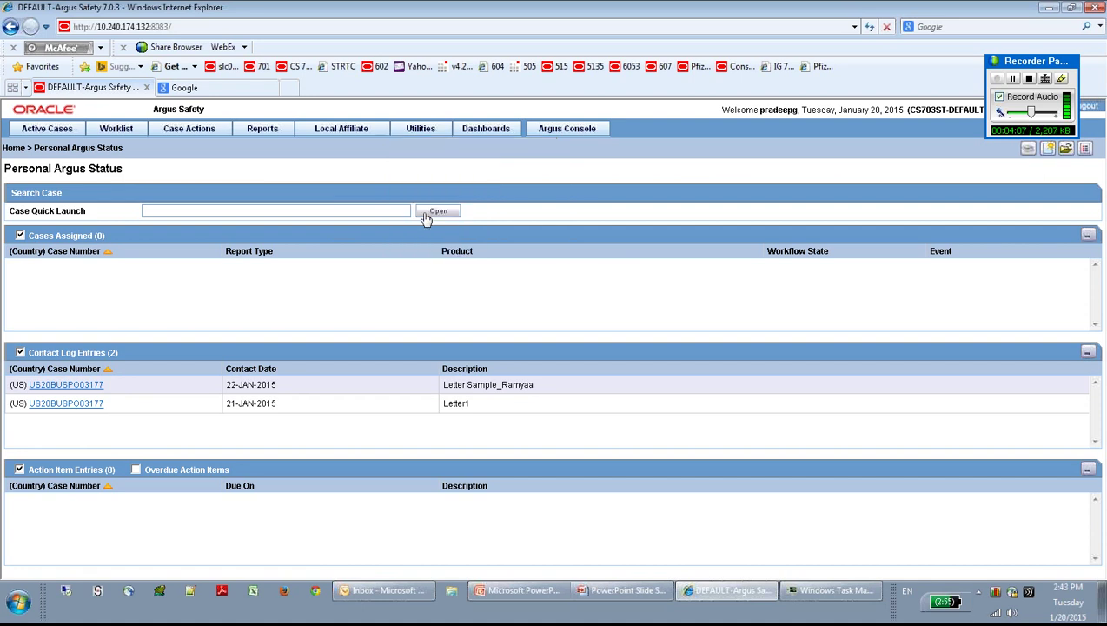
{"action": "left_click", "coordinate": [420, 128]}
{"action": "mouse_move", "coordinate": [504, 133]}
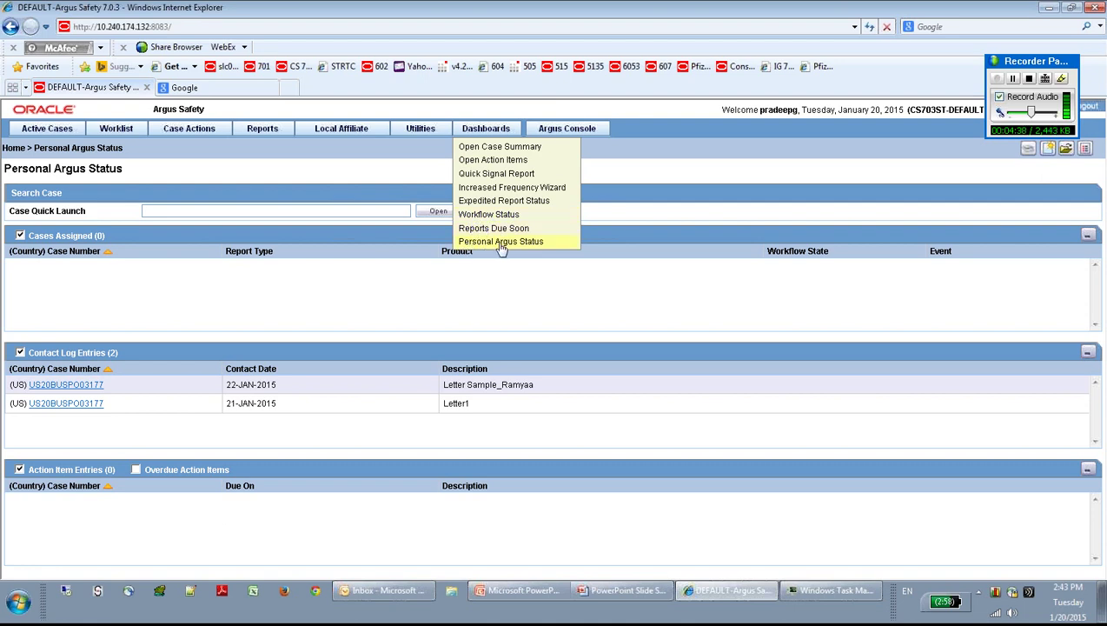
{"action": "left_click", "coordinate": [1014, 80]}
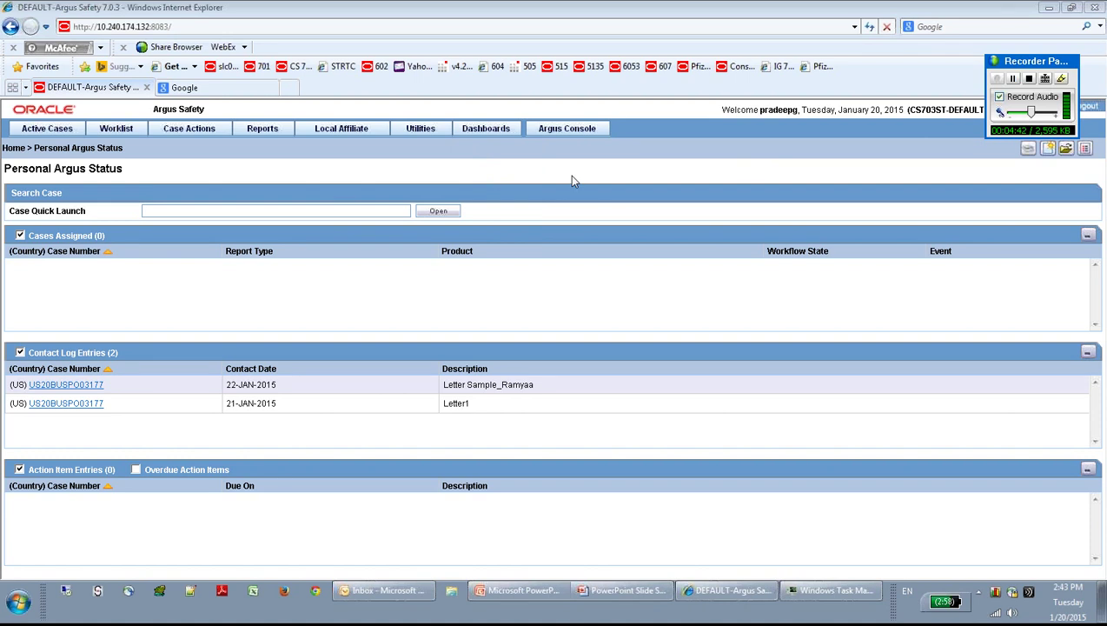
{"action": "mouse_move", "coordinate": [492, 130]}
{"action": "left_click", "coordinate": [496, 134]}
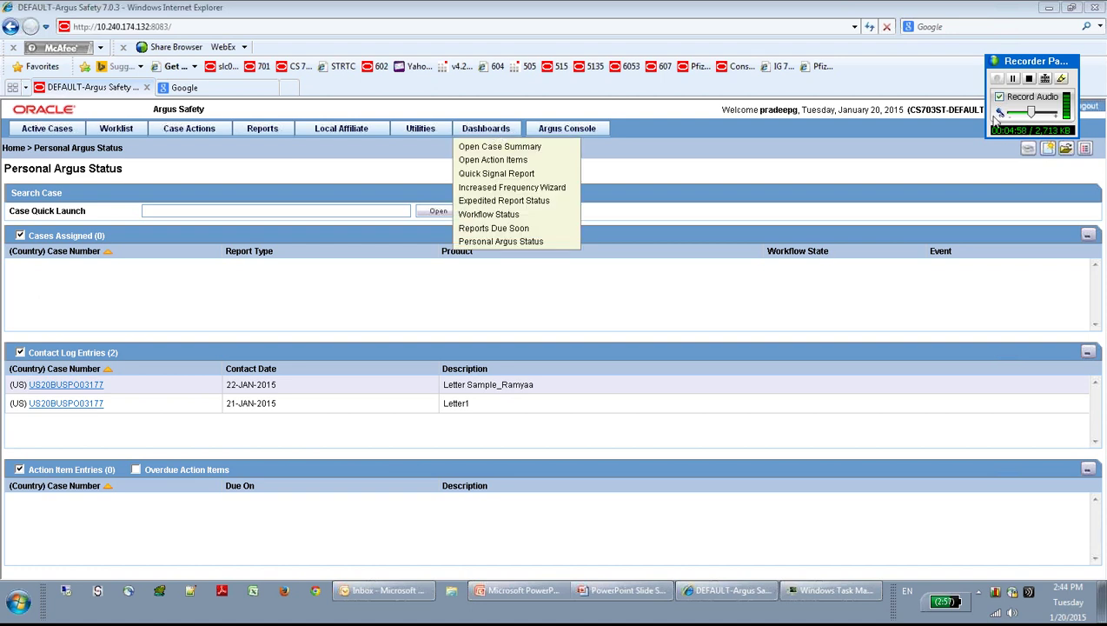
{"action": "left_click", "coordinate": [1012, 79]}
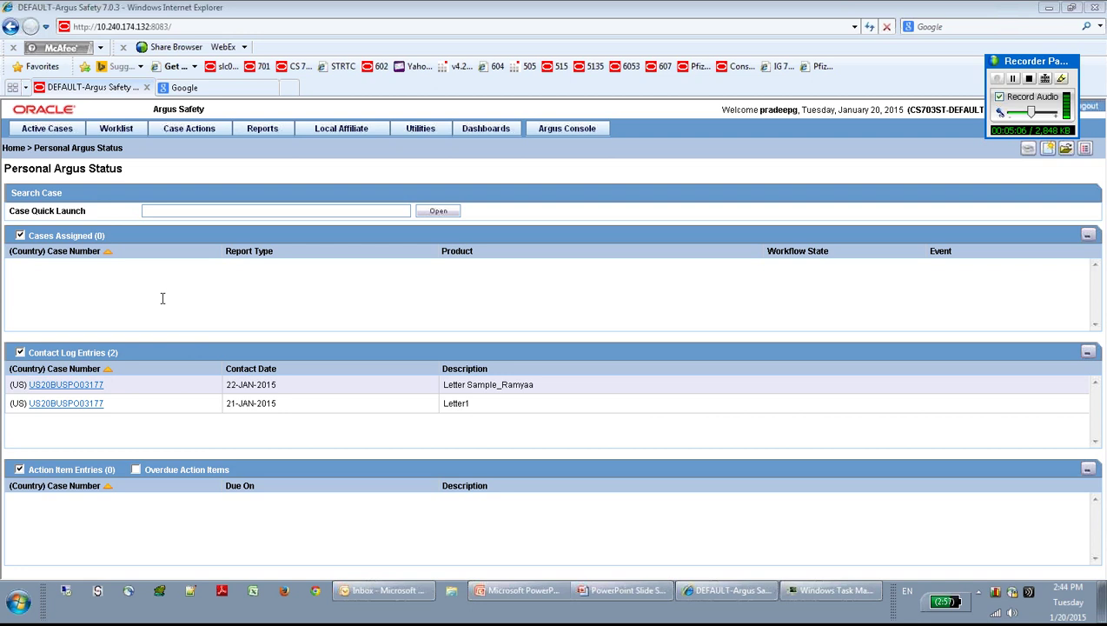
Step: Start a new case with initial and central receipt dates of 01-JAN-2015
{"action": "mouse_move", "coordinate": [187, 136]}
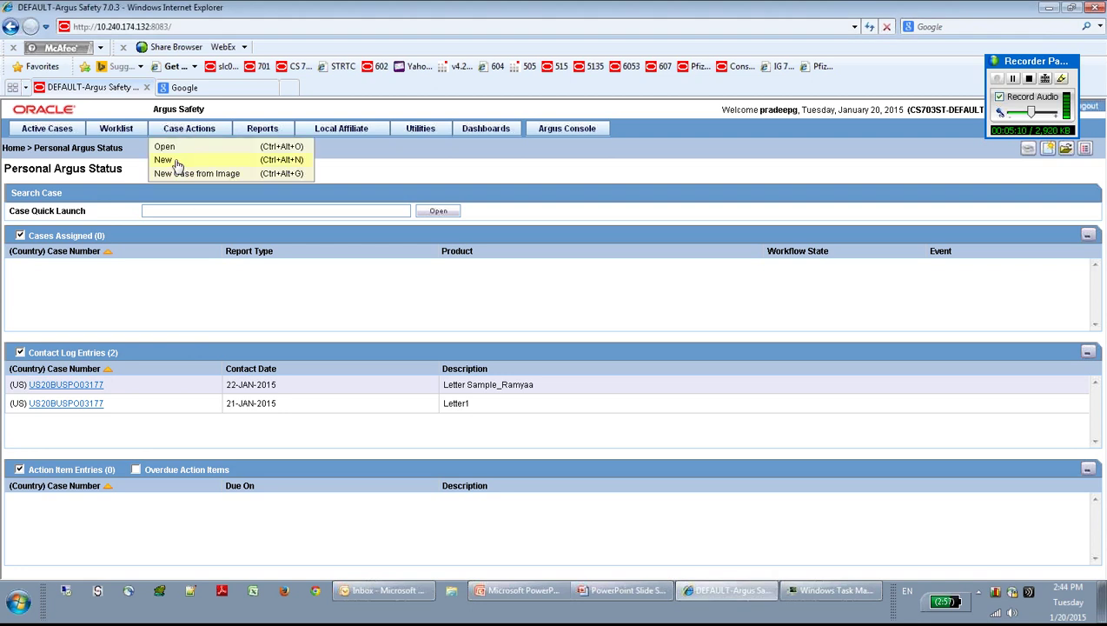
{"action": "left_click", "coordinate": [176, 160]}
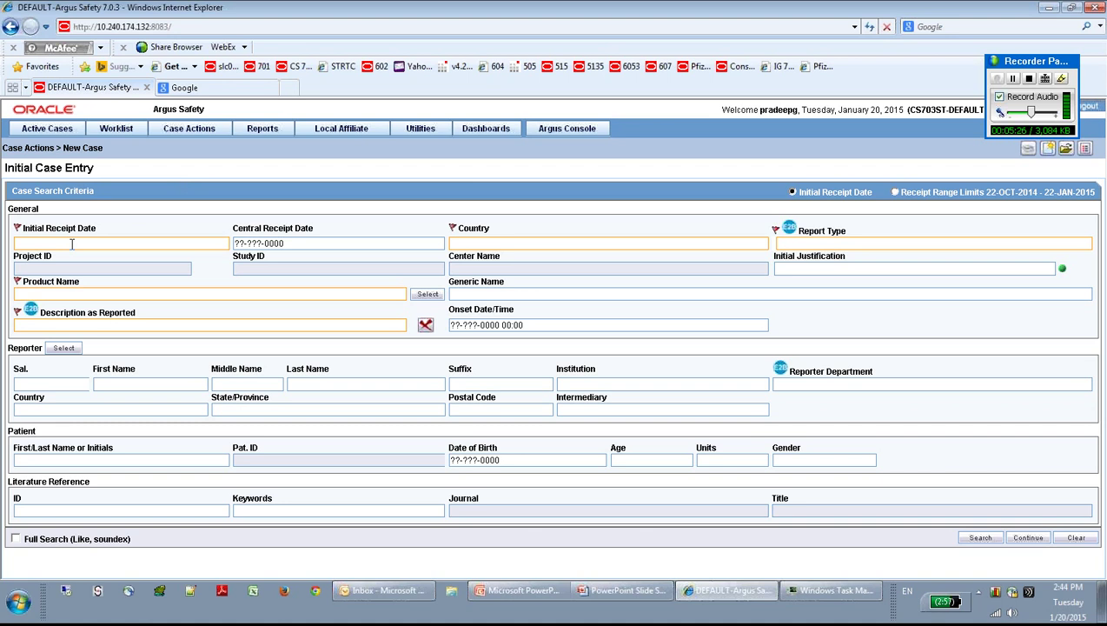
{"action": "type", "text": "01012015"}
{"action": "key", "text": "Tab"}
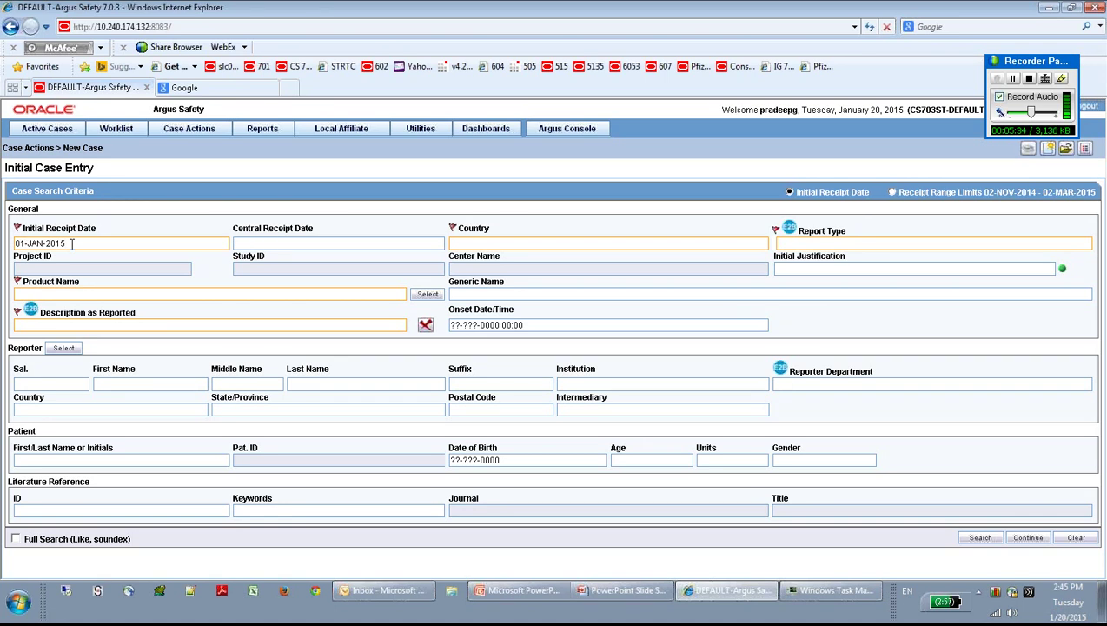
{"action": "type", "text": "0101"}
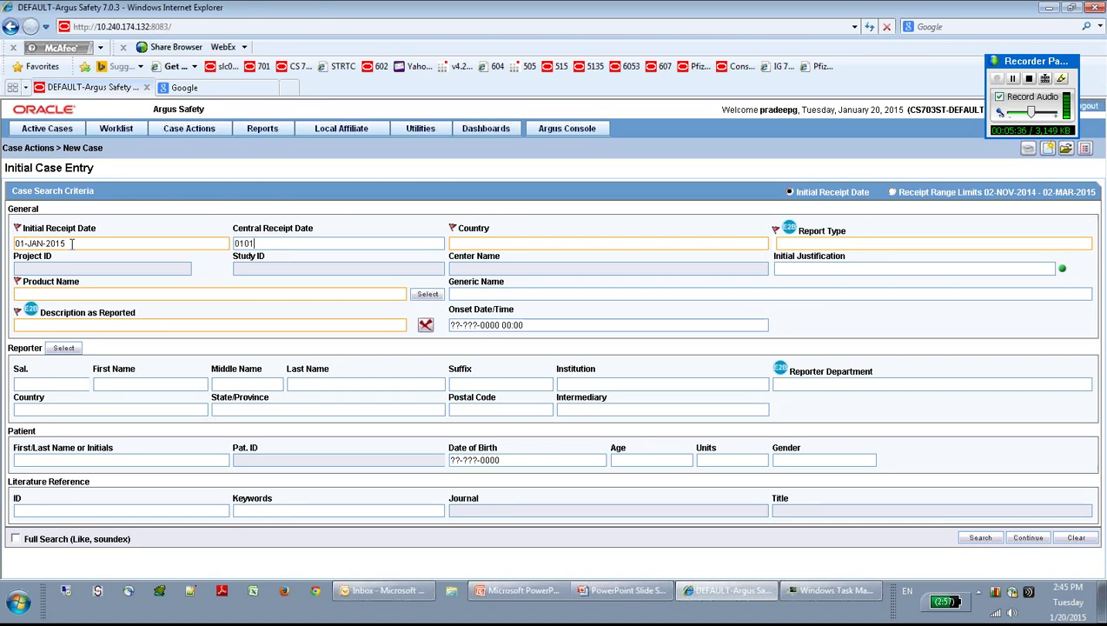
{"action": "type", "text": "2015"}
{"action": "key", "text": "Tab"}
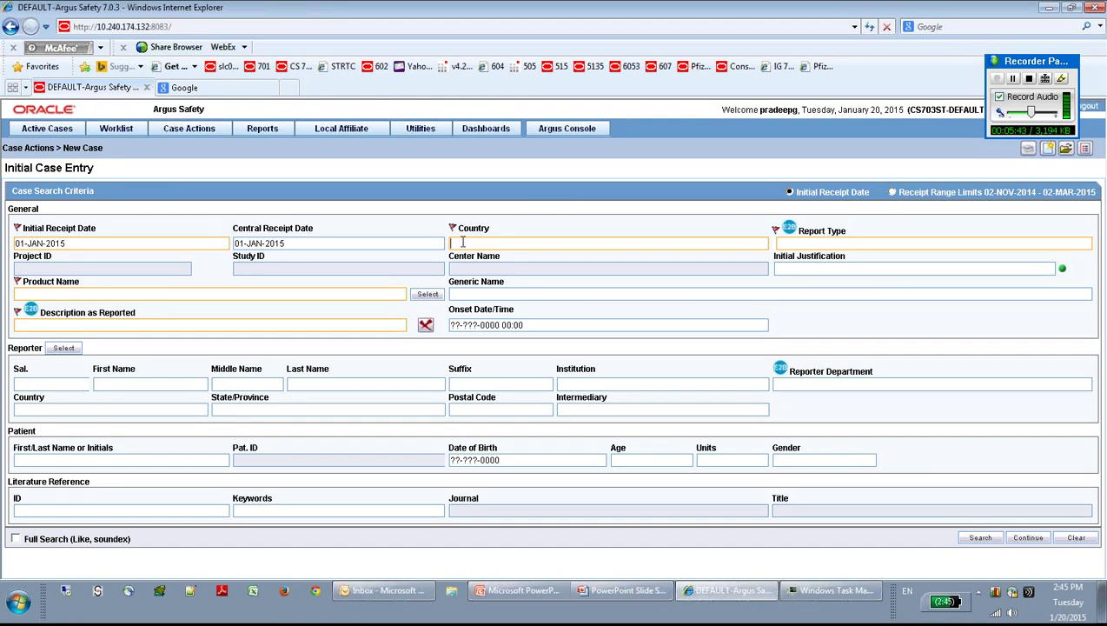
Step: Set the case country to UNITED STATES and the report type to Spontaneous
{"action": "type", "text": "US"}
{"action": "key", "text": "Tab"}
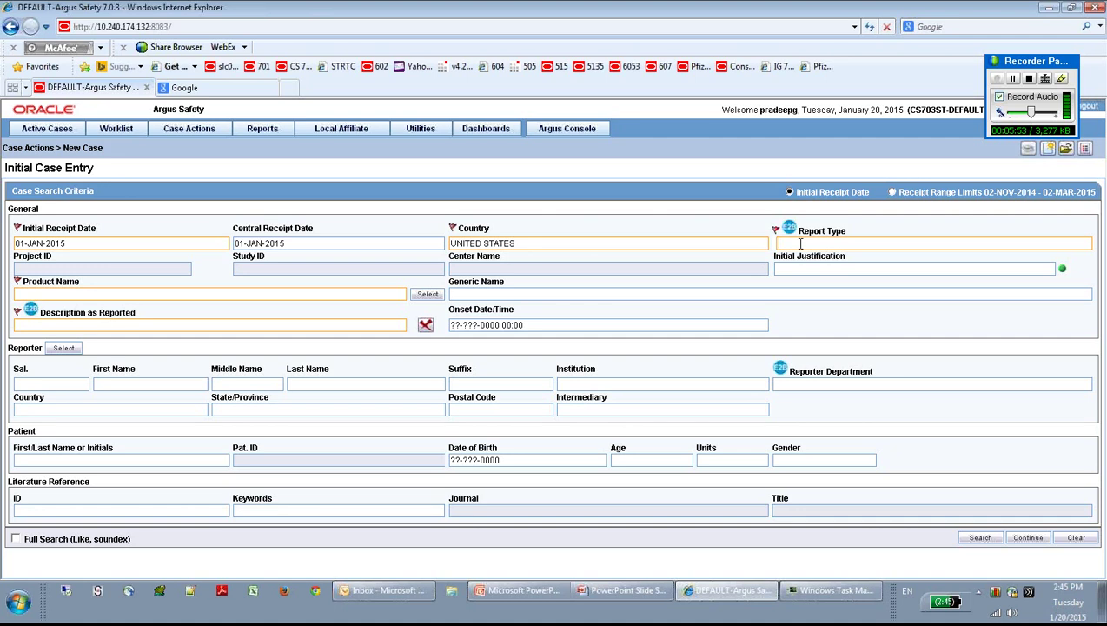
{"action": "type", "text": "S"}
{"action": "key", "text": "Down"}
{"action": "key", "text": "Down"}
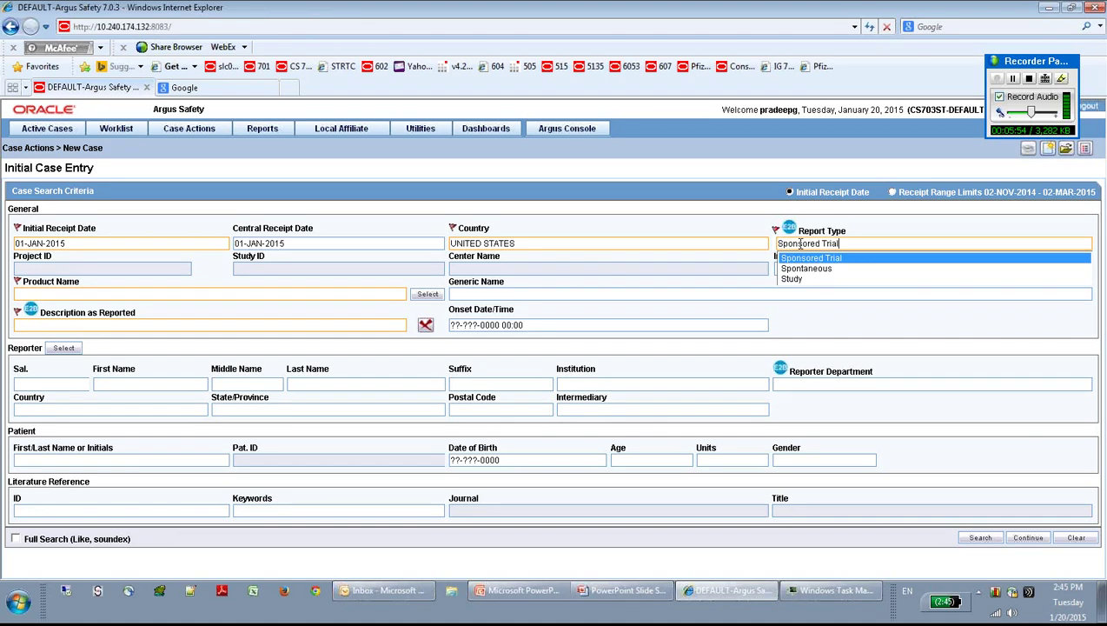
{"action": "key", "text": "Tab"}
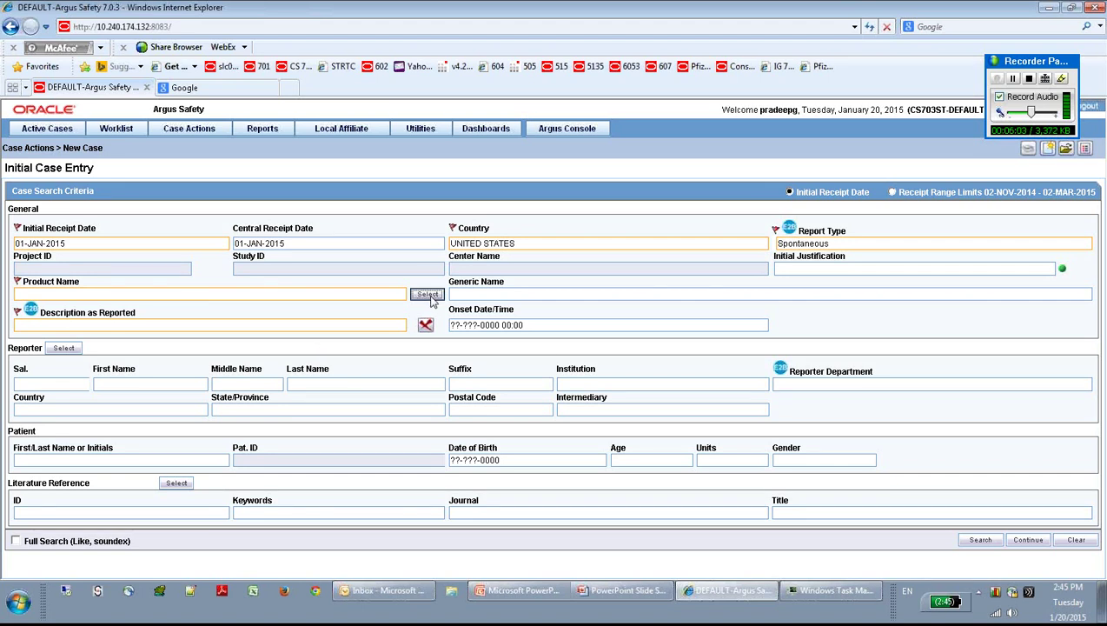
Step: Choose trade name Aaaa (UNITED STATES) from the Product Browser, filling generic name BUTACAINE
{"action": "left_click", "coordinate": [429, 295]}
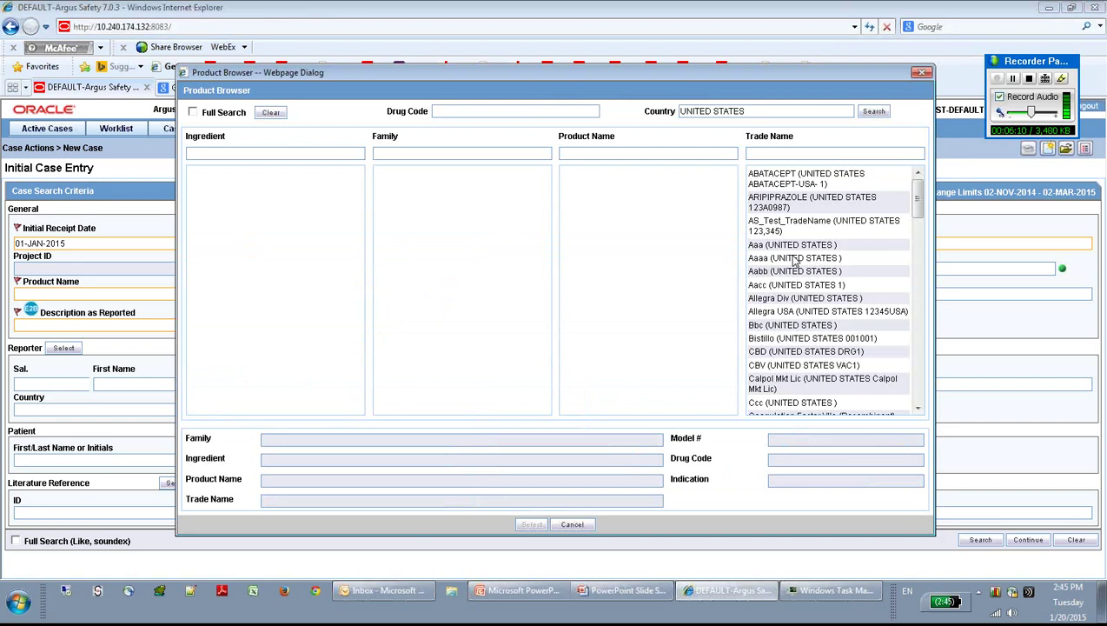
{"action": "left_click", "coordinate": [793, 258]}
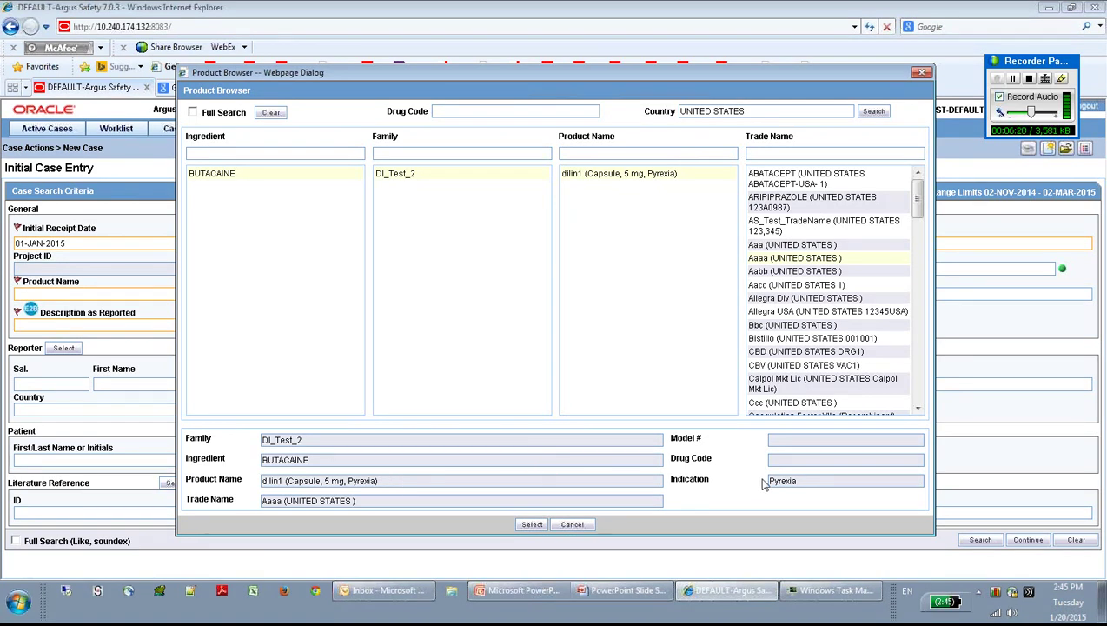
{"action": "left_click", "coordinate": [533, 524]}
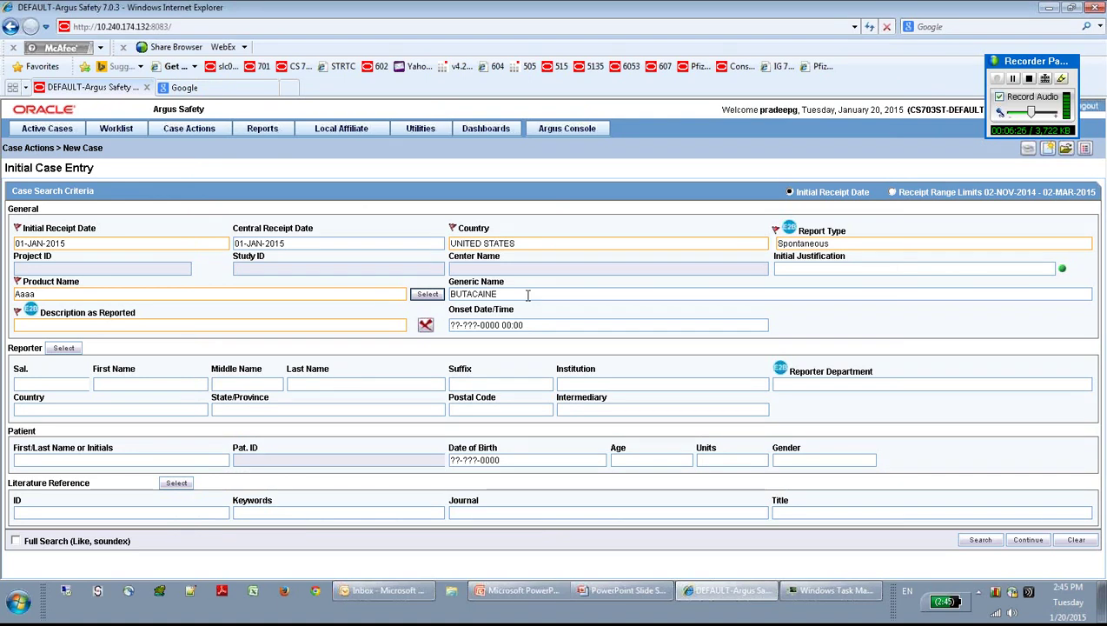
Step: Enter 'cancer' as the description as reported and let it encode
{"action": "left_click", "coordinate": [151, 324]}
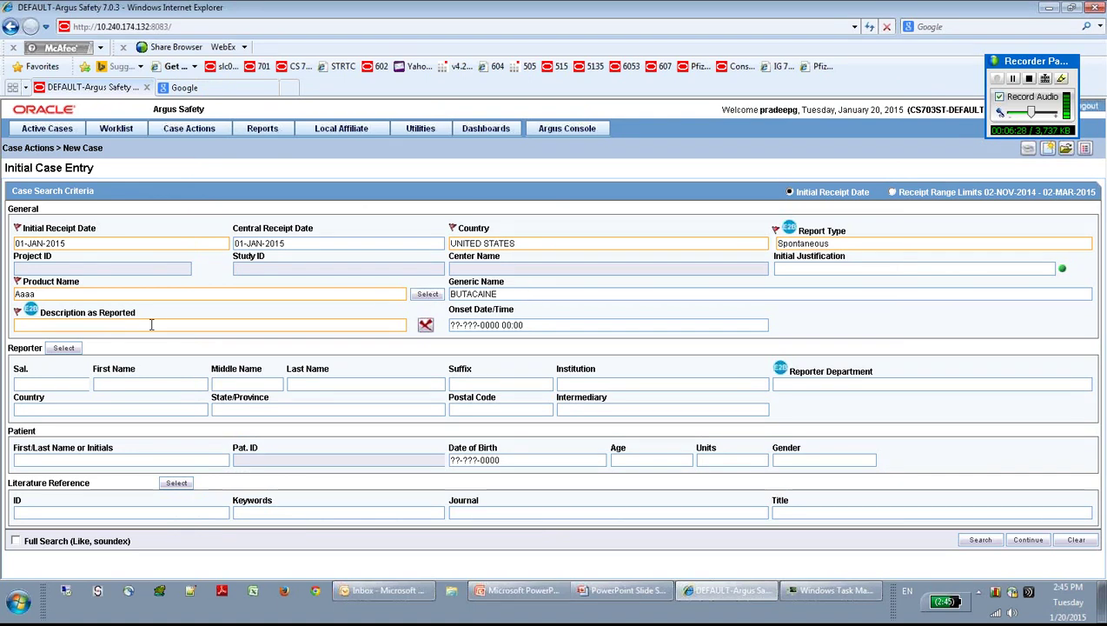
{"action": "type", "text": "can"}
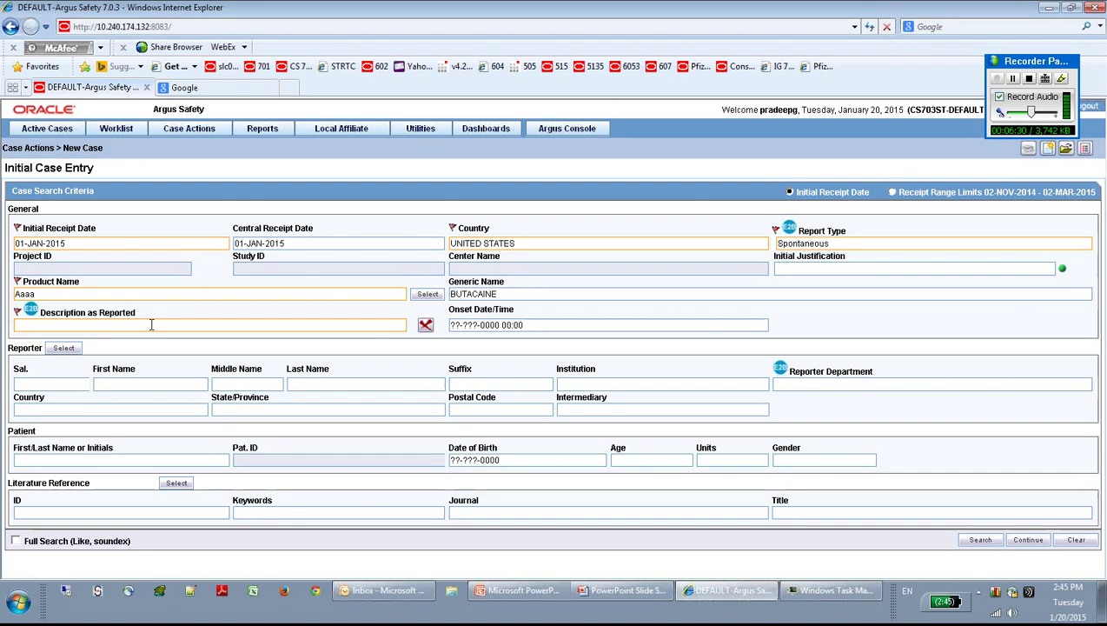
{"action": "type", "text": "ce"}
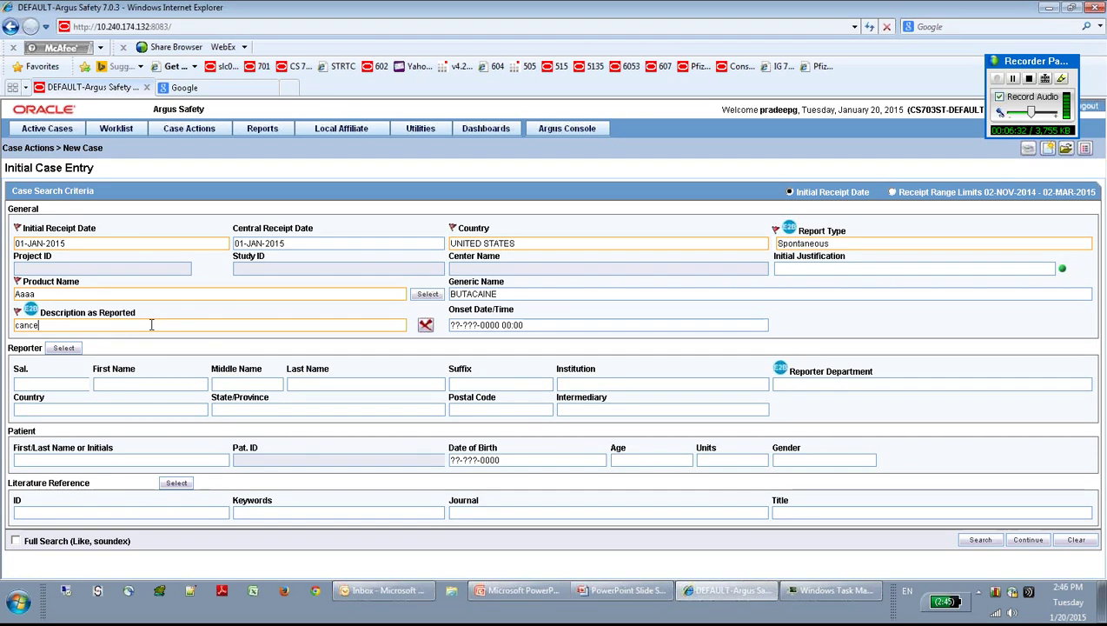
{"action": "type", "text": "r"}
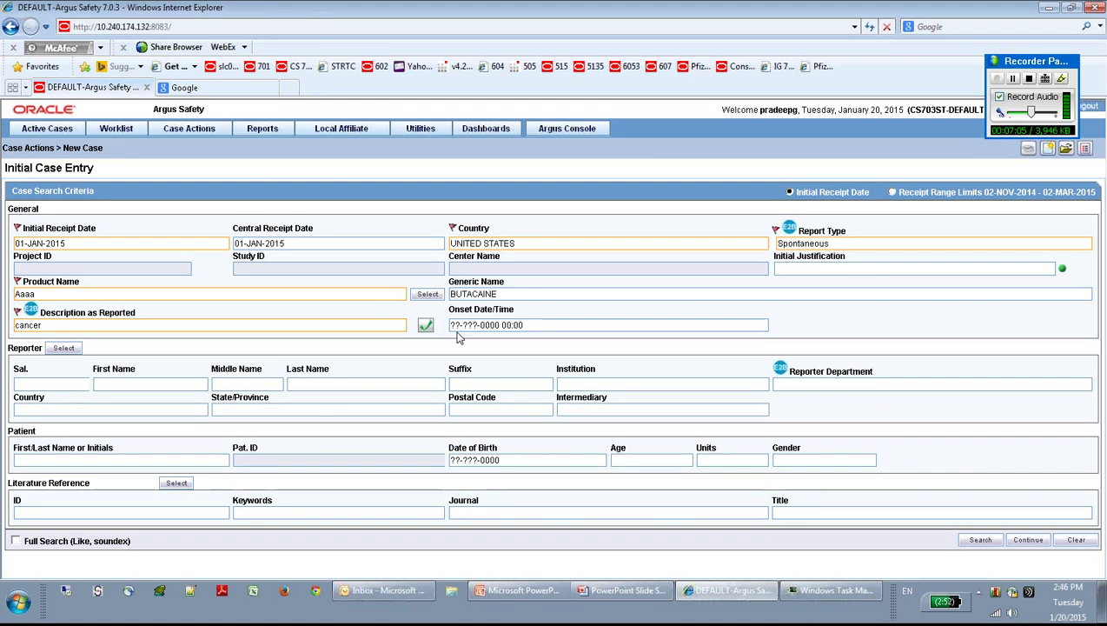
{"action": "left_click", "coordinate": [61, 383]}
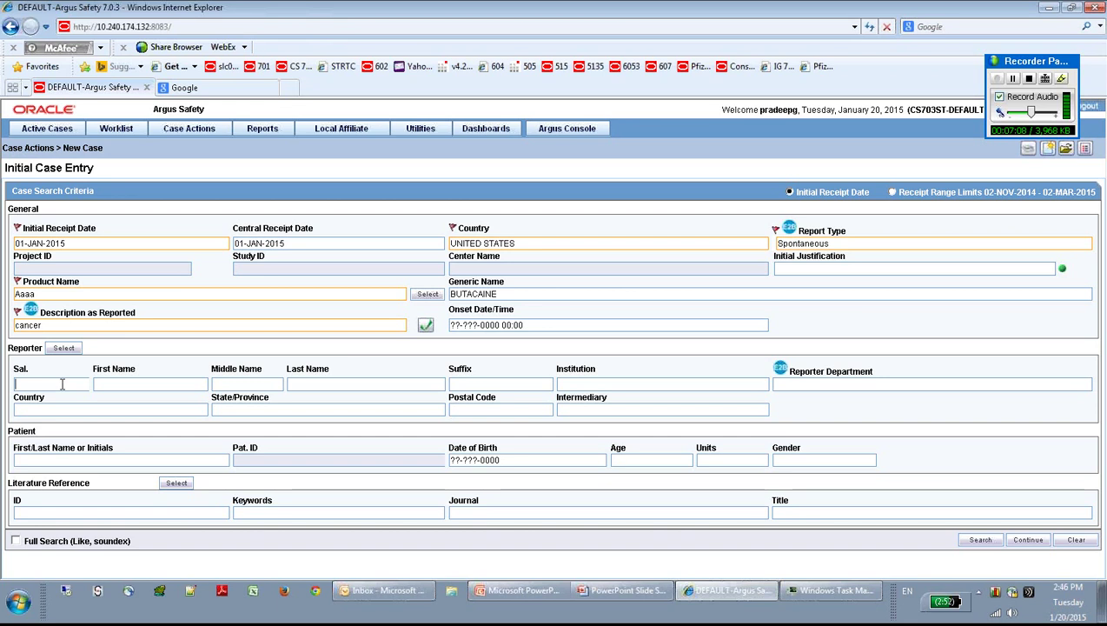
Step: Enter reporter salutation Mr with the reporter's first and last name
{"action": "type", "text": "Mr"}
{"action": "key", "text": "Tab"}
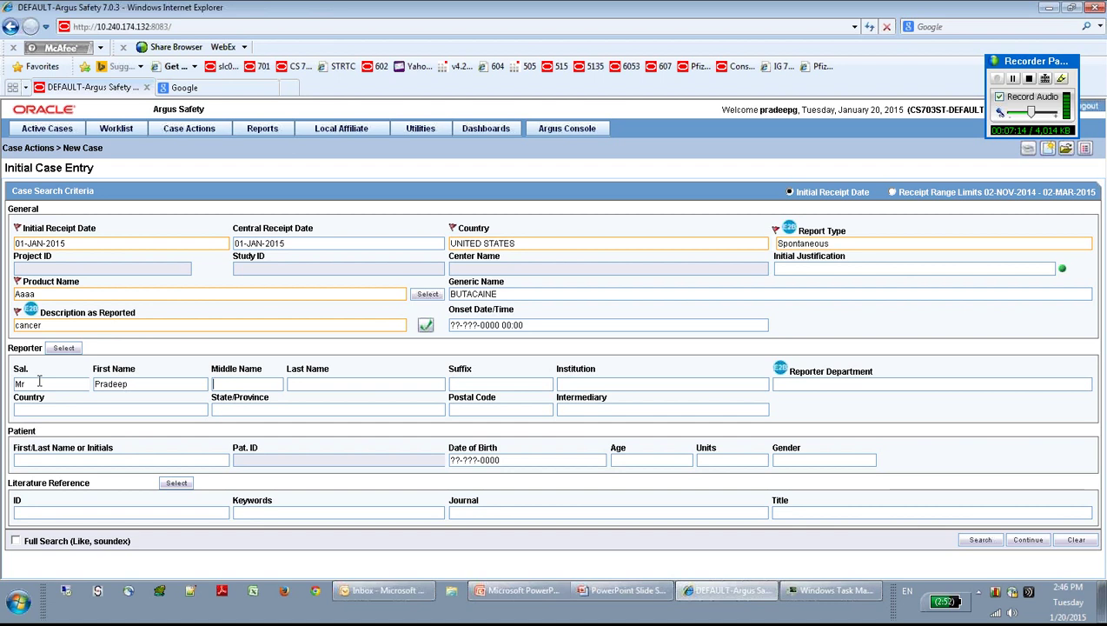
{"action": "key", "text": "Tab"}
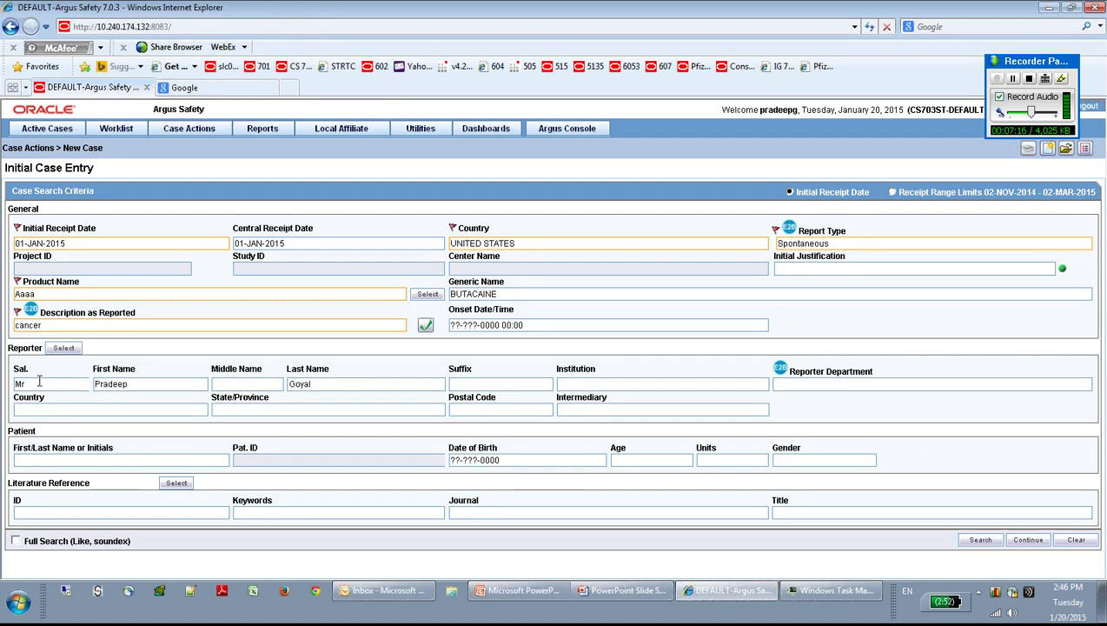
{"action": "key", "text": "Tab"}
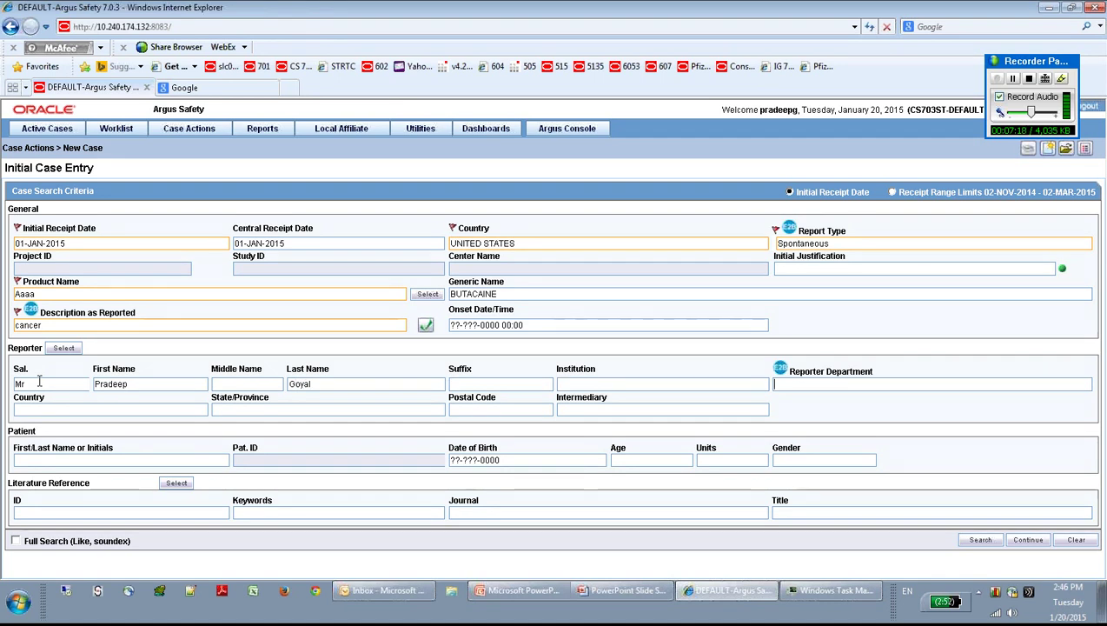
Step: Set reporter department Consulting, country UNITED STATES, state New York and the postal code
{"action": "type", "text": "Consulting"}
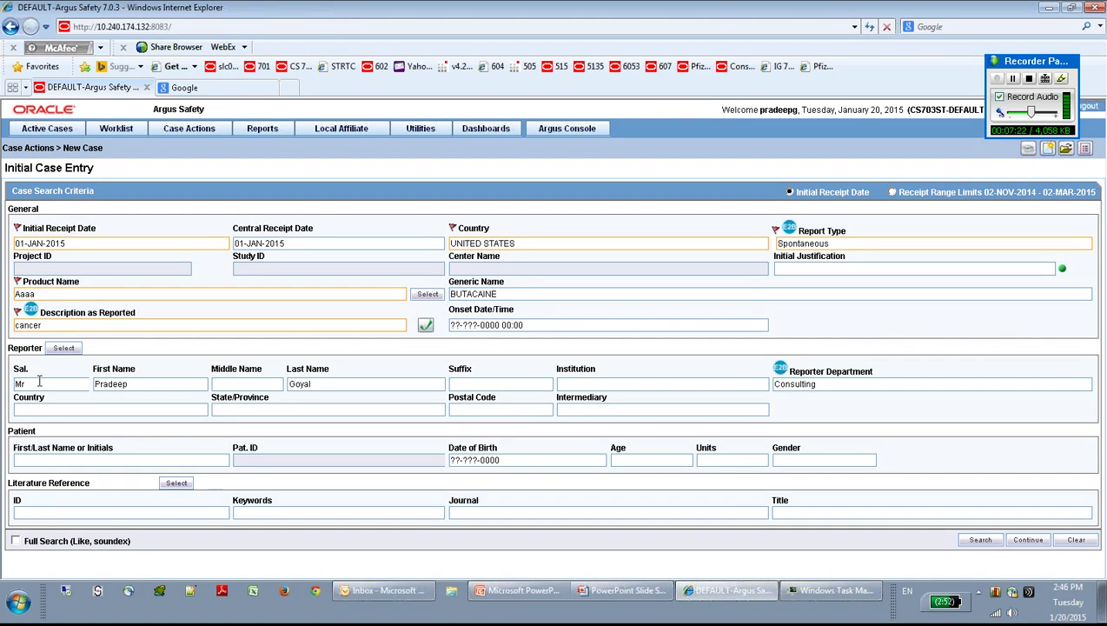
{"action": "key", "text": "Tab"}
{"action": "type", "text": "US"}
{"action": "key", "text": "Tab"}
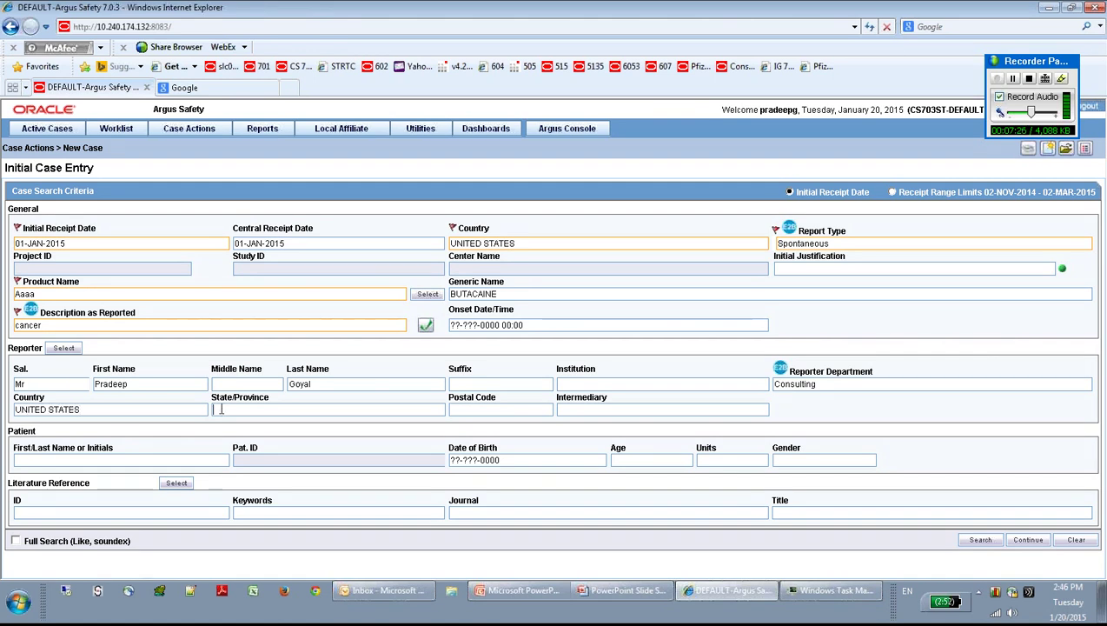
{"action": "type", "text": "New"}
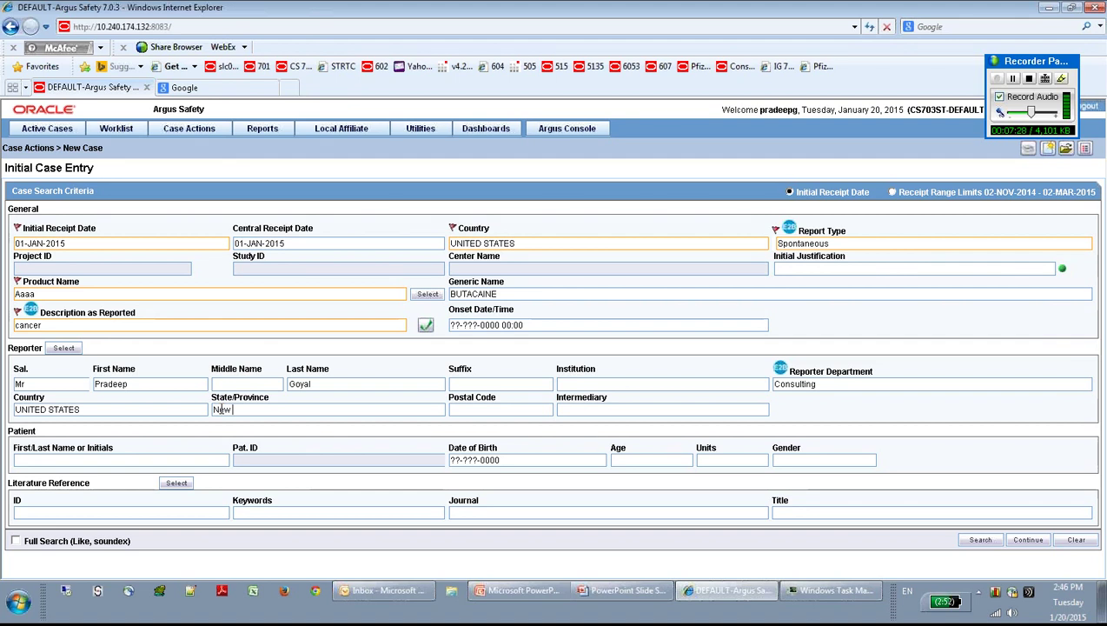
{"action": "type", "text": " York"}
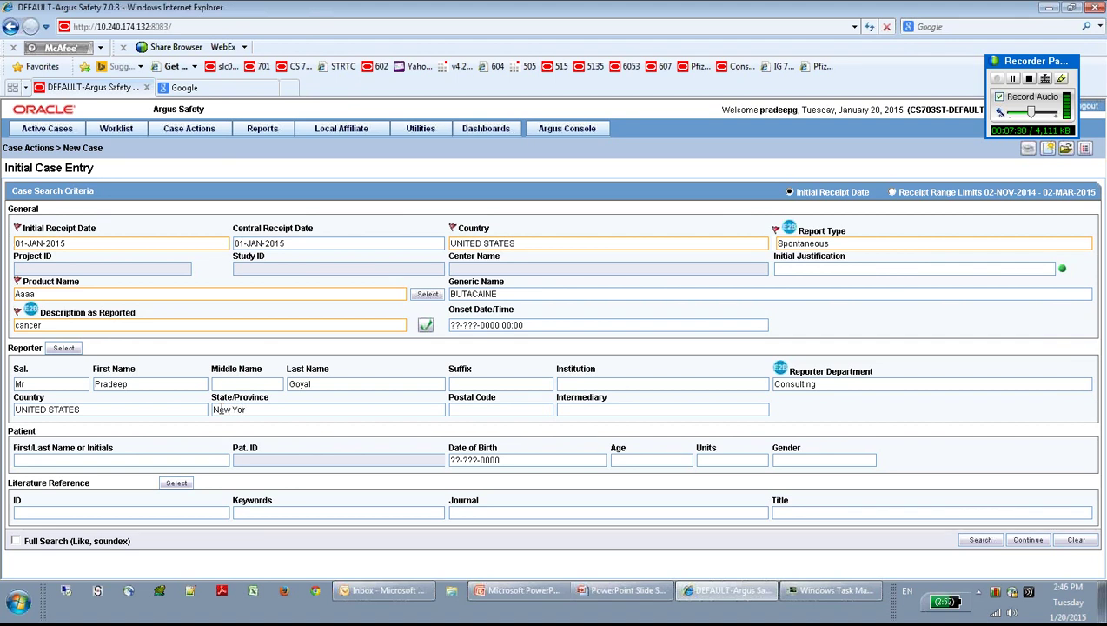
{"action": "key", "text": "Tab"}
{"action": "type", "text": "11233"}
{"action": "key", "text": "Tab"}
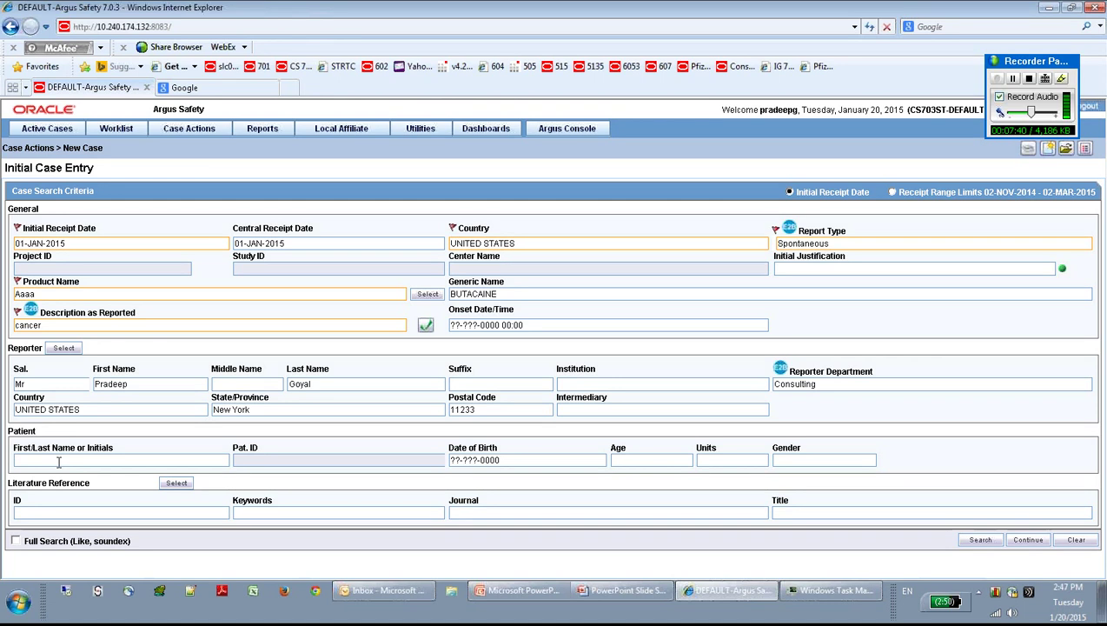
Step: Enter the patient's name and date of birth 01-JAN-1960
{"action": "type", "text": "Gupta"}
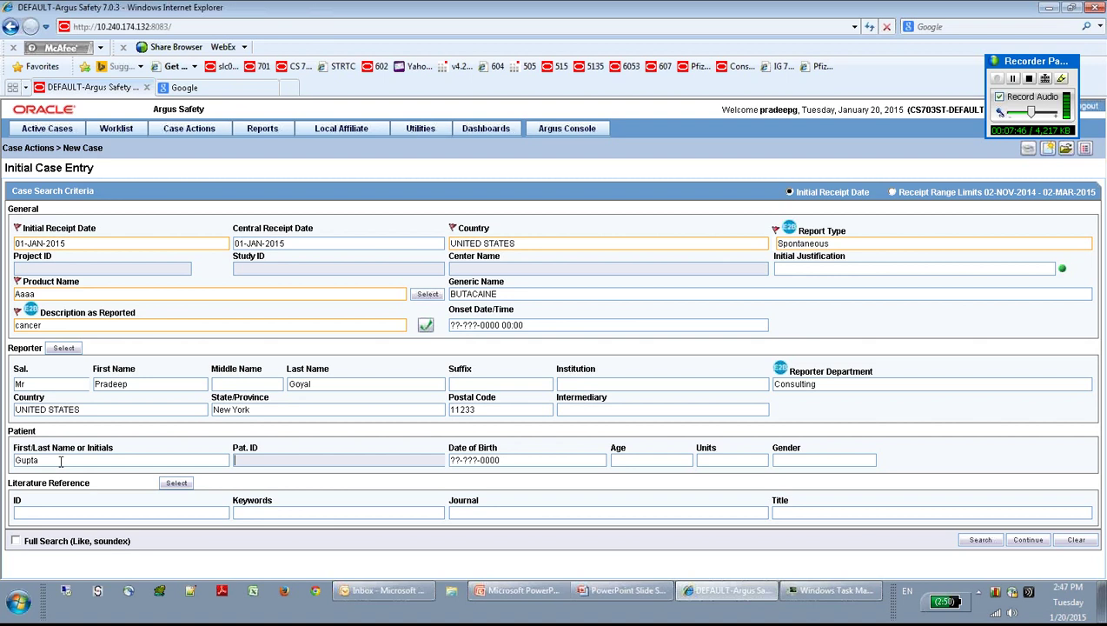
{"action": "left_click", "coordinate": [485, 461]}
{"action": "type", "text": "01011960"}
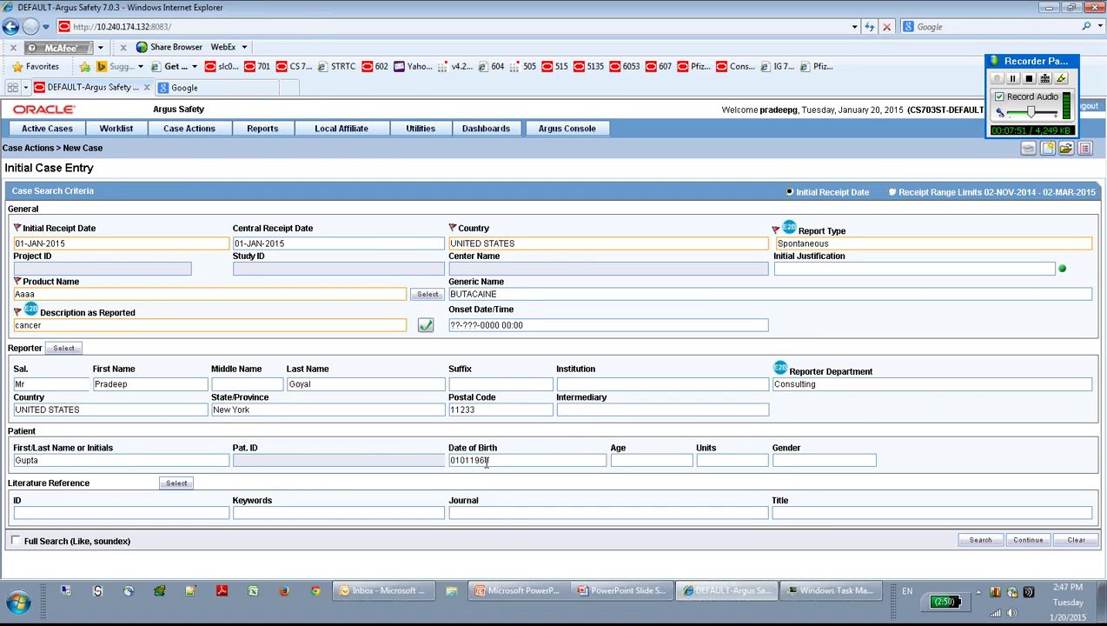
{"action": "key", "text": "Tab"}
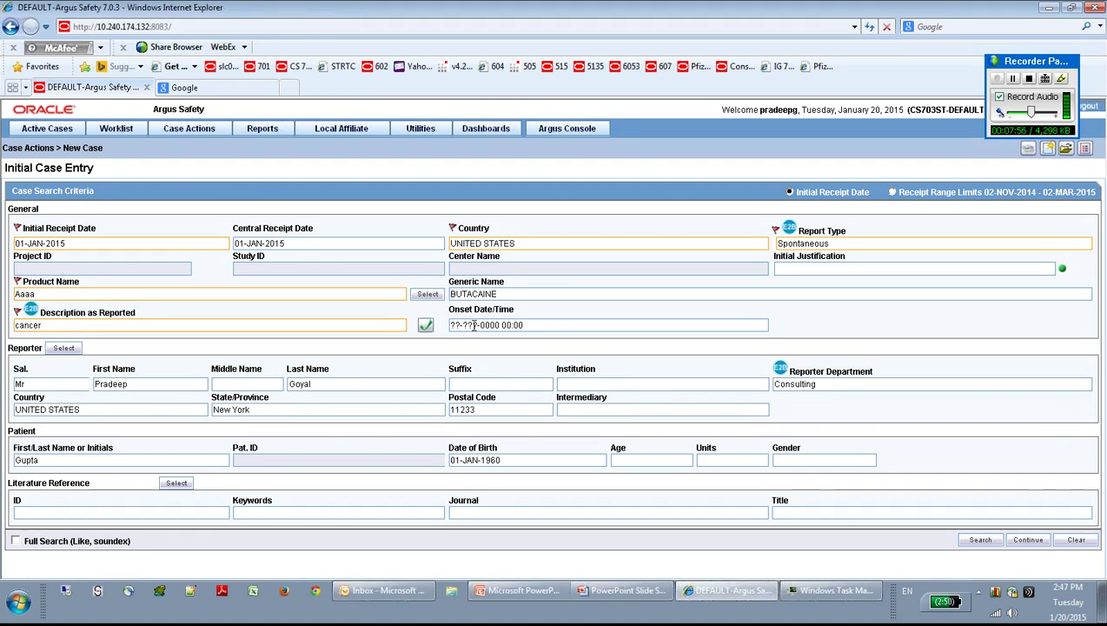
Step: Enter onset date 01-JAN-2015 00:00 so the age fills in as 55 Years
{"action": "left_click", "coordinate": [474, 325]}
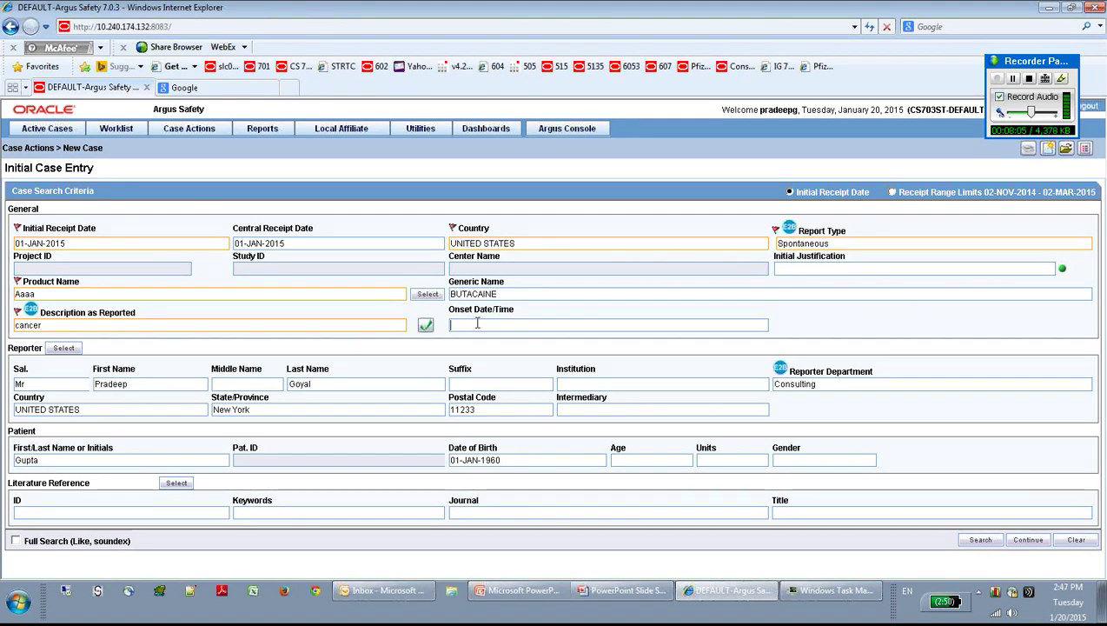
{"action": "type", "text": "01"}
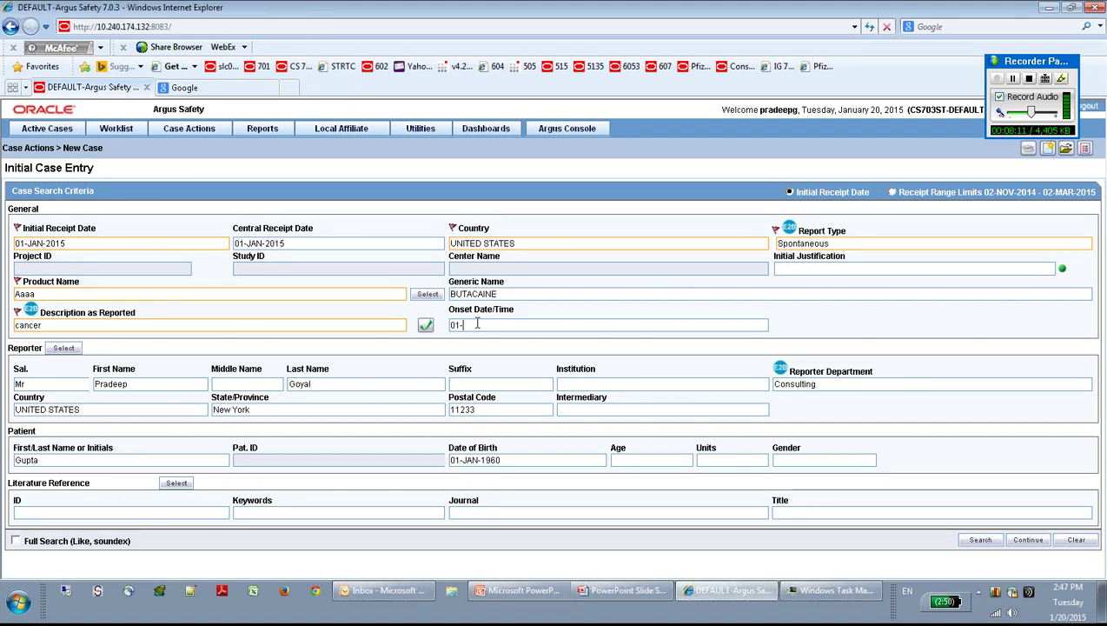
{"action": "type", "text": "-"}
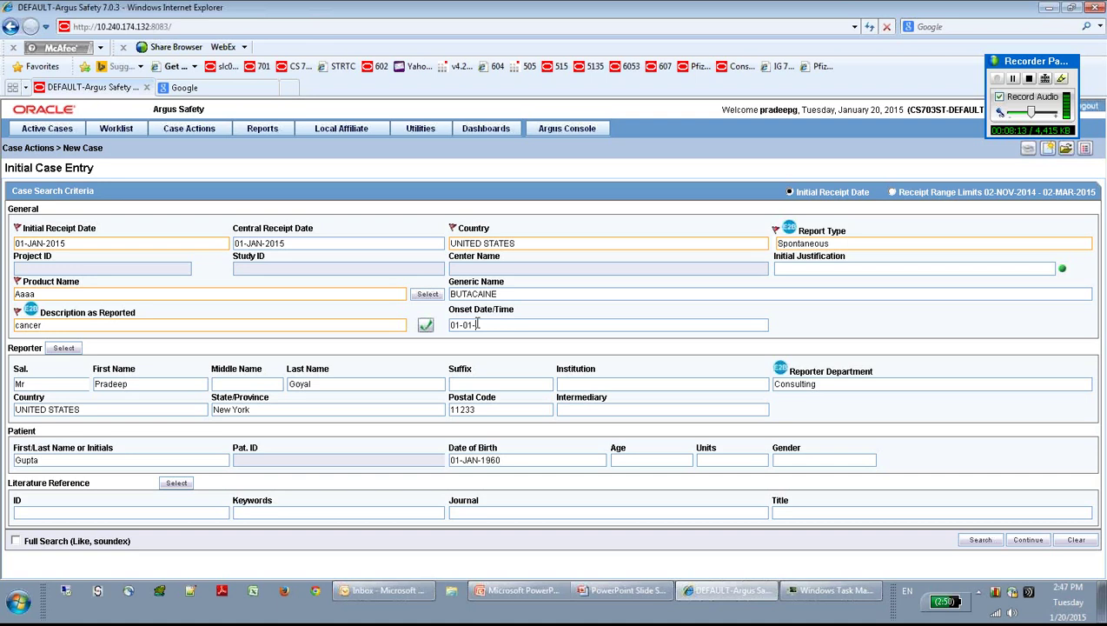
{"action": "type", "text": "105"}
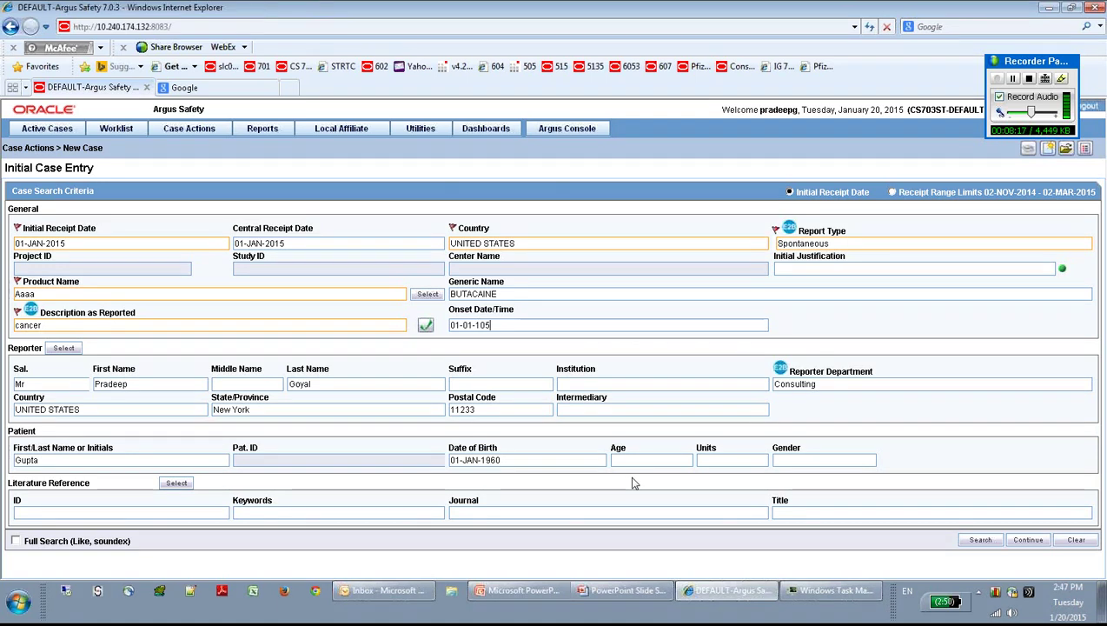
{"action": "type", "text": "1"}
{"action": "key", "text": "Tab"}
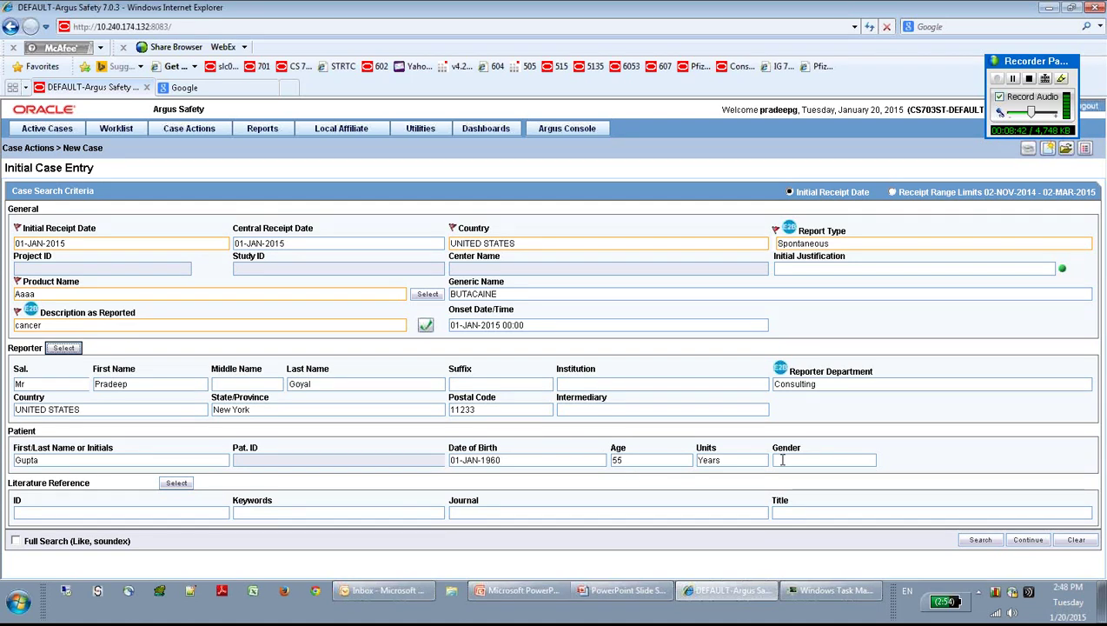
{"action": "left_click", "coordinate": [795, 461]}
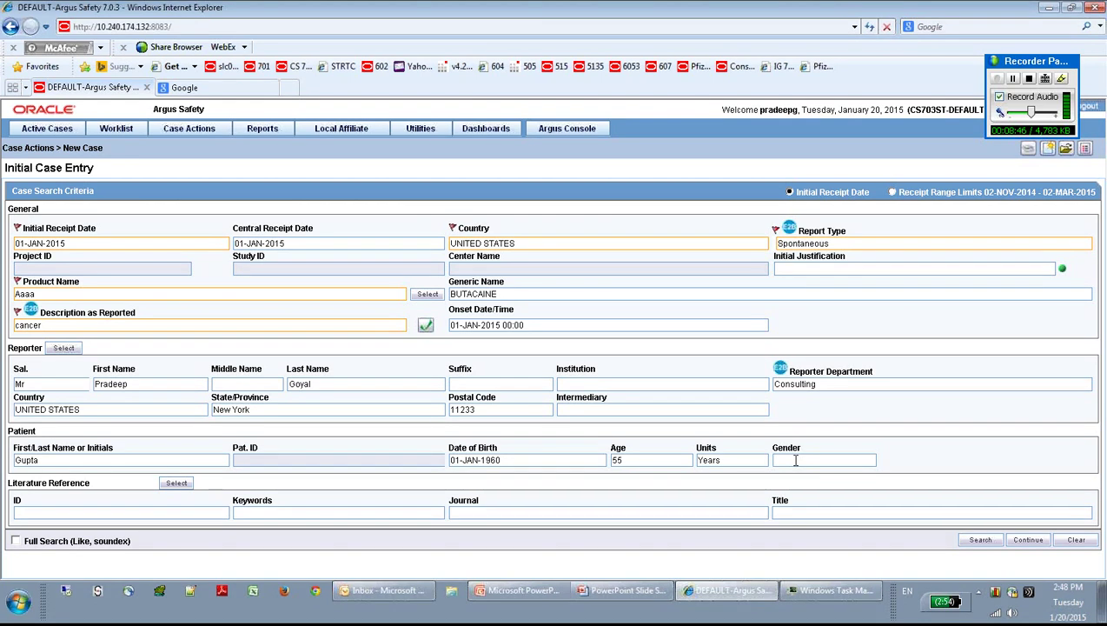
Step: Set the patient's gender to Male from the autocomplete list
{"action": "type", "text": "M"}
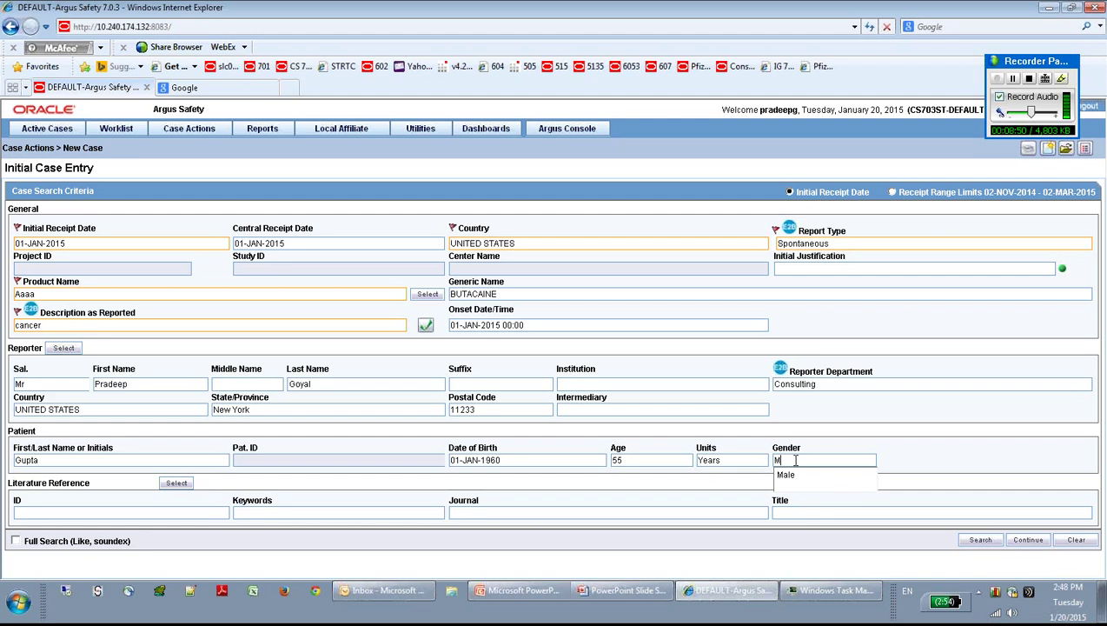
{"action": "key", "text": "Down"}
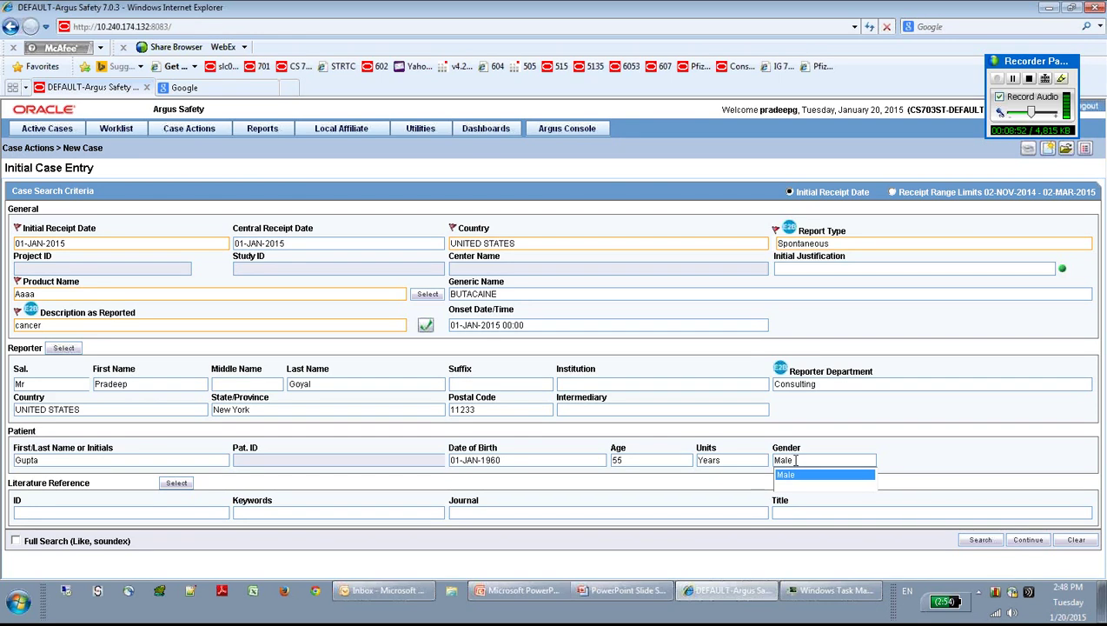
{"action": "key", "text": "Tab"}
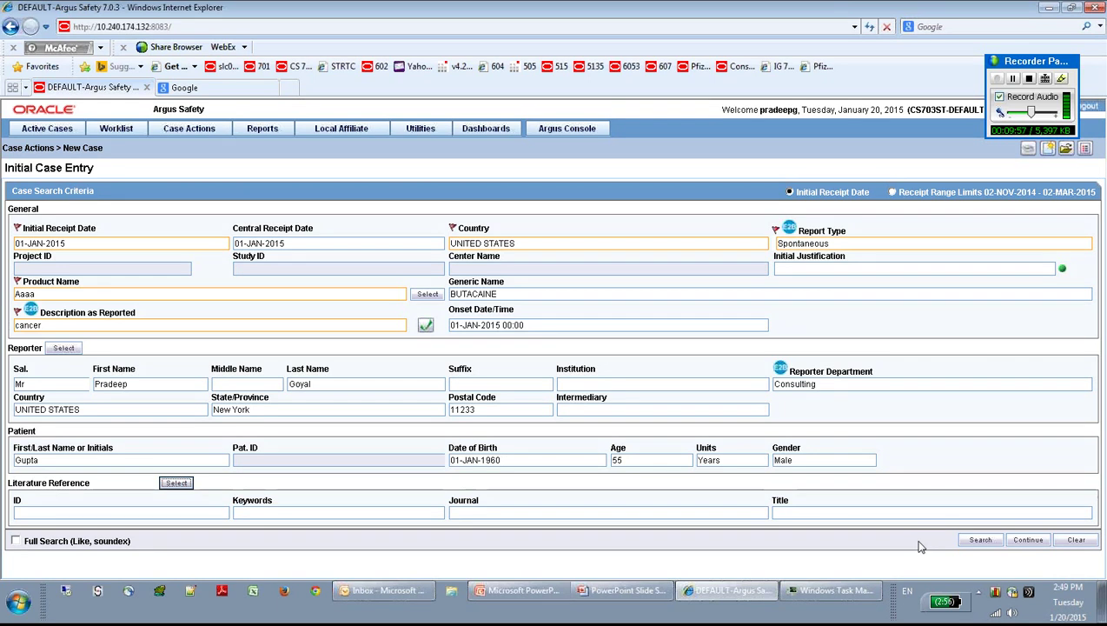
Step: Run the duplicate search, review the No case found results, and continue to BookIn
{"action": "left_click", "coordinate": [980, 541]}
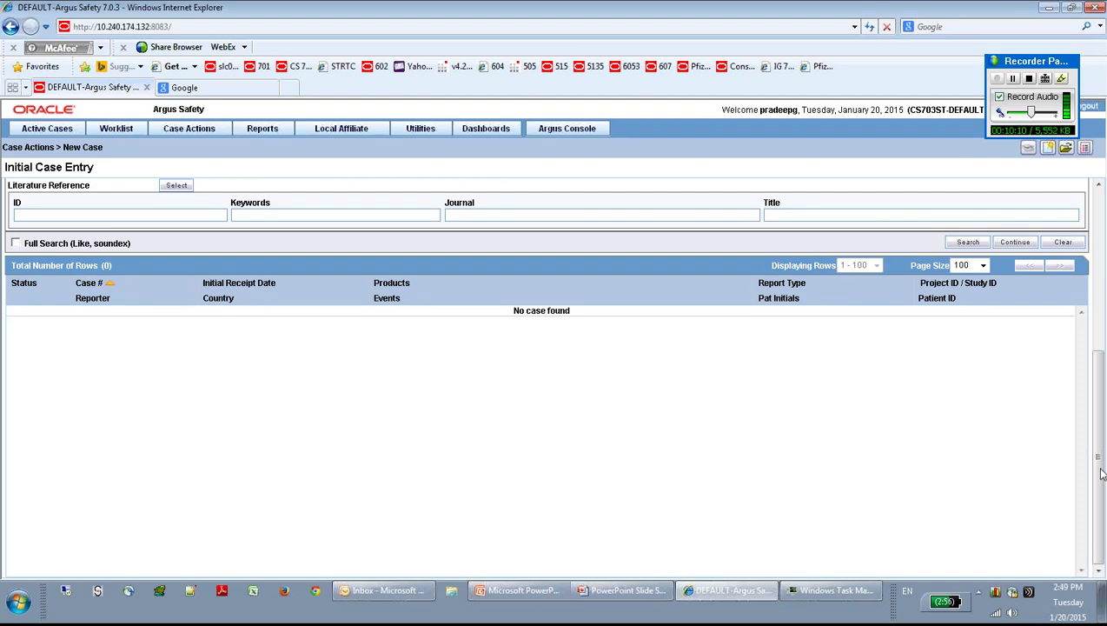
{"action": "left_click_drag", "start_coordinate": [1102, 472], "coordinate": [1099, 412]}
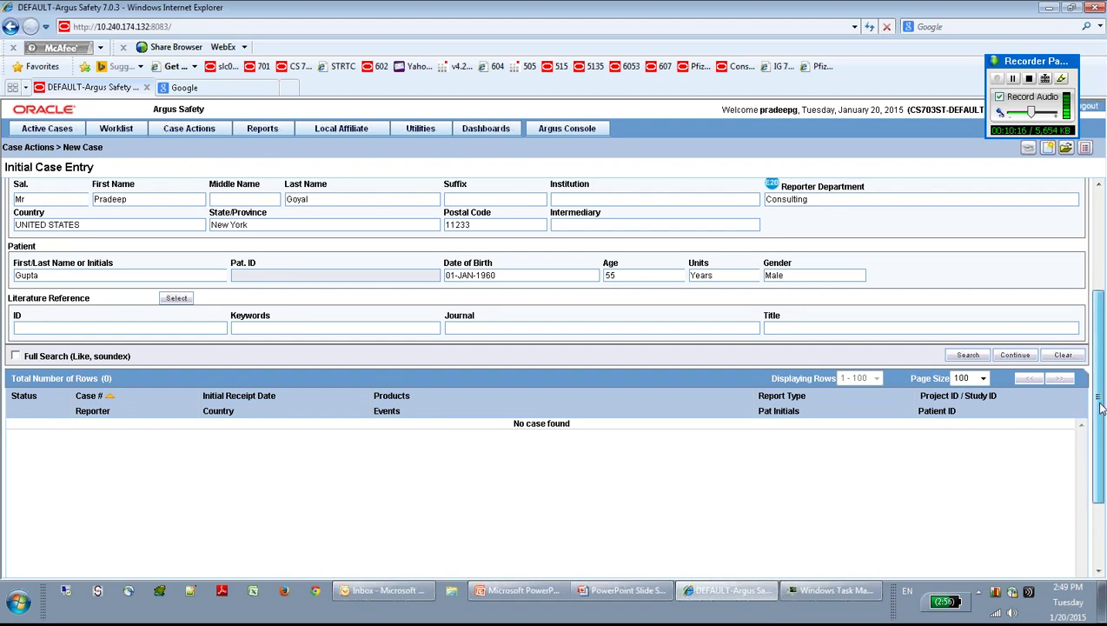
{"action": "left_click_drag", "start_coordinate": [1100, 408], "coordinate": [1100, 364]}
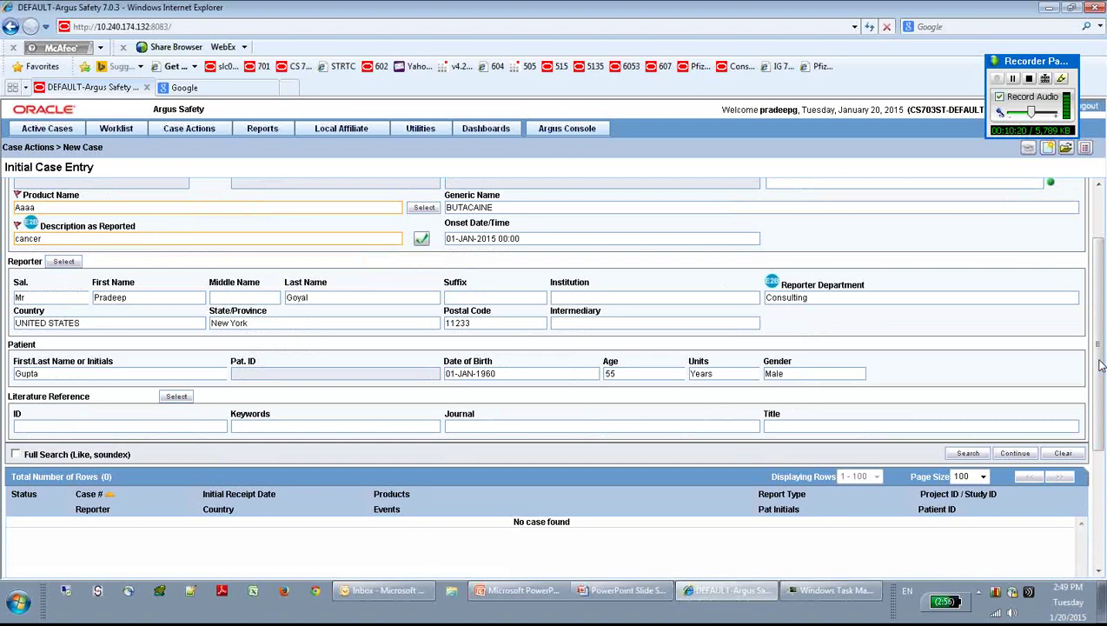
{"action": "scroll", "coordinate": [1100, 365], "scroll_direction": "up", "scroll_amount": 1}
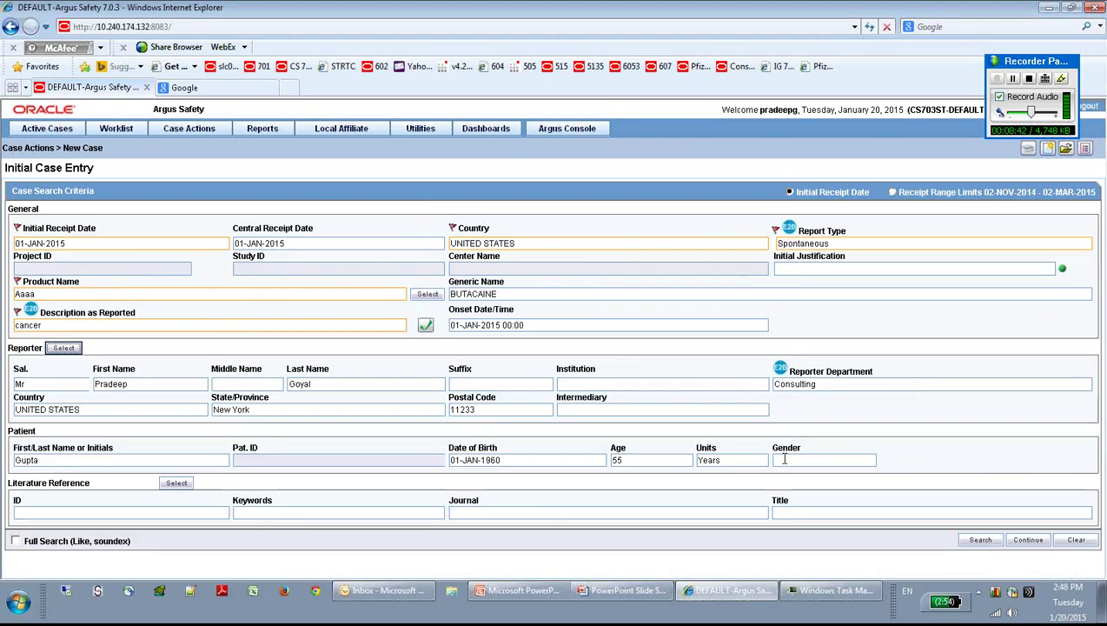
{"action": "scroll", "coordinate": [1100, 365], "scroll_direction": "down", "scroll_amount": 1}
{"action": "mouse_move", "coordinate": [1099, 363]}
{"action": "left_mouse_down"}
{"action": "mouse_move", "coordinate": [1099, 319]}
{"action": "mouse_move", "coordinate": [1099, 350]}
{"action": "left_mouse_up"}
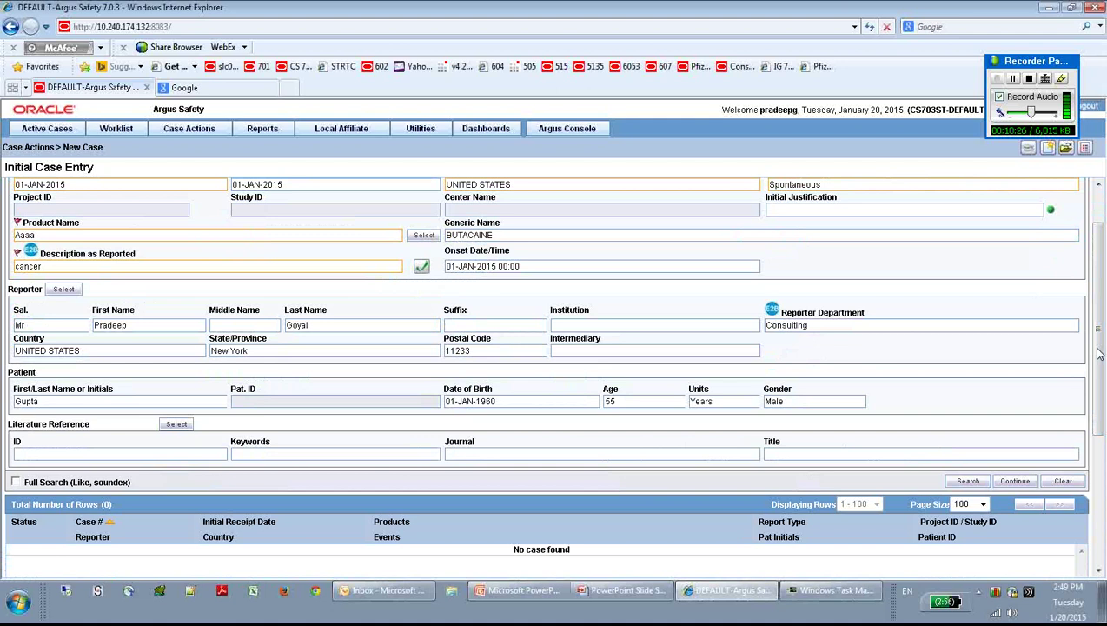
{"action": "left_click", "coordinate": [1014, 481]}
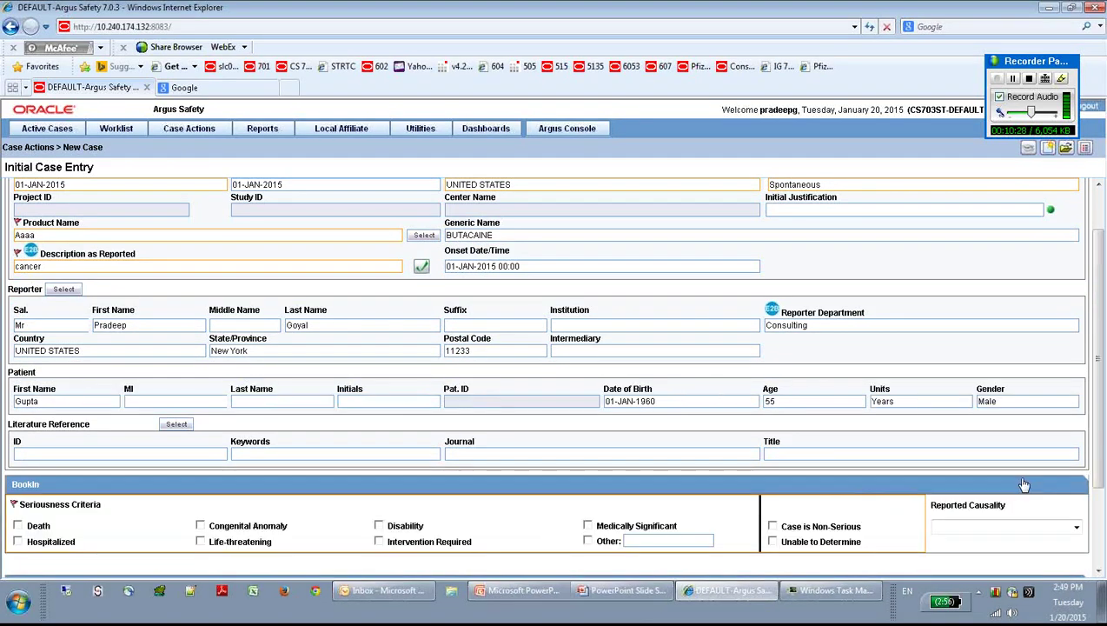
{"action": "left_click_drag", "start_coordinate": [1100, 389], "coordinate": [1102, 470]}
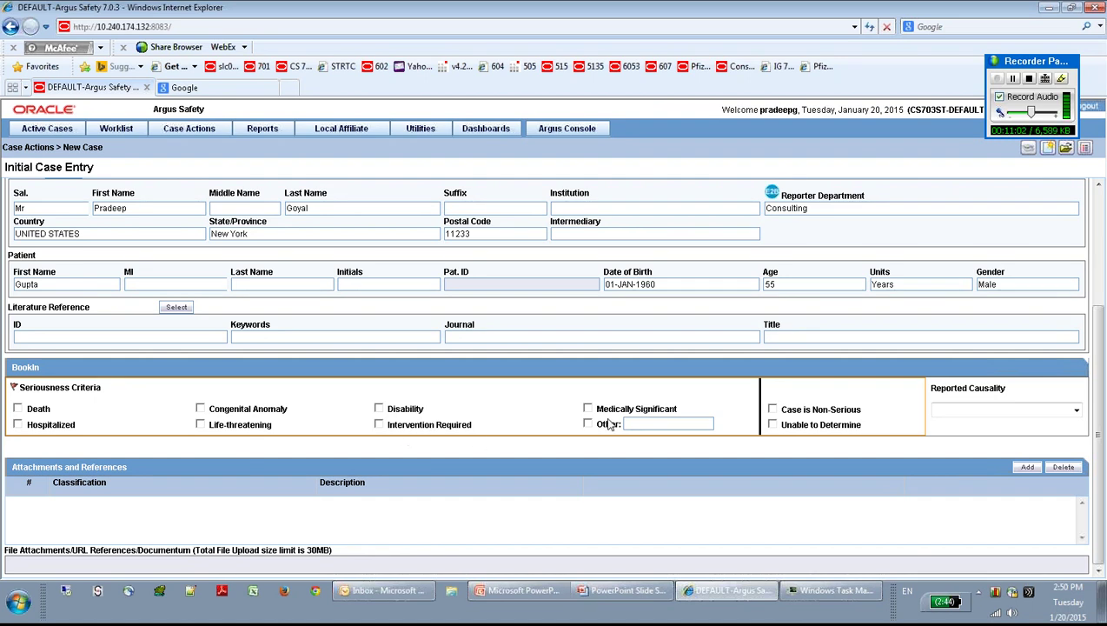
{"action": "left_click", "coordinate": [1013, 78]}
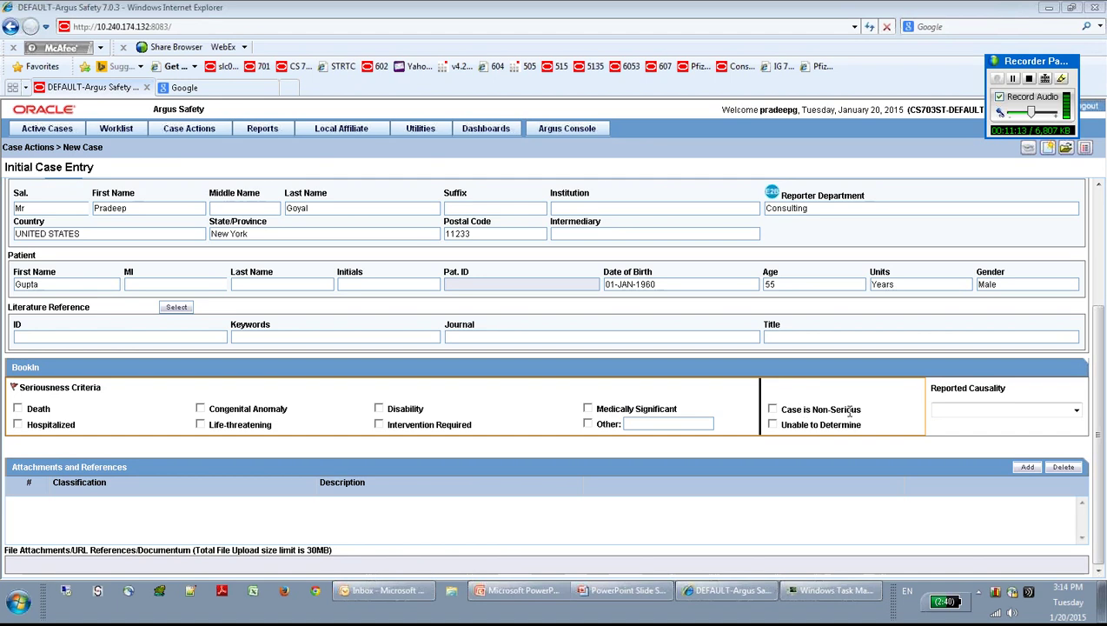
{"action": "left_click", "coordinate": [773, 410]}
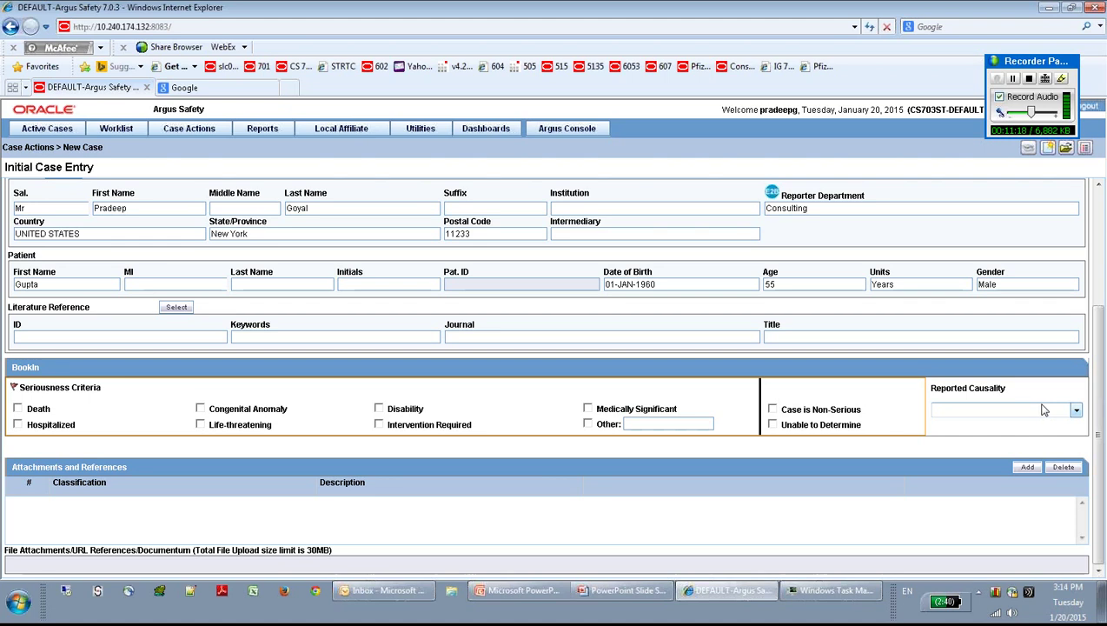
Step: Choose Related in the Reported Causality dropdown
{"action": "left_click", "coordinate": [1075, 410]}
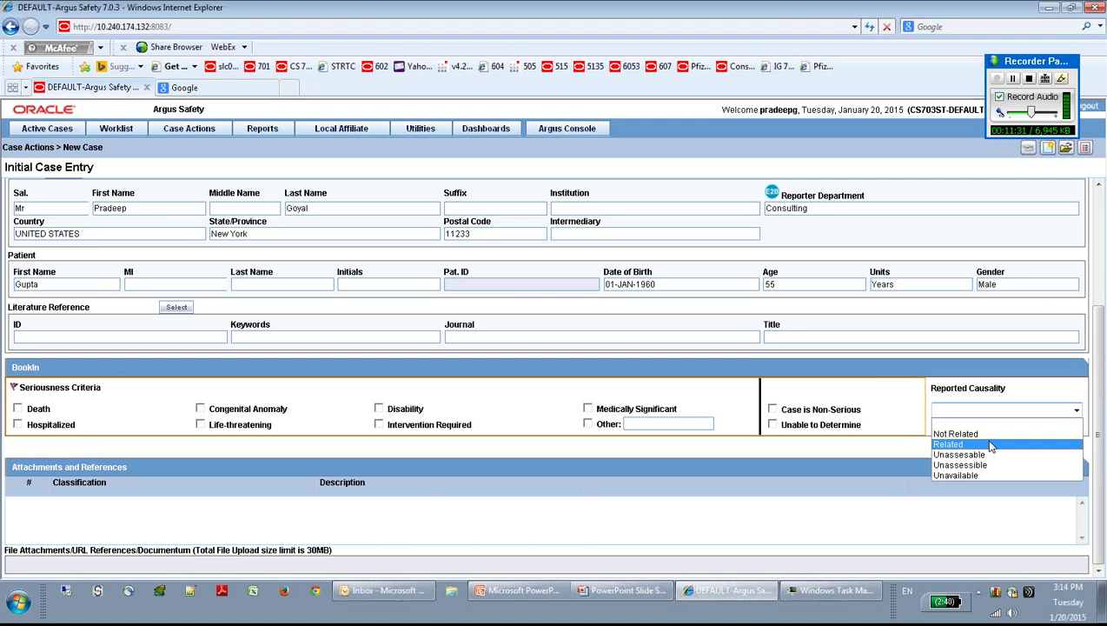
{"action": "left_click", "coordinate": [990, 444]}
{"action": "left_click", "coordinate": [874, 401]}
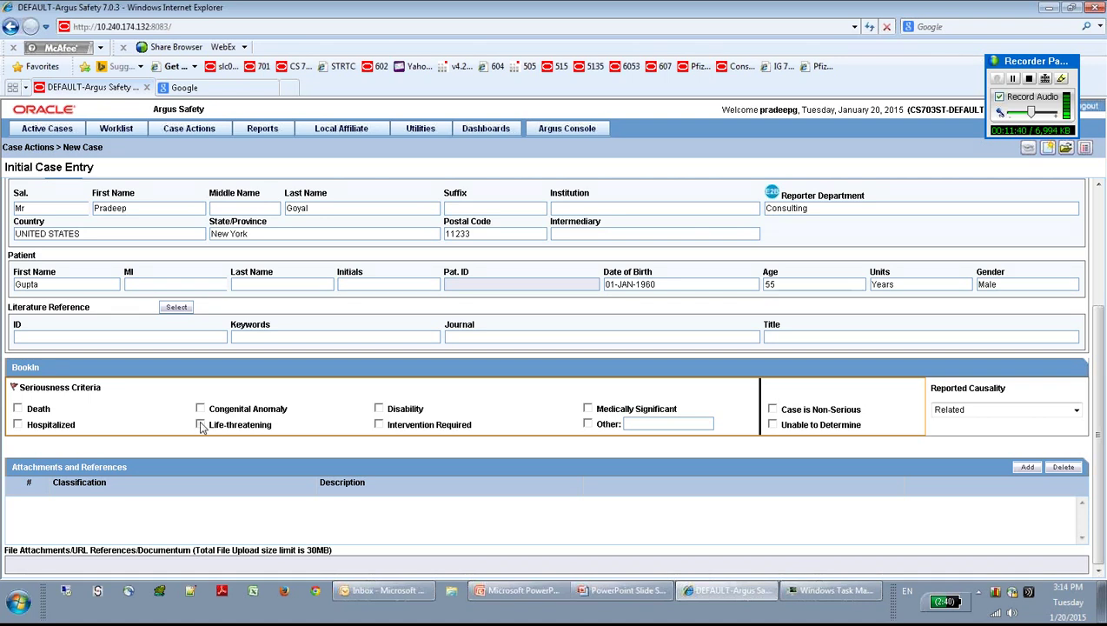
Step: Check Life-threatening under Seriousness Criteria and review the BookIn section
{"action": "left_click", "coordinate": [201, 424]}
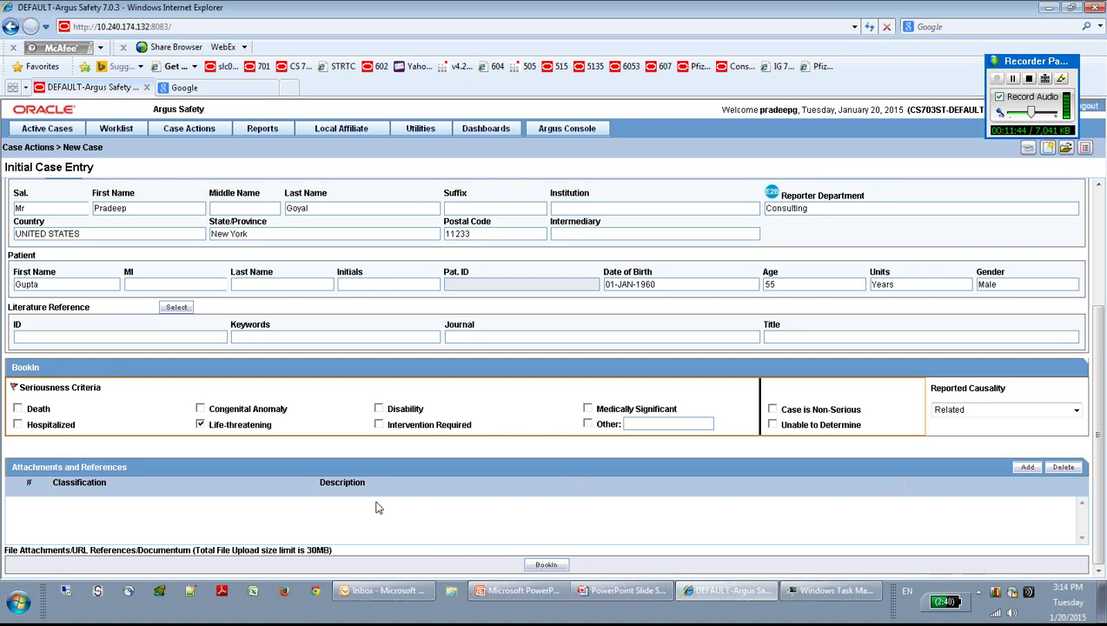
{"action": "left_click", "coordinate": [201, 425]}
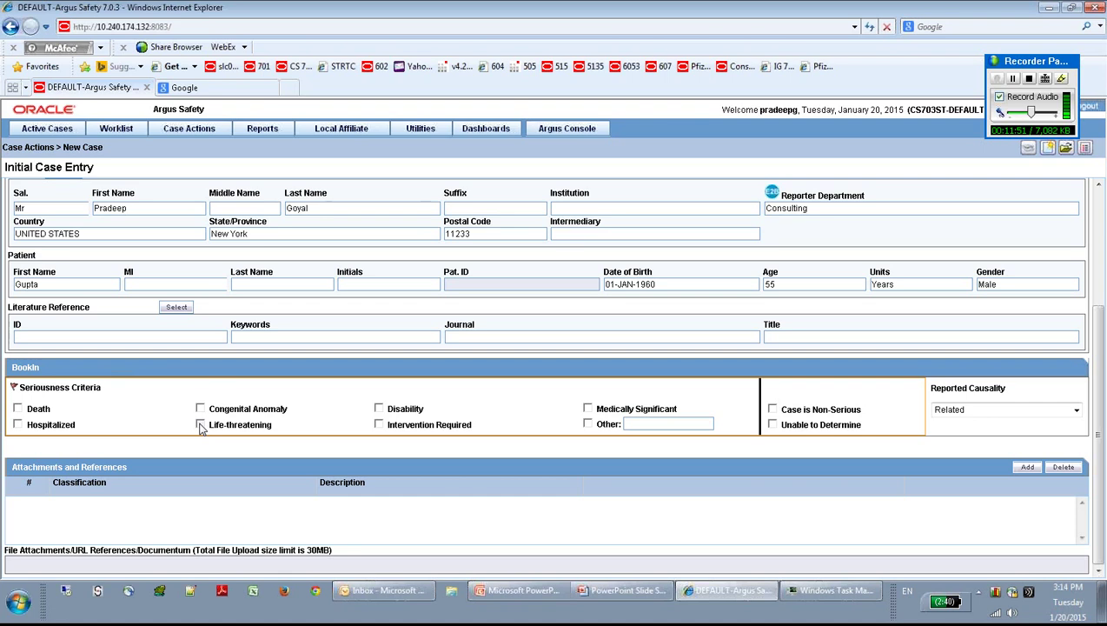
{"action": "left_click", "coordinate": [201, 425]}
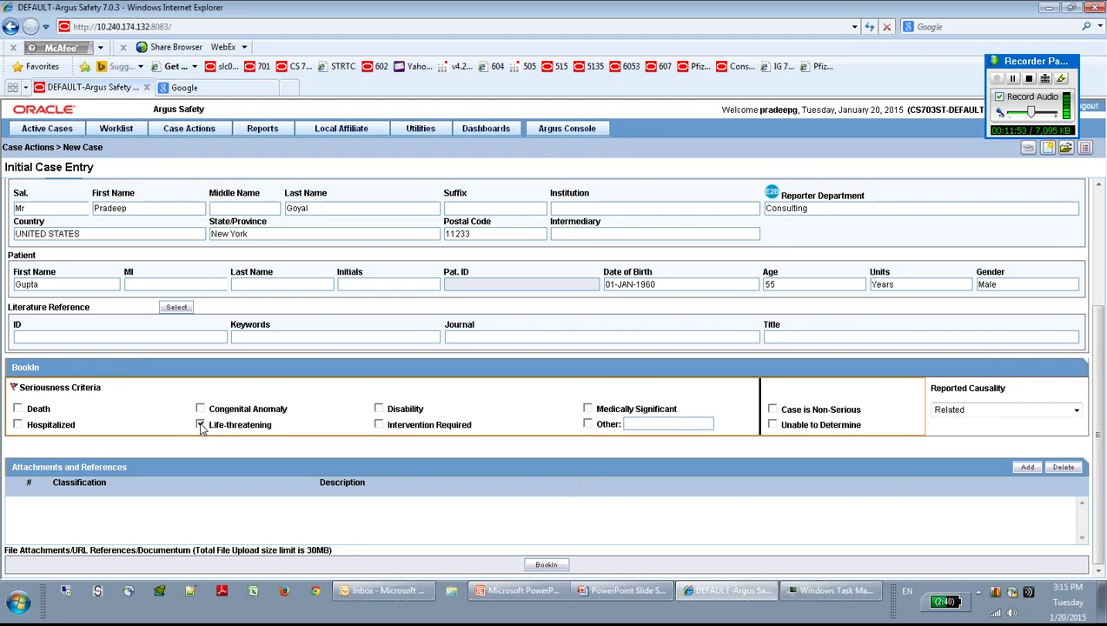
{"action": "left_click_drag", "start_coordinate": [1100, 427], "coordinate": [1099, 314]}
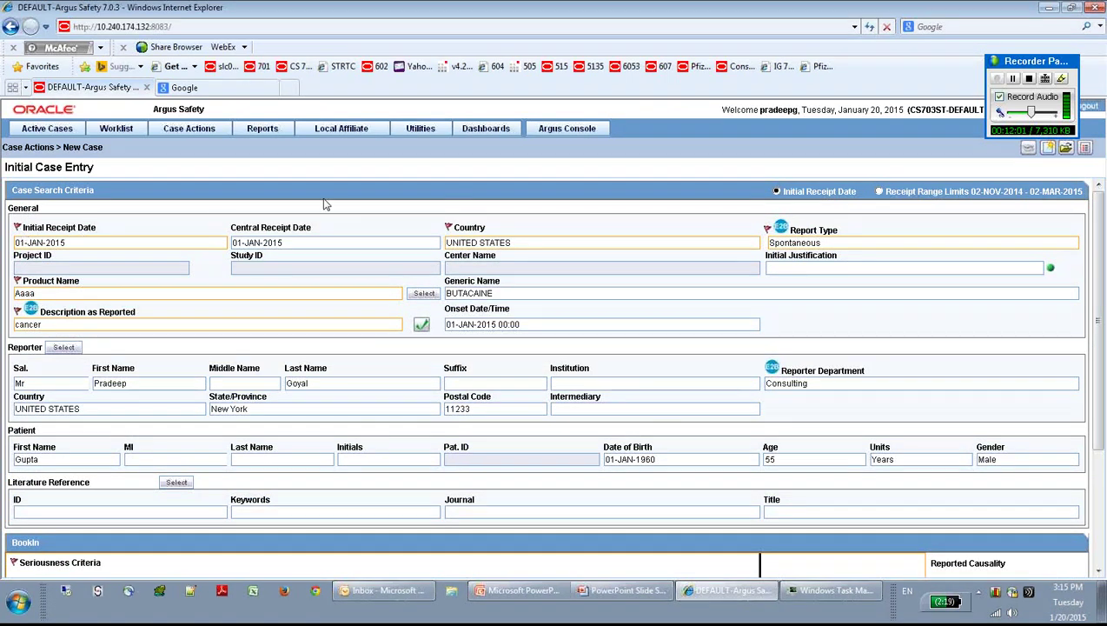
{"action": "left_click_drag", "start_coordinate": [1102, 235], "coordinate": [1103, 359]}
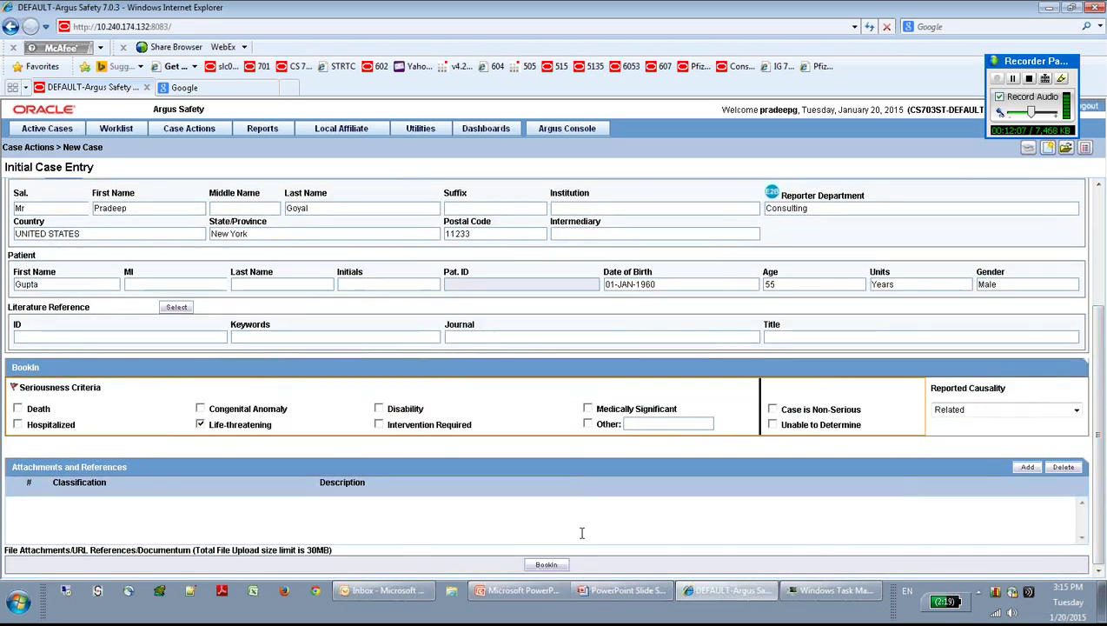
Step: Book in the new case using the BookIn button
{"action": "left_click", "coordinate": [547, 564]}
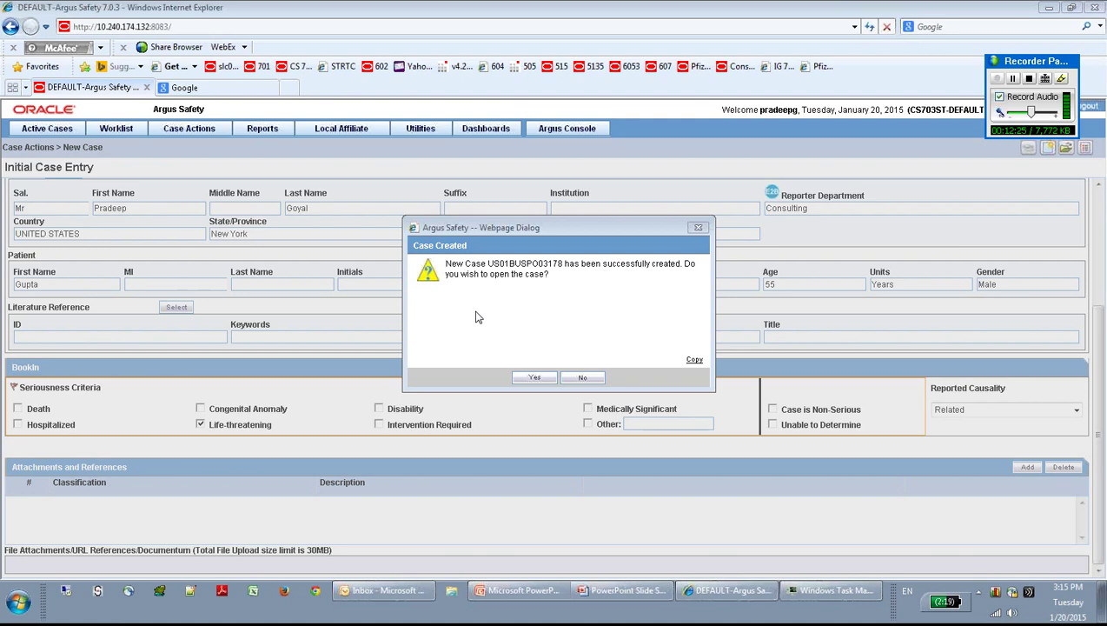
Step: Open the newly created case in the Case Form to view its general information
{"action": "left_click", "coordinate": [534, 378]}
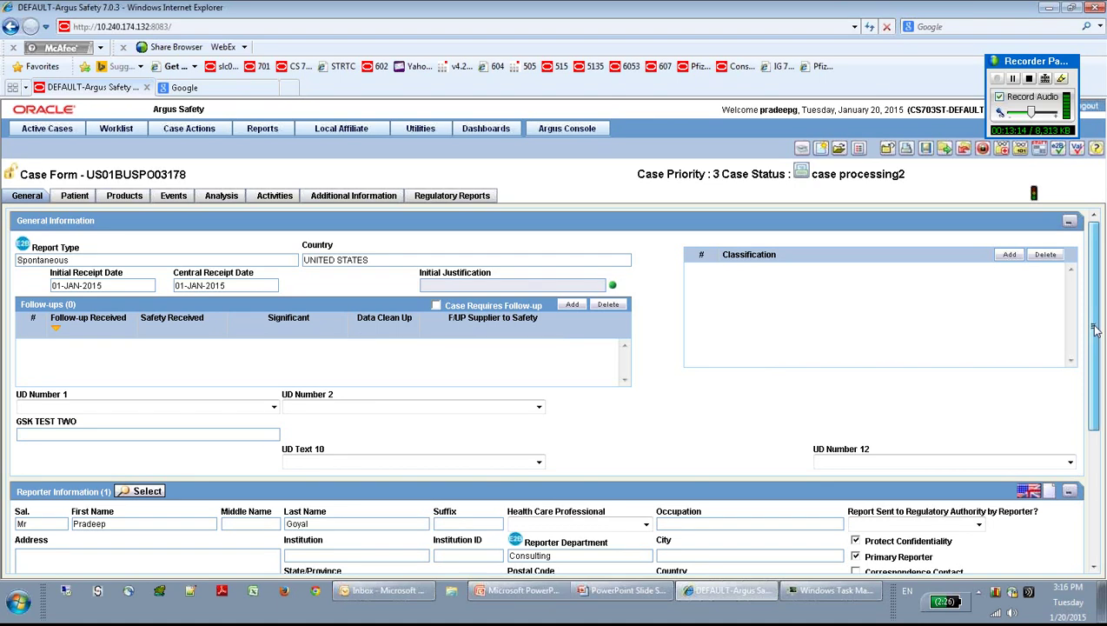
{"action": "left_click_drag", "start_coordinate": [1096, 329], "coordinate": [1100, 484]}
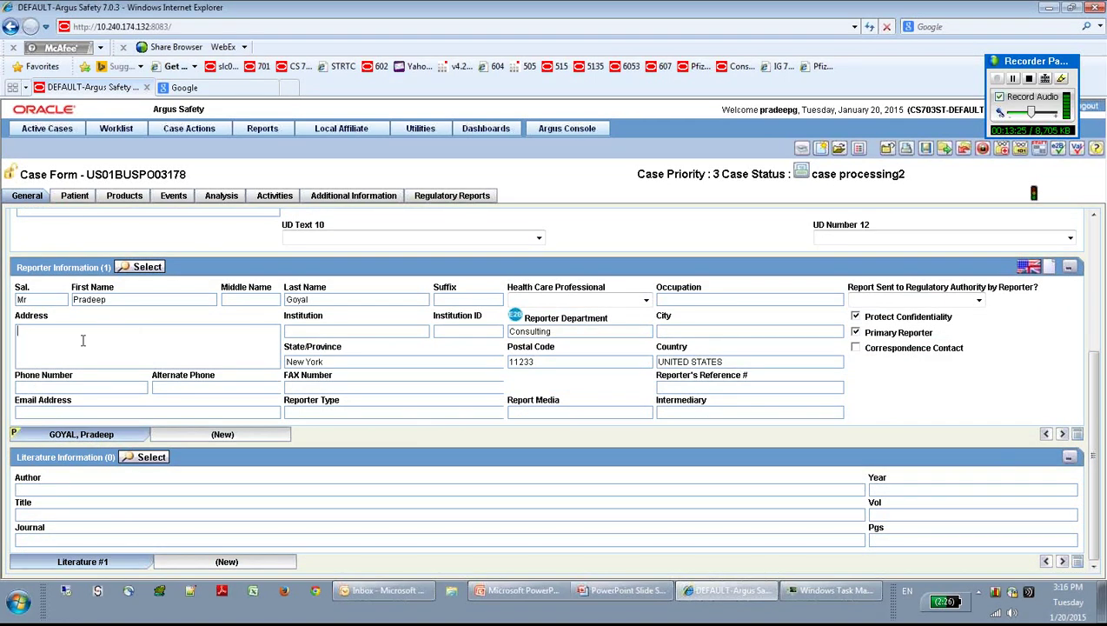
Step: Enter New York for the first reporter and mark them a health care professional
{"action": "type", "text": "new york"}
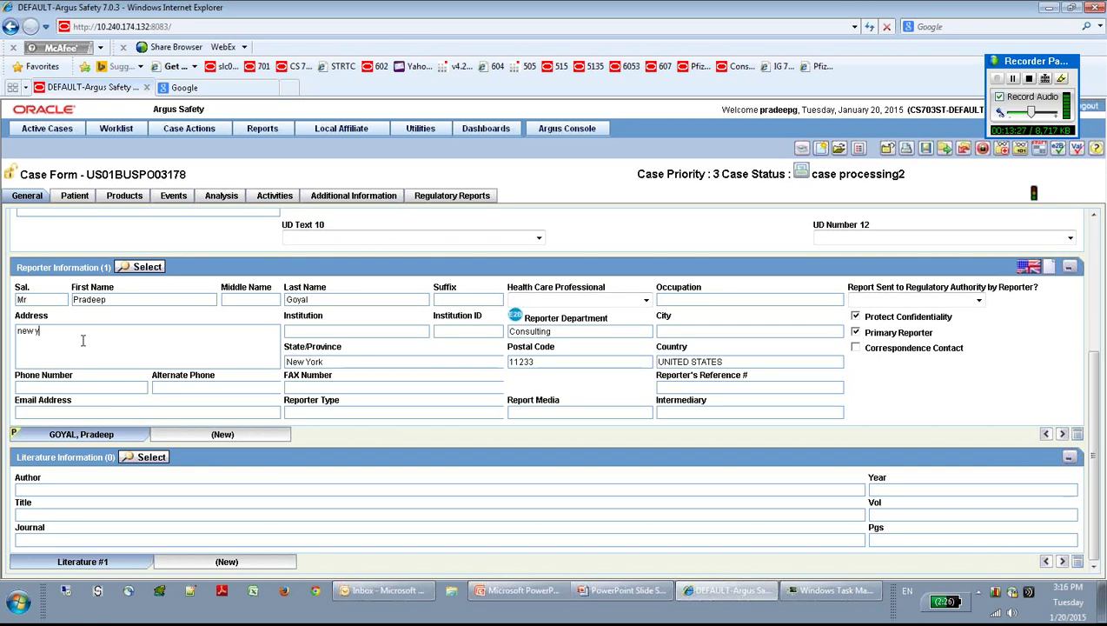
{"action": "left_click", "coordinate": [126, 300]}
{"action": "key", "text": "Tab"}
{"action": "key", "text": "Tab"}
{"action": "key", "text": "Tab"}
{"action": "key", "text": "Tab"}
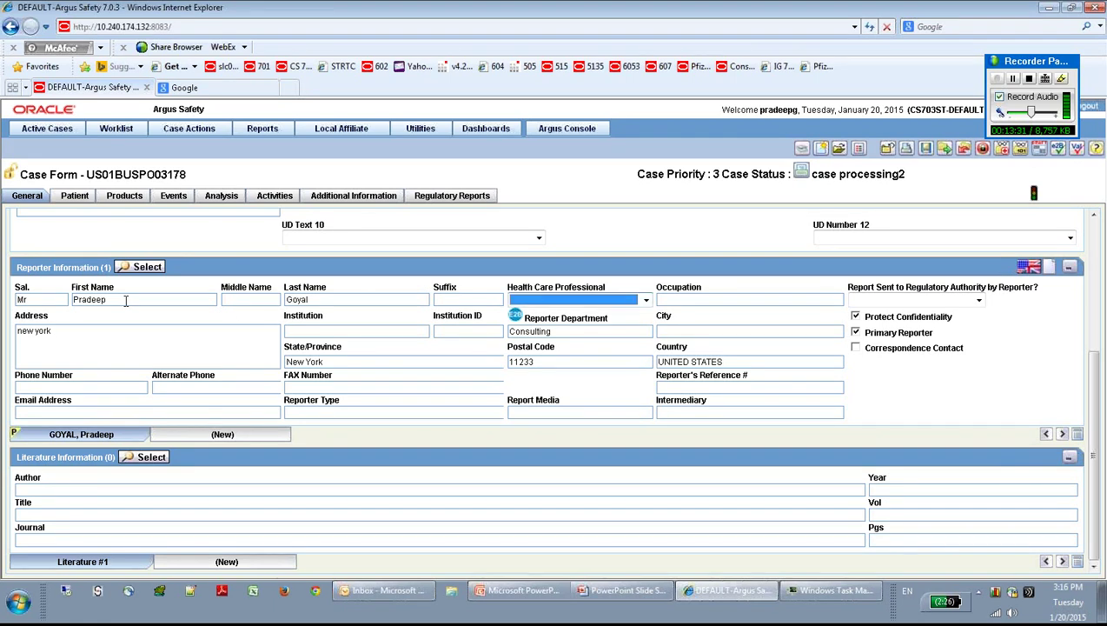
{"action": "left_click", "coordinate": [648, 303]}
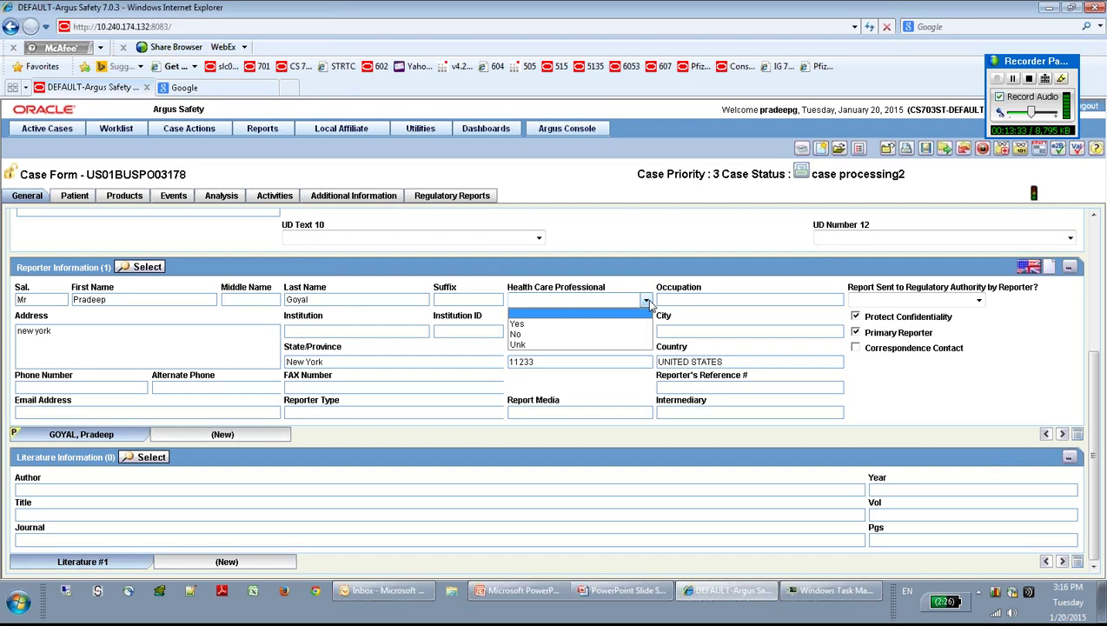
{"action": "left_click", "coordinate": [598, 323]}
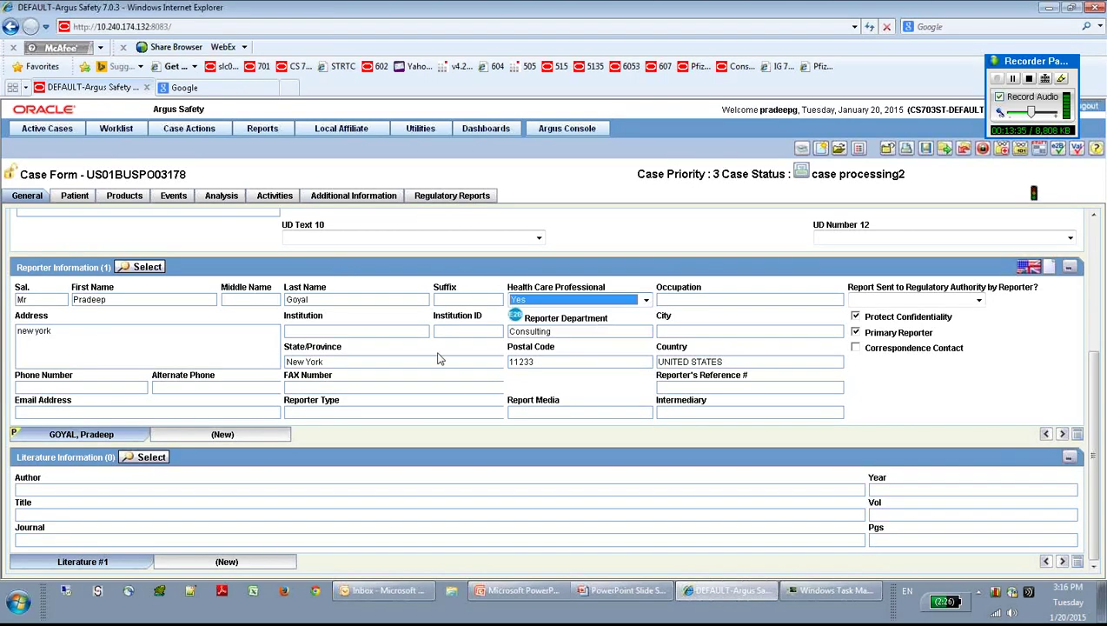
{"action": "left_click", "coordinate": [664, 333]}
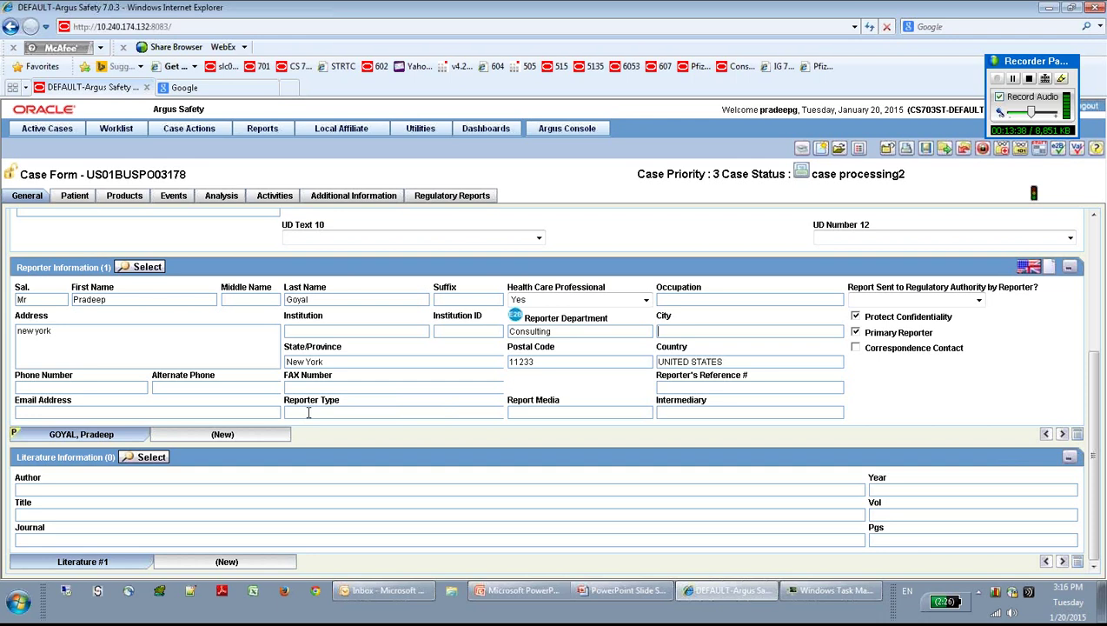
Step: Enter the reporter's e-mail, set type to Pharmacist, and clear Protect Confidentiality
{"action": "left_click", "coordinate": [167, 410]}
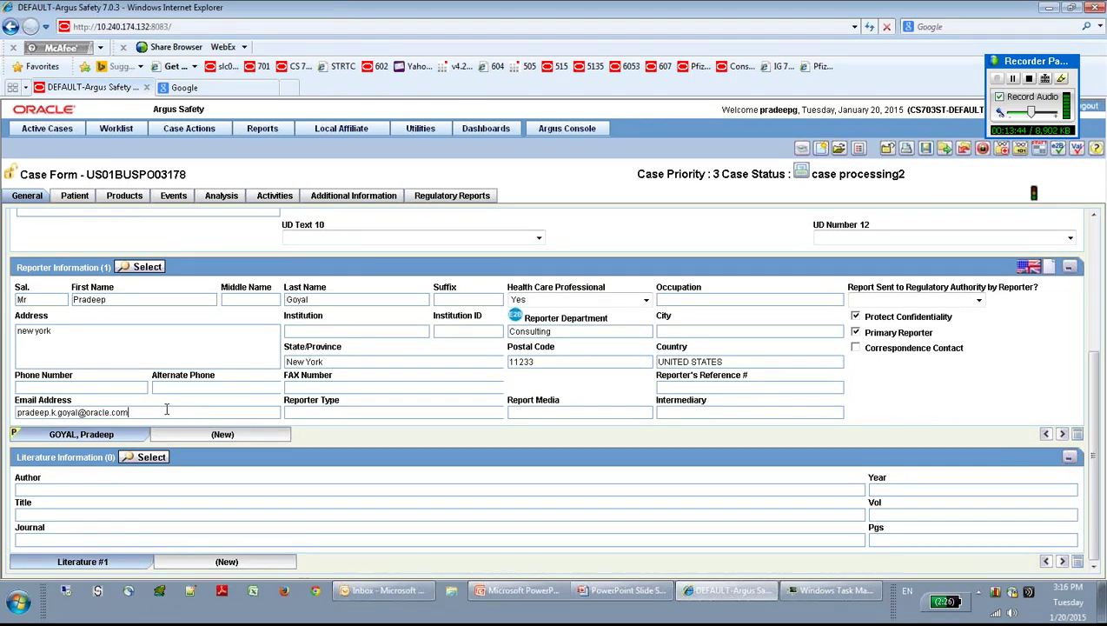
{"action": "key", "text": "Tab"}
{"action": "left_click", "coordinate": [304, 412]}
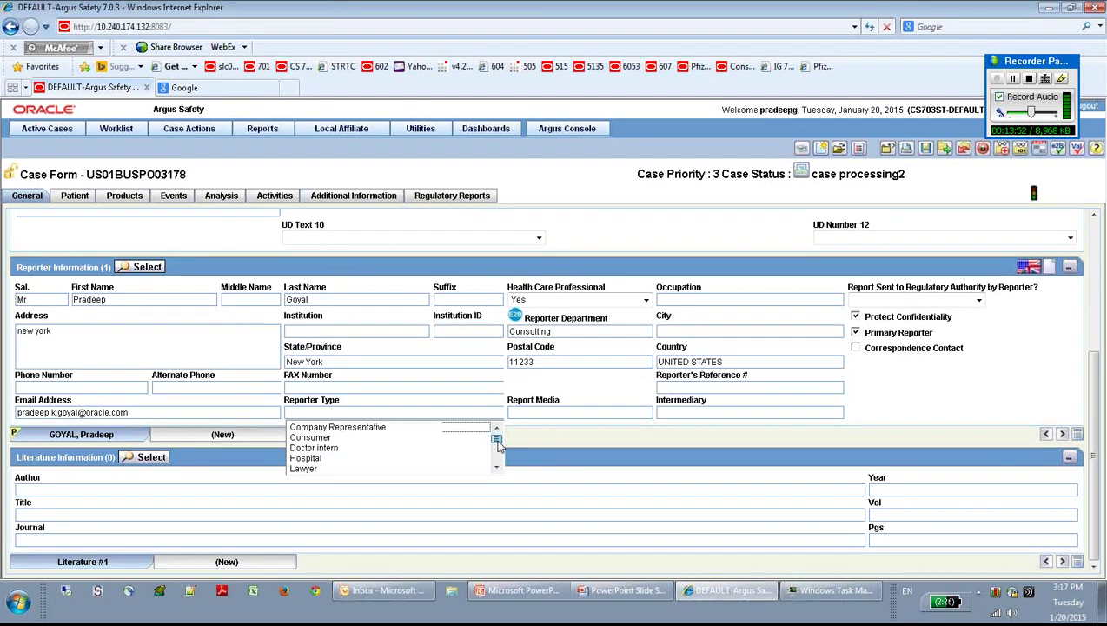
{"action": "mouse_move", "coordinate": [498, 441]}
{"action": "left_mouse_down"}
{"action": "mouse_move", "coordinate": [499, 459]}
{"action": "mouse_move", "coordinate": [445, 465]}
{"action": "left_mouse_up"}
{"action": "scroll", "coordinate": [446, 465], "scroll_direction": "up", "scroll_amount": 1}
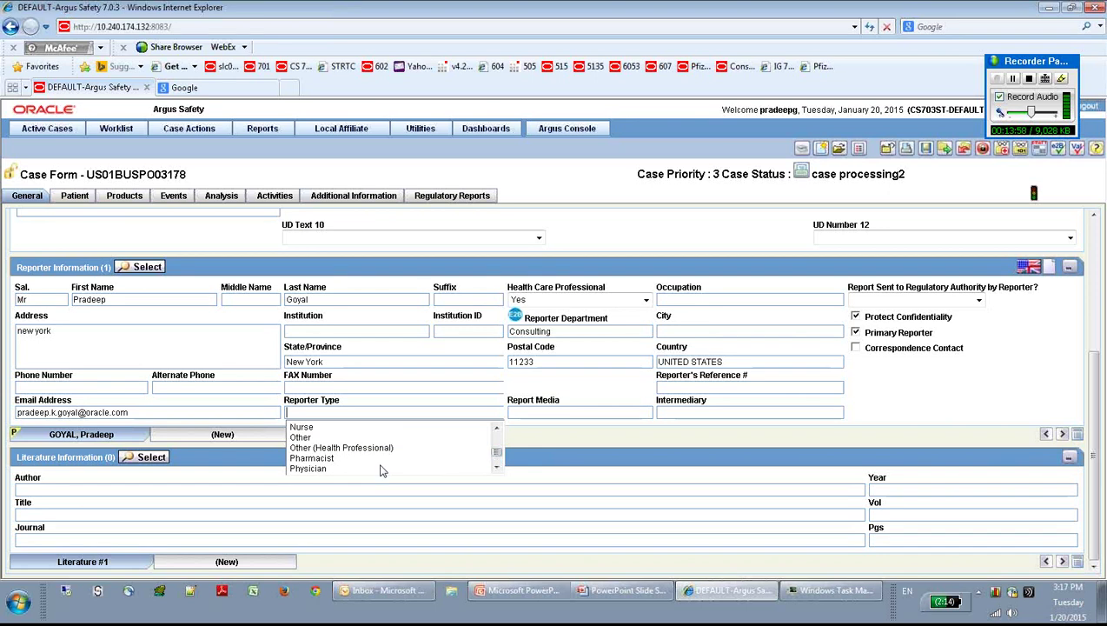
{"action": "left_click", "coordinate": [348, 460]}
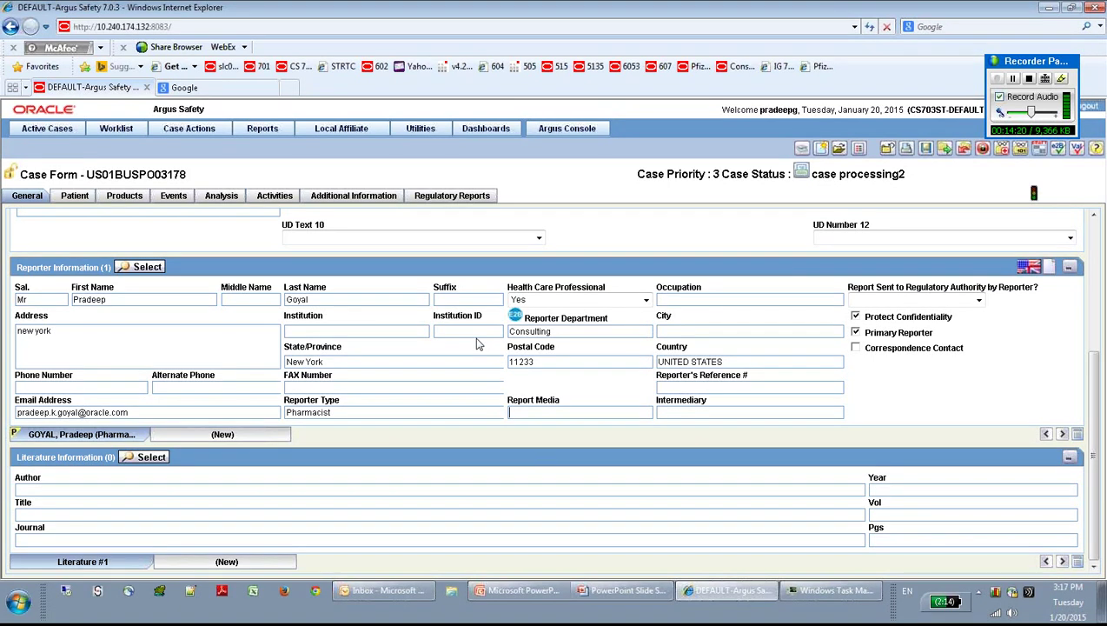
{"action": "left_click", "coordinate": [856, 317]}
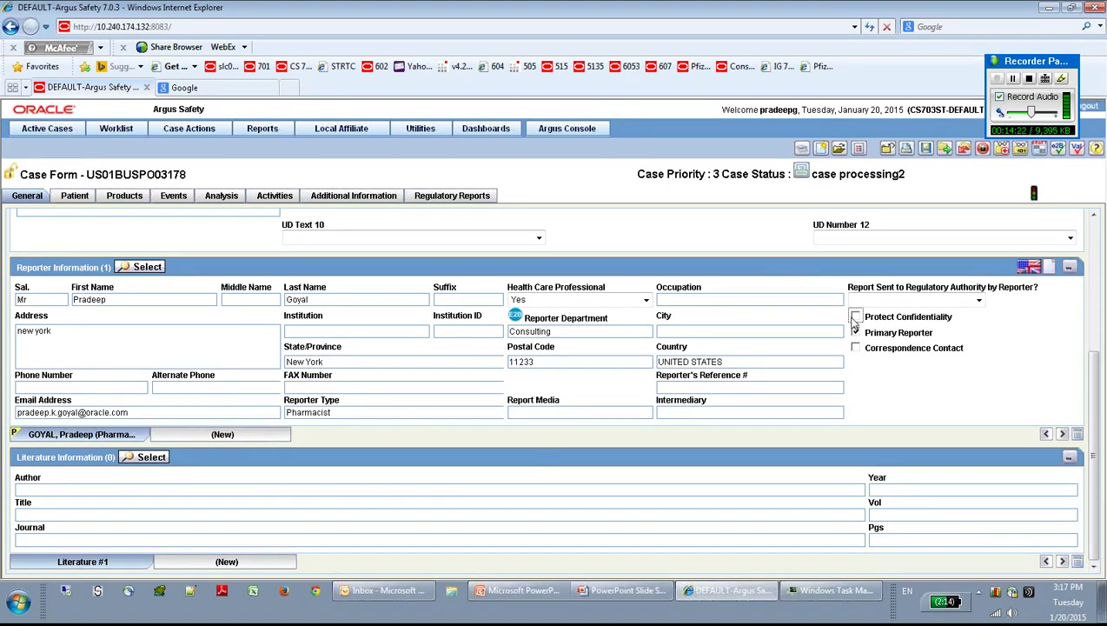
Step: Add a second reporter with a first name, marked as a health care professional
{"action": "left_click", "coordinate": [224, 434]}
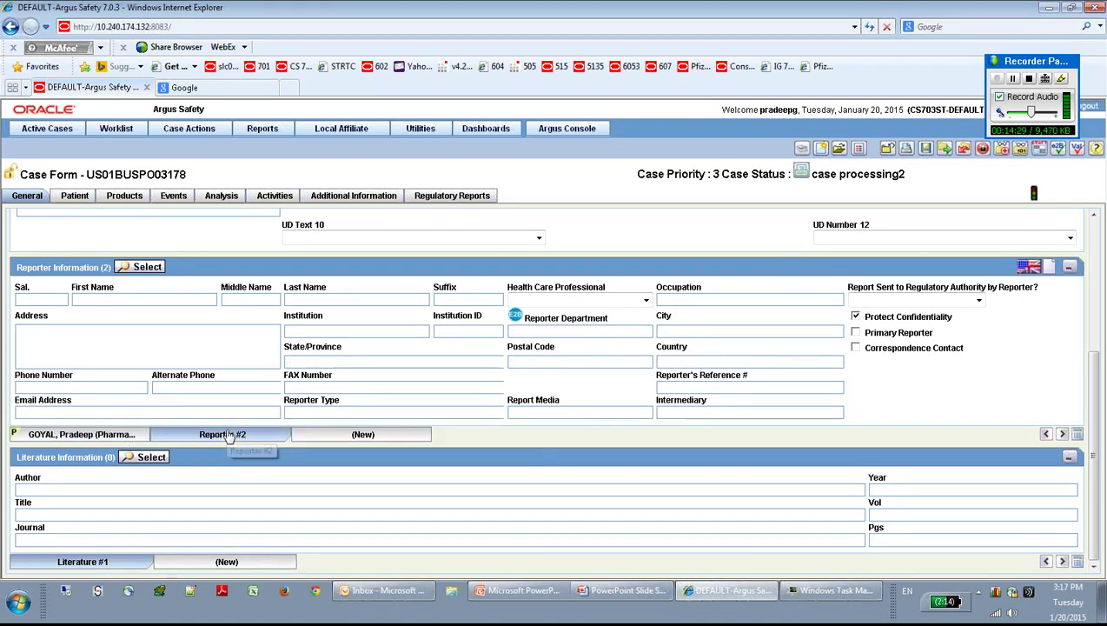
{"action": "left_click", "coordinate": [101, 300]}
{"action": "type", "text": "D"}
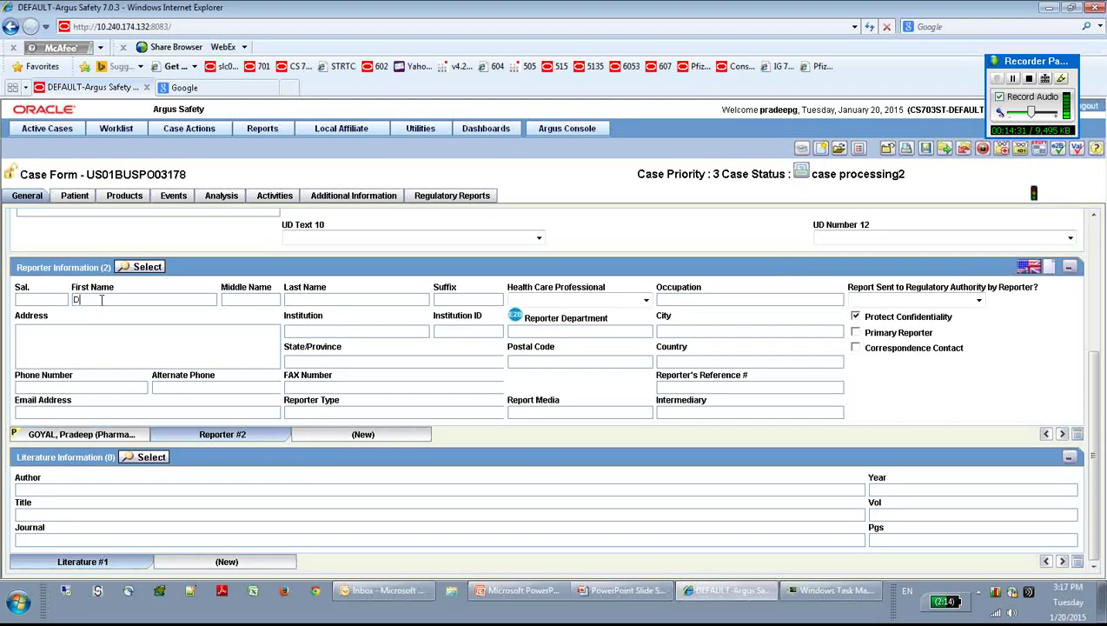
{"action": "type", "text": "eepak"}
{"action": "key", "text": "Tab"}
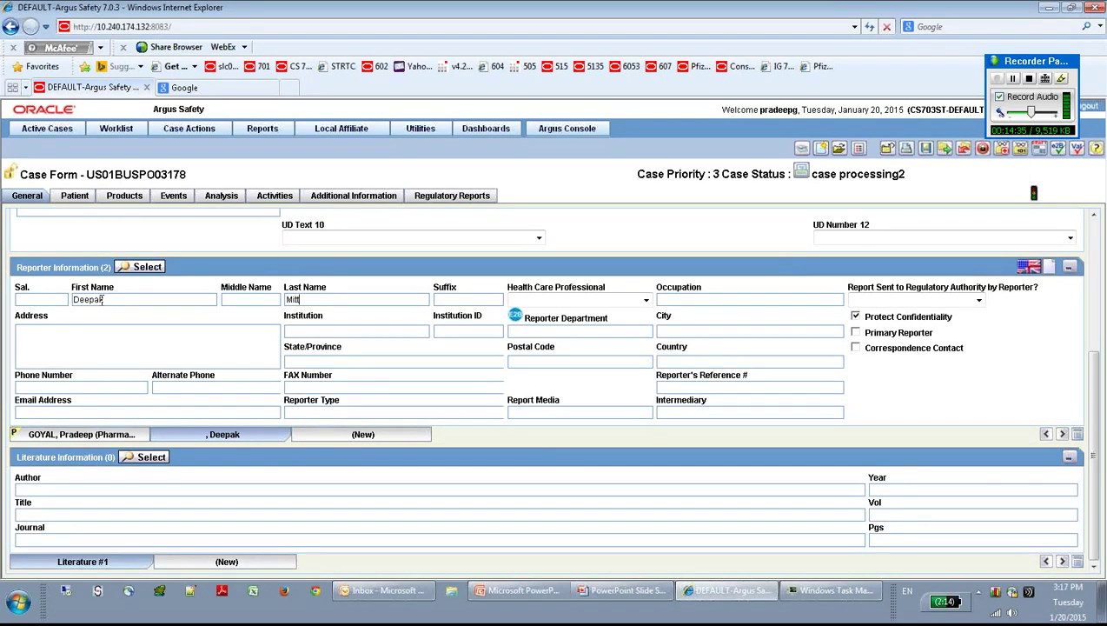
{"action": "key", "text": "Tab"}
{"action": "key", "text": "Tab"}
{"action": "key", "text": "y"}
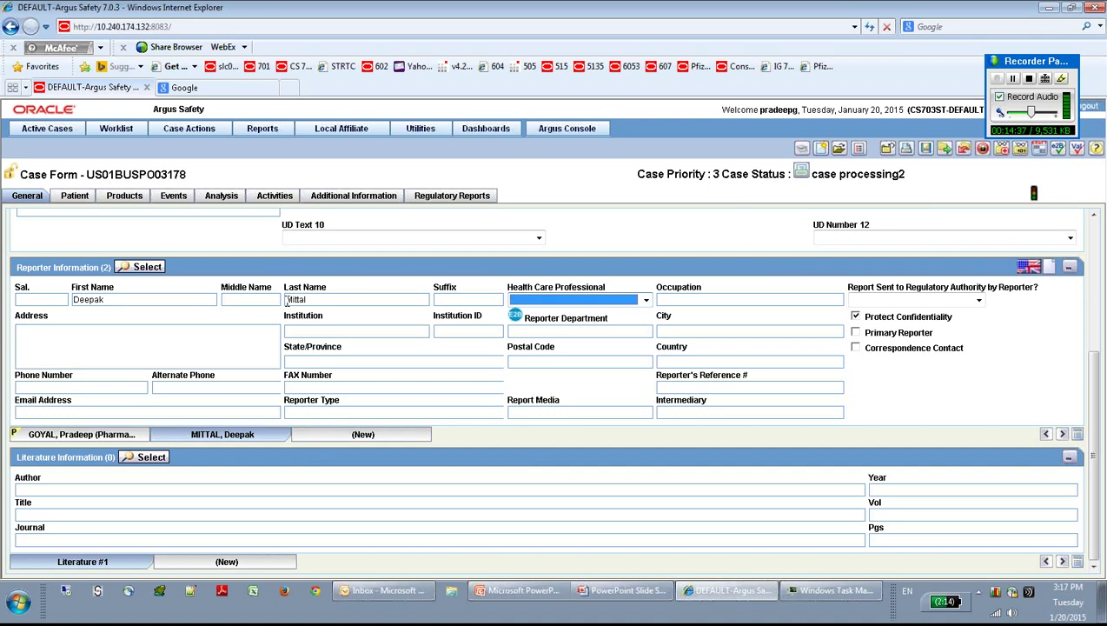
{"action": "key", "text": "Tab"}
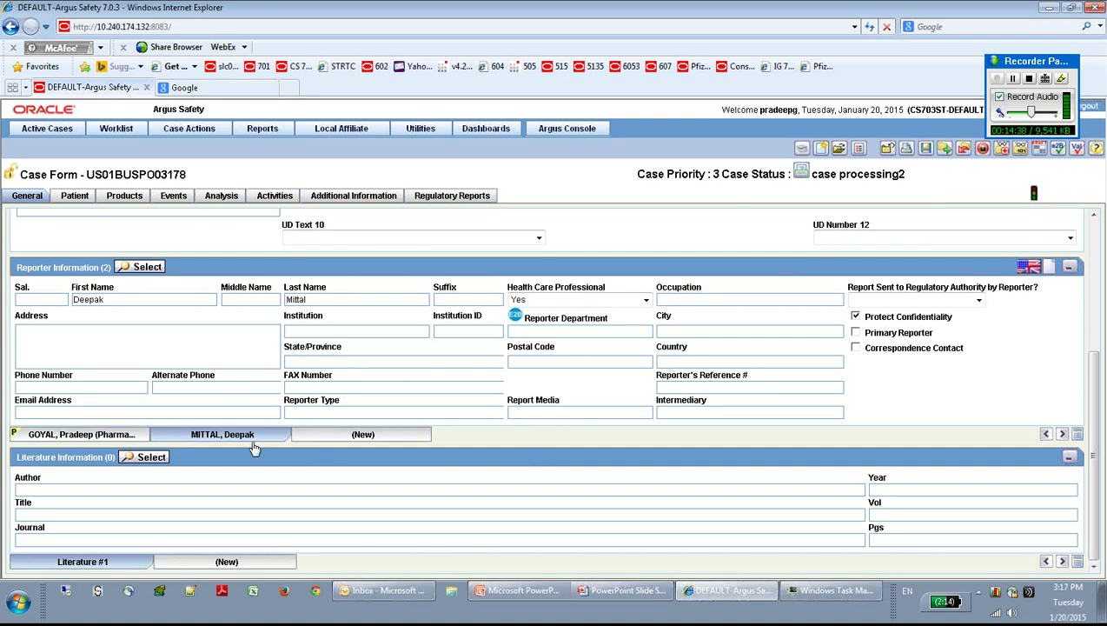
Step: Set the new reporter's type to Nurse and make them Primary Reporter
{"action": "left_click", "coordinate": [378, 412]}
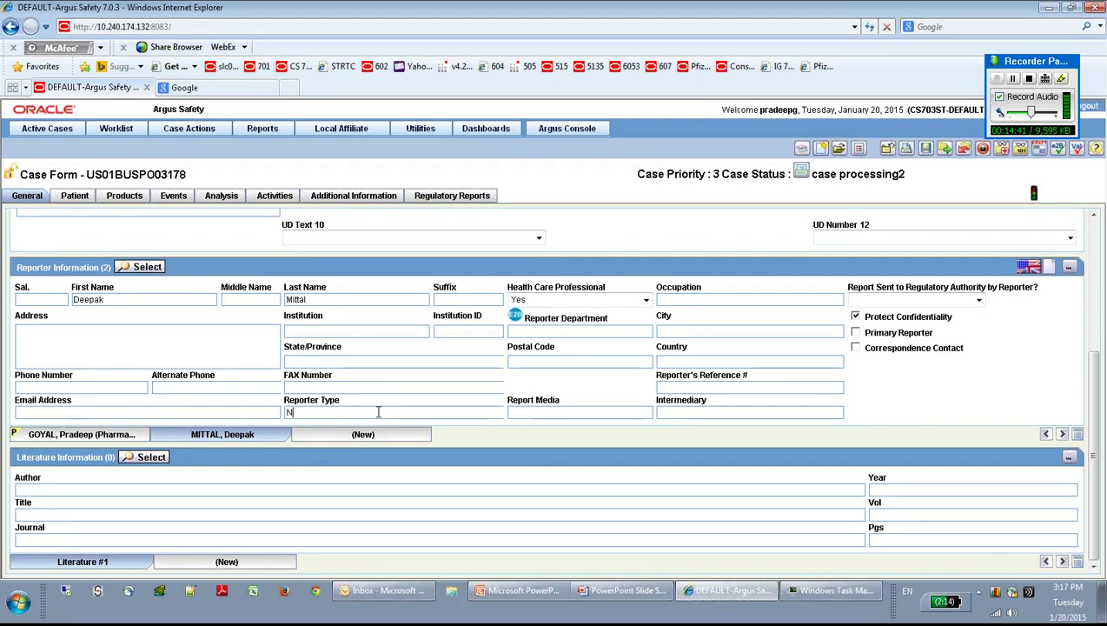
{"action": "type", "text": "N"}
{"action": "key", "text": "Down"}
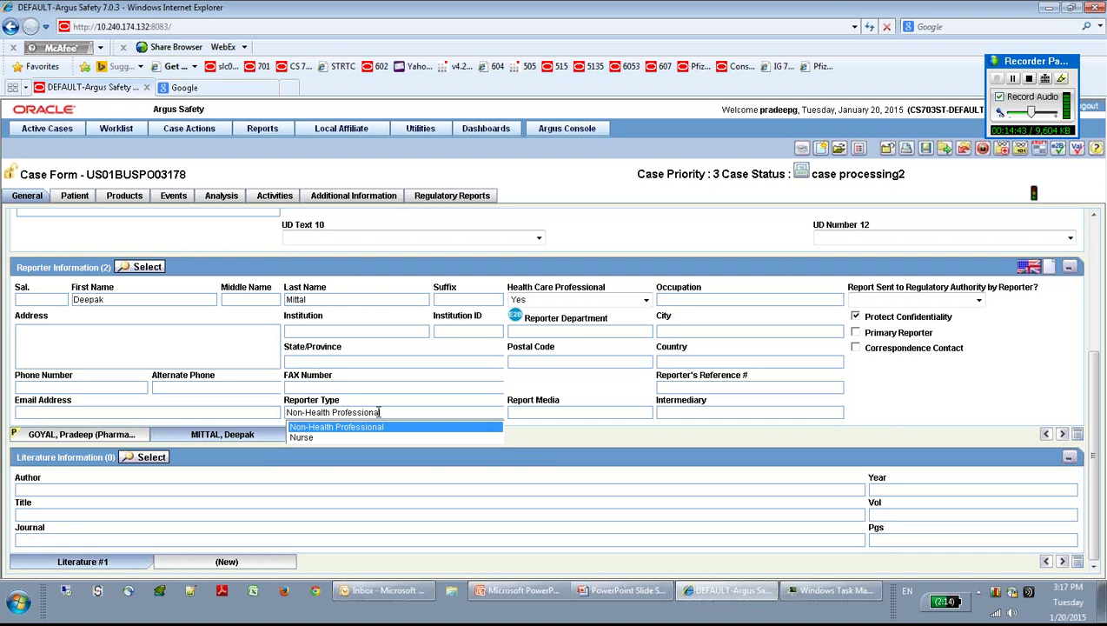
{"action": "key", "text": "Down"}
{"action": "key", "text": "Return"}
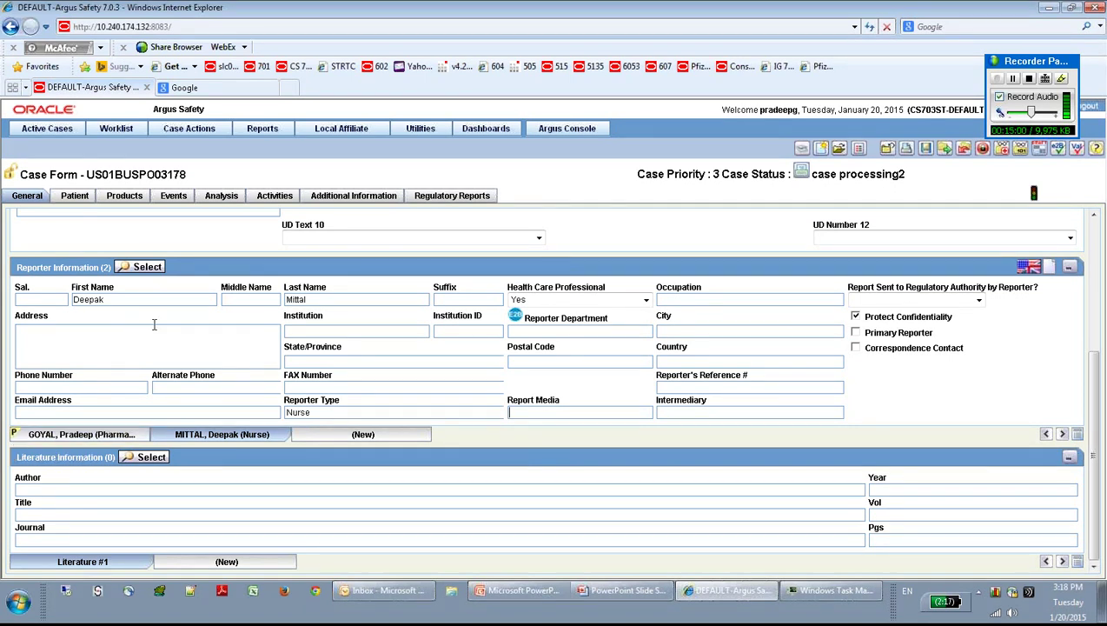
{"action": "left_click", "coordinate": [856, 332]}
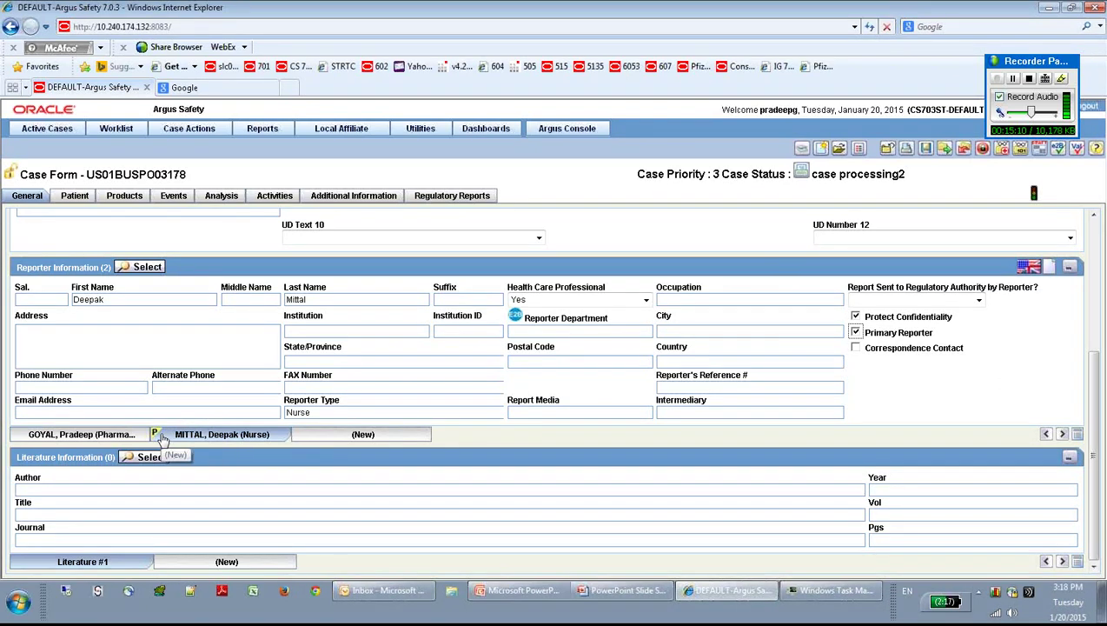
Step: Save the case and make the first (pharmacist) reporter primary again
{"action": "left_click", "coordinate": [927, 150]}
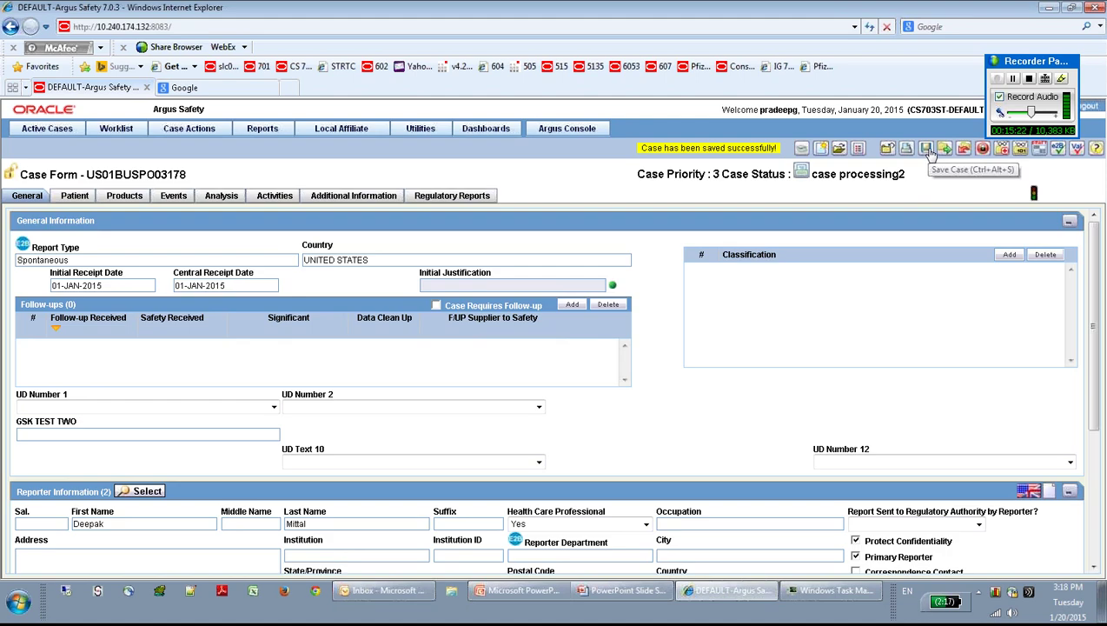
{"action": "scroll", "coordinate": [1095, 312], "scroll_direction": "down", "scroll_amount": 3}
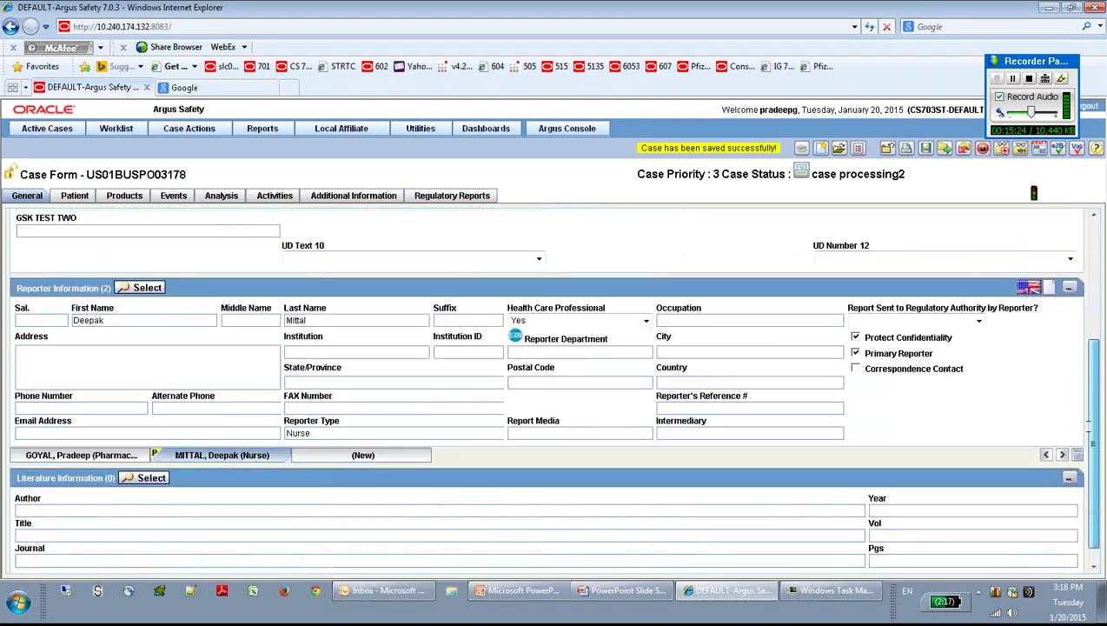
{"action": "left_click_drag", "start_coordinate": [1089, 425], "coordinate": [1089, 442]}
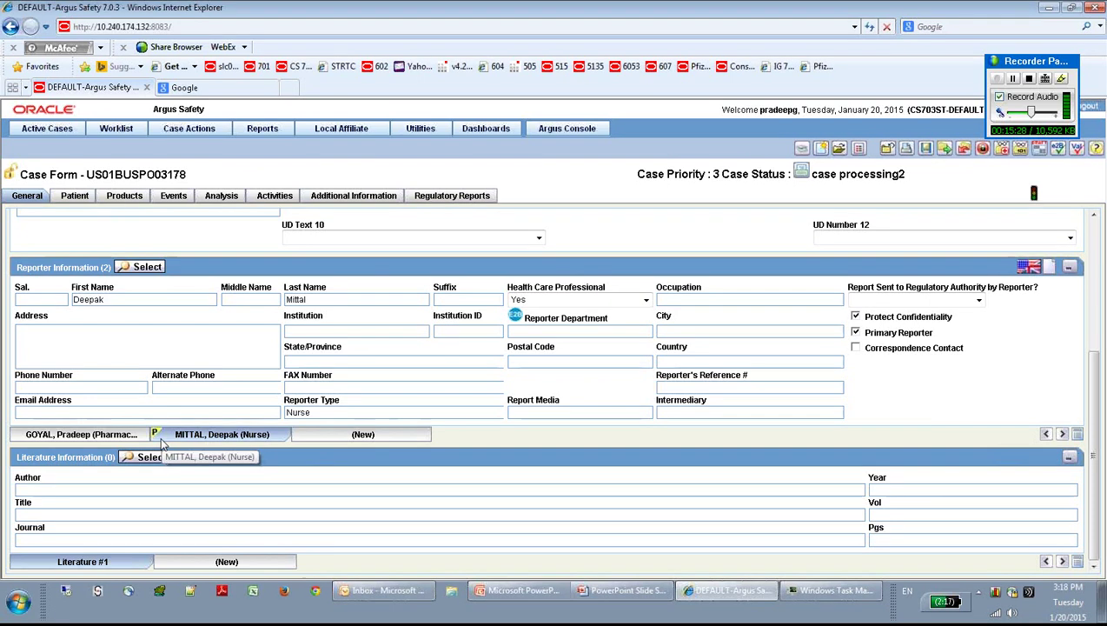
{"action": "left_click", "coordinate": [105, 440]}
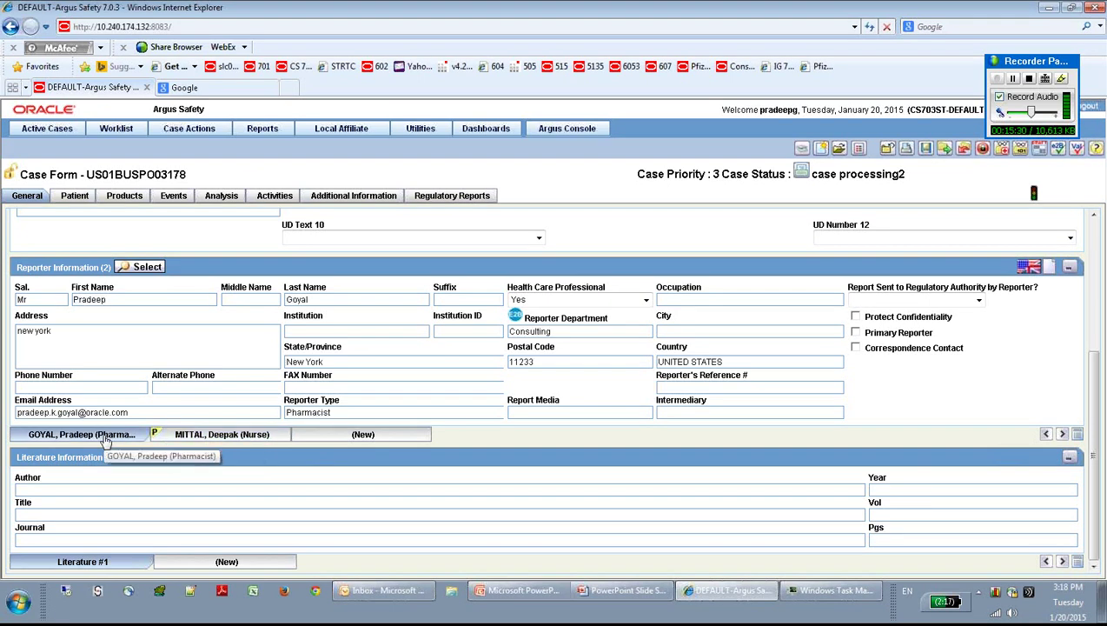
{"action": "left_click", "coordinate": [856, 333]}
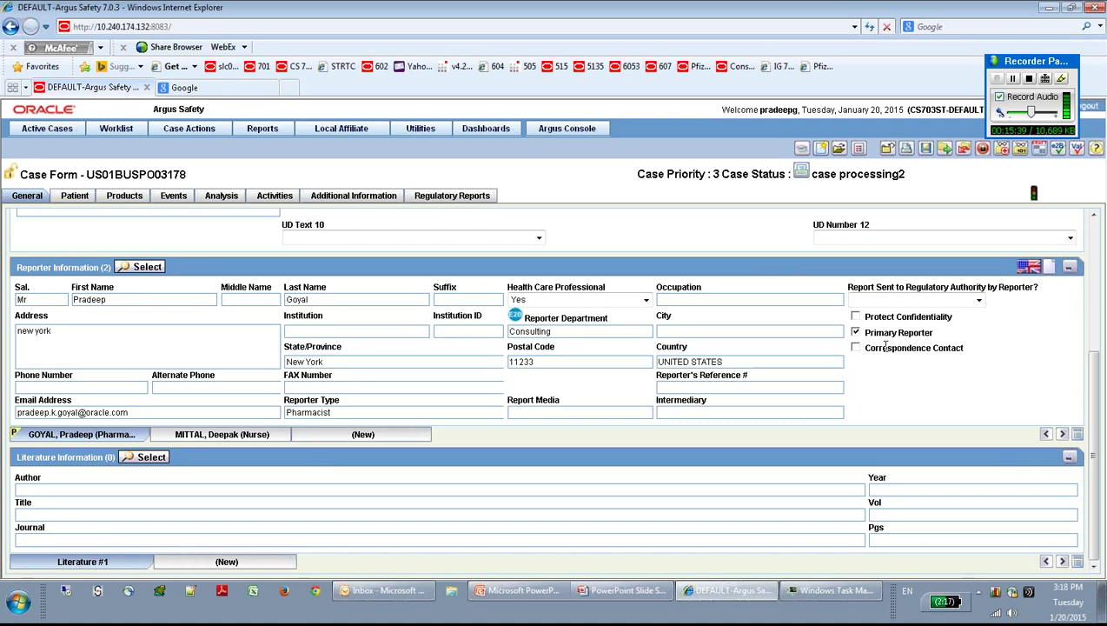
Step: Mark the pharmacist as correspondence contact, leaving Report Sent to Regulatory Authority blank
{"action": "left_click", "coordinate": [855, 347]}
{"action": "key", "text": "space"}
{"action": "key", "text": "space"}
{"action": "left_click", "coordinate": [978, 301]}
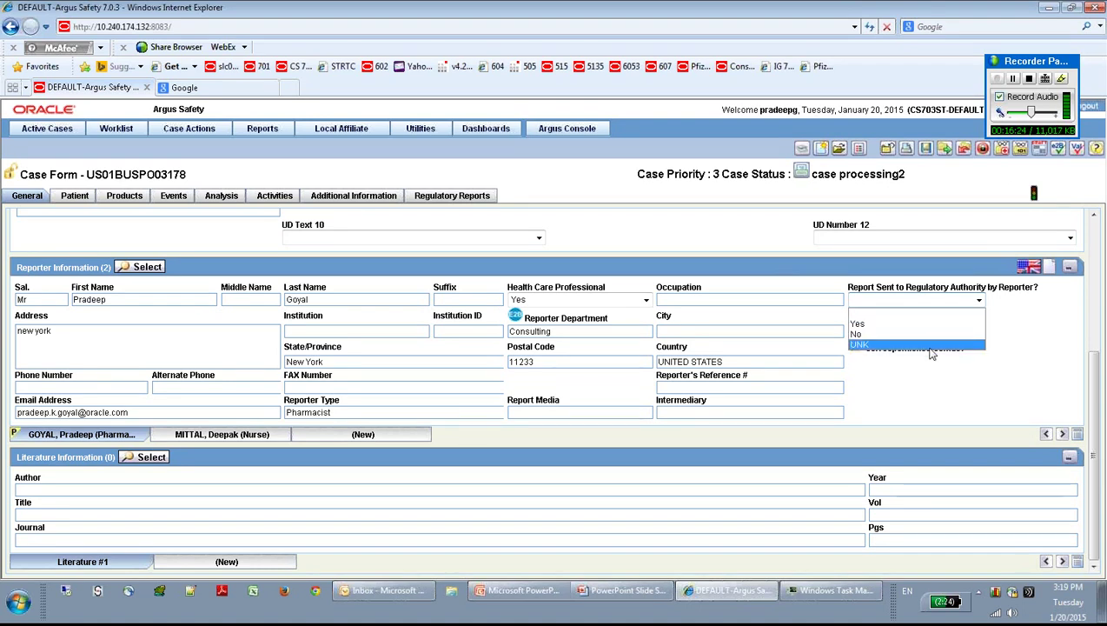
{"action": "left_click", "coordinate": [928, 379]}
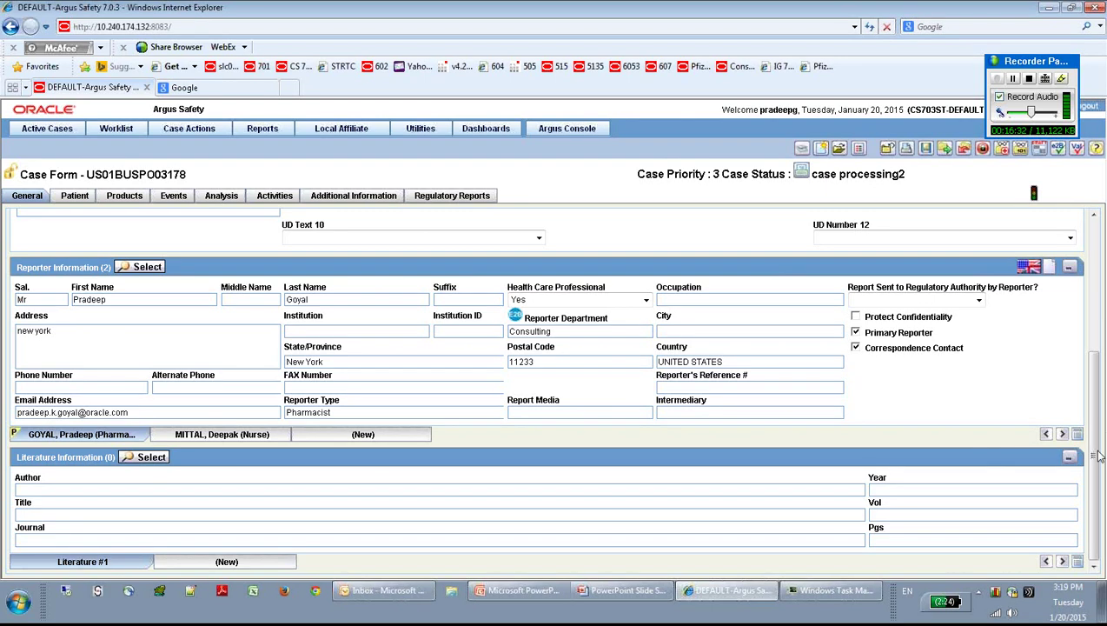
{"action": "scroll", "coordinate": [1093, 460], "scroll_direction": "up", "scroll_amount": 3}
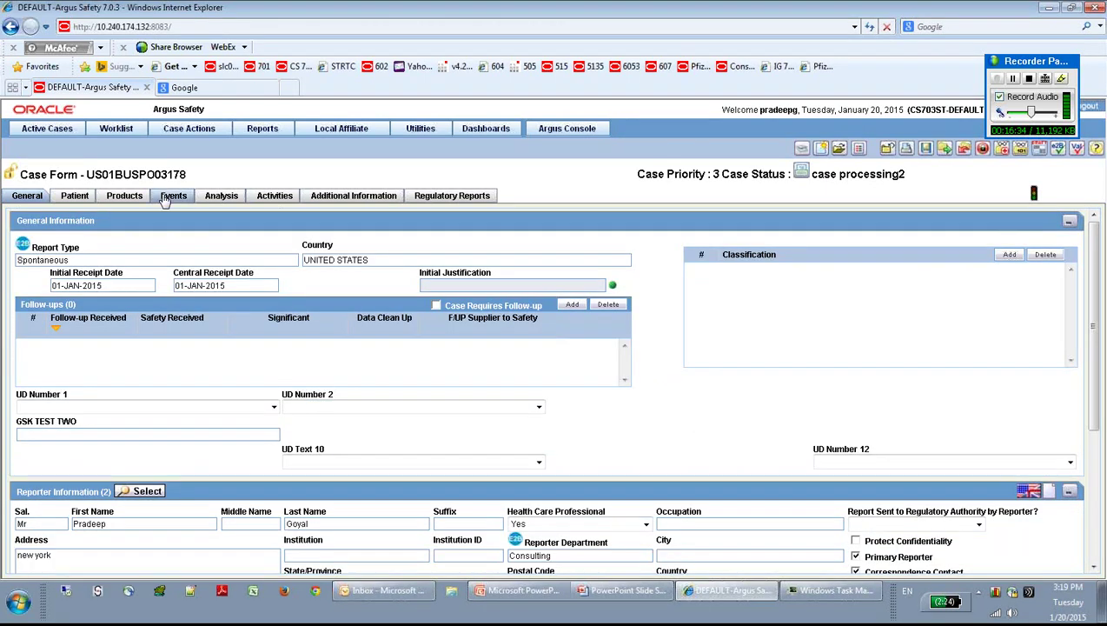
Step: Open the patient details and set the patient's country to UNITED STATES
{"action": "left_click", "coordinate": [74, 196]}
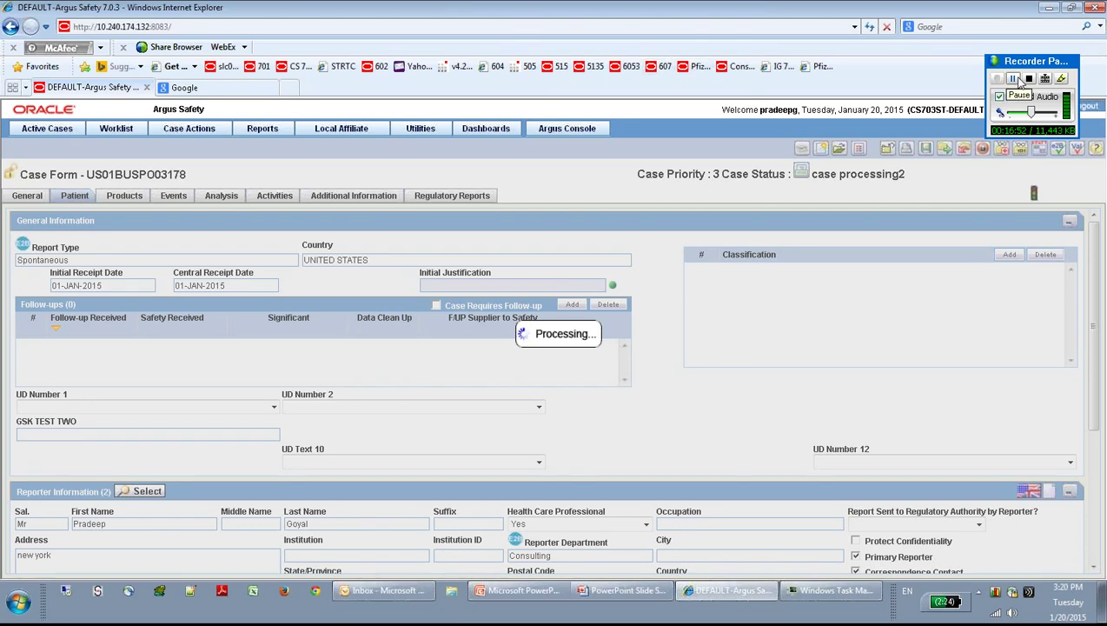
{"action": "left_click", "coordinate": [1013, 79]}
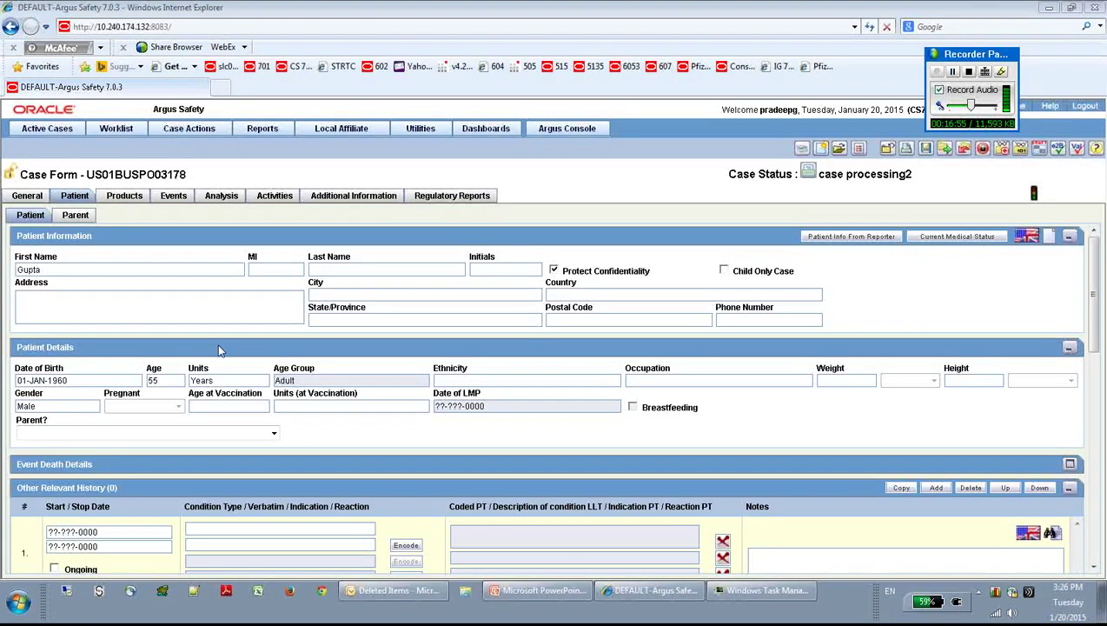
{"action": "left_click", "coordinate": [90, 270]}
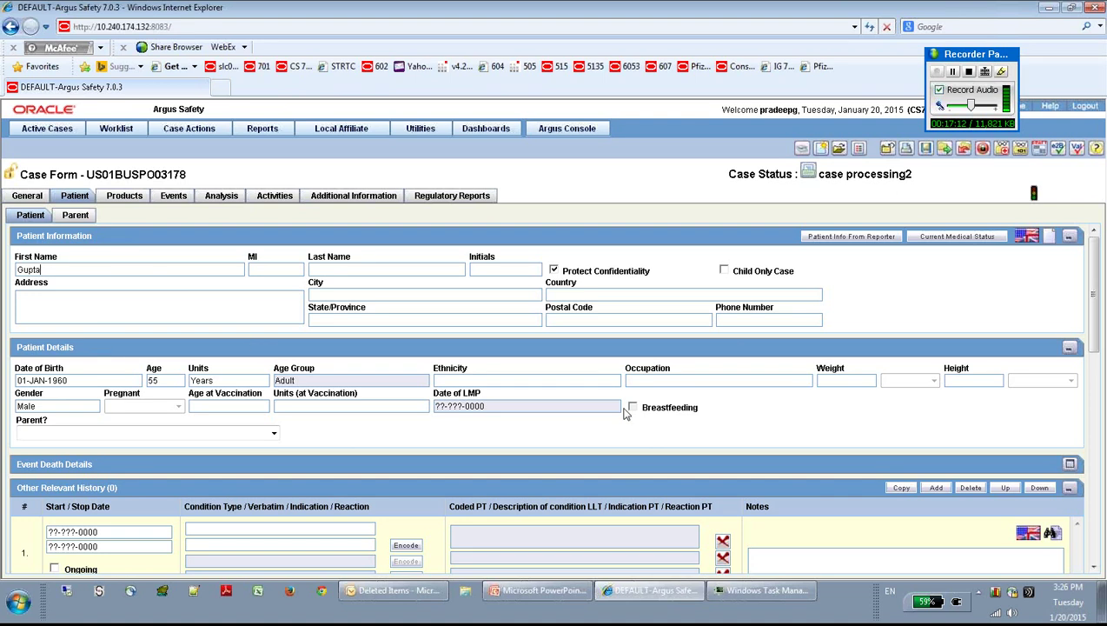
{"action": "left_click_drag", "start_coordinate": [1097, 325], "coordinate": [1097, 368]}
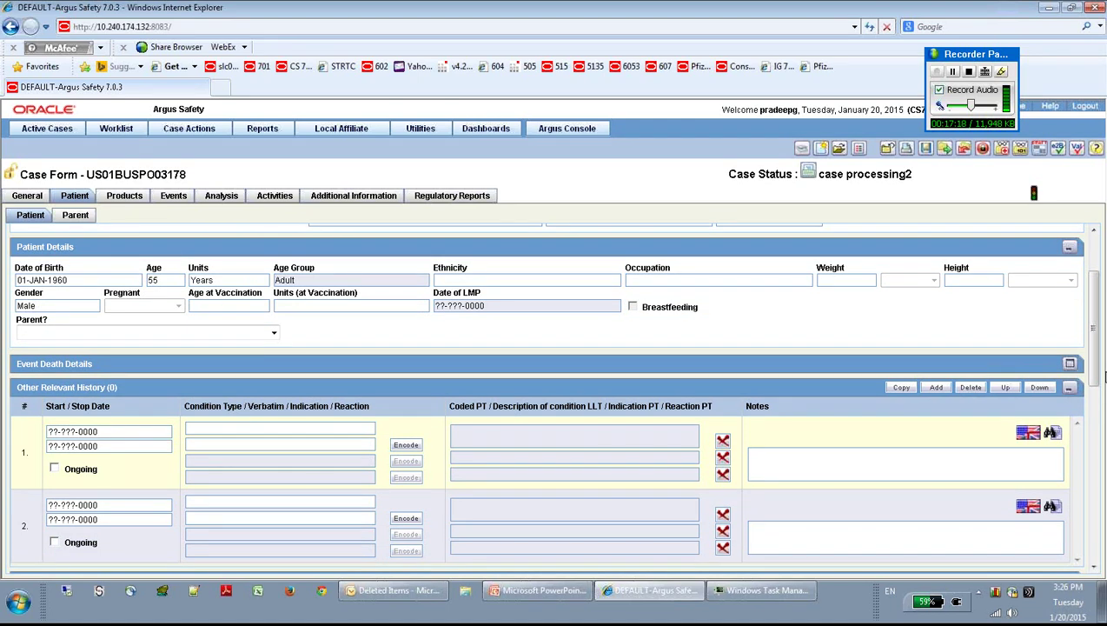
{"action": "left_click_drag", "start_coordinate": [1096, 379], "coordinate": [1099, 513]}
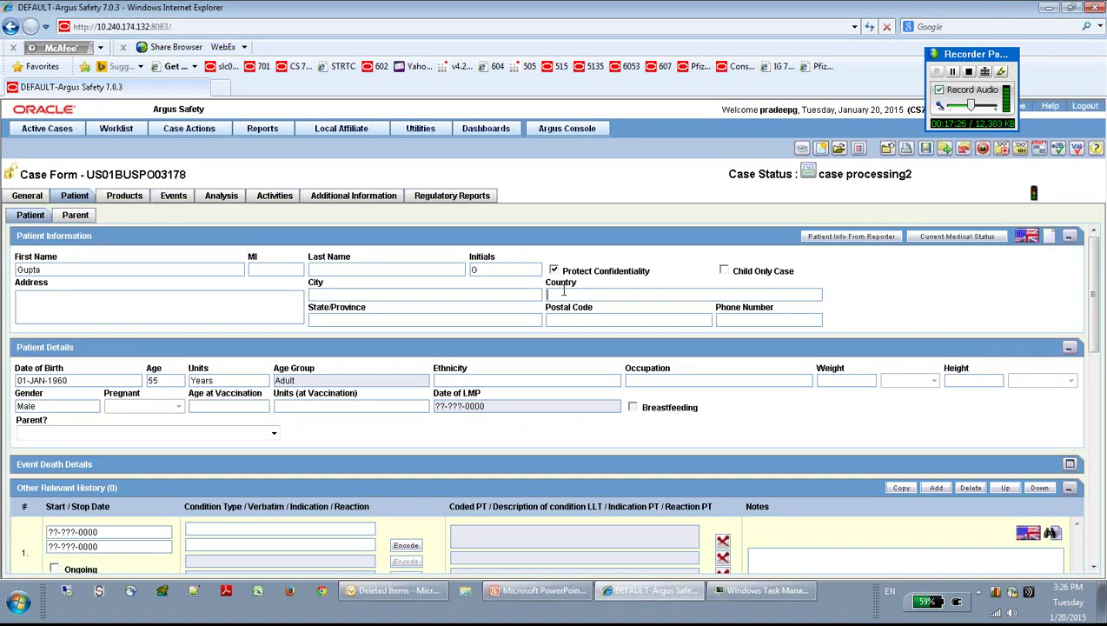
{"action": "type", "text": "s"}
{"action": "key", "text": "Tab"}
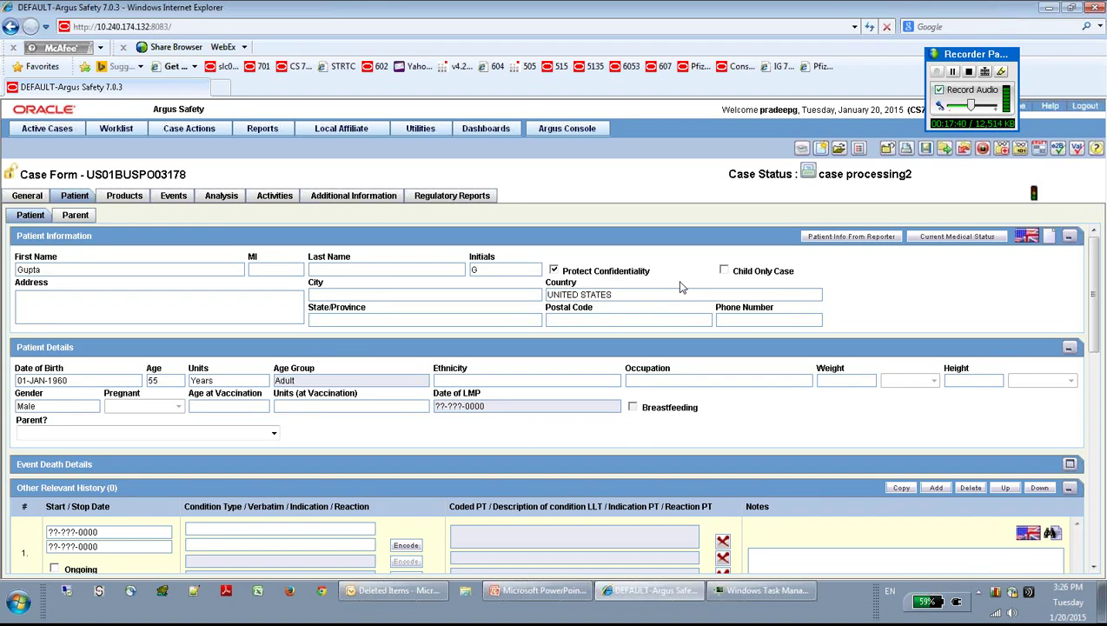
Step: Enter the patient's address as new york and postal code 1234123
{"action": "left_click", "coordinate": [205, 311]}
{"action": "type", "text": "new york"}
{"action": "left_click", "coordinate": [566, 321]}
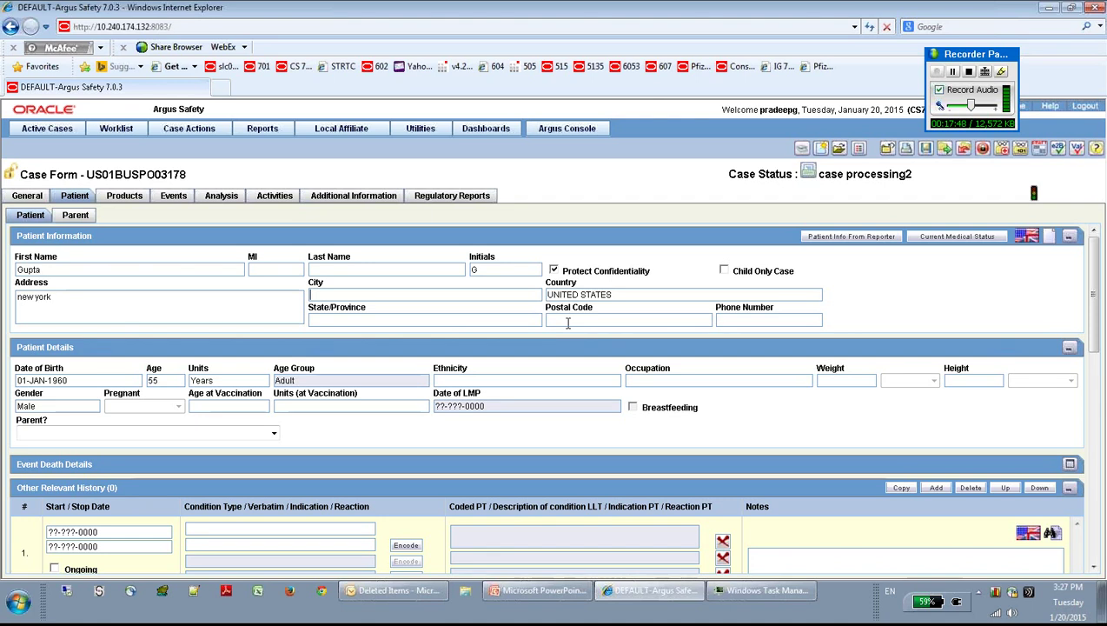
{"action": "type", "text": "1234123"}
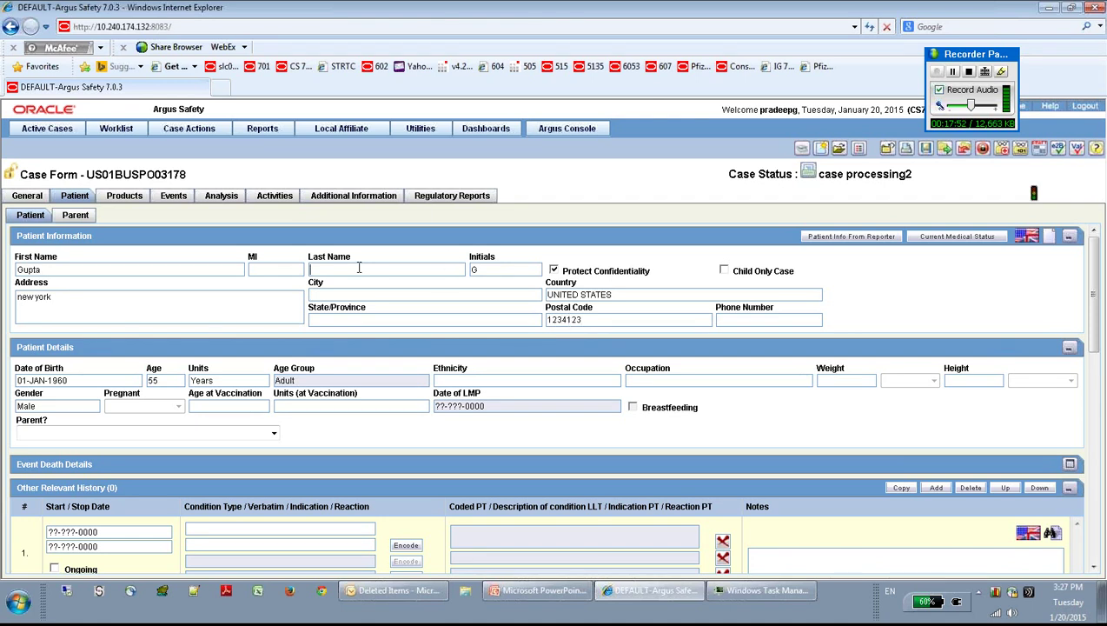
Step: Replace the patient's first name and enter their last name
{"action": "left_click_drag", "start_coordinate": [54, 270], "coordinate": [3, 272]}
{"action": "key", "text": "Tab"}
Step: Set the patient's ethnicity to Asian
{"action": "scroll", "coordinate": [1092, 355], "scroll_direction": "down", "scroll_amount": 3}
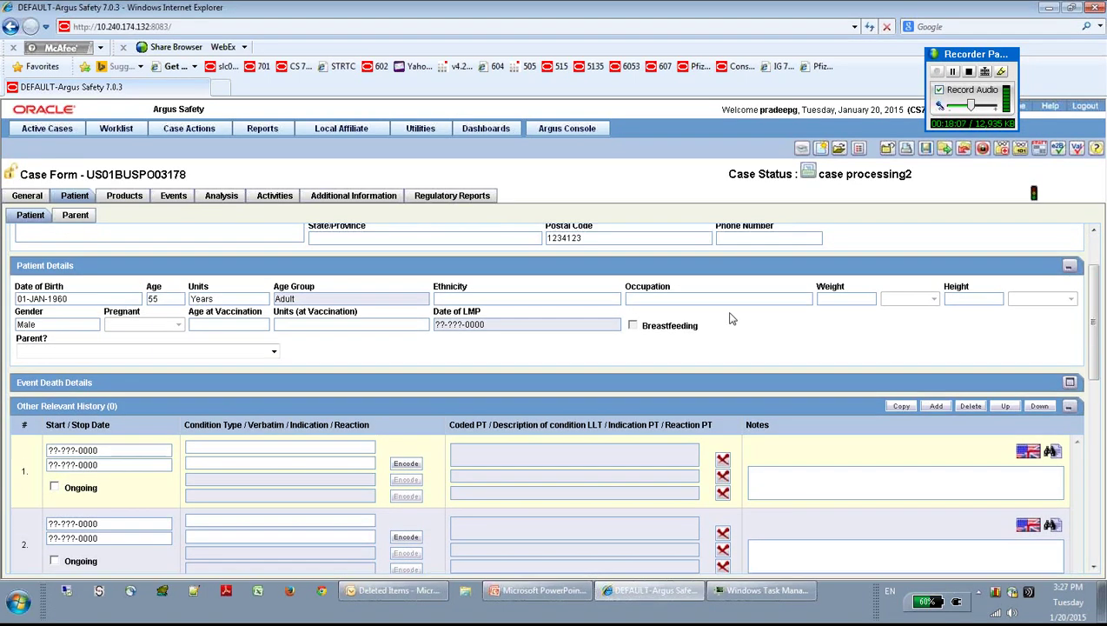
{"action": "left_click", "coordinate": [606, 300]}
{"action": "left_click", "coordinate": [605, 302]}
{"action": "left_click", "coordinate": [529, 298]}
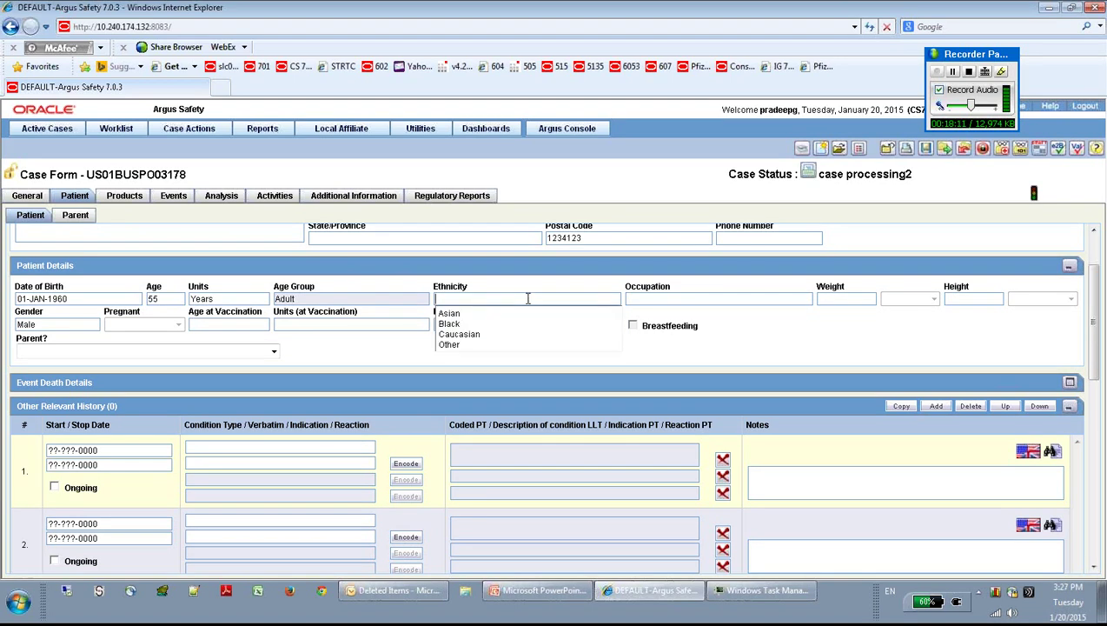
{"action": "left_click", "coordinate": [451, 313]}
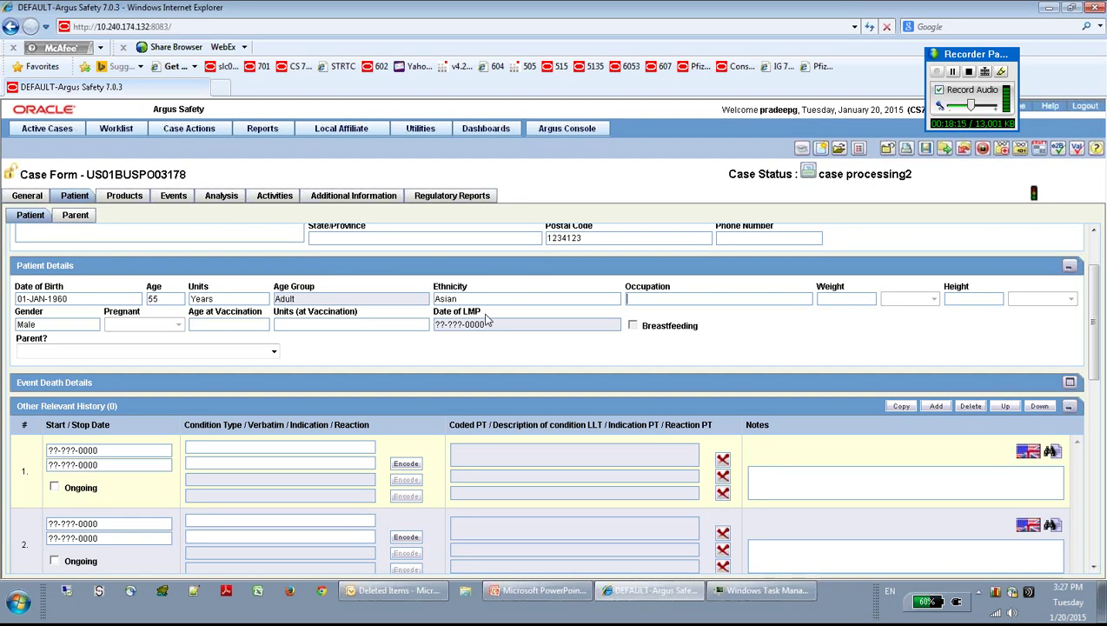
Step: Enter weight 65 kg and convert it to 143.325 lbs
{"action": "left_click", "coordinate": [848, 298]}
{"action": "type", "text": "65k"}
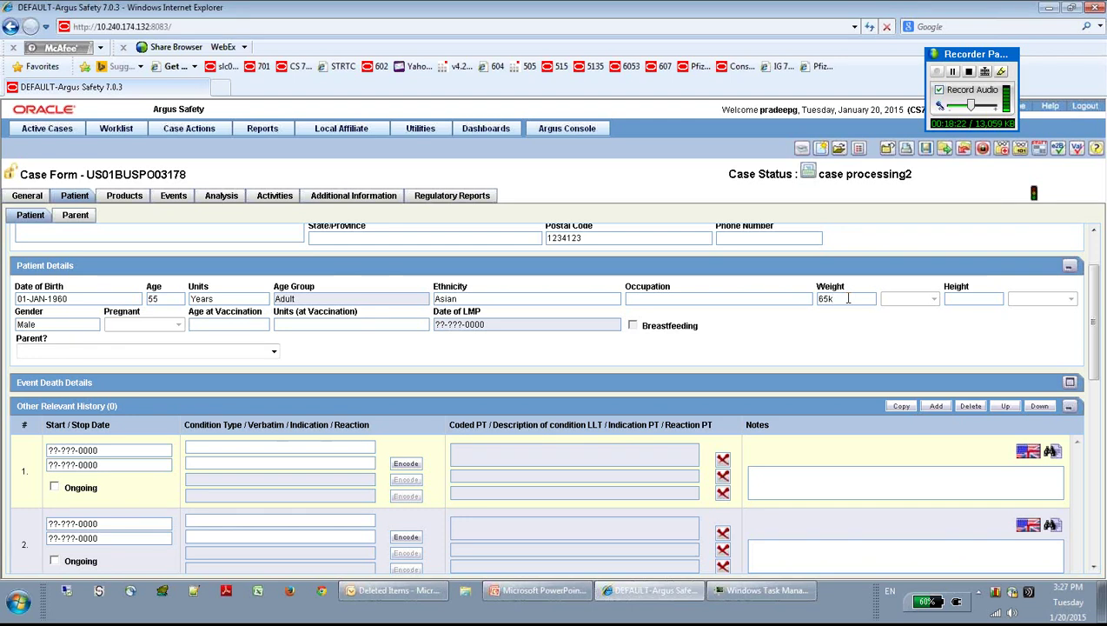
{"action": "key", "text": "Tab"}
{"action": "left_click", "coordinate": [934, 300]}
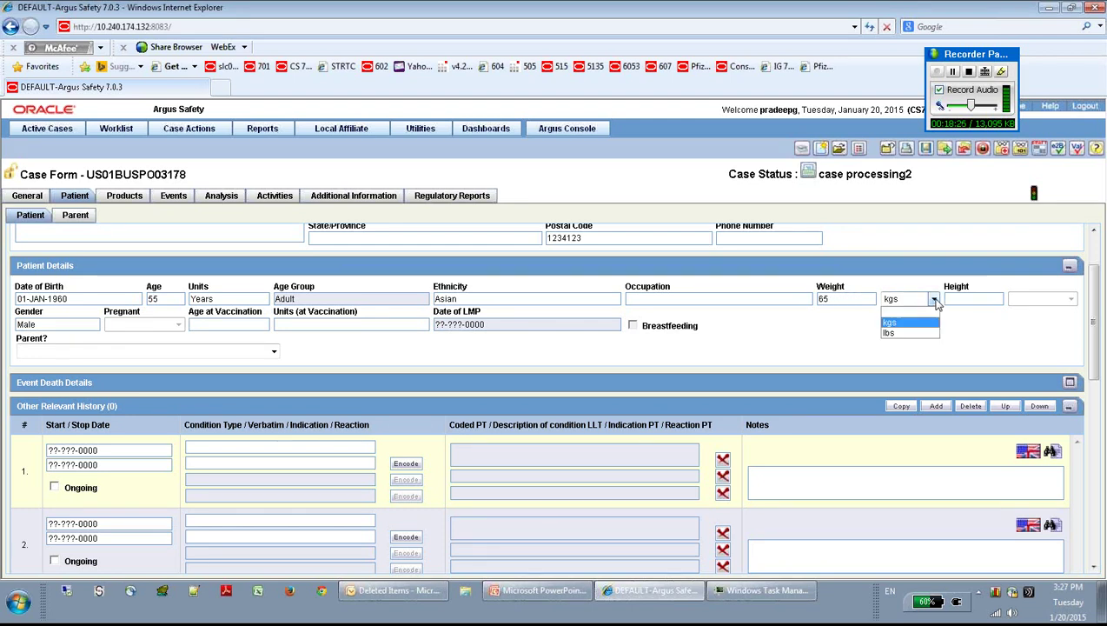
{"action": "left_click", "coordinate": [907, 337]}
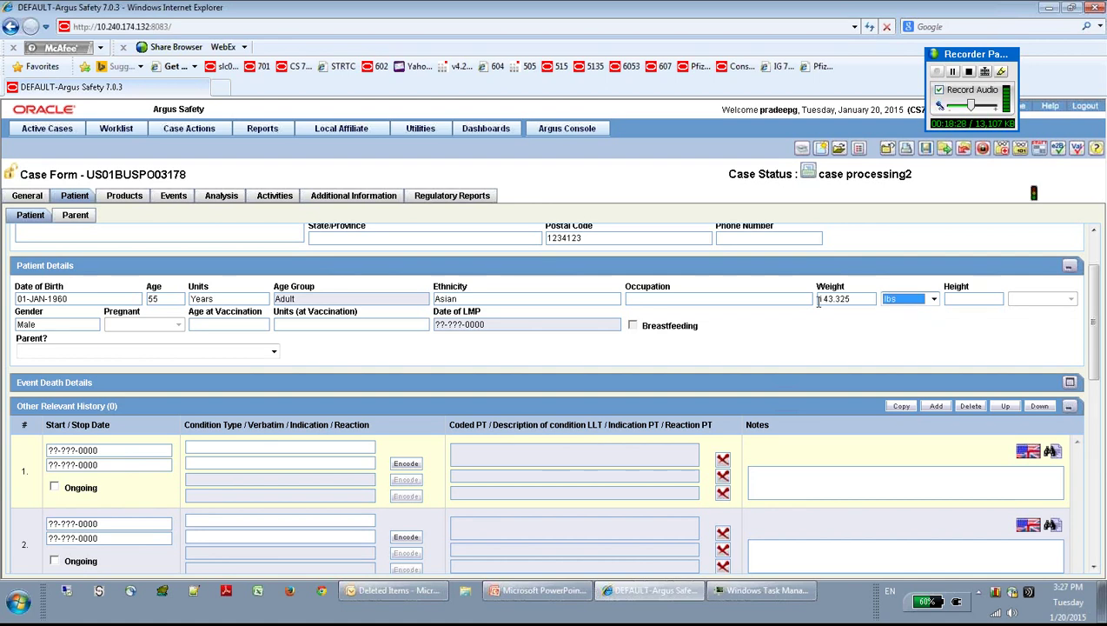
{"action": "left_click", "coordinate": [860, 299]}
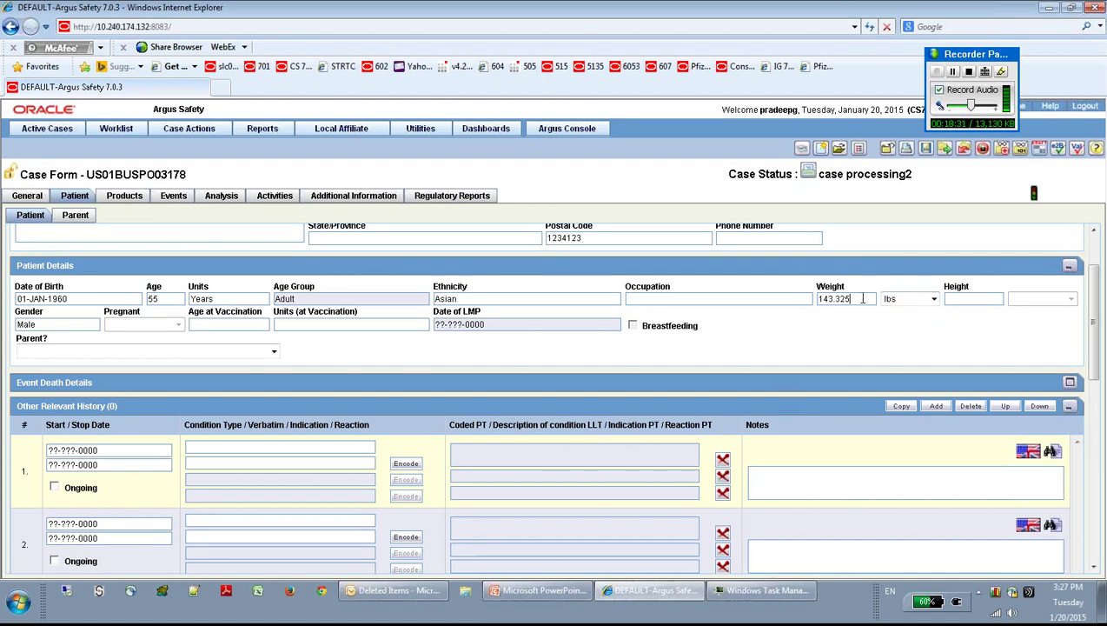
Step: Set the patient's height to 70 in
{"action": "left_click", "coordinate": [981, 299]}
{"action": "type", "text": "177c"}
{"action": "key", "text": "Tab"}
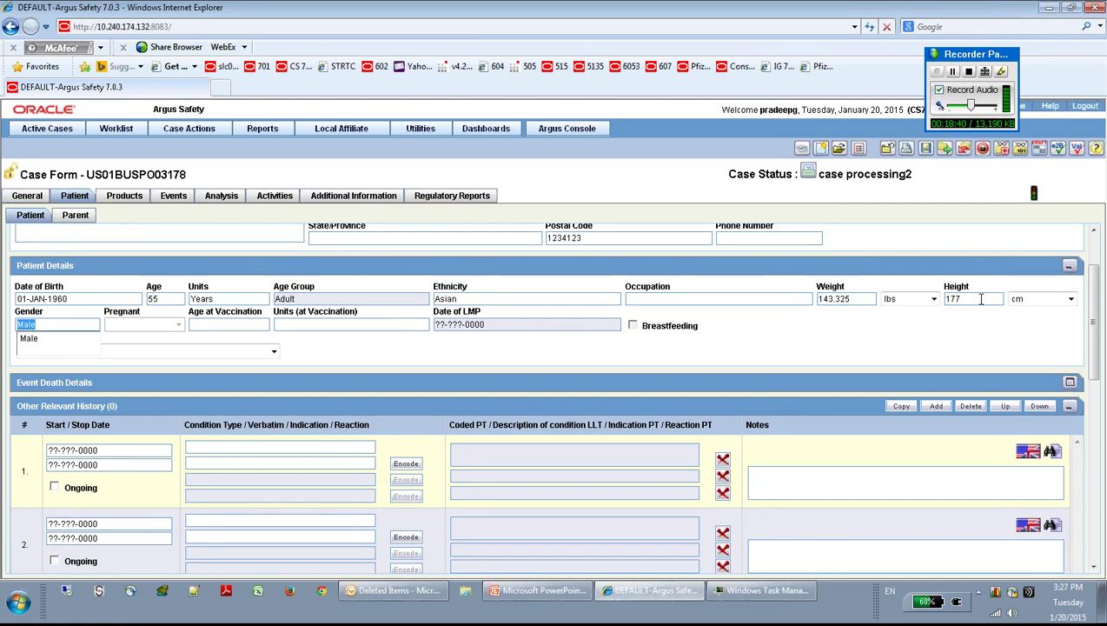
{"action": "key", "text": "Tab"}
{"action": "left_click", "coordinate": [1069, 299]}
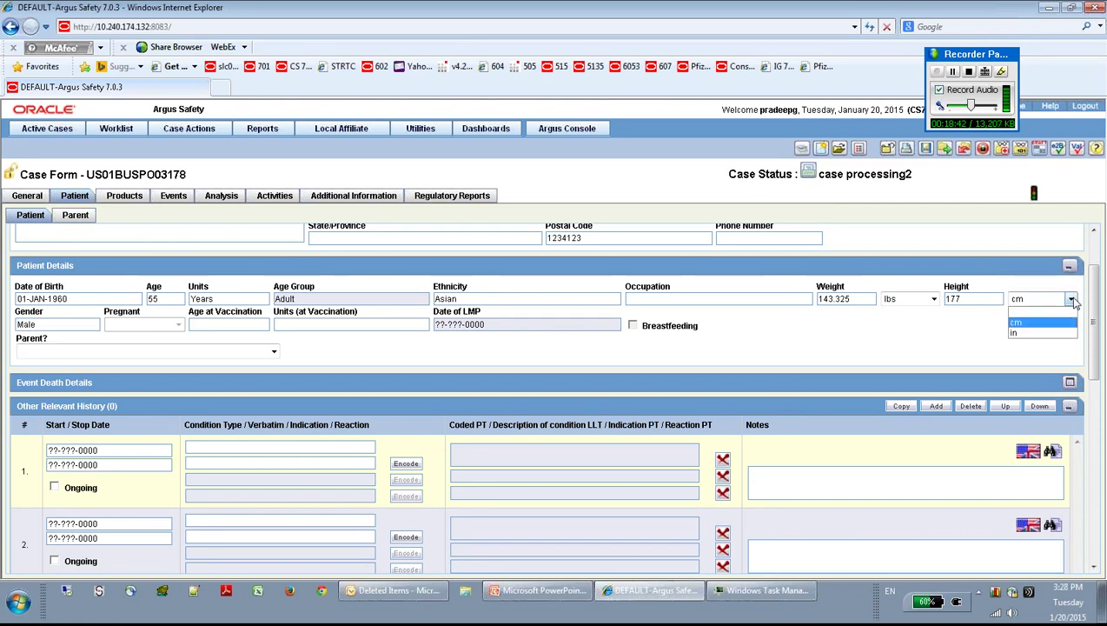
{"action": "left_click", "coordinate": [1054, 338]}
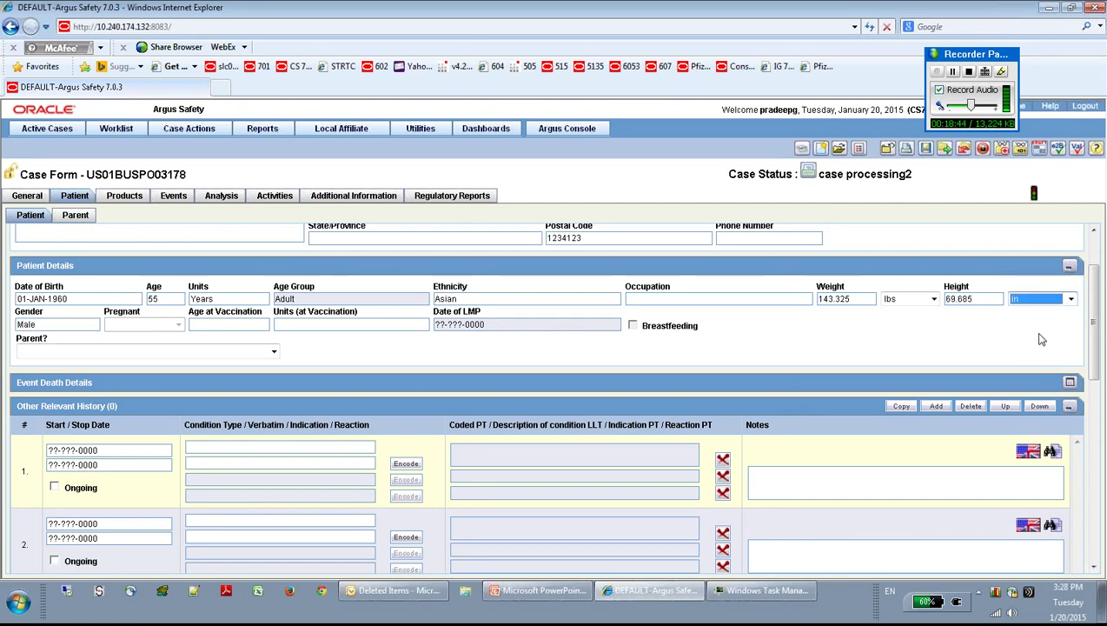
{"action": "left_click", "coordinate": [955, 340]}
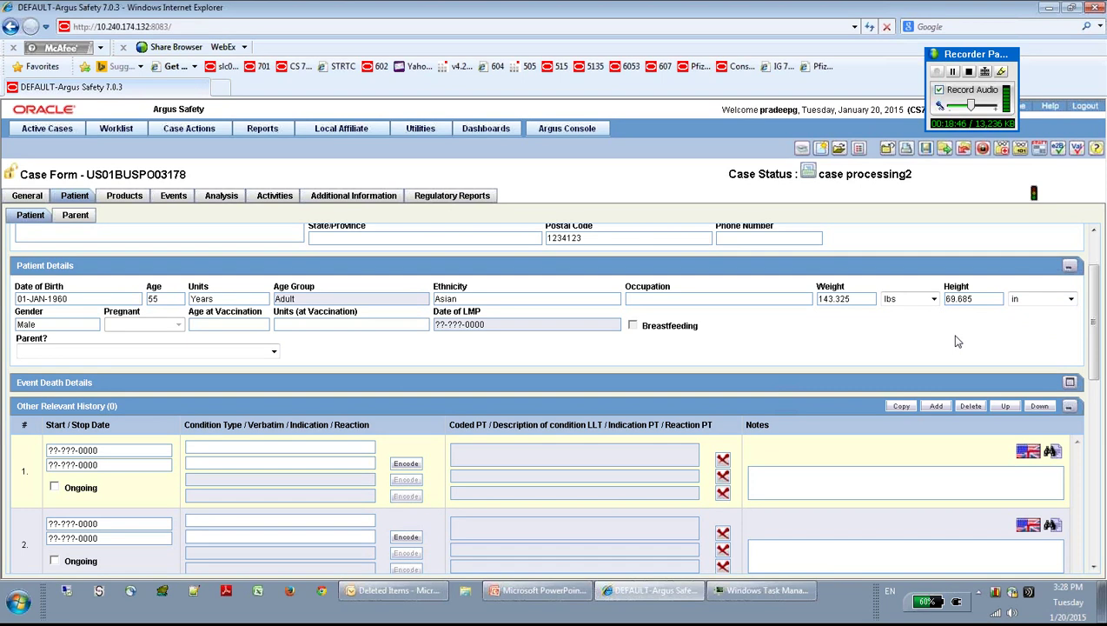
{"action": "left_click", "coordinate": [1038, 300]}
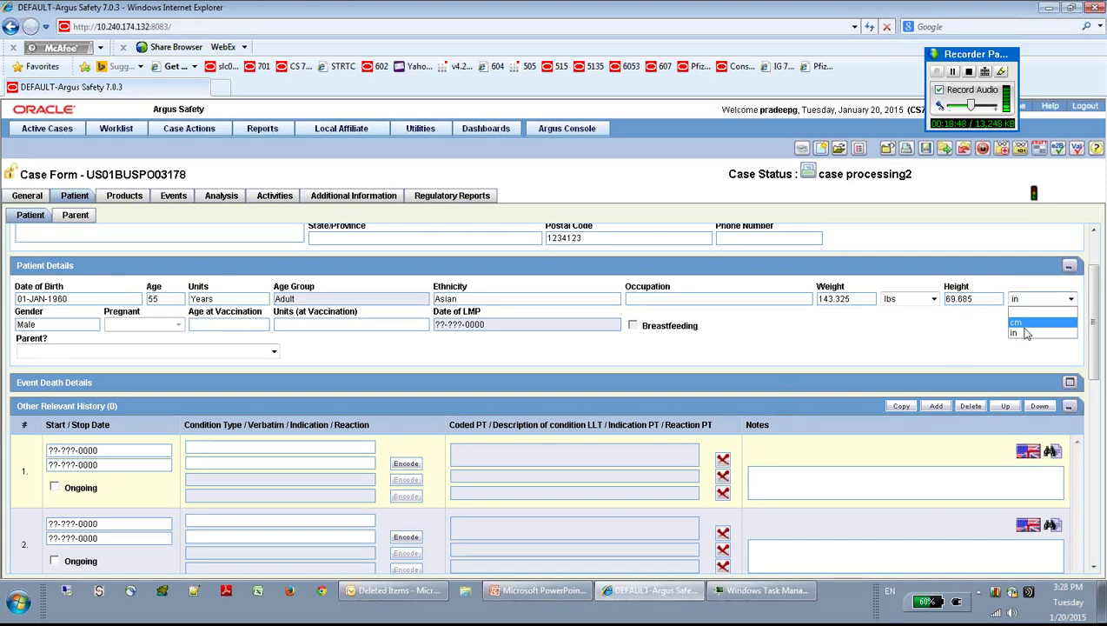
{"action": "left_click", "coordinate": [1020, 322]}
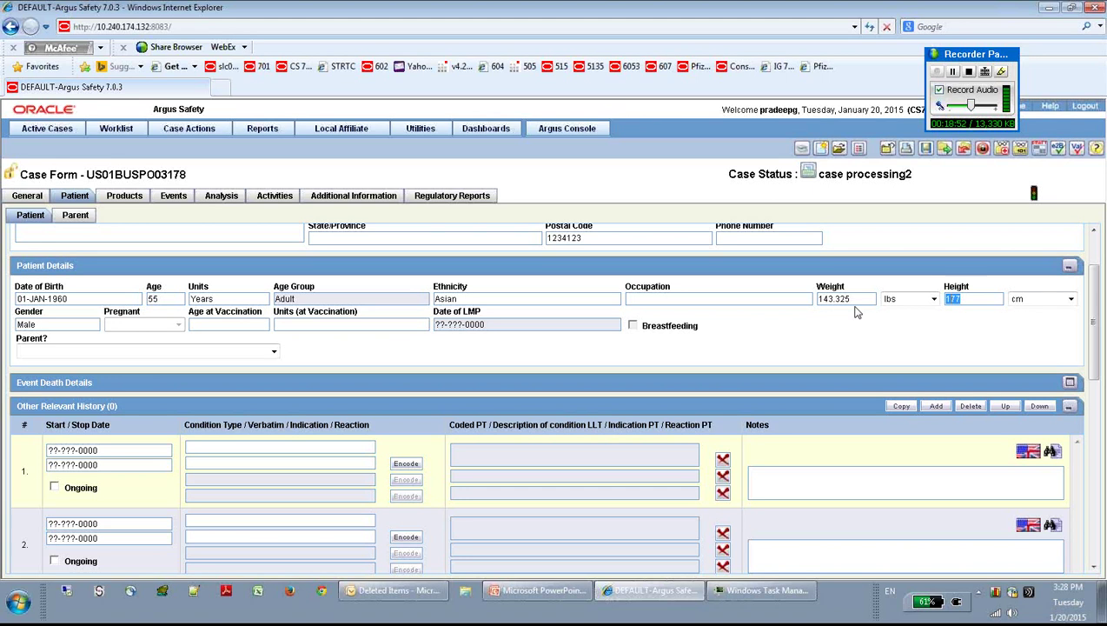
{"action": "type", "text": "70"}
{"action": "key", "text": "Tab"}
{"action": "key", "text": "i"}
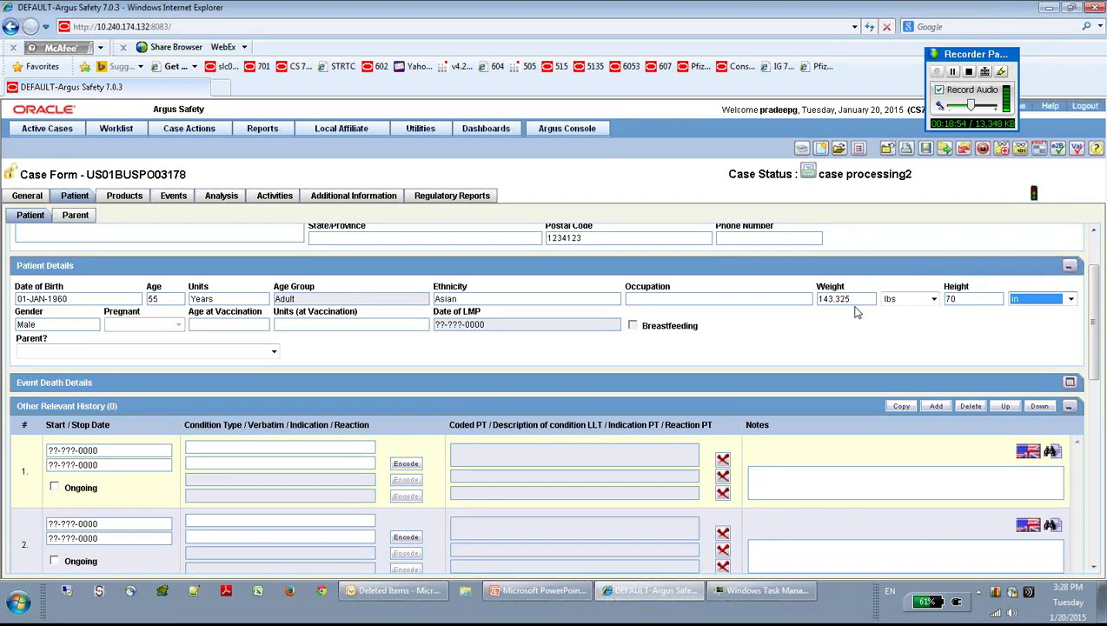
{"action": "left_click", "coordinate": [795, 345]}
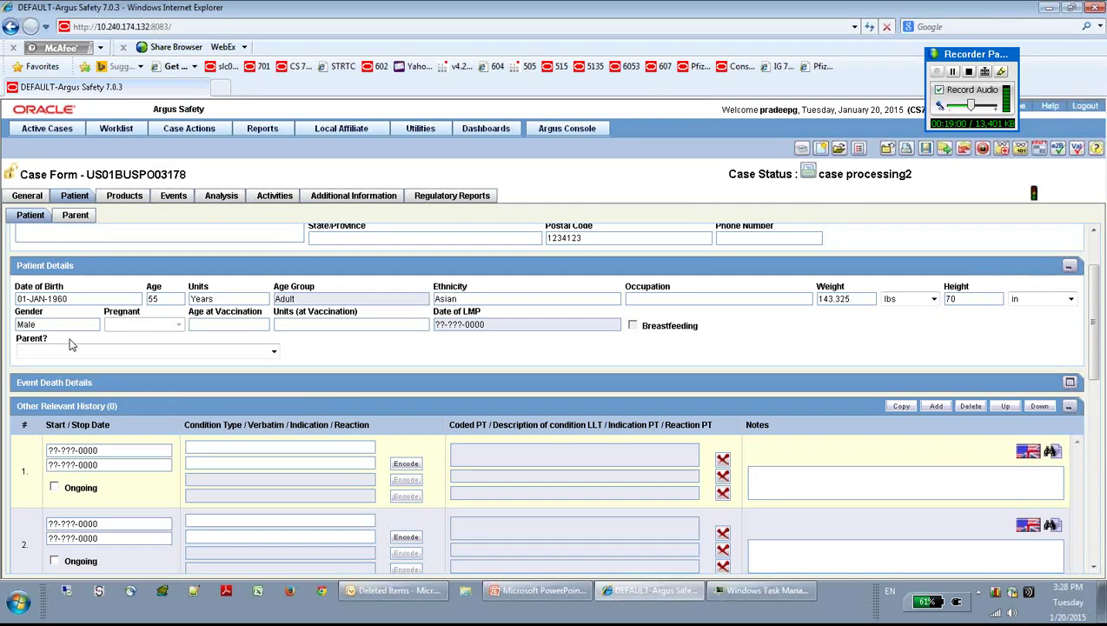
Step: Change the patient's gender to Female
{"action": "left_click_drag", "start_coordinate": [57, 324], "coordinate": [3, 324]}
{"action": "type", "text": "F"}
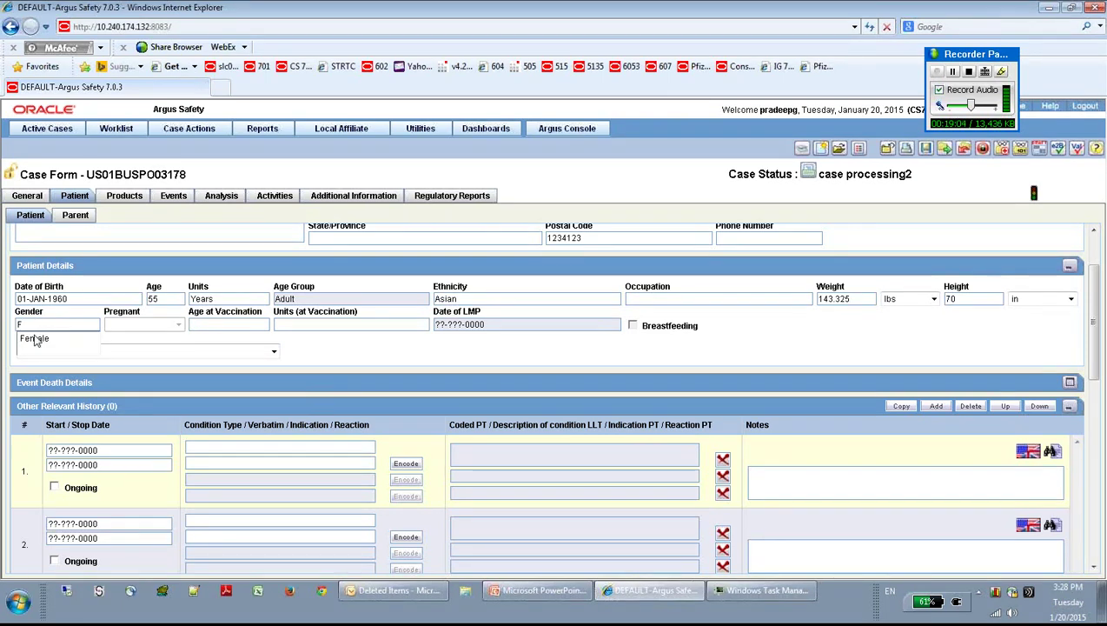
{"action": "left_click", "coordinate": [36, 341]}
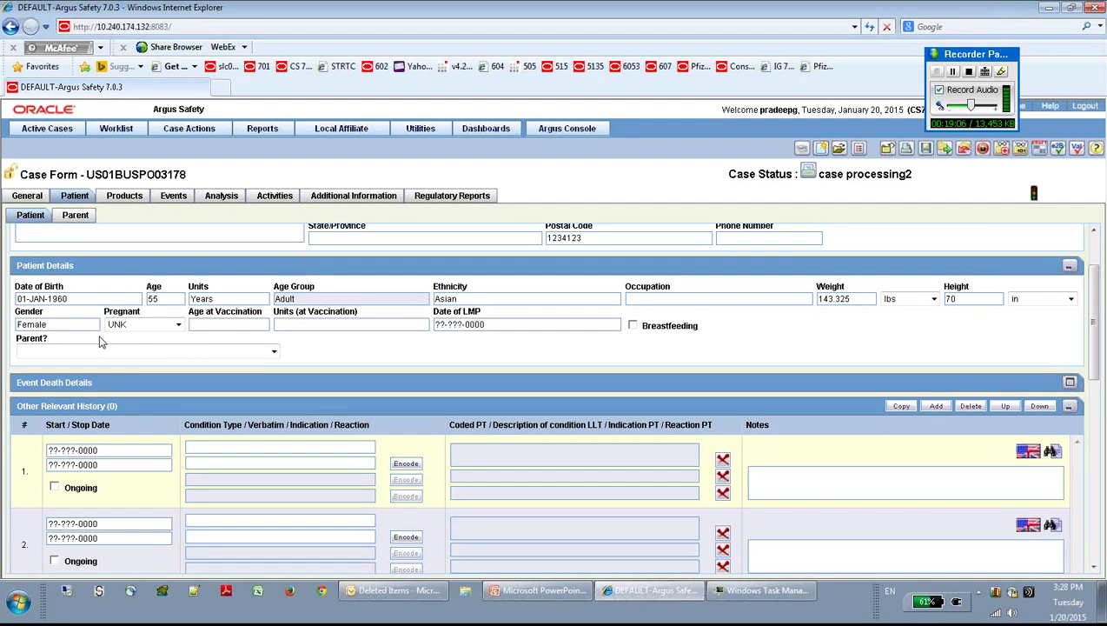
{"action": "left_click", "coordinate": [177, 324]}
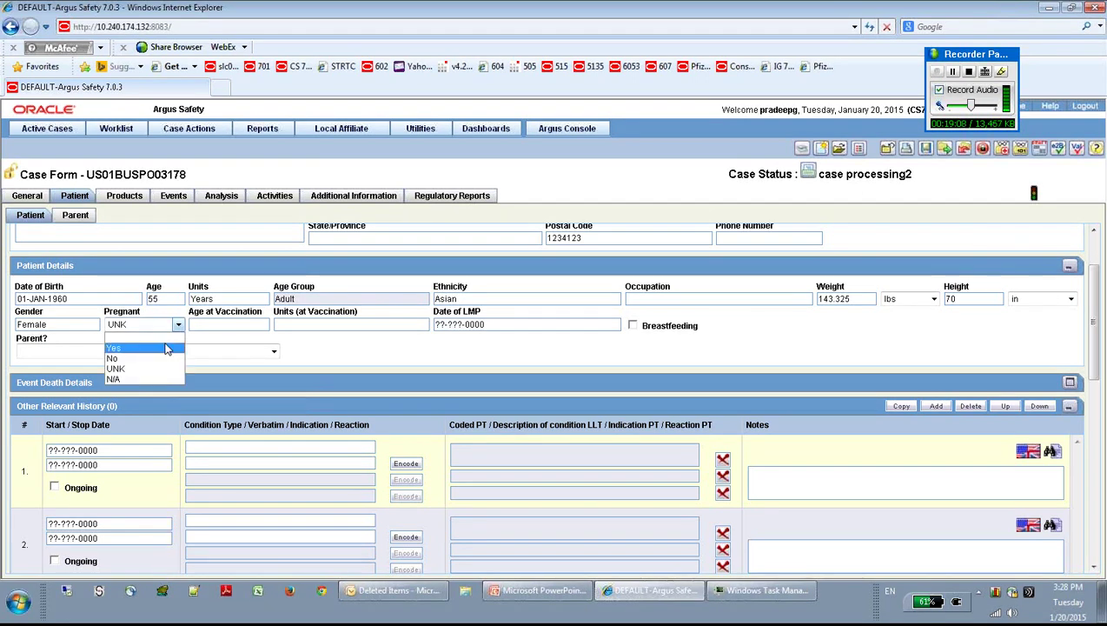
Step: Mark the patient pregnant with LMP 01-SEP-2014, giving due date 08-JUN-2015 and 17 weeks
{"action": "left_click", "coordinate": [158, 350]}
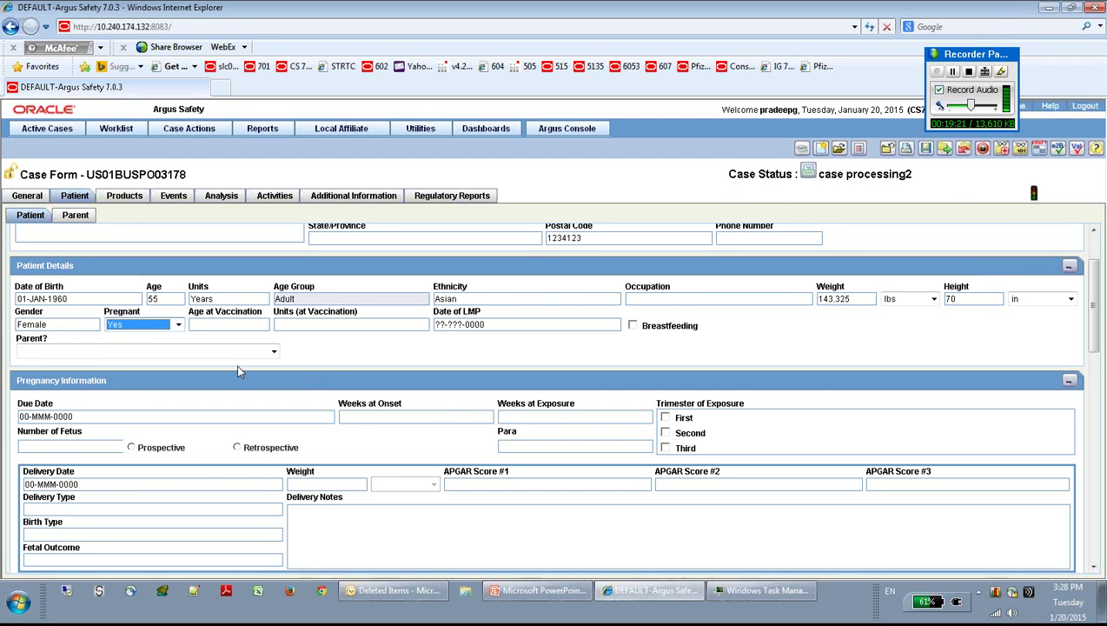
{"action": "left_click", "coordinate": [474, 324]}
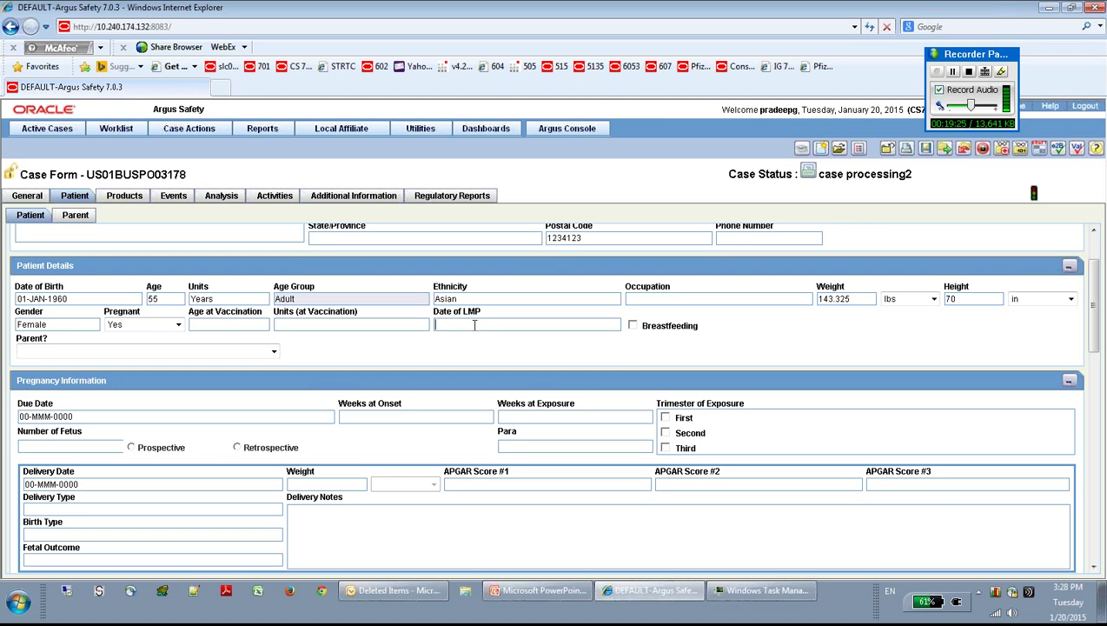
{"action": "type", "text": "0101"}
{"action": "type", "text": "92014"}
{"action": "key", "text": "Tab"}
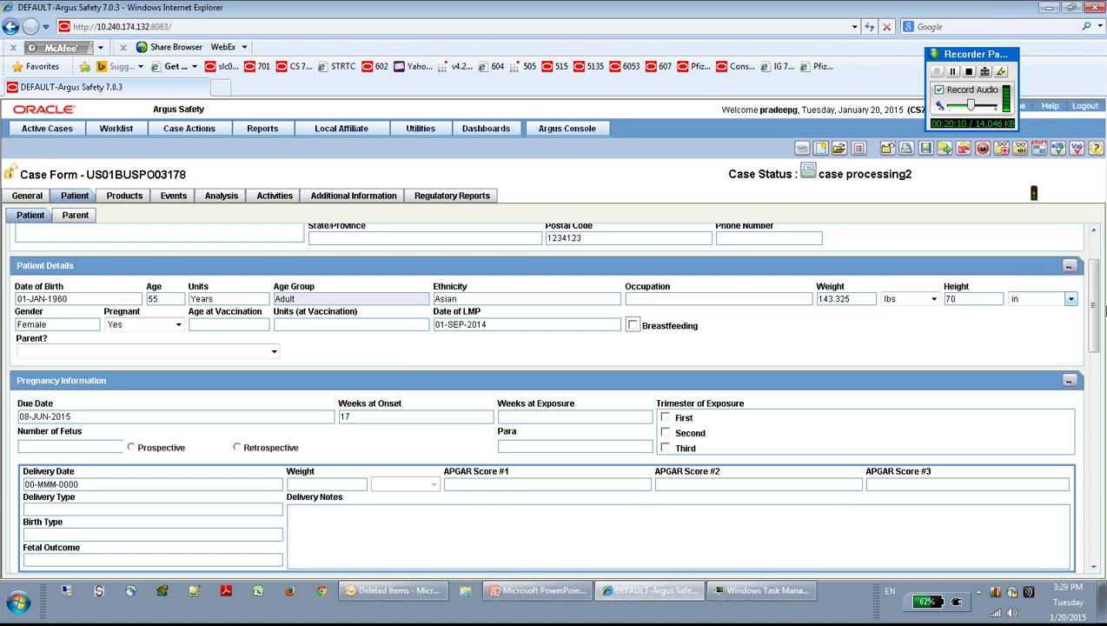
{"action": "left_click_drag", "start_coordinate": [1093, 320], "coordinate": [1095, 351]}
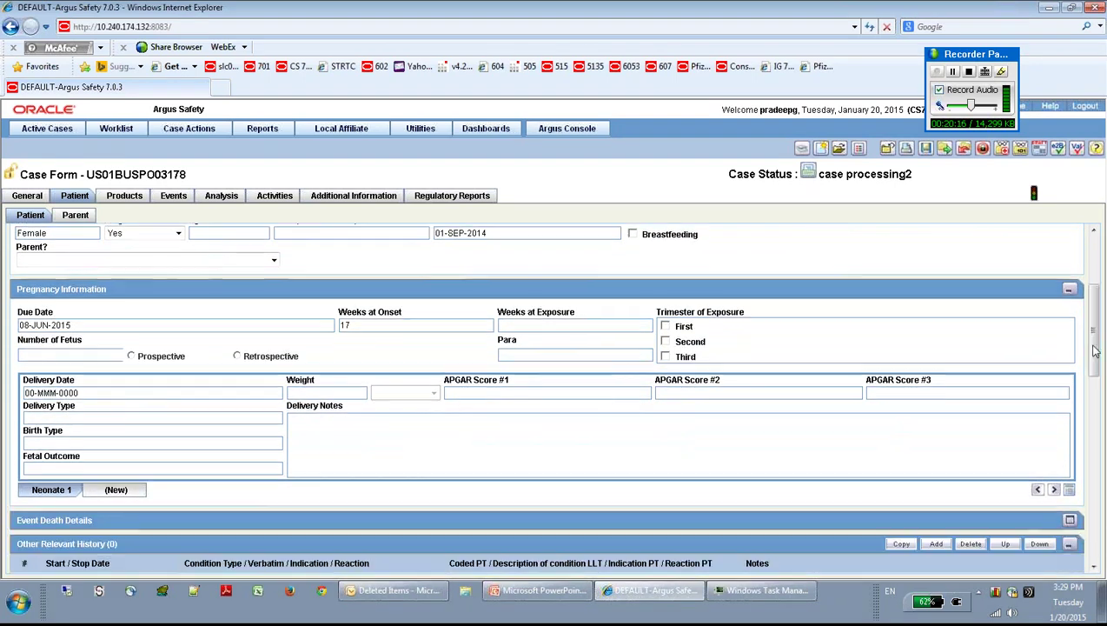
Step: Mark the pregnancy as Prospective with Cesarean delivery type
{"action": "left_click", "coordinate": [92, 357]}
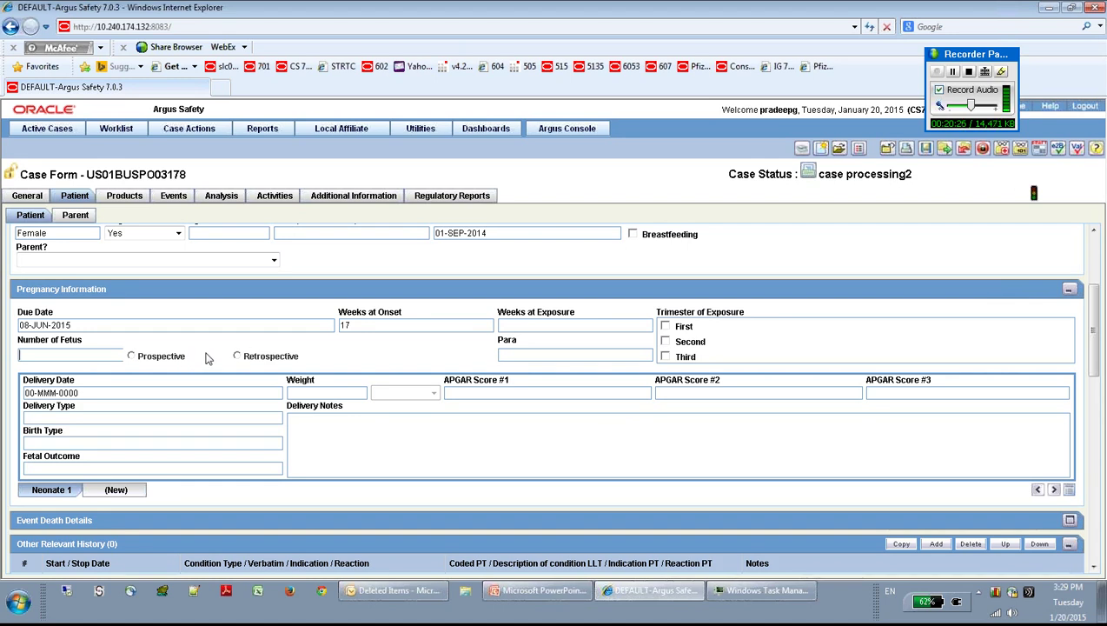
{"action": "left_click", "coordinate": [238, 357]}
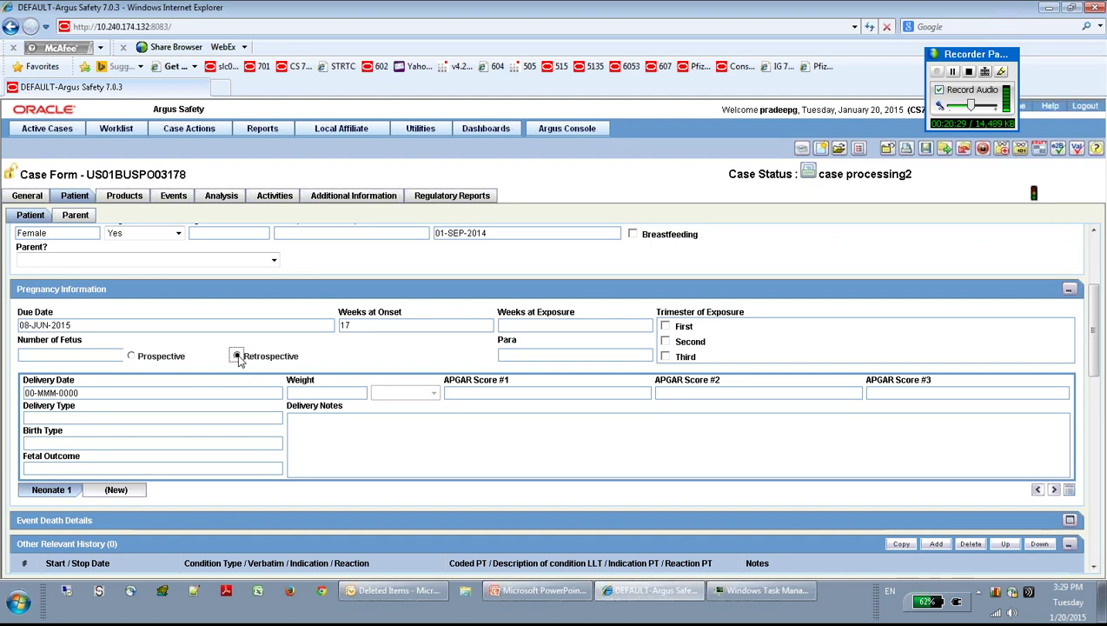
{"action": "left_click", "coordinate": [131, 357]}
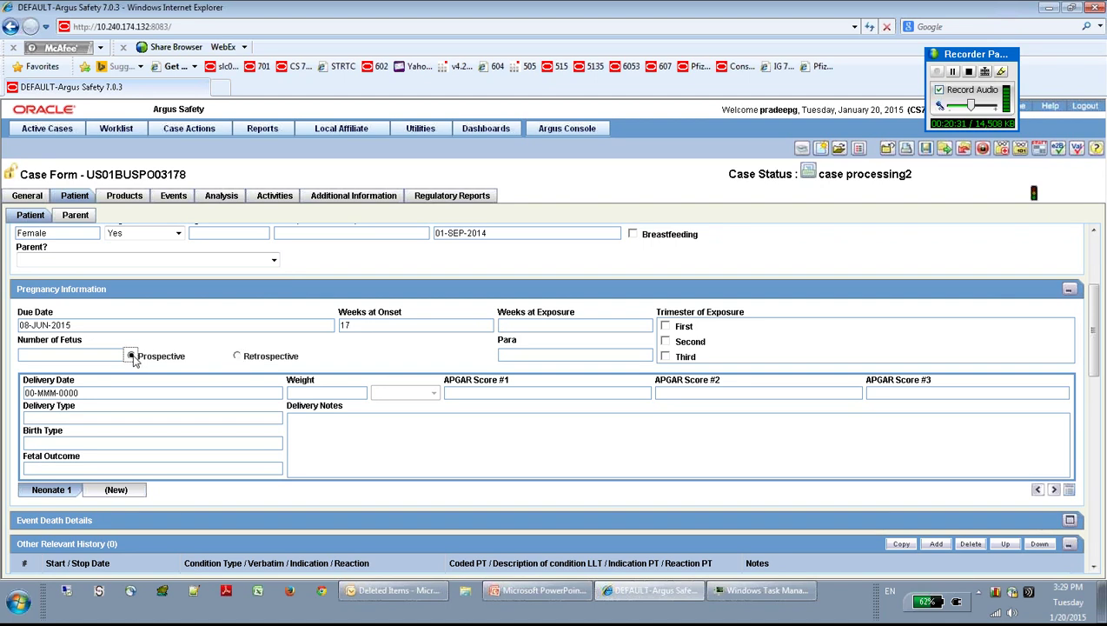
{"action": "left_click", "coordinate": [114, 392]}
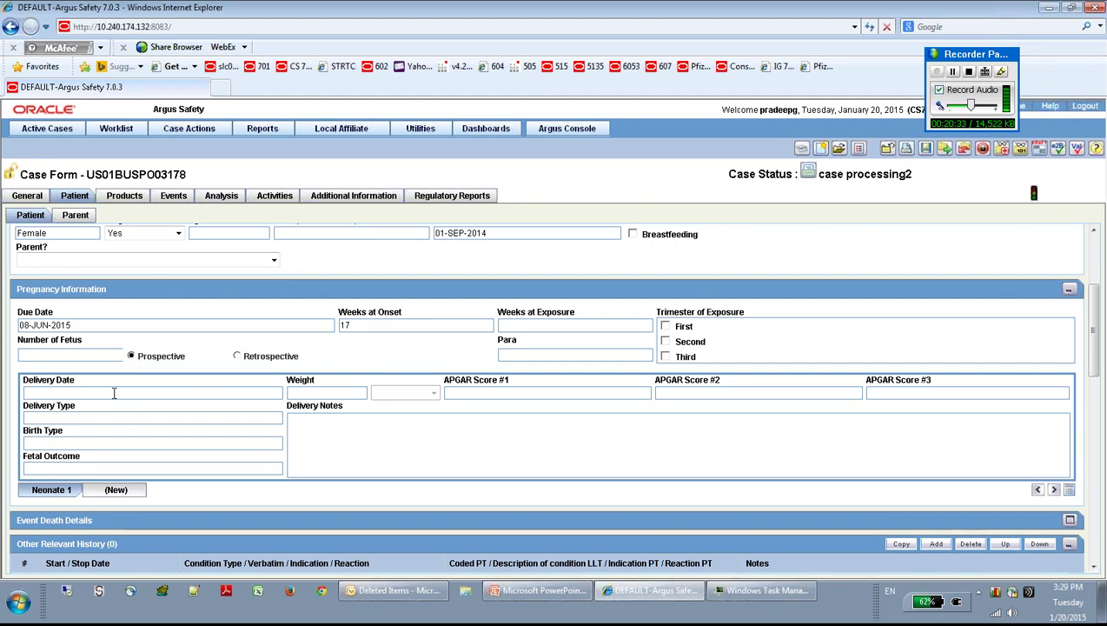
{"action": "left_click", "coordinate": [84, 422]}
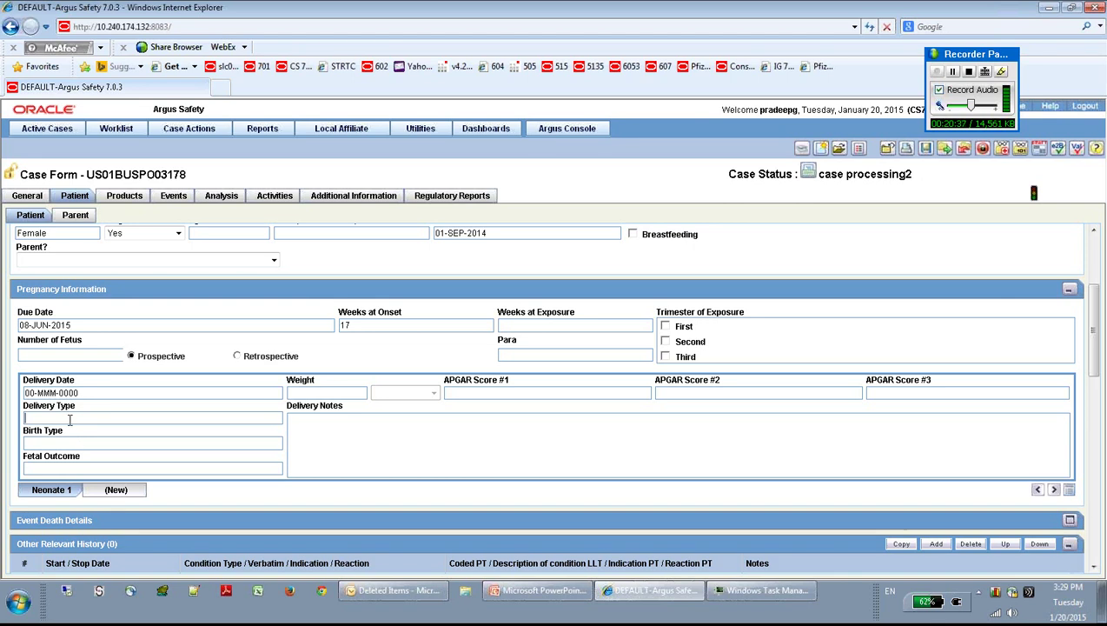
{"action": "left_click", "coordinate": [68, 420]}
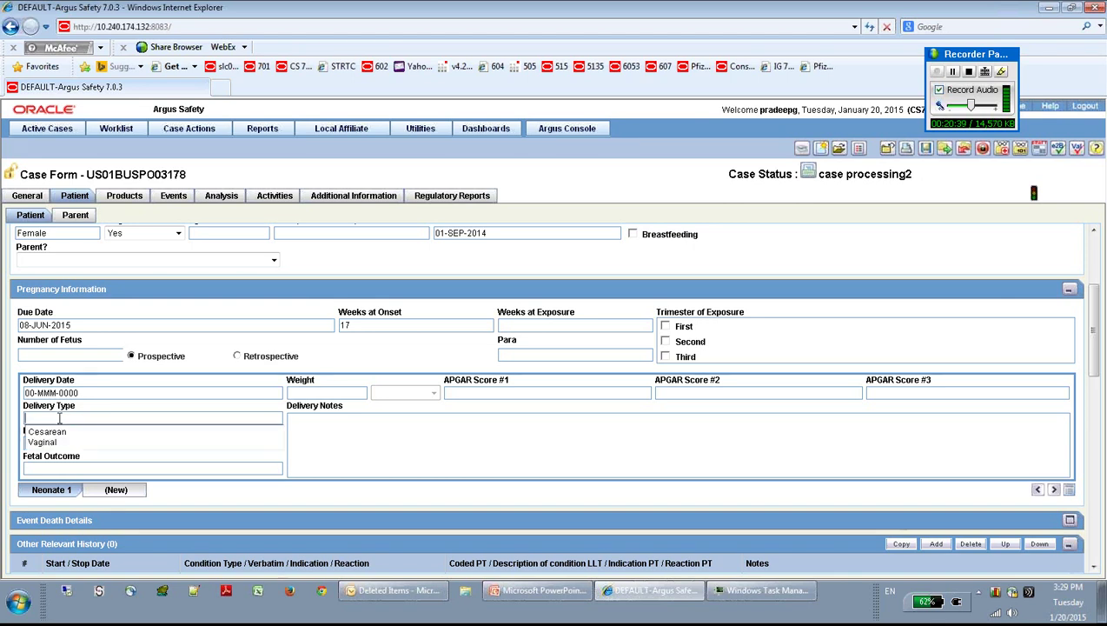
{"action": "left_click", "coordinate": [55, 436]}
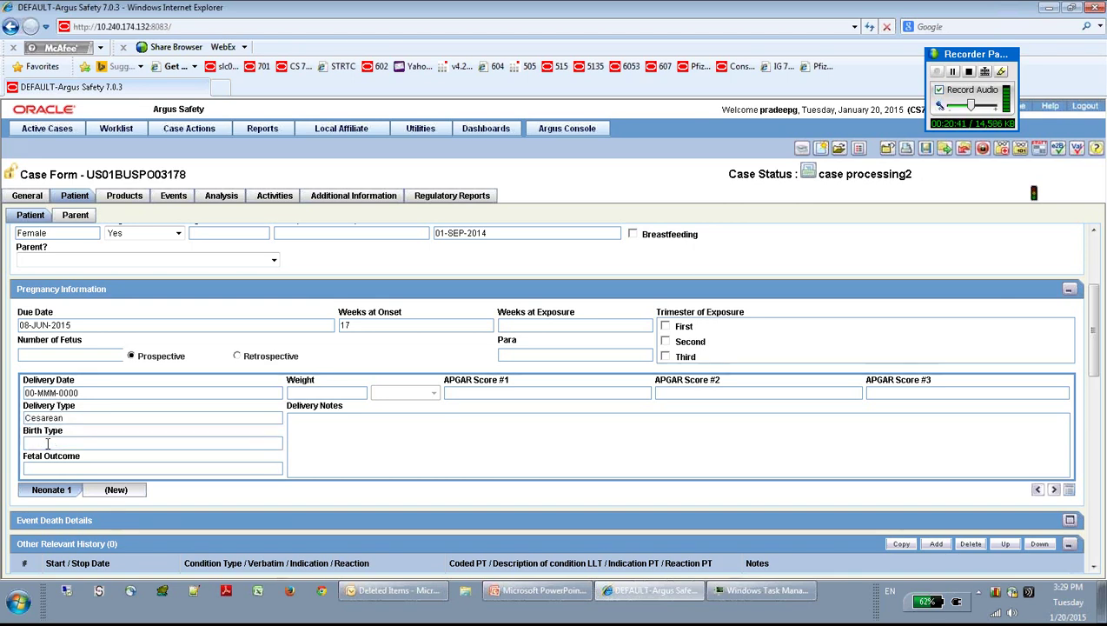
Step: Set birth type Full-term, fetal outcome Normal, and tick second-trimester exposure
{"action": "left_click", "coordinate": [48, 443]}
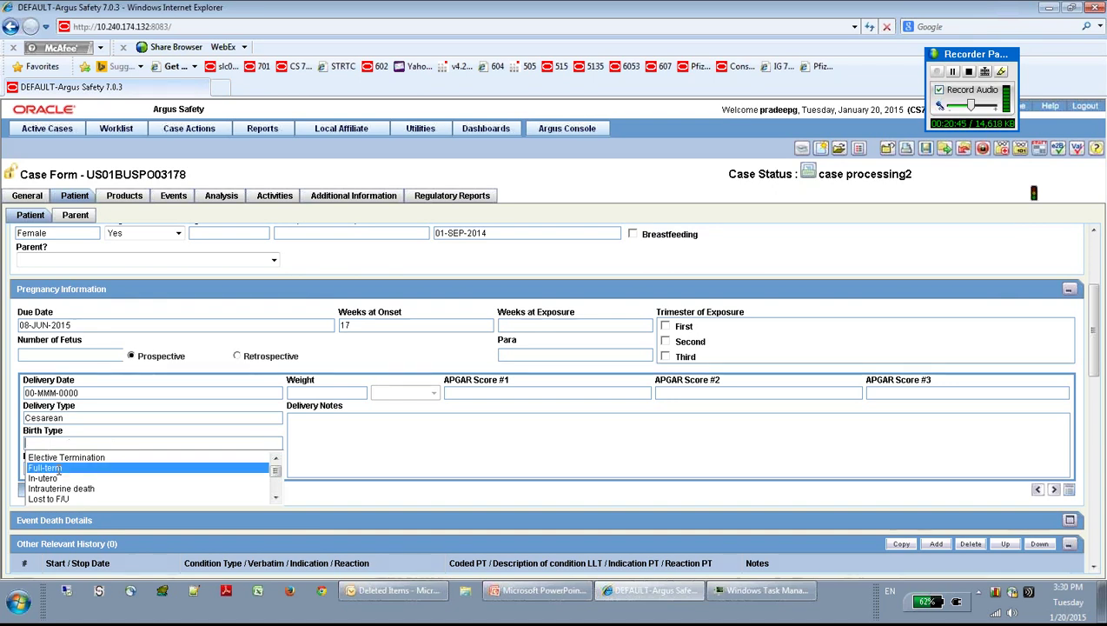
{"action": "left_click", "coordinate": [59, 471]}
{"action": "left_click", "coordinate": [77, 469]}
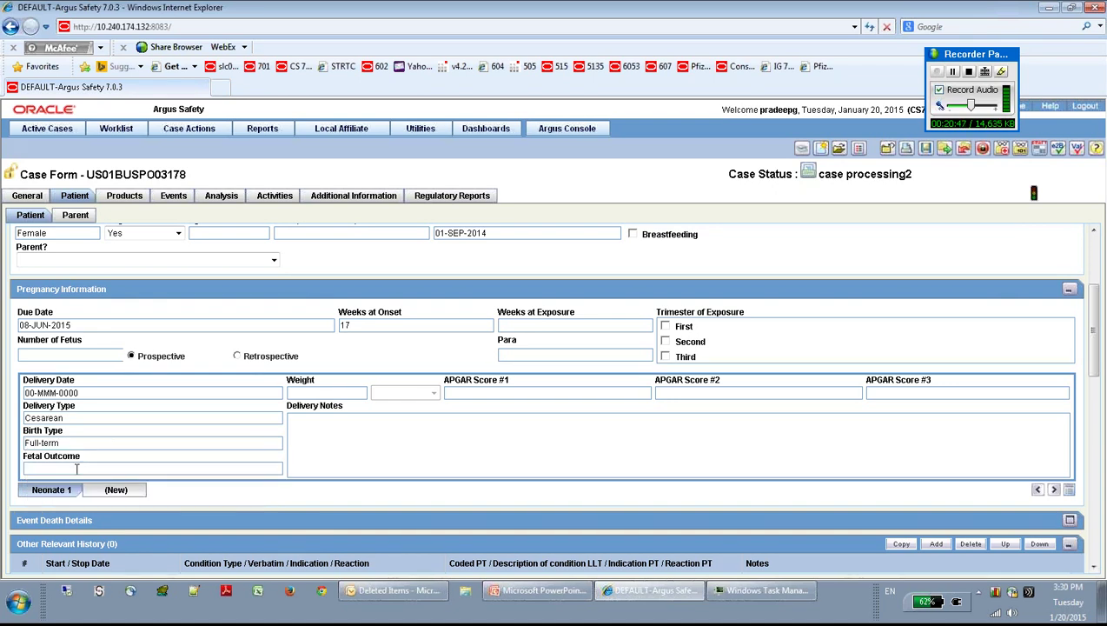
{"action": "double_click", "coordinate": [77, 469]}
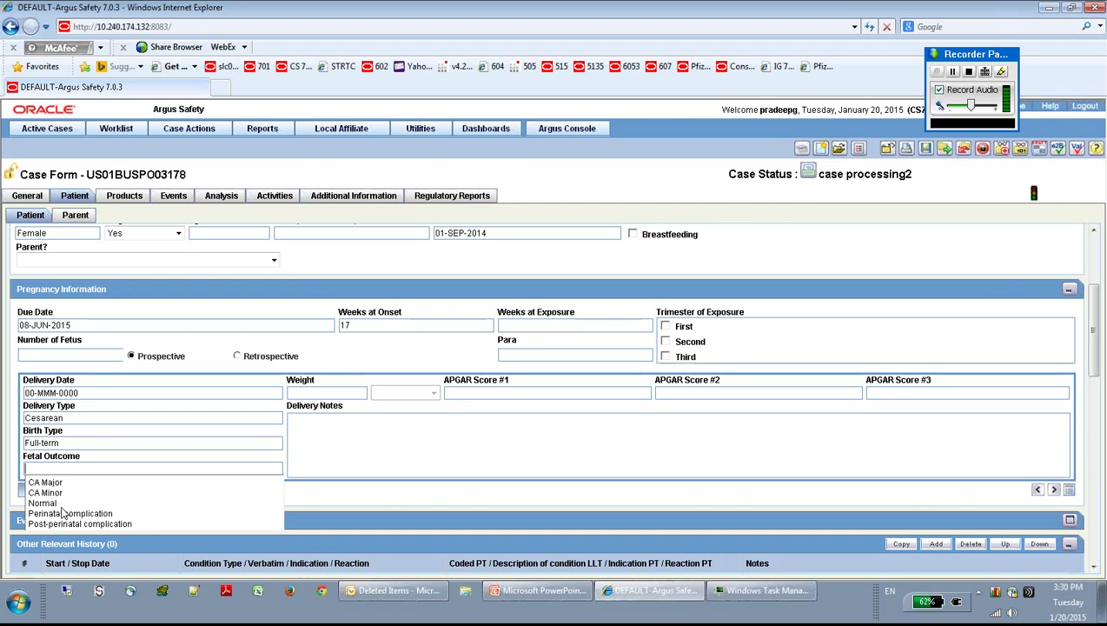
{"action": "left_click", "coordinate": [54, 502]}
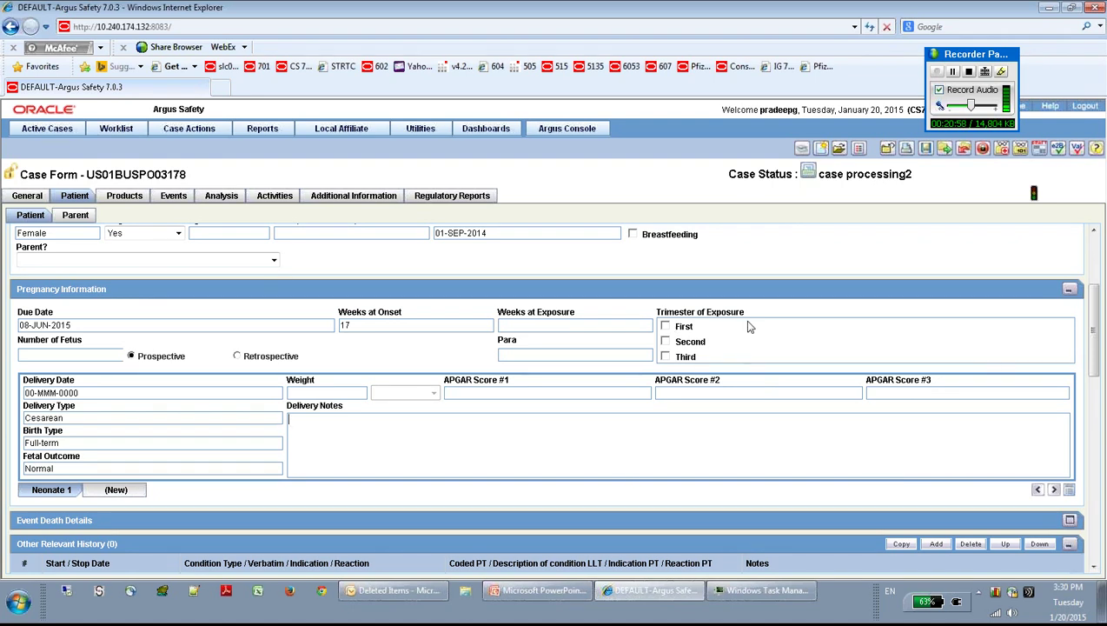
{"action": "left_click", "coordinate": [665, 342]}
{"action": "left_click_drag", "start_coordinate": [1095, 325], "coordinate": [1093, 395]}
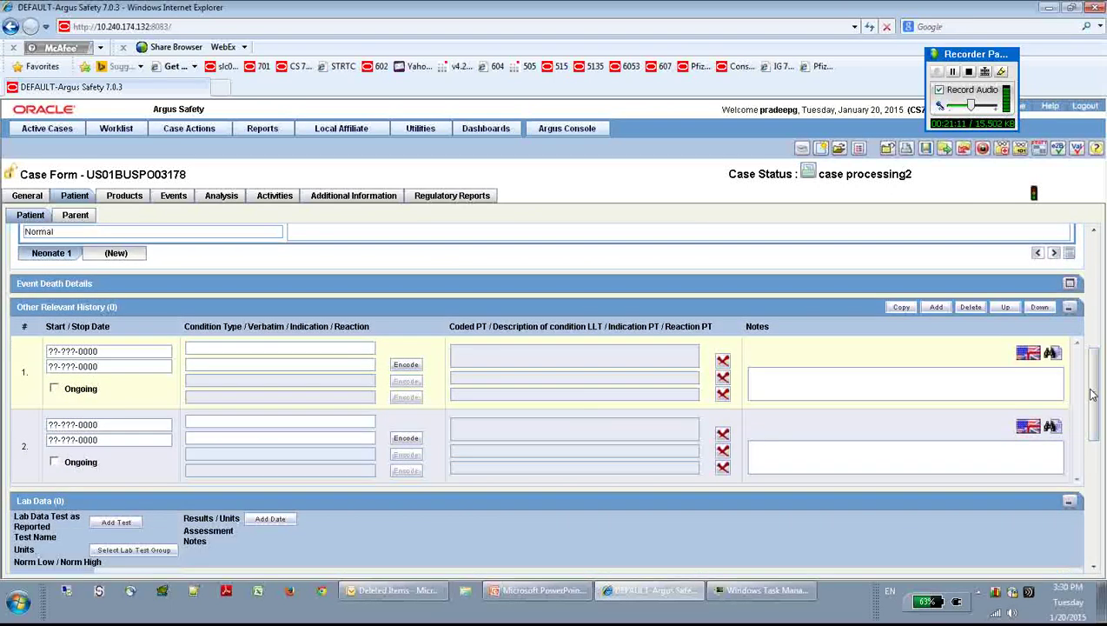
Step: Give history row 1 start date 01-NOV-2014 and stop date 01-DEC-2014
{"action": "left_click", "coordinate": [102, 352]}
{"action": "type", "text": "0101"}
{"action": "key", "text": "BackSpace"}
{"action": "key", "text": "BackSpace"}
{"action": "type", "text": "110"}
{"action": "key", "text": "BackSpace"}
{"action": "type", "text": "2014"}
{"action": "key", "text": "Tab"}
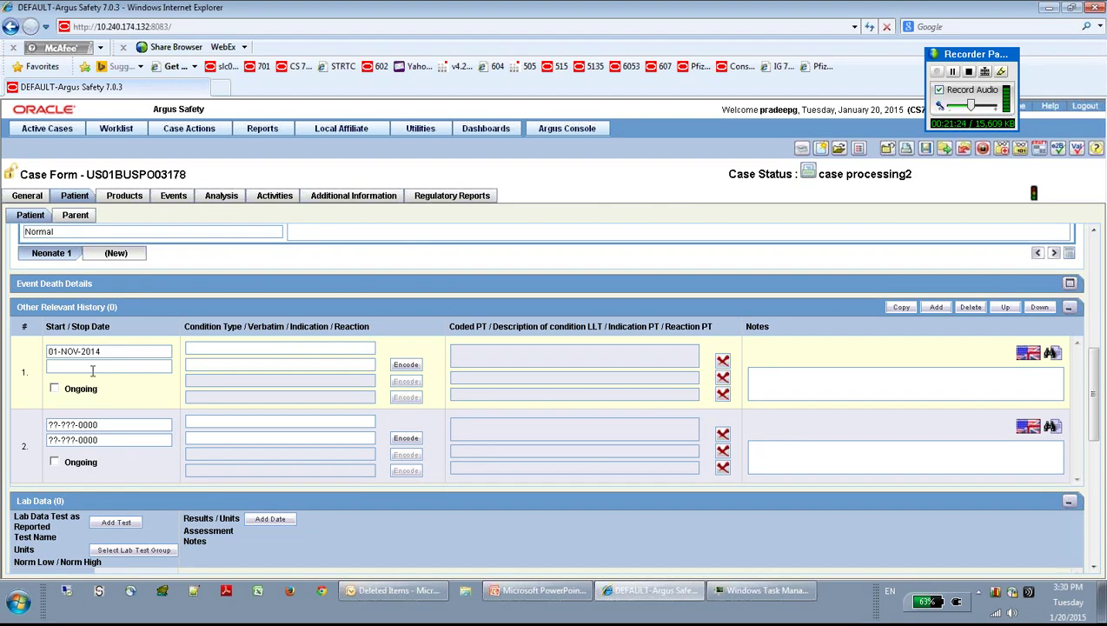
{"action": "type", "text": "01122014"}
{"action": "key", "text": "Tab"}
Step: Make row 1 an Allergy, rash encoded as Rash, noted 'allergic with rash'
{"action": "left_click", "coordinate": [233, 346]}
{"action": "double_click", "coordinate": [233, 346]}
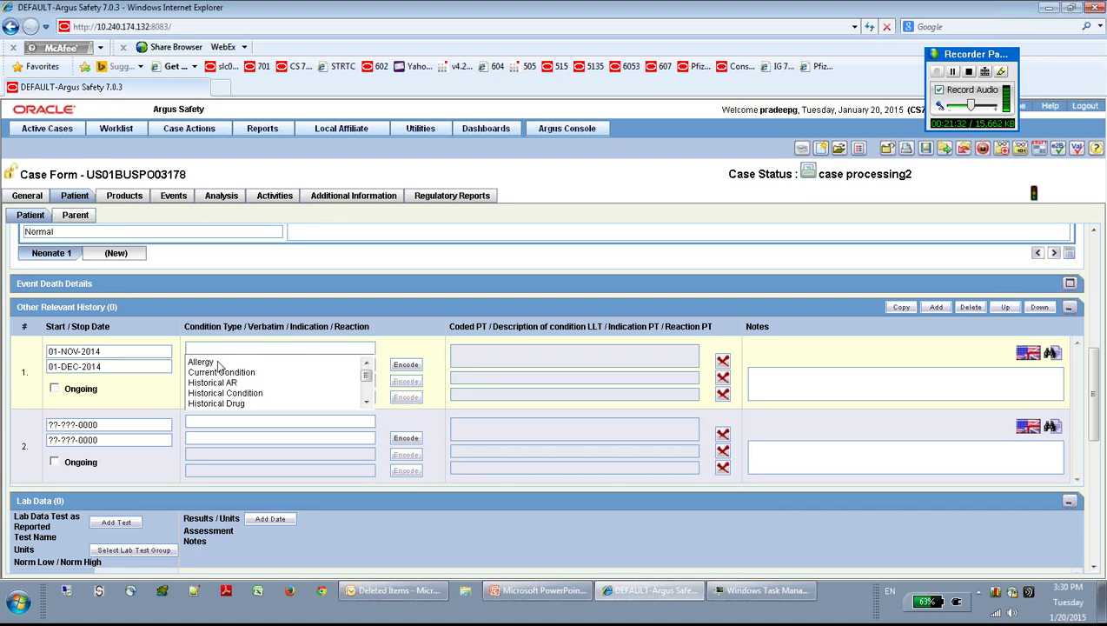
{"action": "left_click", "coordinate": [216, 363]}
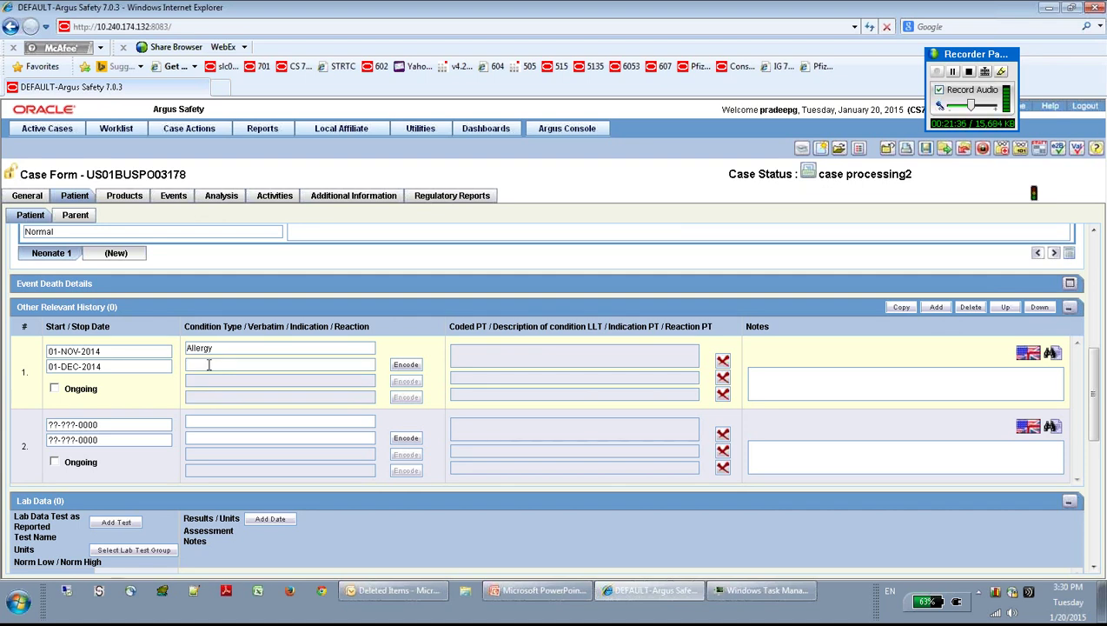
{"action": "type", "text": "rash"}
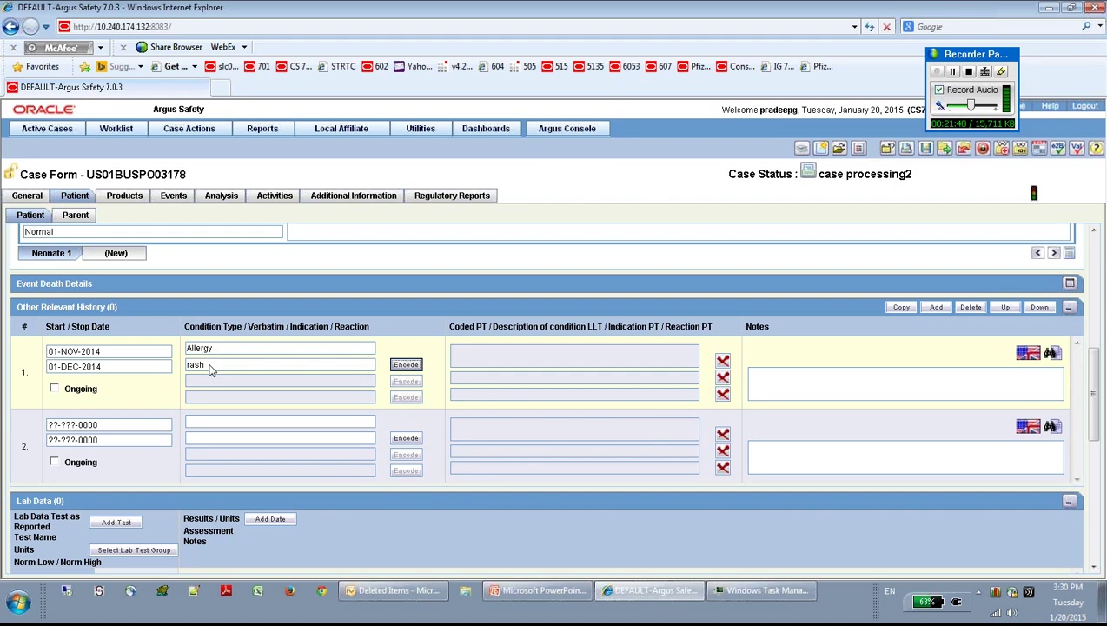
{"action": "left_click", "coordinate": [406, 365]}
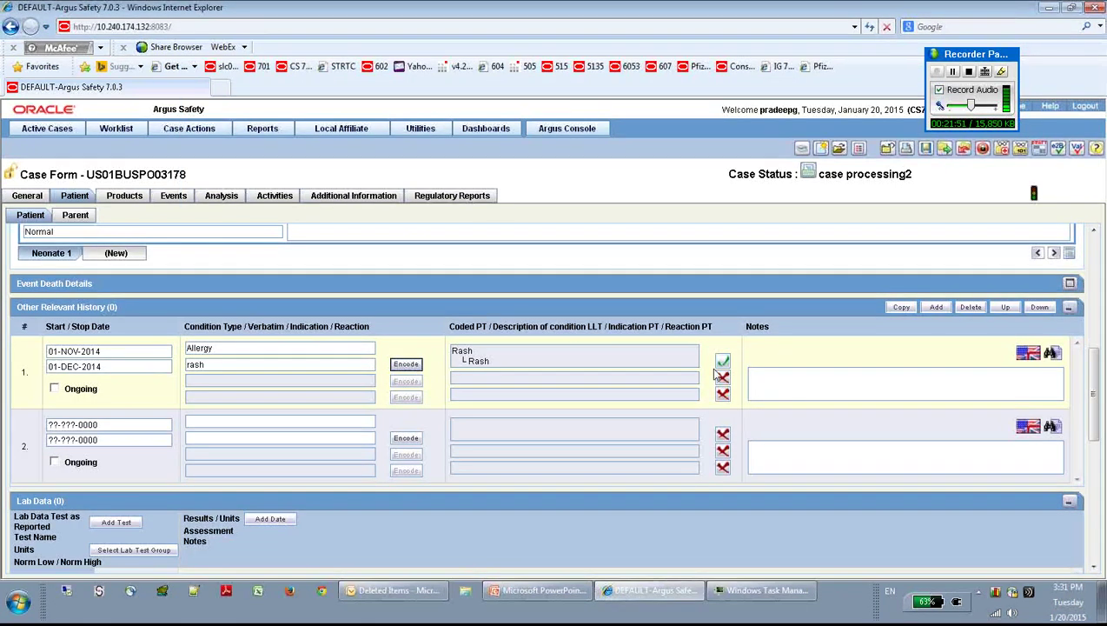
{"action": "left_click", "coordinate": [774, 377]}
{"action": "type", "text": "aller"}
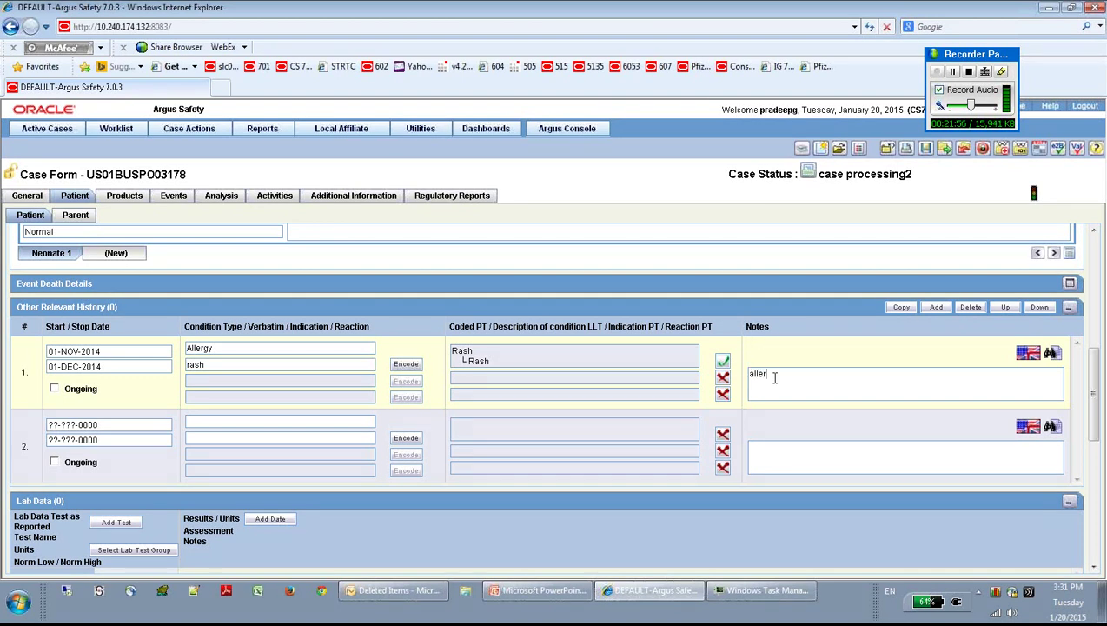
{"action": "type", "text": "gic with rash"}
Step: Give history row 2 start date 01-SEP-2014 and stop date 01-DEC-2014
{"action": "left_click", "coordinate": [71, 424]}
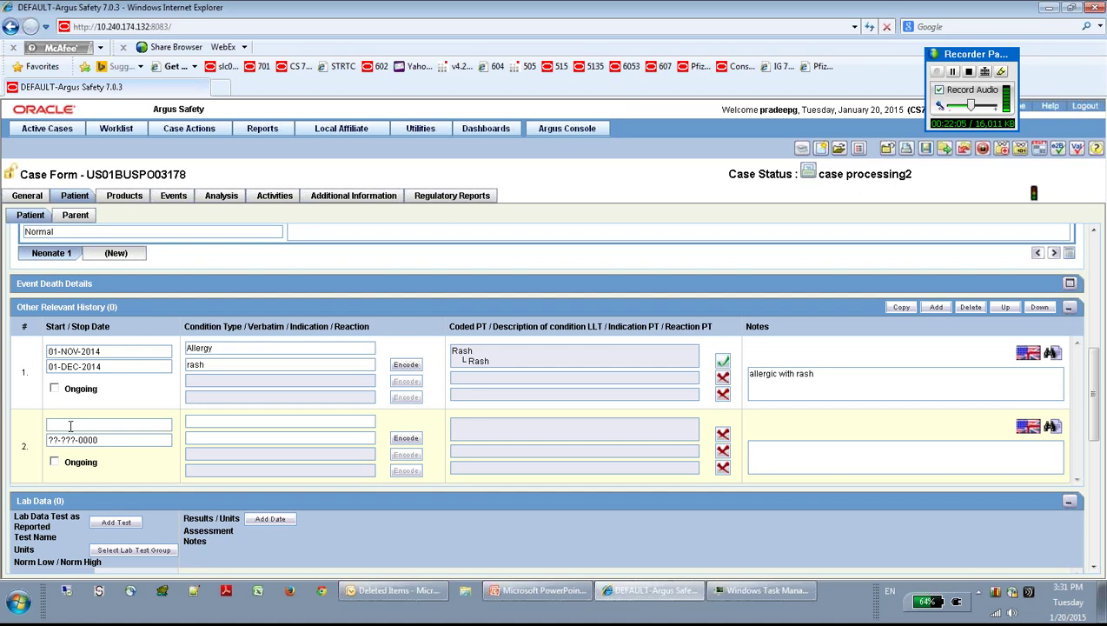
{"action": "type", "text": "01092014"}
{"action": "key", "text": "Tab"}
{"action": "type", "text": "01122014"}
{"action": "key", "text": "Tab"}
Step: Make history row 2 an ongoing Current Condition and code 'fever' to Pyrexia in MedDRA
{"action": "left_click", "coordinate": [54, 462]}
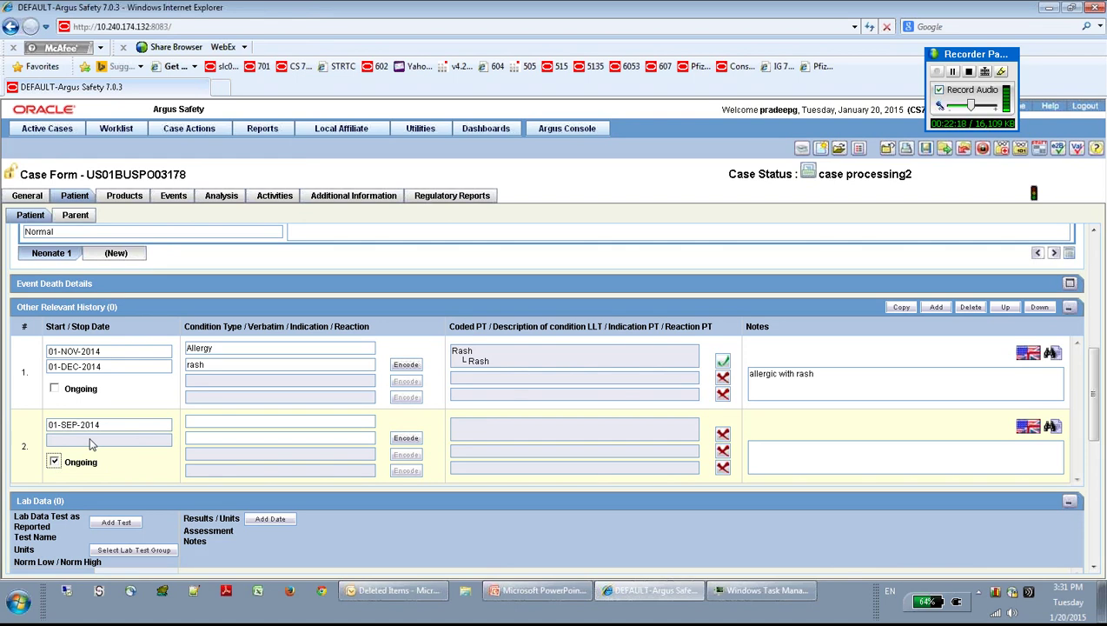
{"action": "left_click", "coordinate": [213, 424]}
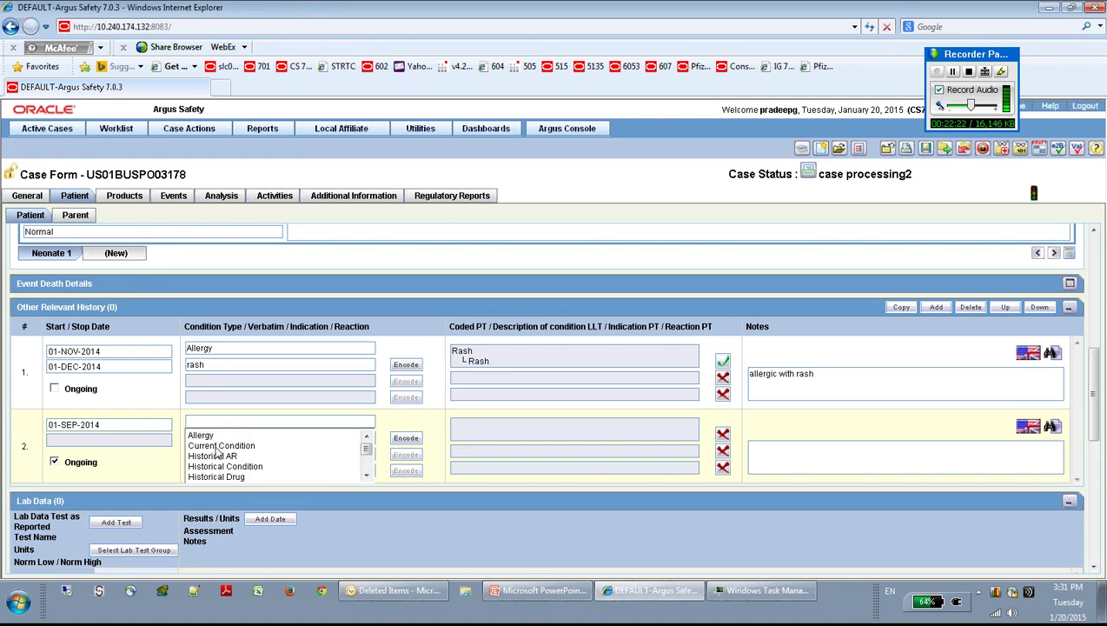
{"action": "left_click", "coordinate": [219, 446]}
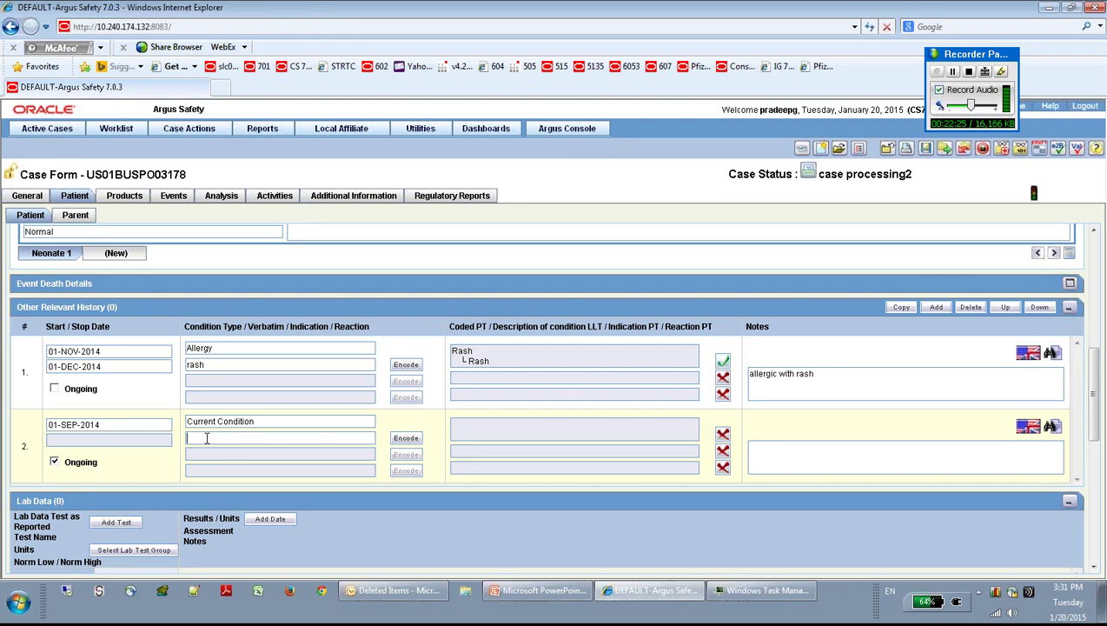
{"action": "left_click", "coordinate": [206, 437]}
{"action": "type", "text": "fever"}
{"action": "key", "text": "Tab"}
{"action": "key", "text": "Return"}
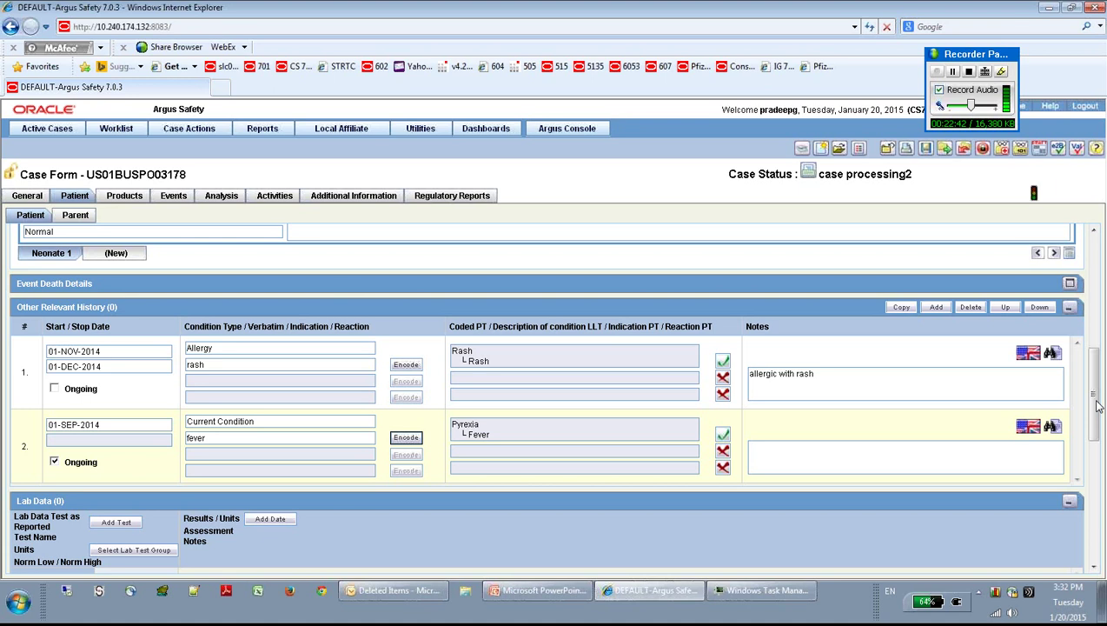
Step: Code the first lab test as blood count with ml units and normal range 50 to 500
{"action": "left_click_drag", "start_coordinate": [1096, 406], "coordinate": [1097, 473]}
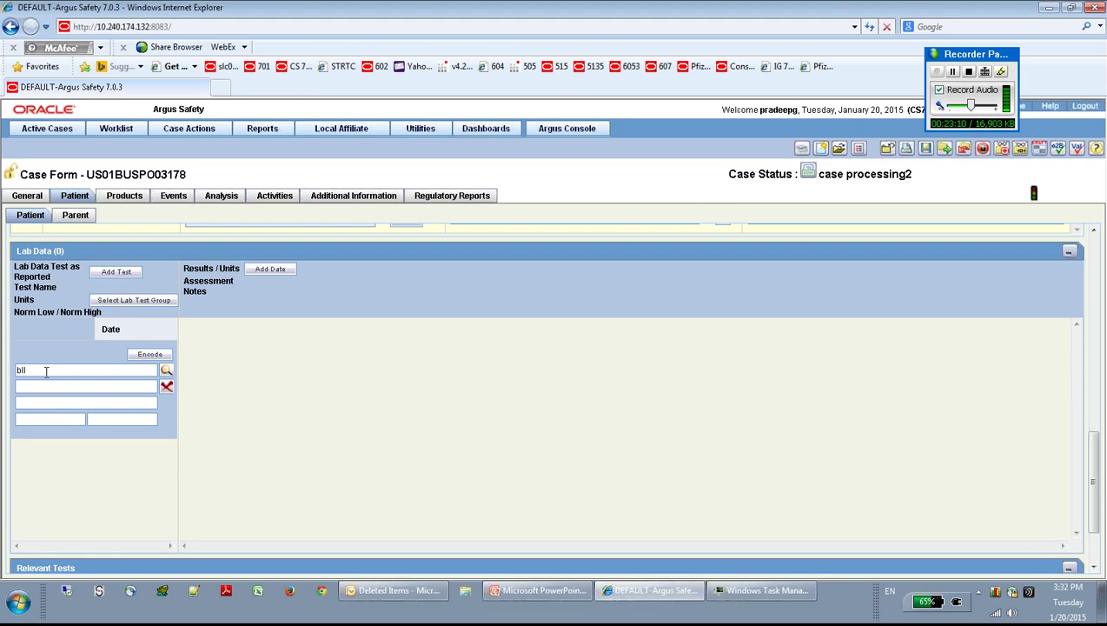
{"action": "type", "text": "ood count"}
{"action": "key", "text": "Tab"}
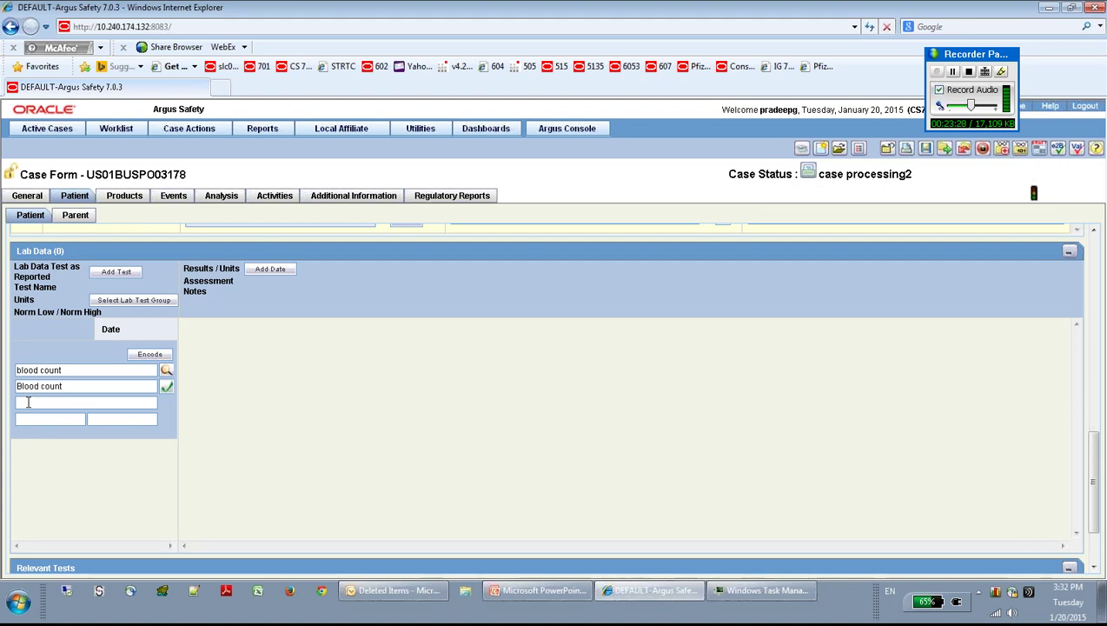
{"action": "left_click", "coordinate": [28, 403]}
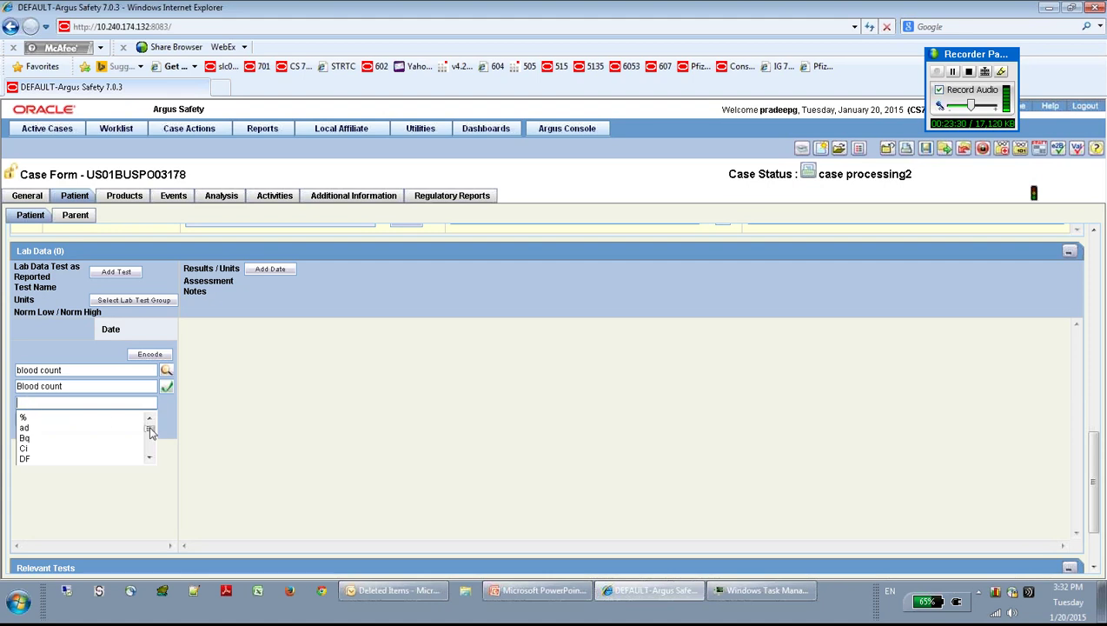
{"action": "left_click_drag", "start_coordinate": [150, 432], "coordinate": [152, 444]}
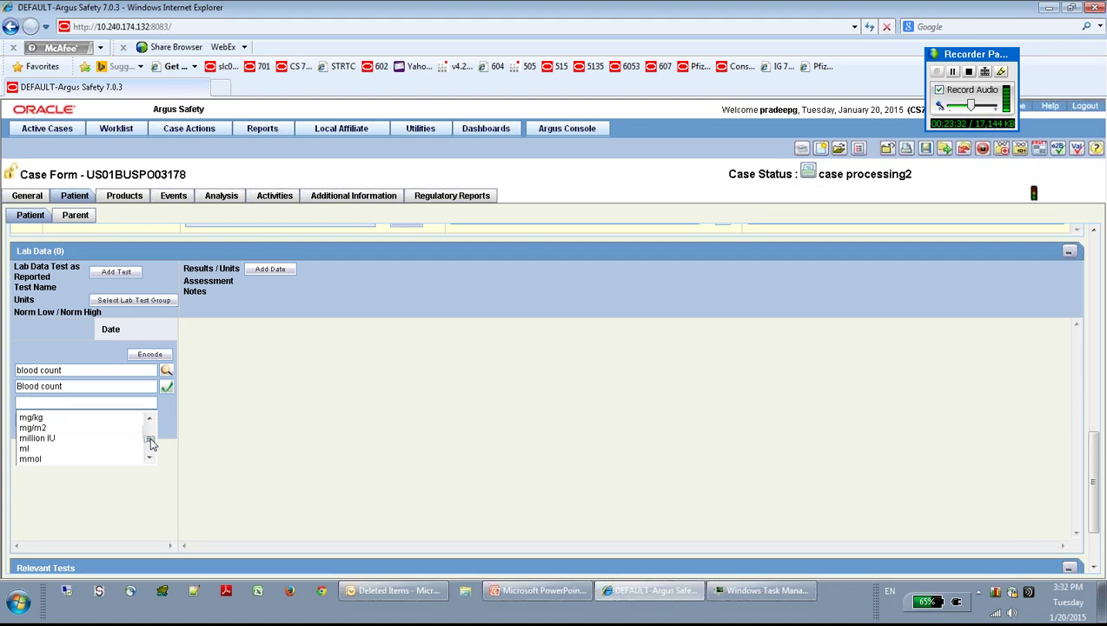
{"action": "left_click", "coordinate": [37, 448]}
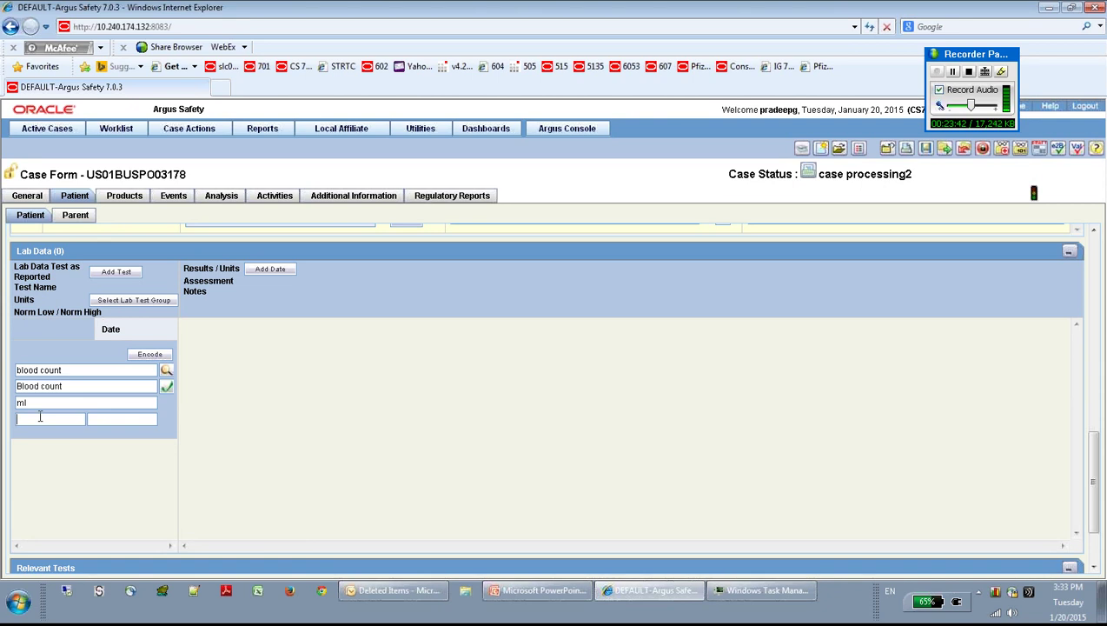
{"action": "type", "text": "50"}
{"action": "key", "text": "Tab"}
{"action": "type", "text": "500"}
{"action": "key", "text": "Tab"}
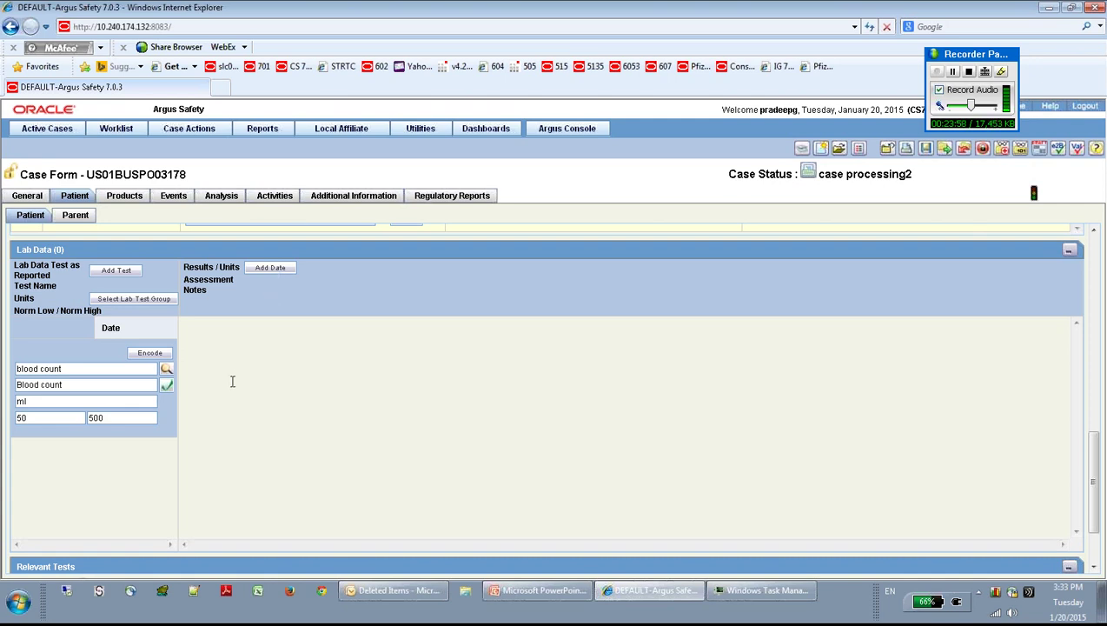
Step: Add a 01-JAN-2015 result date and enter a blood count result of 450
{"action": "left_click", "coordinate": [272, 269]}
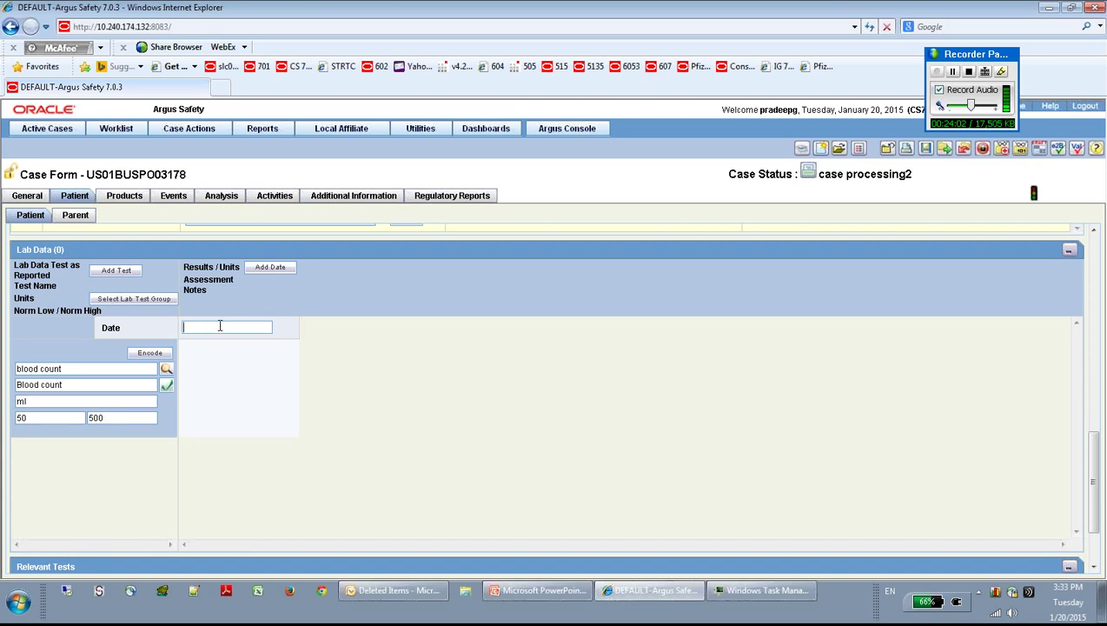
{"action": "type", "text": "0"}
{"action": "type", "text": "01-JAN-201"}
{"action": "type", "text": "5"}
{"action": "key", "text": "Tab"}
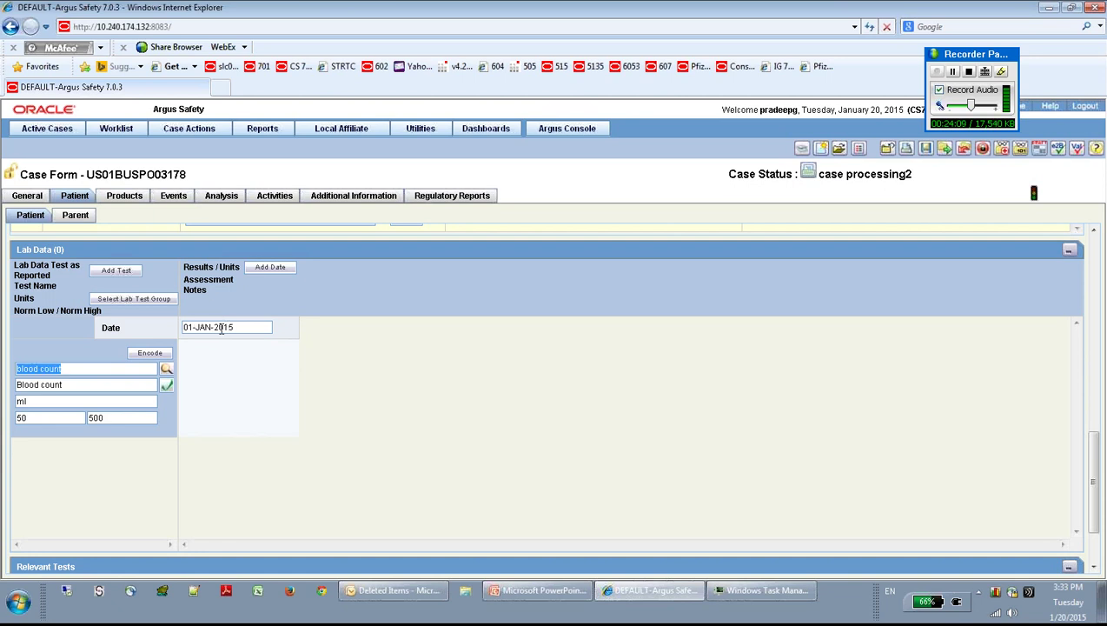
{"action": "left_click", "coordinate": [244, 392]}
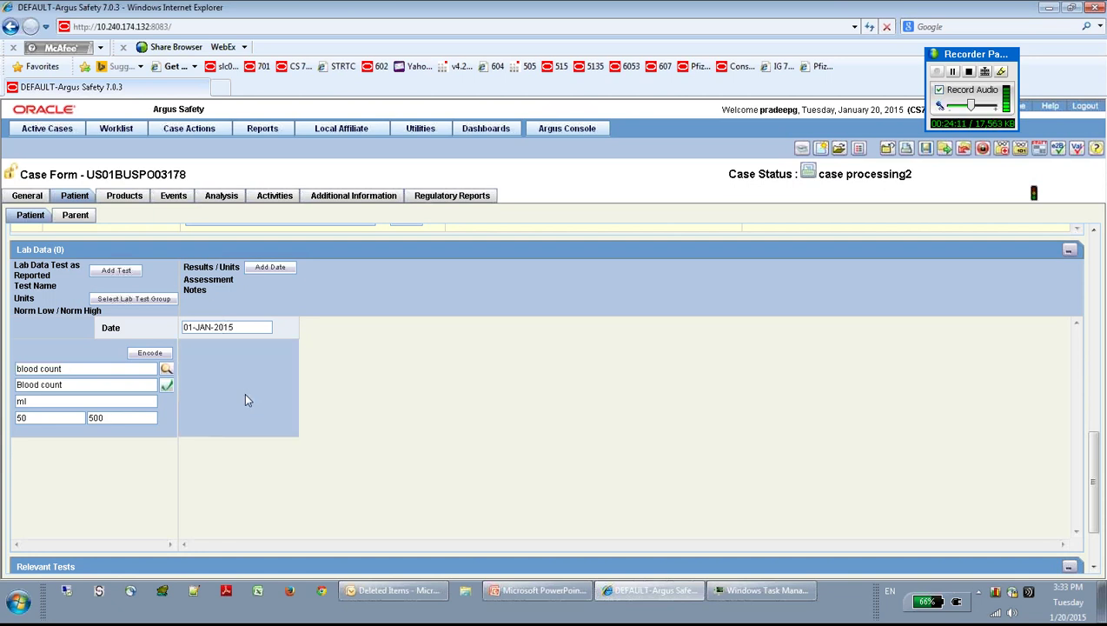
{"action": "left_click", "coordinate": [252, 381]}
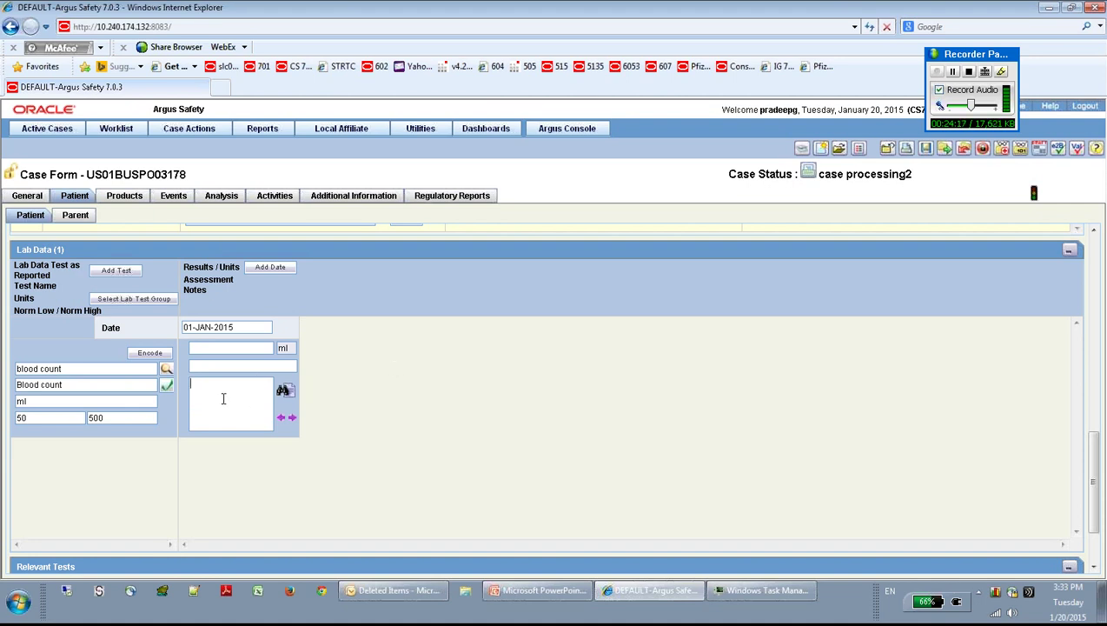
{"action": "left_click", "coordinate": [240, 405]}
{"action": "left_click", "coordinate": [233, 348]}
{"action": "type", "text": "450"}
Step: Assess the result as normal, note 'blood count test done', and add a second test row
{"action": "left_click", "coordinate": [203, 367]}
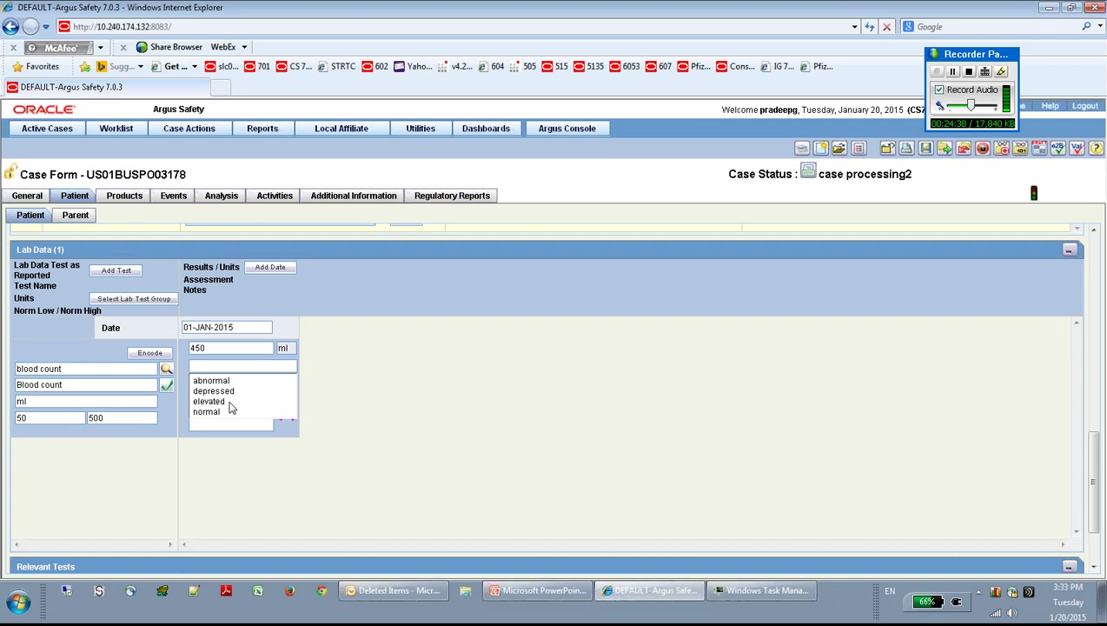
{"action": "left_click", "coordinate": [218, 411]}
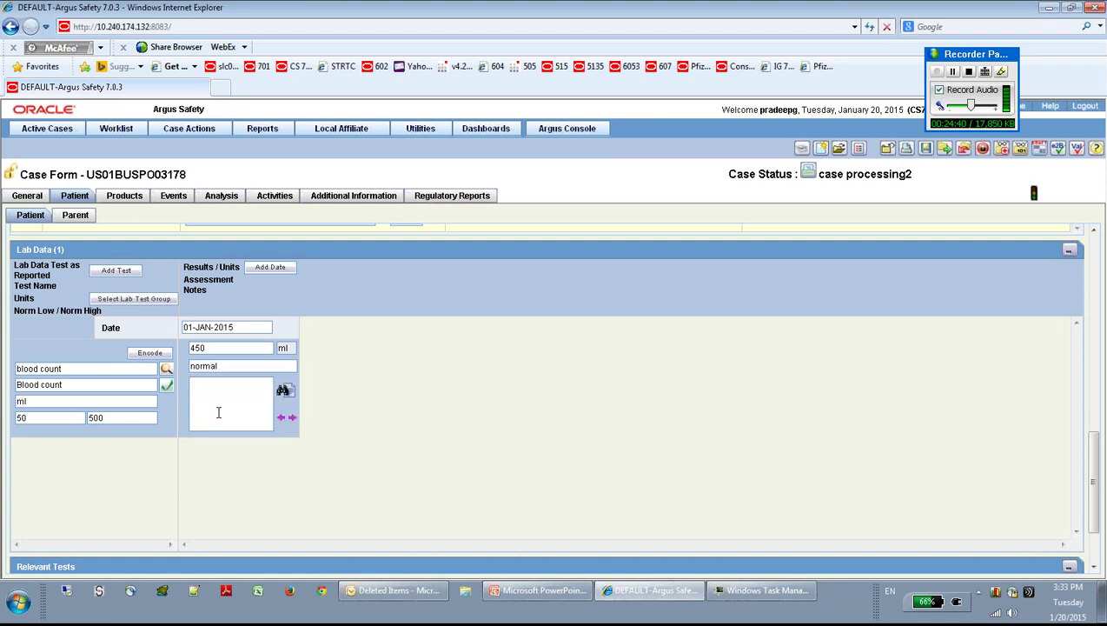
{"action": "left_click", "coordinate": [218, 412]}
{"action": "type", "text": "bllo"}
{"action": "type", "text": "od ofc"}
{"action": "key", "text": "BackSpace"}
{"action": "key", "text": "BackSpace"}
{"action": "key", "text": "BackSpace"}
{"action": "type", "text": "count test done"}
{"action": "left_click", "coordinate": [116, 271]}
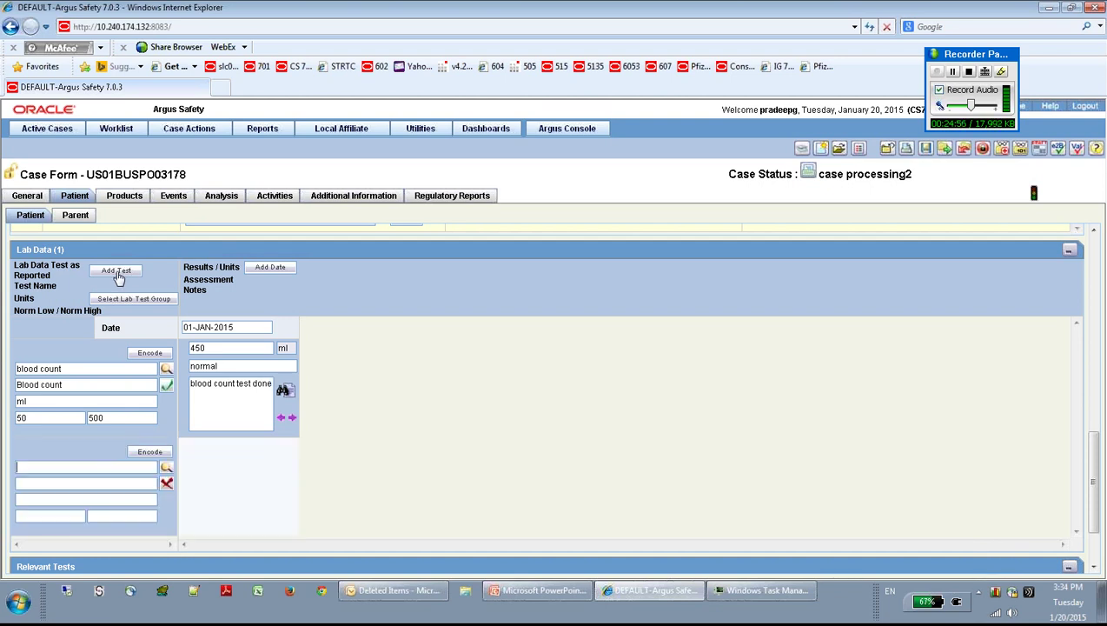
Step: Enter 'blood' as the second test name and code it to the Blood blister LLT in MedDRA
{"action": "type", "text": "blood"}
{"action": "key", "text": "Tab"}
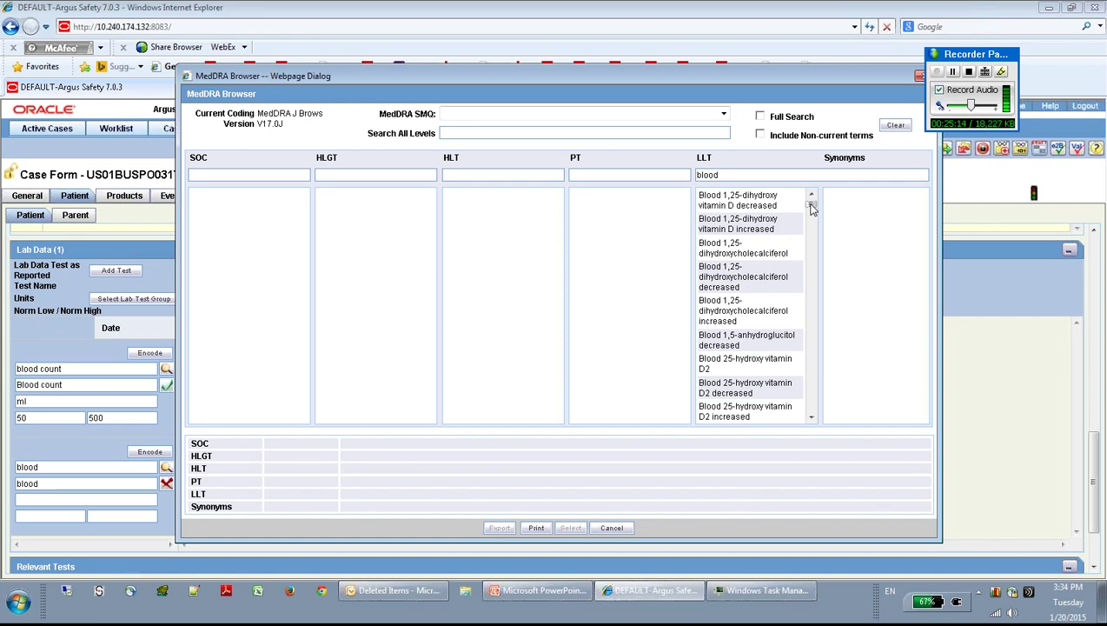
{"action": "left_click_drag", "start_coordinate": [811, 205], "coordinate": [812, 241]}
{"action": "left_click_drag", "start_coordinate": [809, 423], "coordinate": [811, 423]}
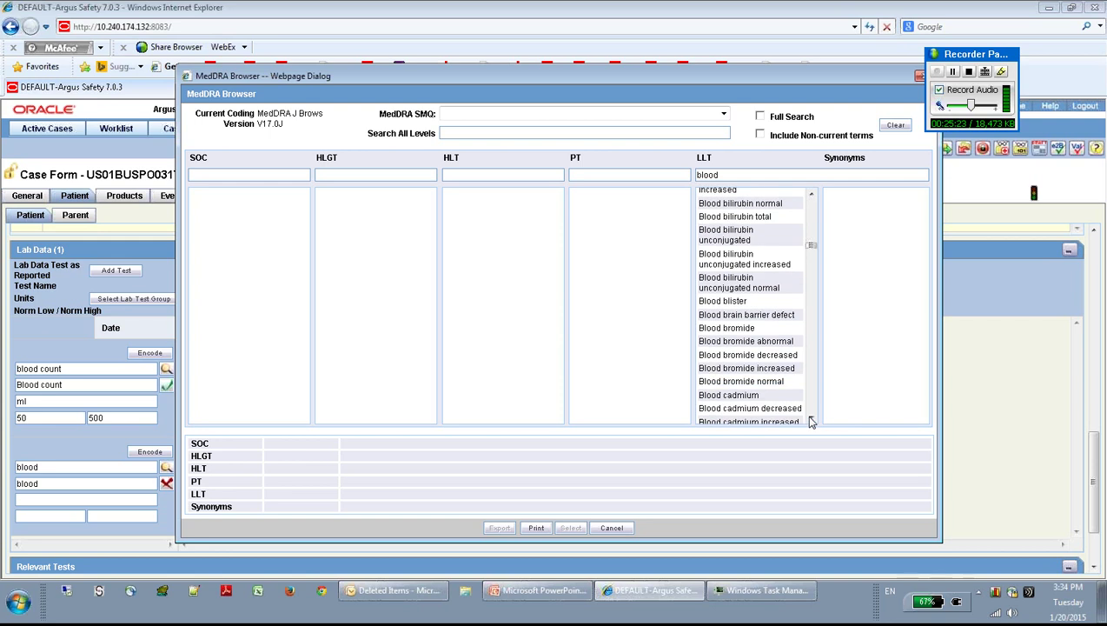
{"action": "double_click", "coordinate": [753, 305]}
{"action": "left_click", "coordinate": [558, 449]}
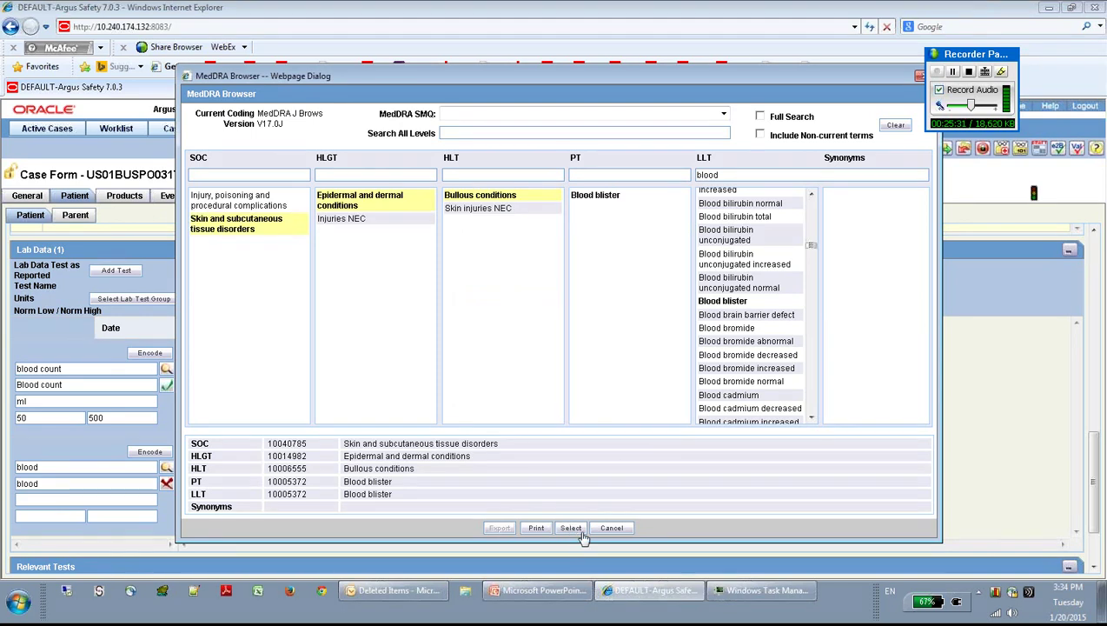
{"action": "left_click", "coordinate": [571, 529]}
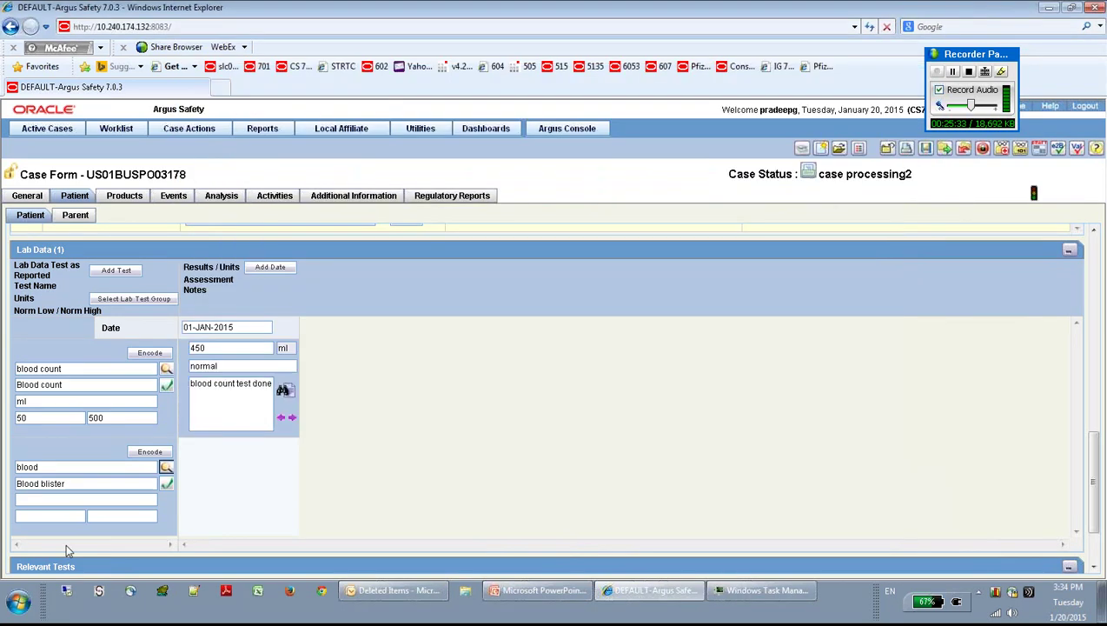
Step: Set the second lab test's units to mg
{"action": "left_click", "coordinate": [40, 498]}
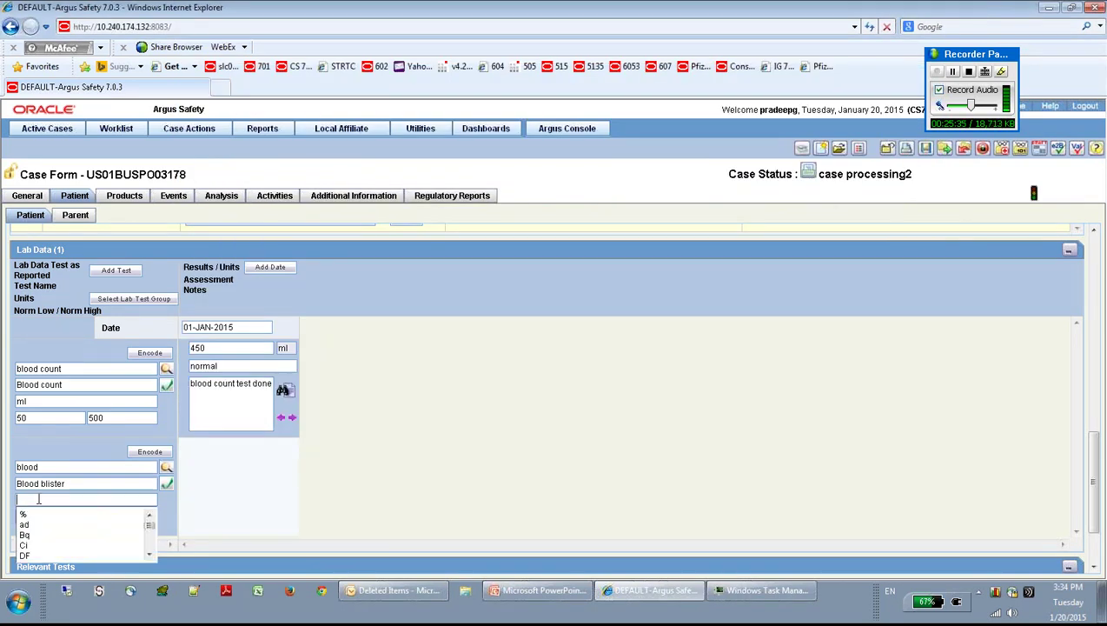
{"action": "left_click", "coordinate": [149, 554]}
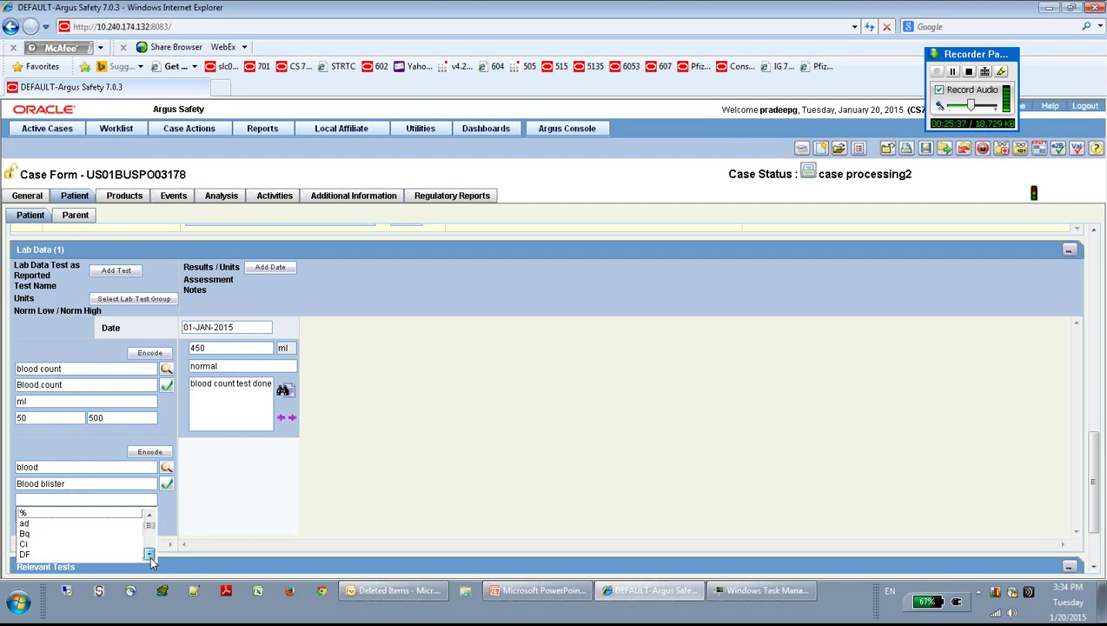
{"action": "left_click", "coordinate": [149, 554]}
{"action": "left_click", "coordinate": [150, 554]}
{"action": "left_click", "coordinate": [150, 554]}
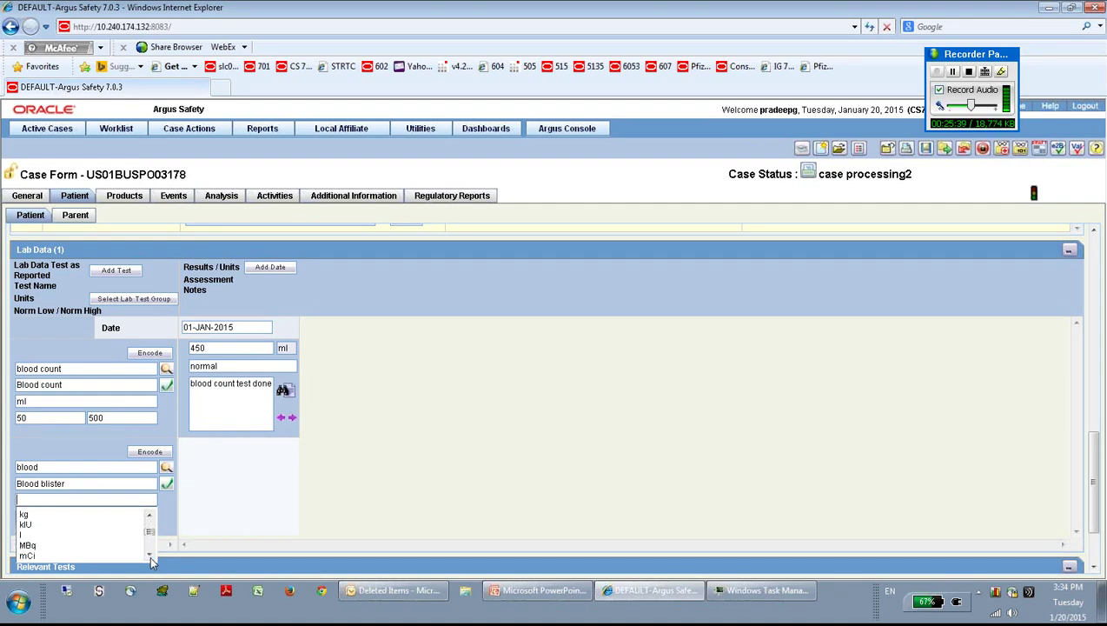
{"action": "left_click", "coordinate": [149, 554]}
{"action": "left_click", "coordinate": [149, 554]}
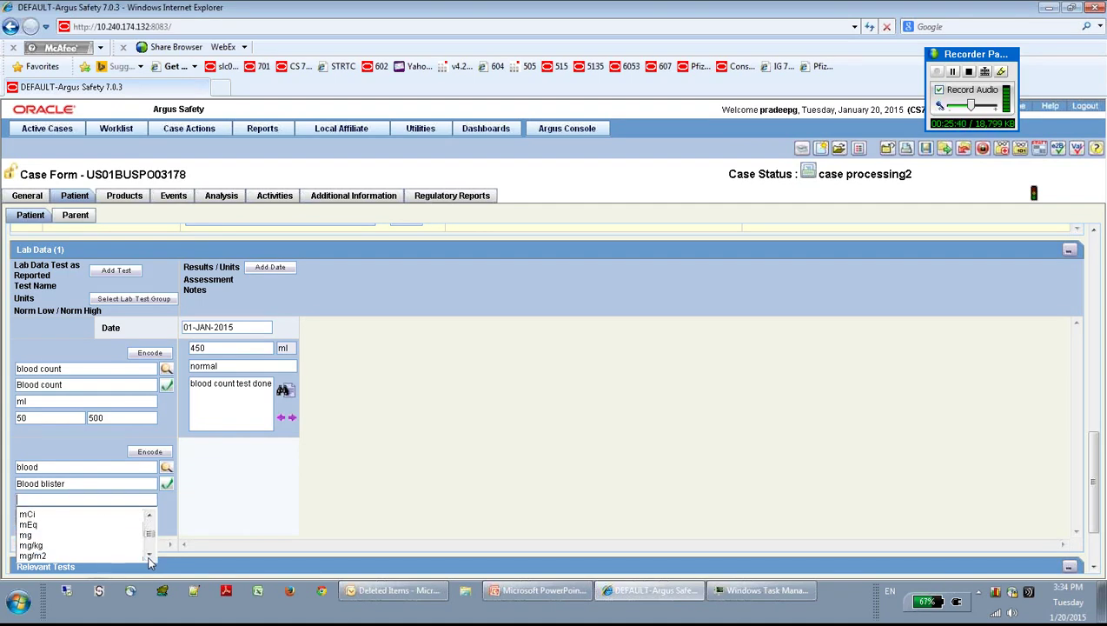
{"action": "left_click", "coordinate": [37, 534]}
Step: Give the Blood blister test a normal range of 2 to 20
{"action": "left_click", "coordinate": [38, 515]}
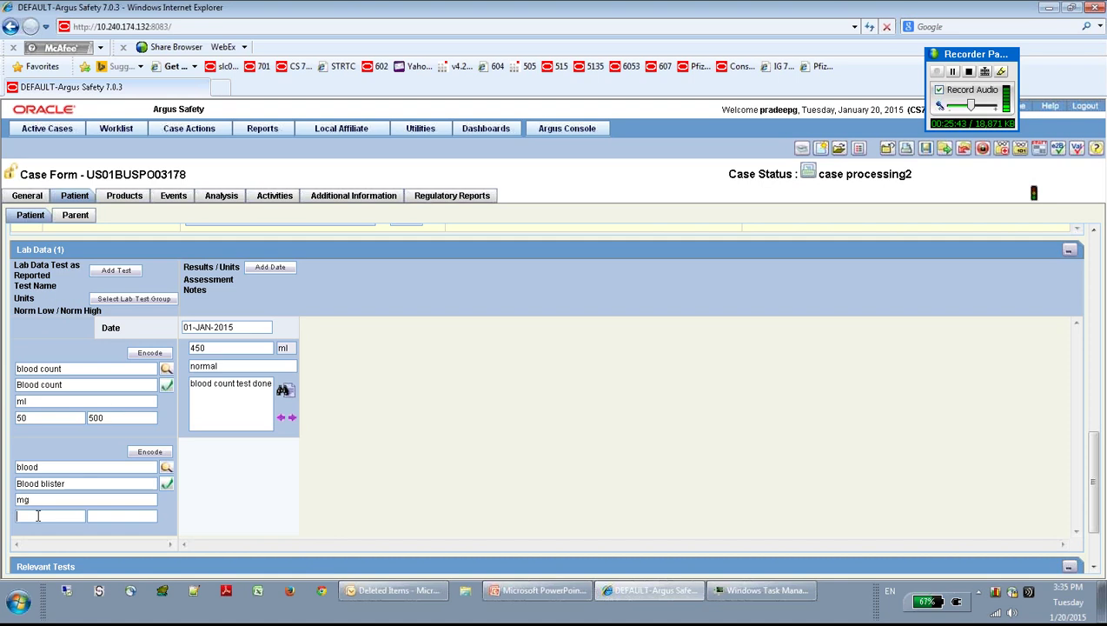
{"action": "type", "text": "2"}
{"action": "key", "text": "Tab"}
{"action": "type", "text": "20"}
{"action": "right_click", "coordinate": [267, 492]}
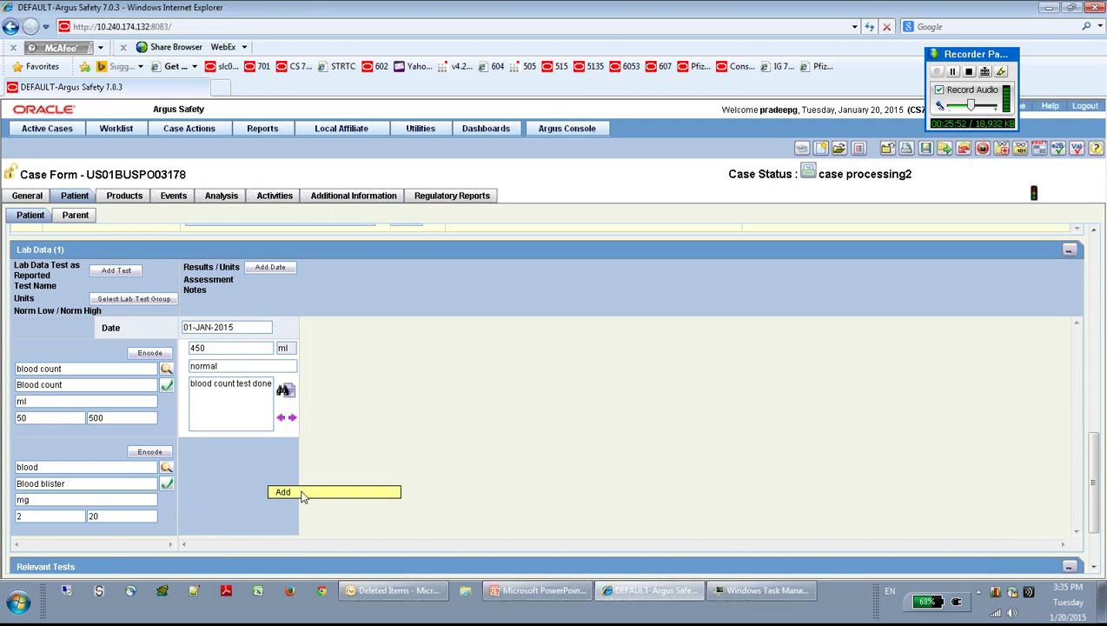
{"action": "left_click", "coordinate": [406, 393]}
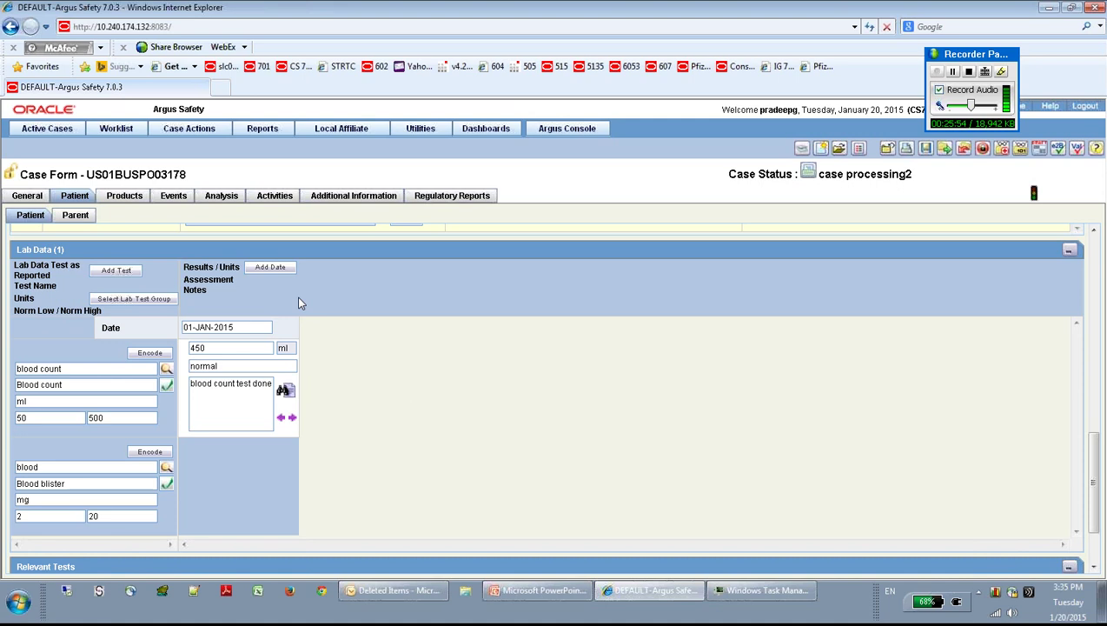
Step: Add a 20-DEC-2015 result date and create a Blood blister result entry for it
{"action": "left_click", "coordinate": [272, 269]}
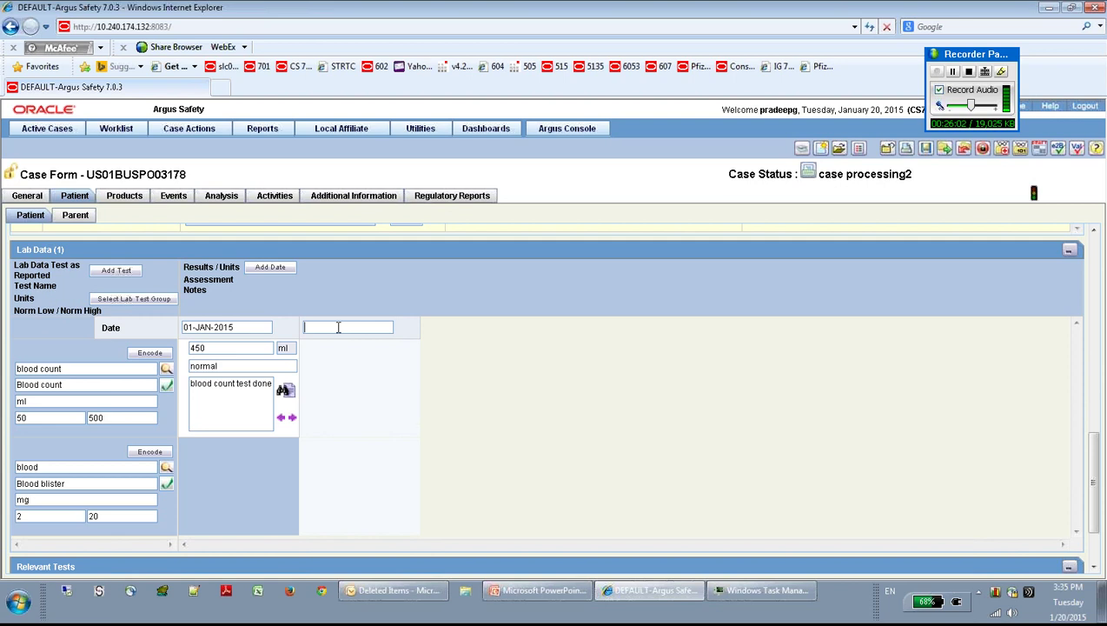
{"action": "type", "text": "20/122015"}
{"action": "key", "text": "Tab"}
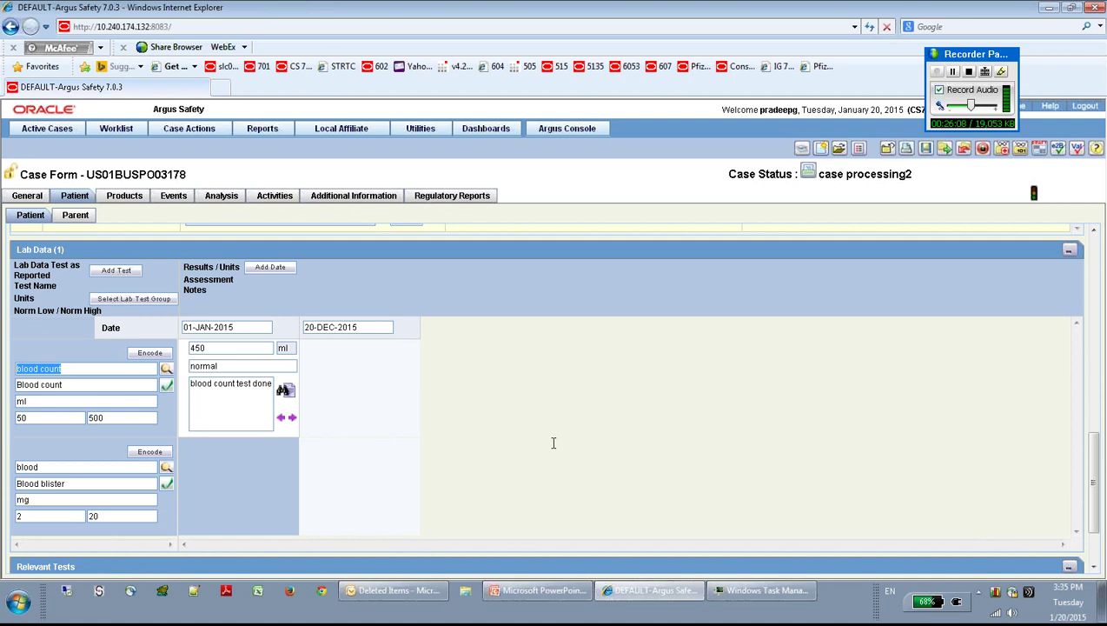
{"action": "right_click", "coordinate": [351, 481]}
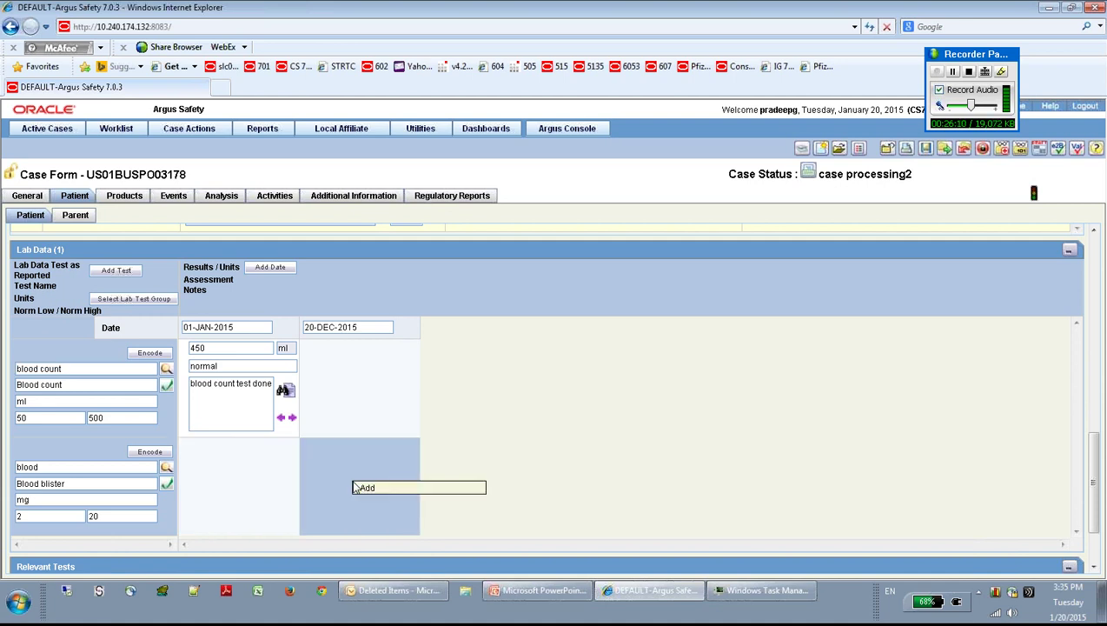
{"action": "left_click", "coordinate": [375, 489]}
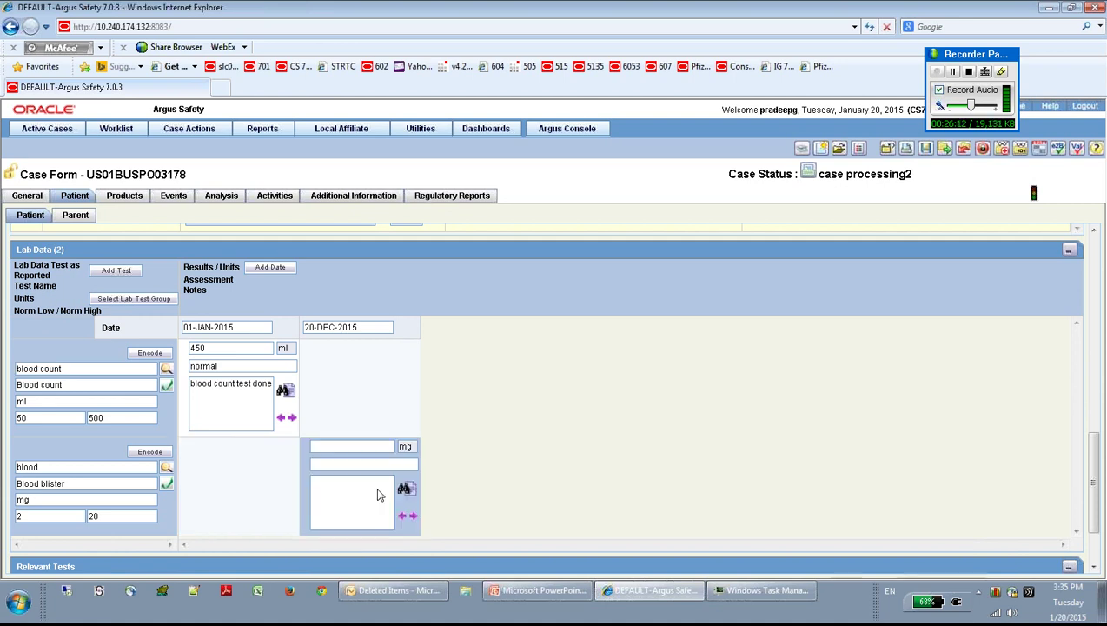
Step: Record the result as 25, assessed elevated, with the note 'test is elevated'
{"action": "left_click", "coordinate": [330, 445]}
{"action": "type", "text": "25"}
{"action": "key", "text": "Tab"}
{"action": "left_click", "coordinate": [323, 463]}
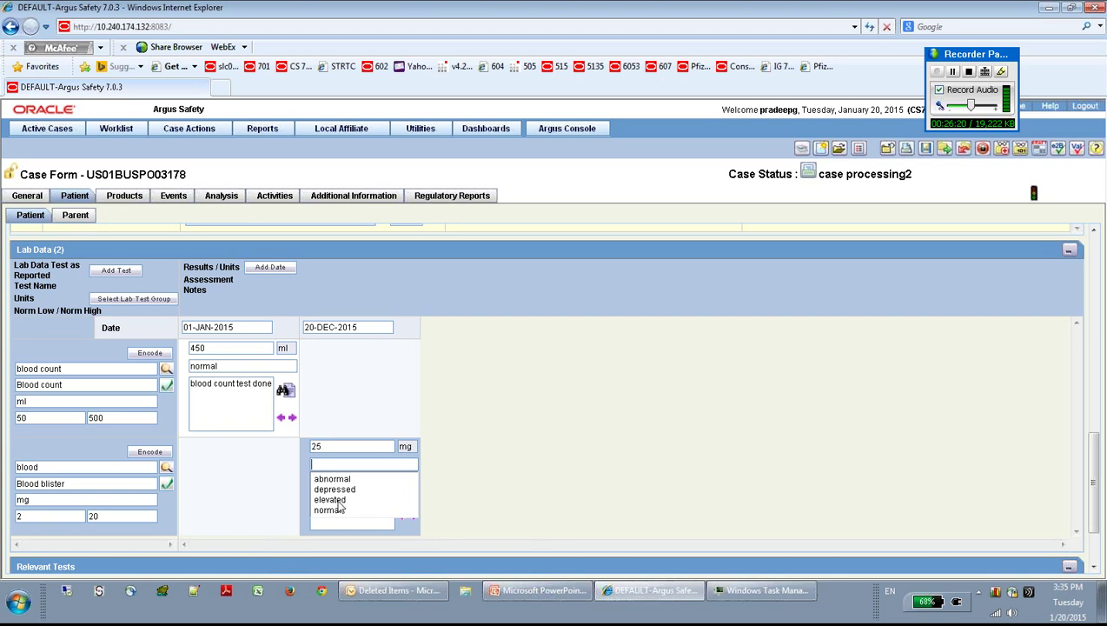
{"action": "left_click", "coordinate": [339, 501]}
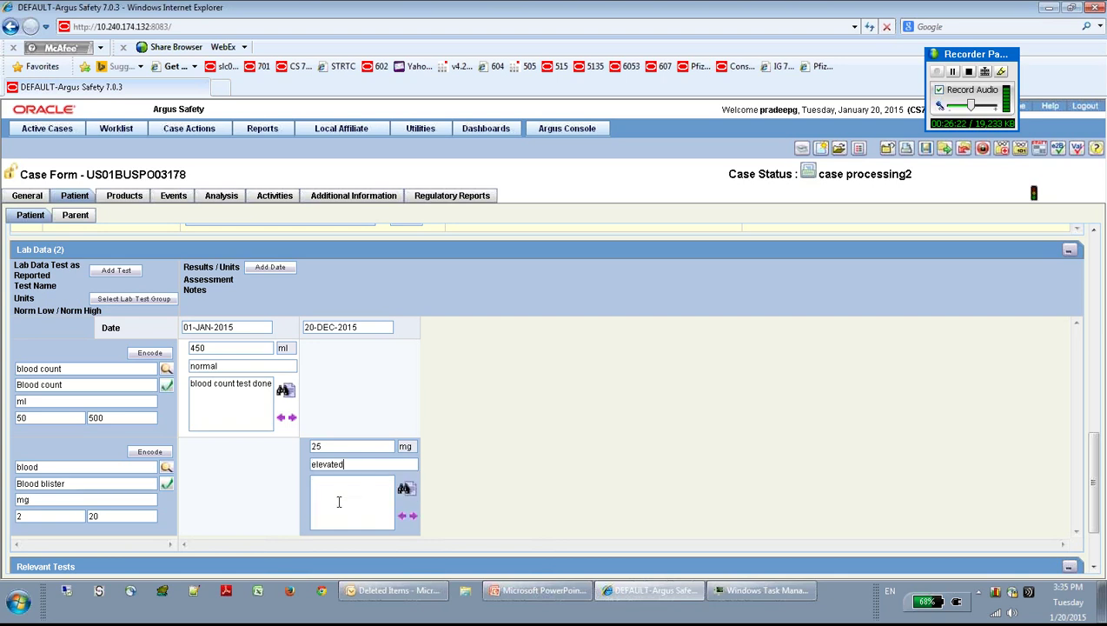
{"action": "type", "text": "test is elevatede"}
{"action": "key", "text": "BackSpace"}
Step: Type 'test information is entered here.' into the Relevant Tests box
{"action": "left_click_drag", "start_coordinate": [1096, 487], "coordinate": [1096, 469]}
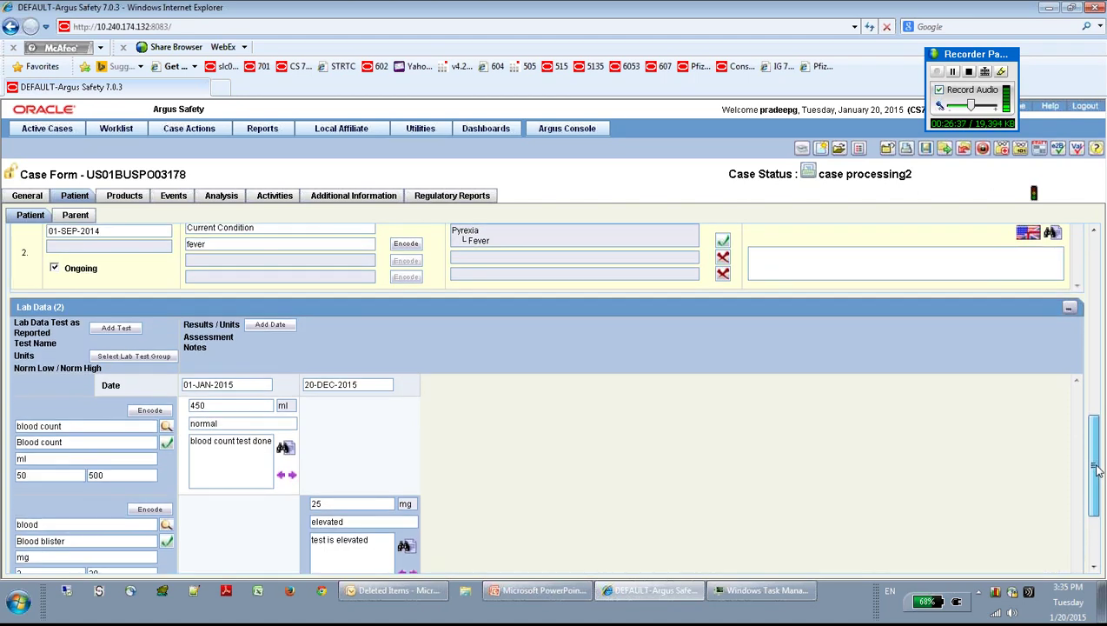
{"action": "left_click_drag", "start_coordinate": [1096, 469], "coordinate": [1097, 503]}
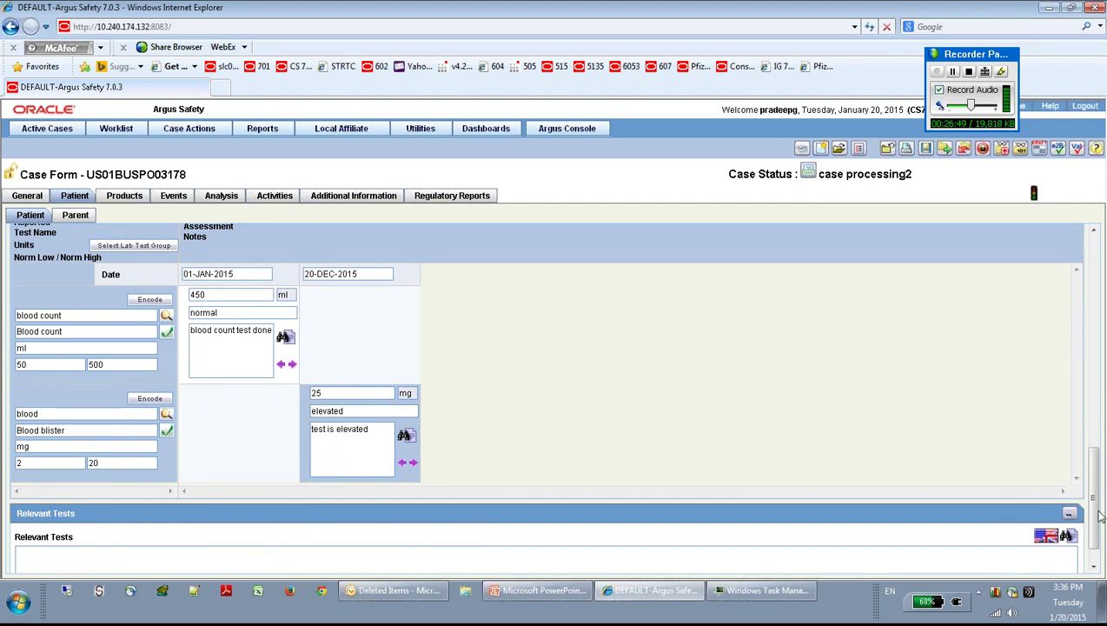
{"action": "left_click_drag", "start_coordinate": [1095, 515], "coordinate": [1096, 526]}
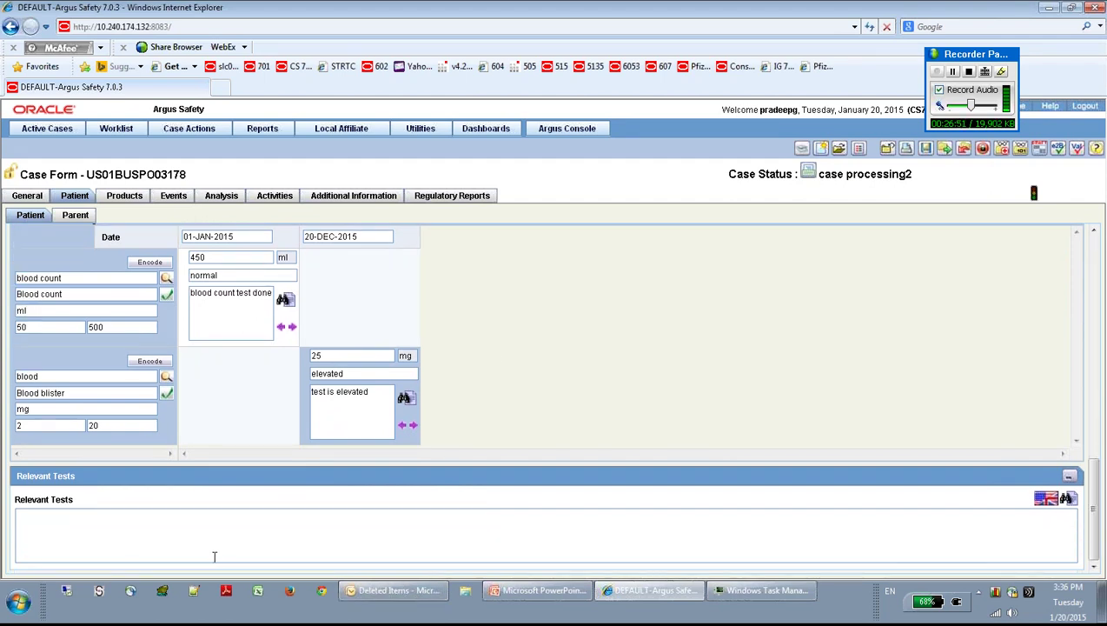
{"action": "left_click", "coordinate": [132, 545]}
{"action": "type", "text": "test information is evernter"}
{"action": "key", "text": "BackSpace"}
{"action": "key", "text": "BackSpace"}
{"action": "key", "text": "BackSpace"}
{"action": "key", "text": "BackSpace"}
{"action": "key", "text": "BackSpace"}
{"action": "key", "text": "BackSpace"}
{"action": "key", "text": "BackSpace"}
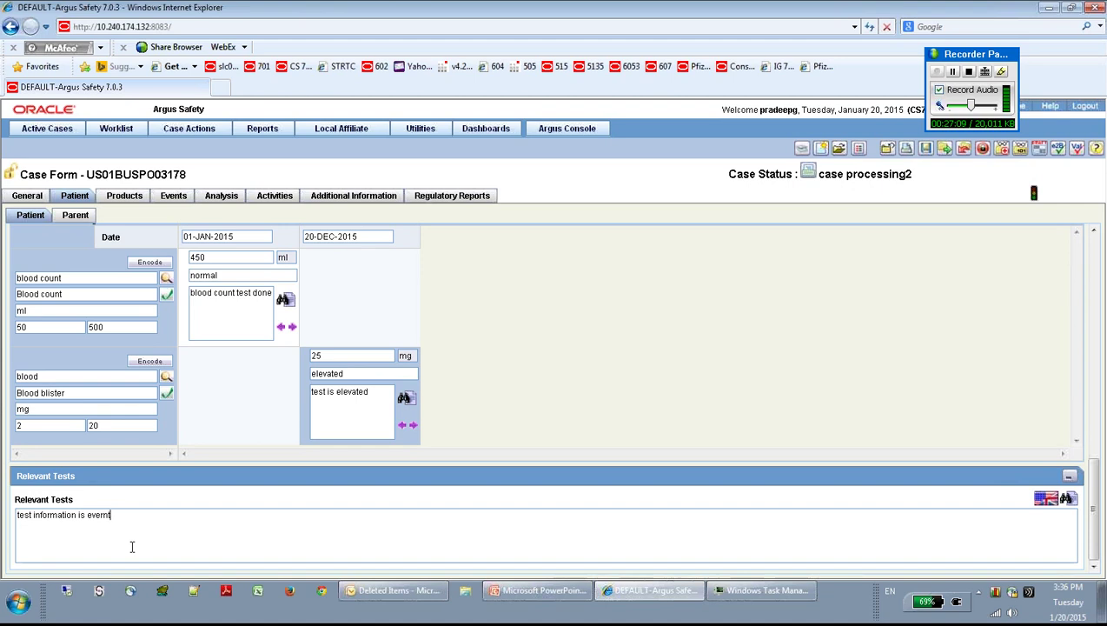
{"action": "type", "text": "ntered here."}
{"action": "left_click", "coordinate": [1054, 505]}
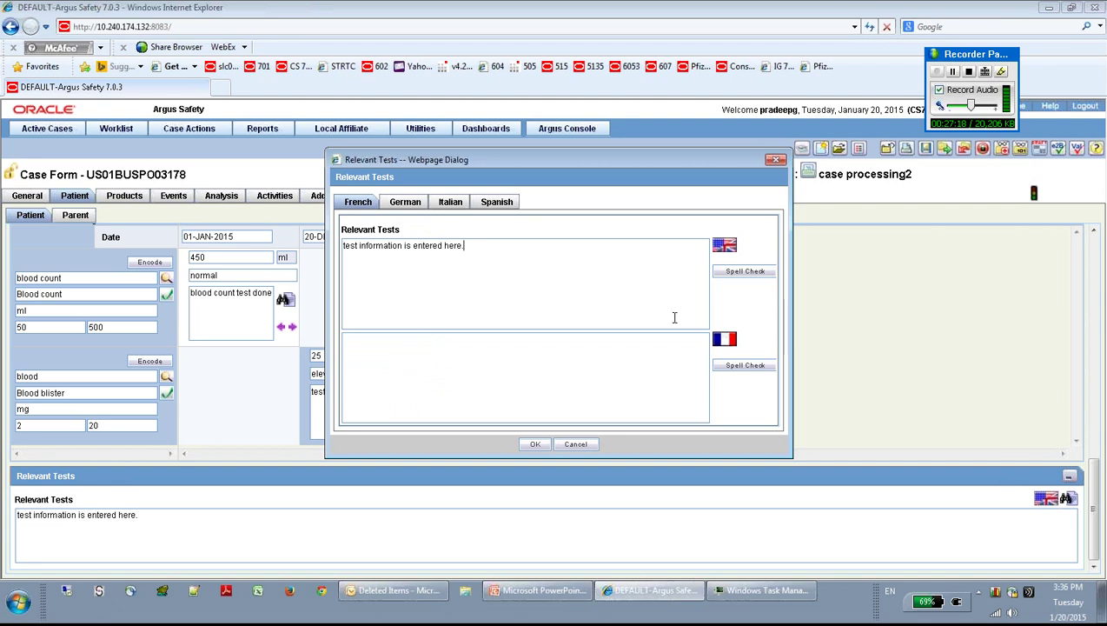
Step: Enter 'French test information' as the French translation of the relevant tests text
{"action": "left_click_drag", "start_coordinate": [435, 163], "coordinate": [585, 185]}
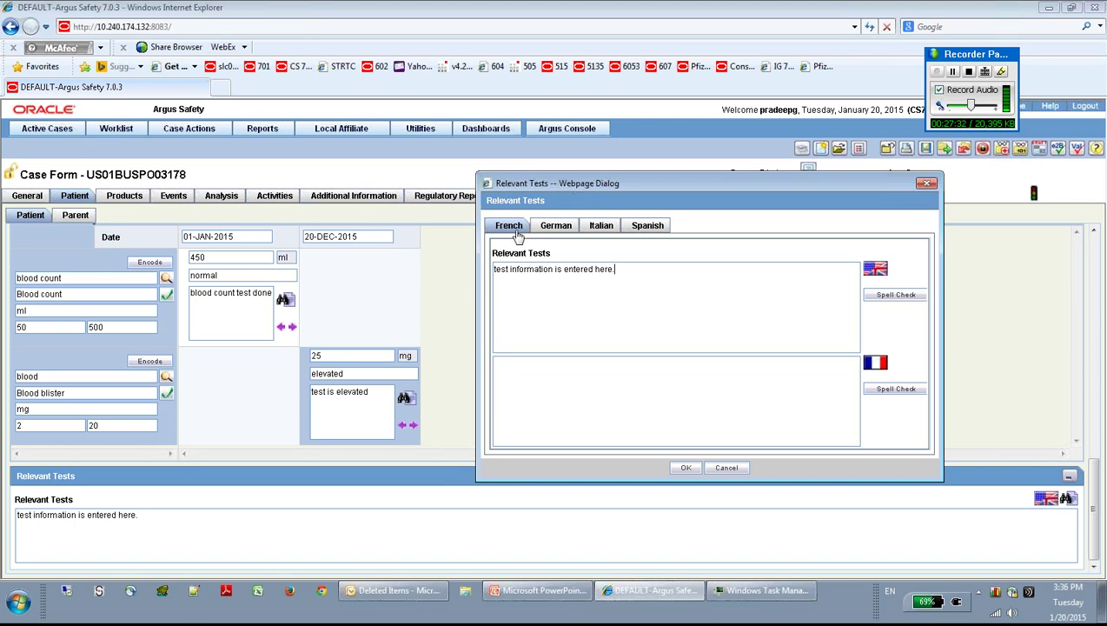
{"action": "left_click", "coordinate": [556, 225]}
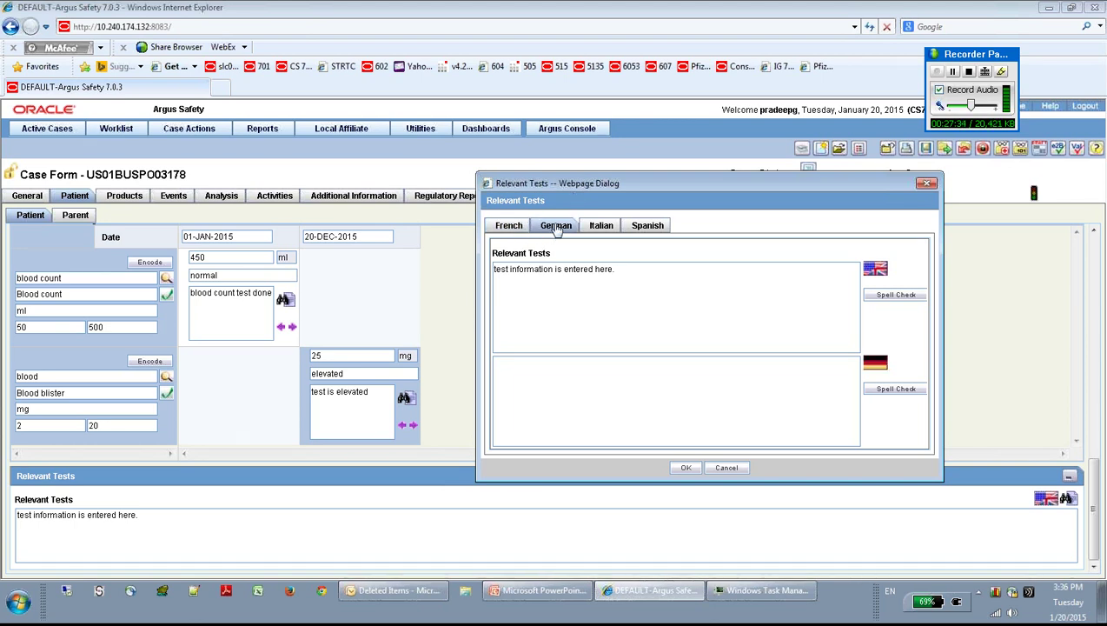
{"action": "left_click", "coordinate": [601, 225]}
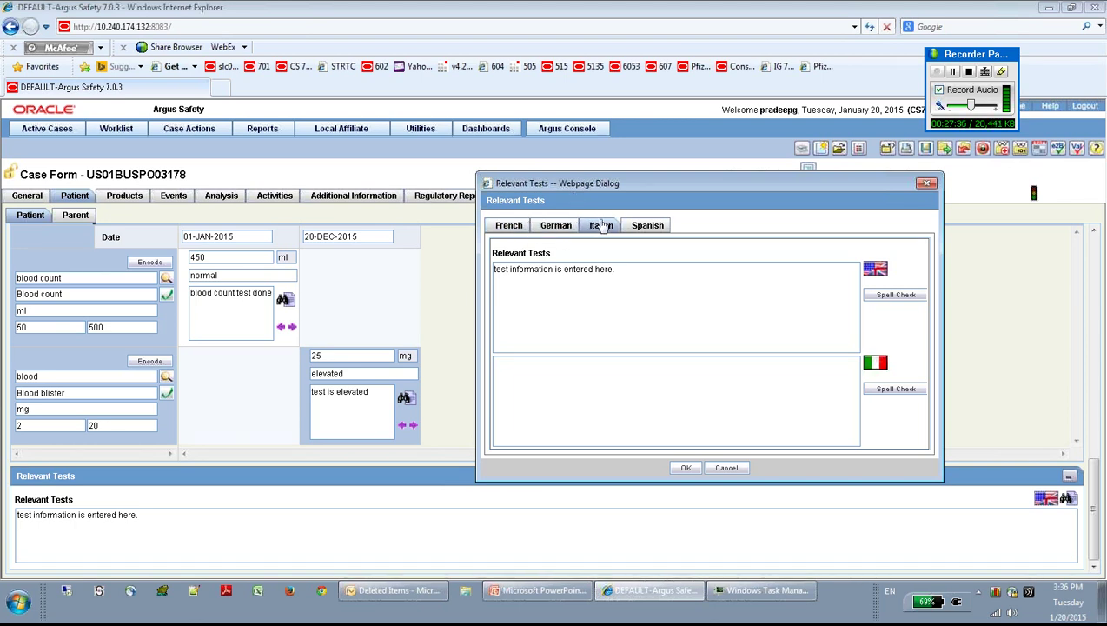
{"action": "left_click", "coordinate": [650, 227]}
{"action": "left_click", "coordinate": [509, 226]}
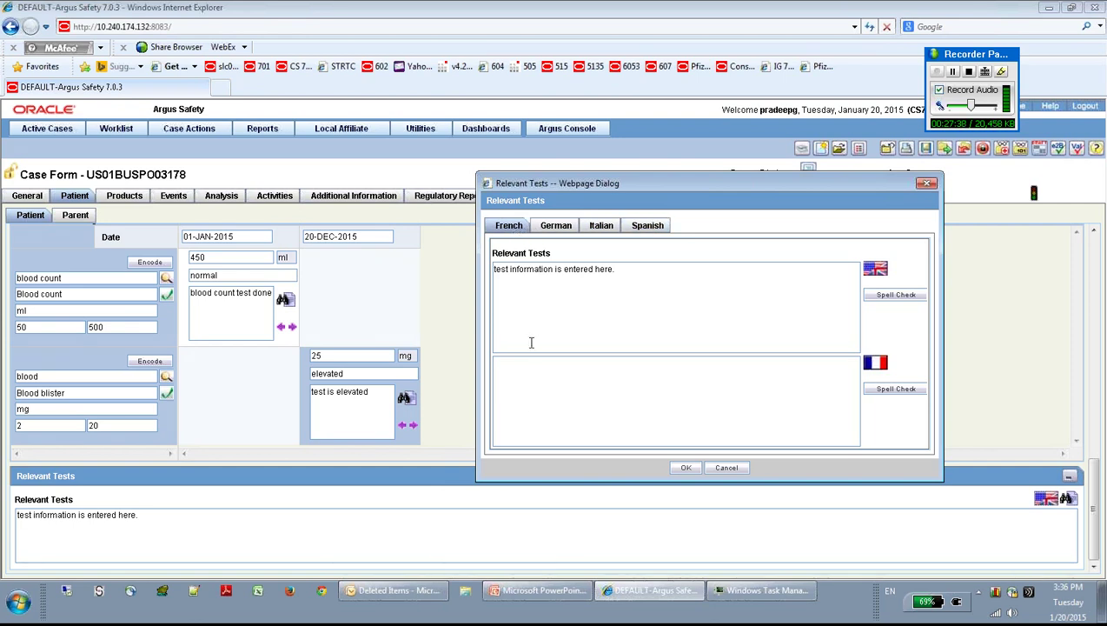
{"action": "left_click", "coordinate": [534, 391]}
{"action": "type", "text": "French t"}
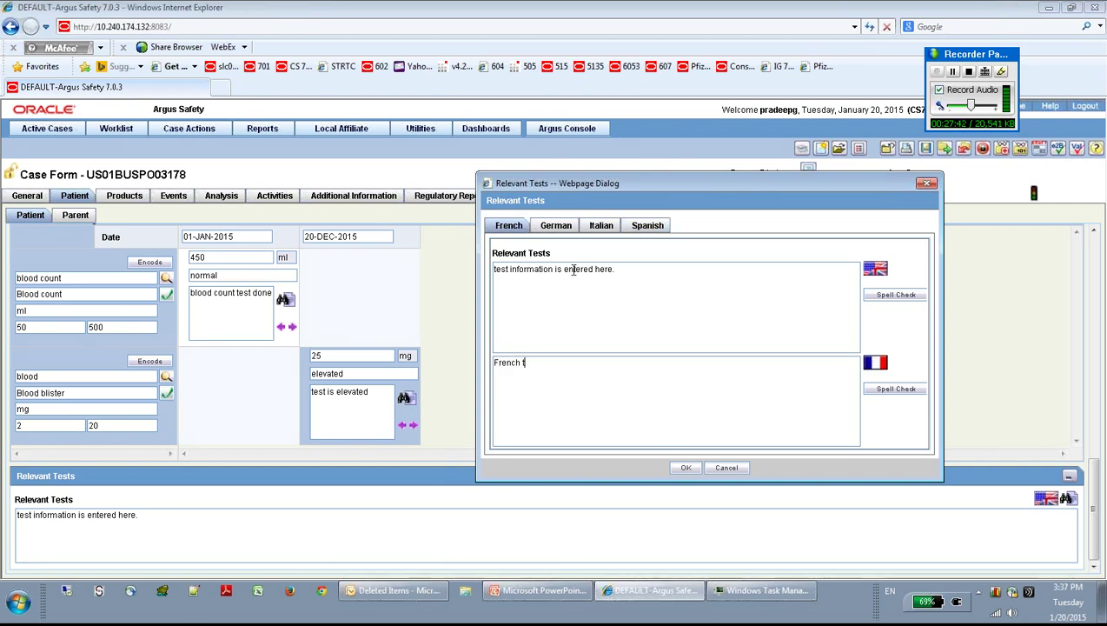
{"action": "type", "text": "est information"}
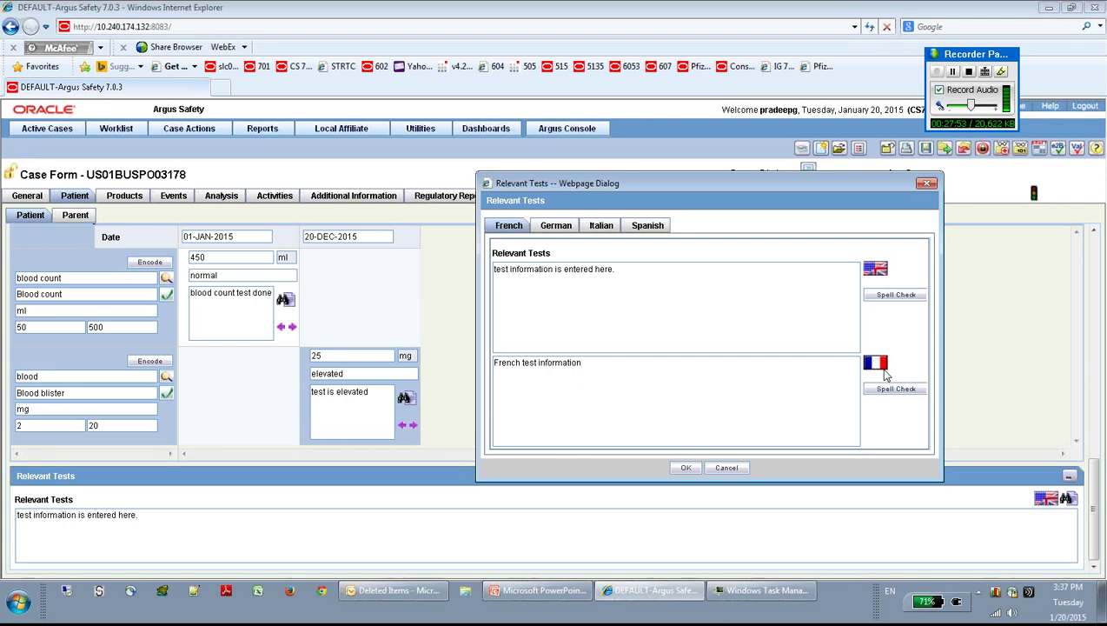
{"action": "left_click", "coordinate": [722, 408]}
Step: Enter 'German information entered' as the German translation
{"action": "left_click", "coordinate": [556, 225]}
{"action": "left_click", "coordinate": [551, 391]}
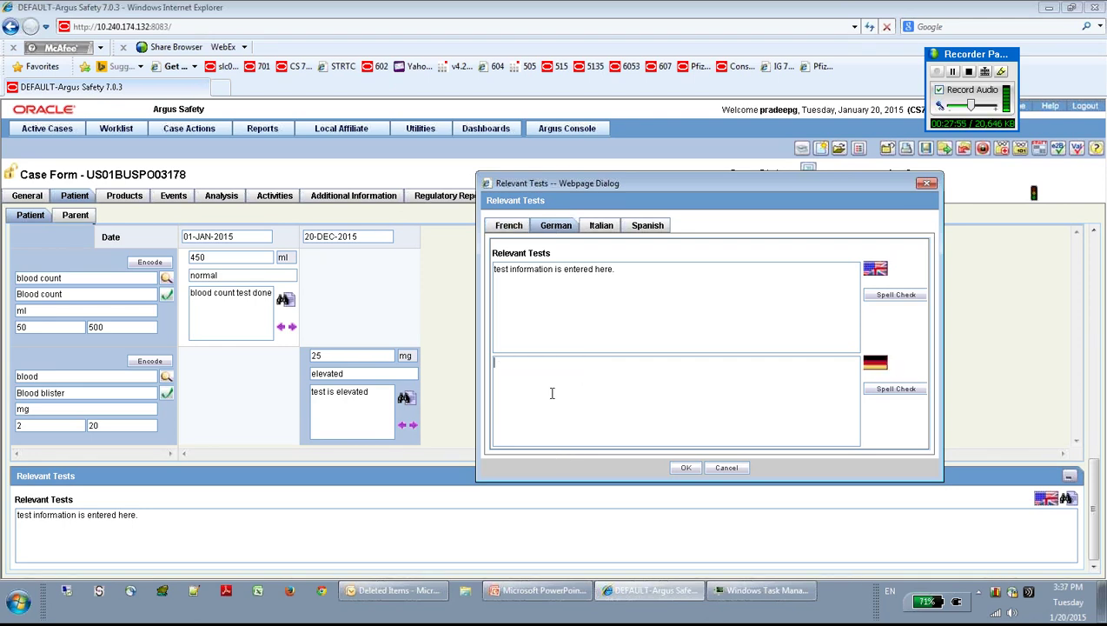
{"action": "type", "text": "German information enterede"}
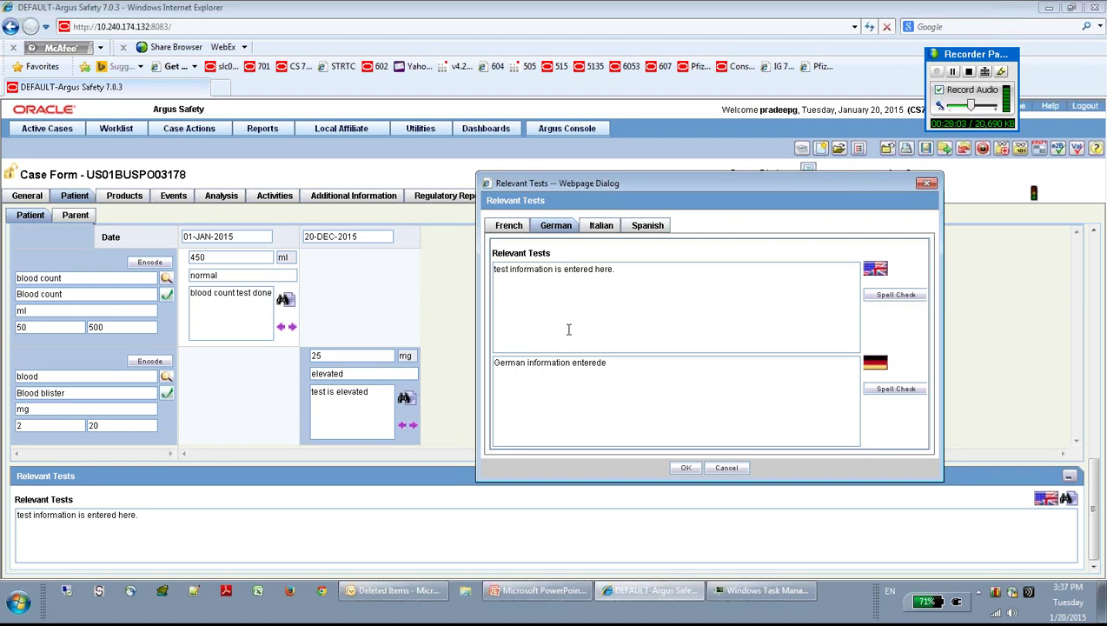
Step: Enter 'italian information entered' as the Italian translation
{"action": "left_click", "coordinate": [601, 230]}
{"action": "left_click", "coordinate": [558, 380]}
{"action": "type", "text": "it"}
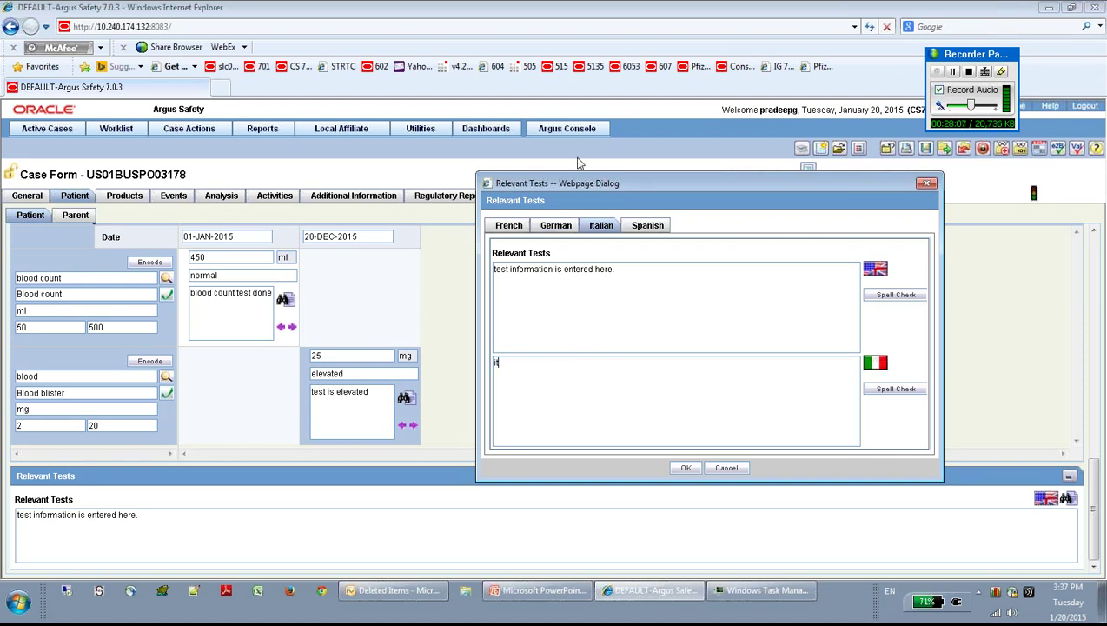
{"action": "type", "text": "alia"}
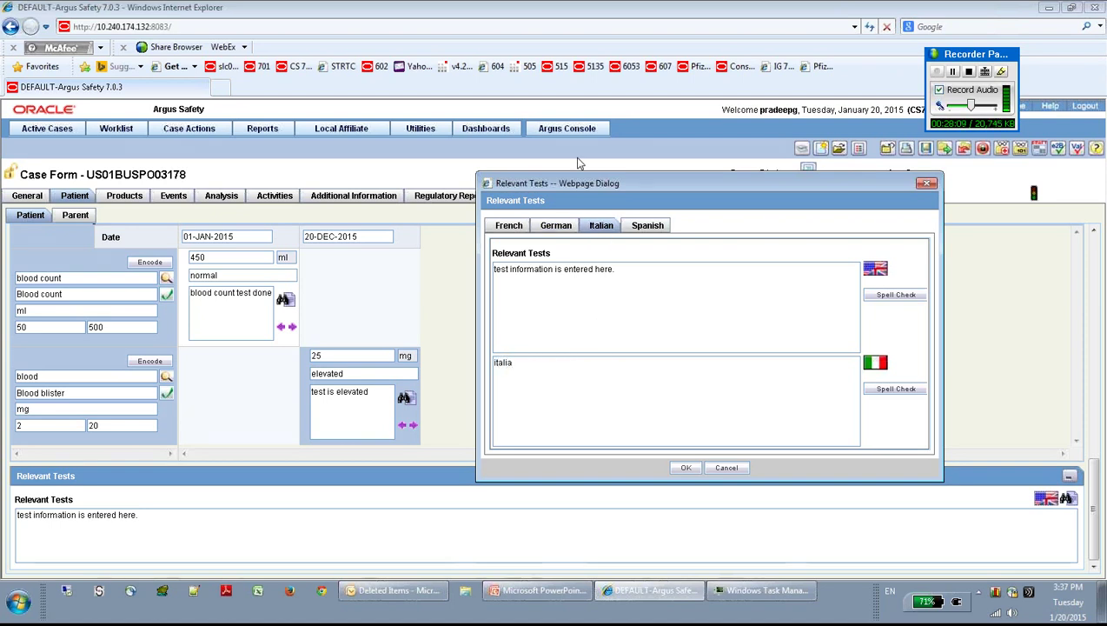
{"action": "type", "text": "n informaiton entered"}
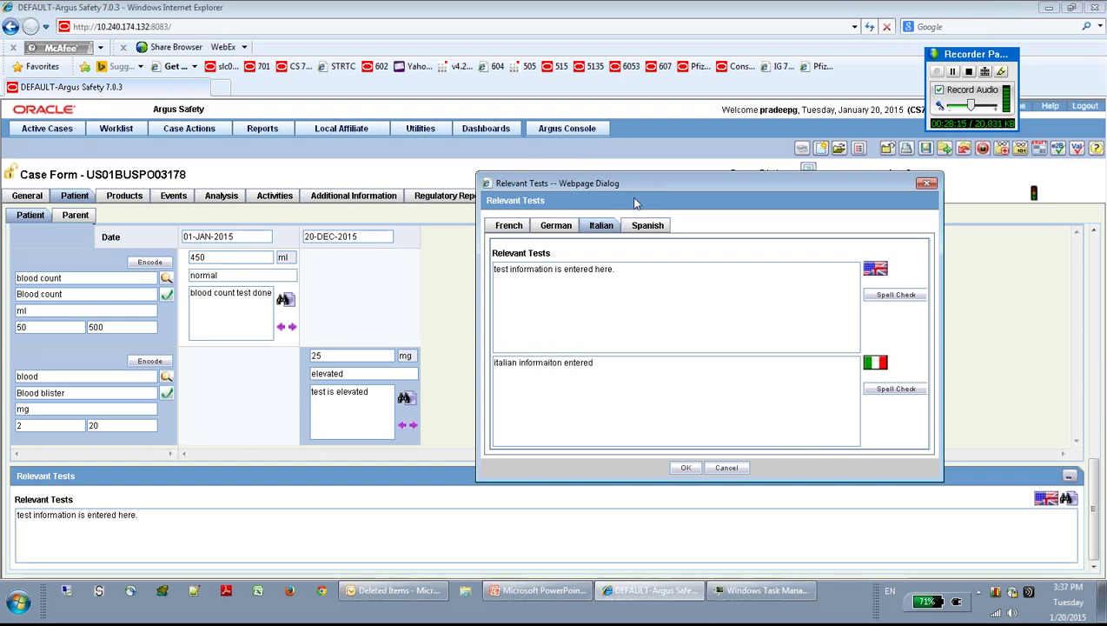
Step: Begin the Spanish translation with 'Spanish information ente'
{"action": "left_click", "coordinate": [650, 228]}
{"action": "left_click", "coordinate": [556, 374]}
{"action": "type", "text": "Sa"}
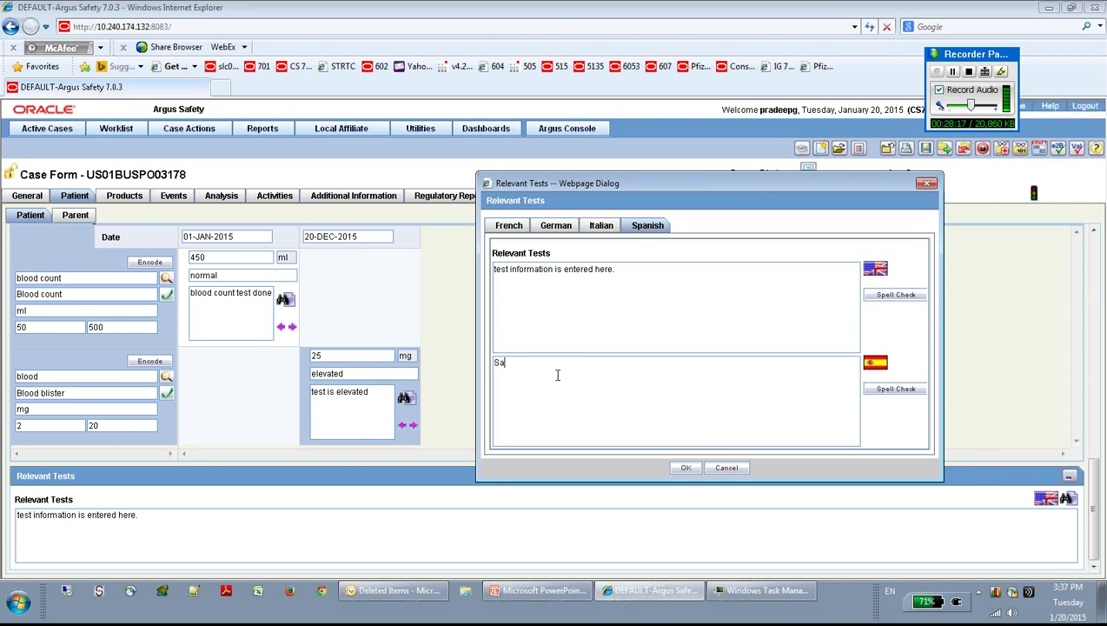
{"action": "type", "text": "p"}
{"action": "key", "text": "BackSpace"}
{"action": "key", "text": "BackSpace"}
{"action": "type", "text": "panish "}
{"action": "type", "text": "fio"}
{"action": "key", "text": "BackSpace"}
{"action": "type", "text": "information en"}
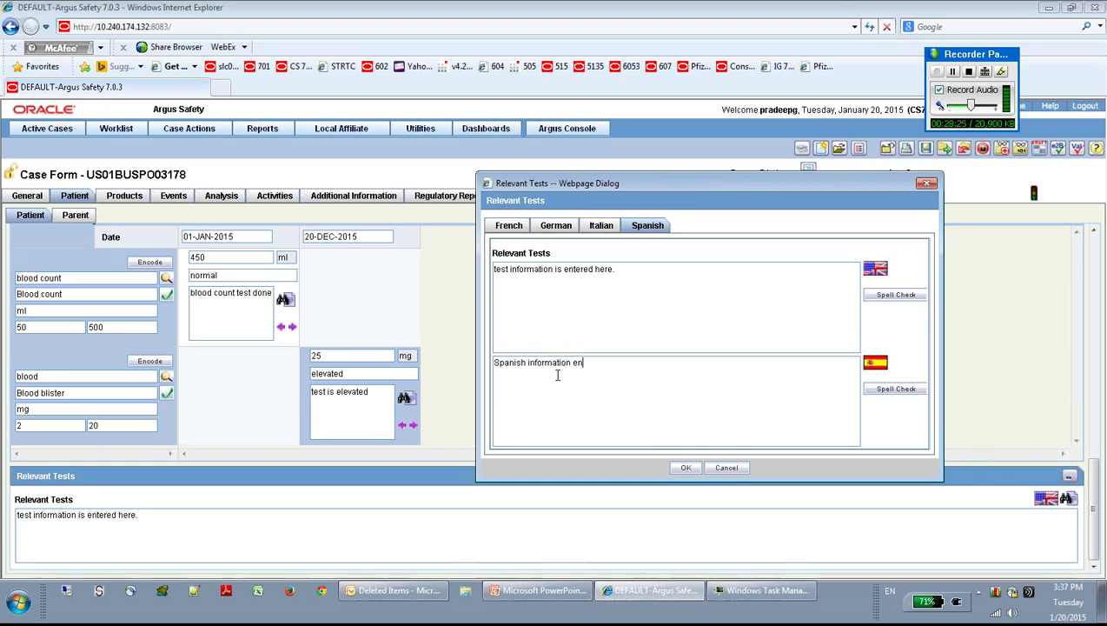
{"action": "type", "text": "tered"}
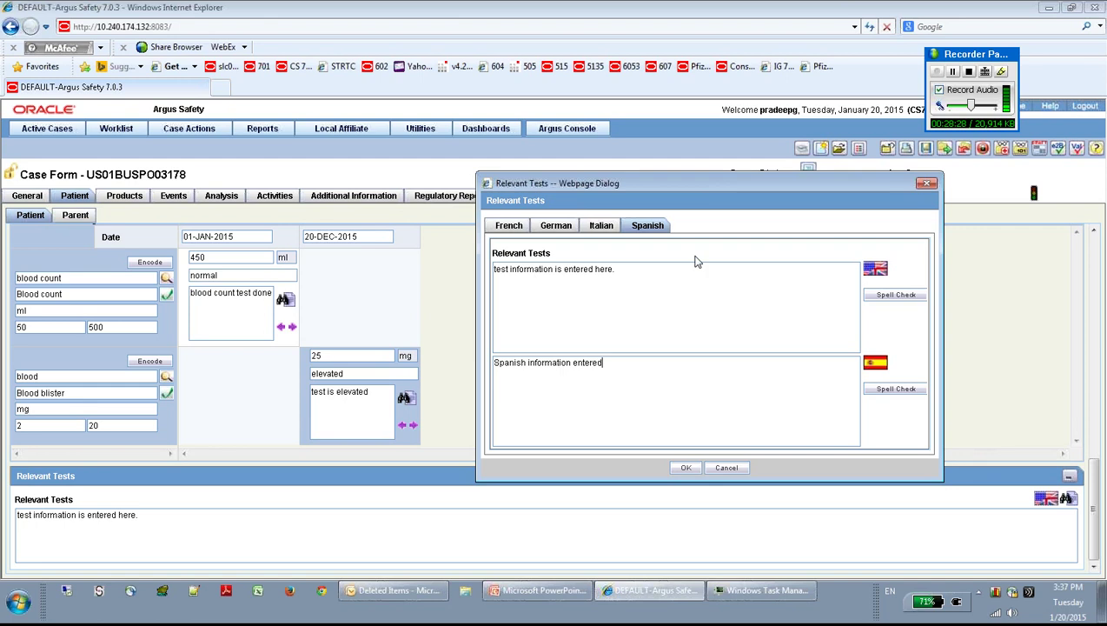
Step: Confirm the four Relevant Tests translations and save the case
{"action": "left_click", "coordinate": [685, 468]}
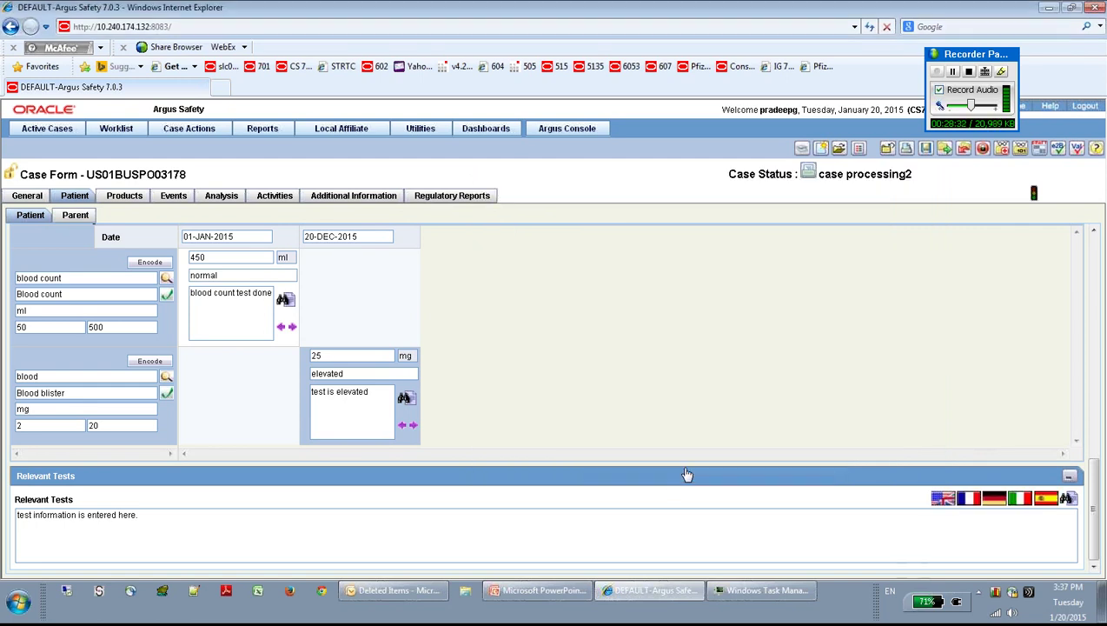
{"action": "left_click", "coordinate": [925, 150]}
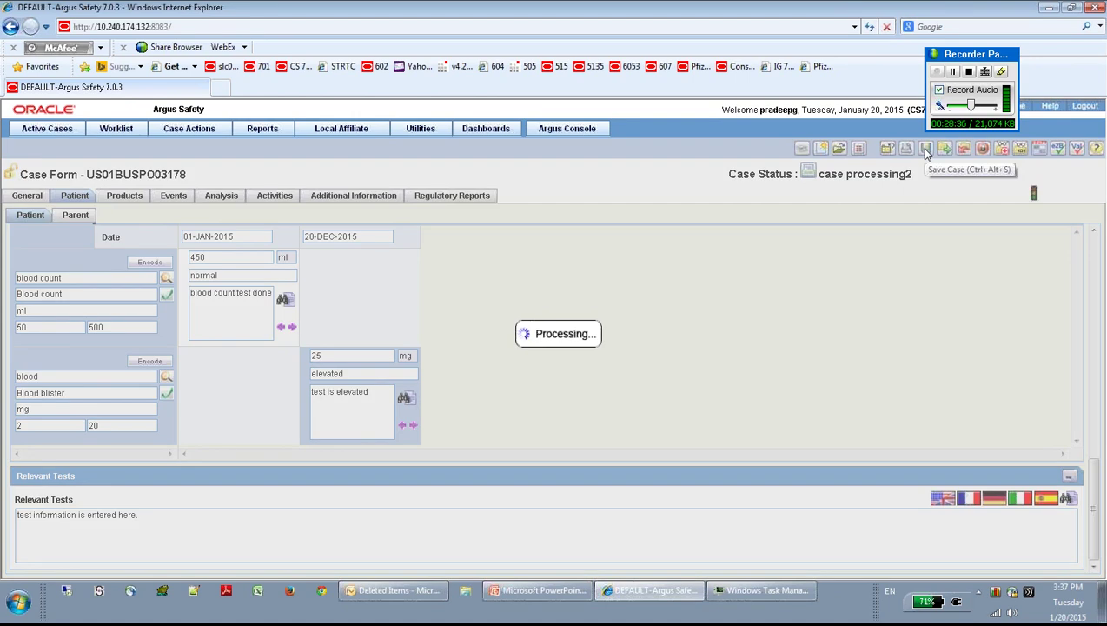
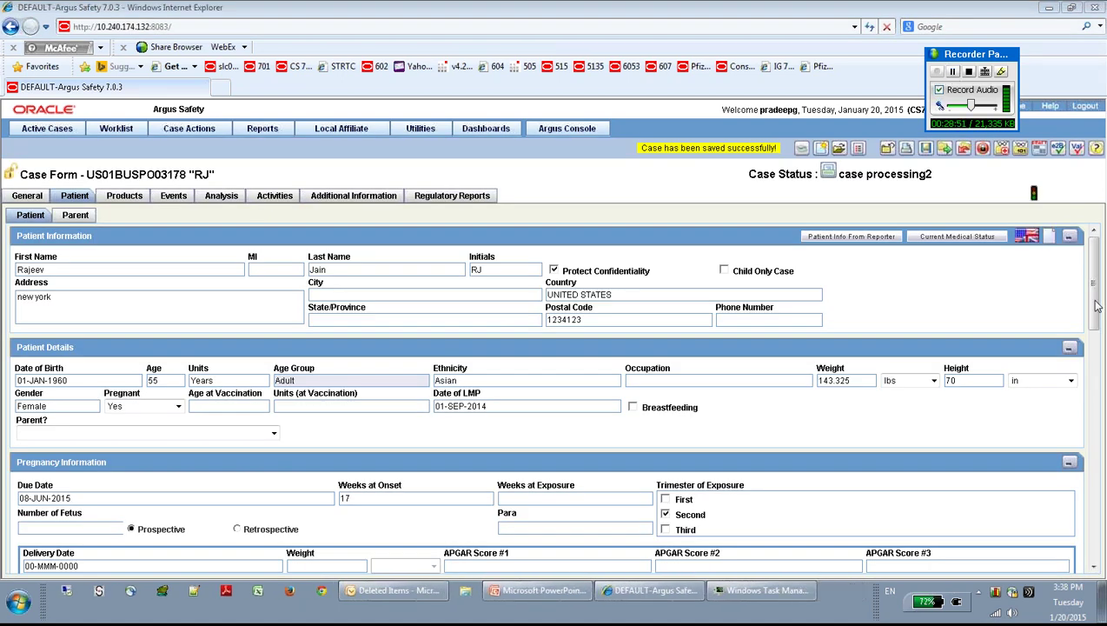
Step: Open the Italian version of the Relevant Tests note and close it unchanged
{"action": "left_click_drag", "start_coordinate": [1097, 306], "coordinate": [1101, 538]}
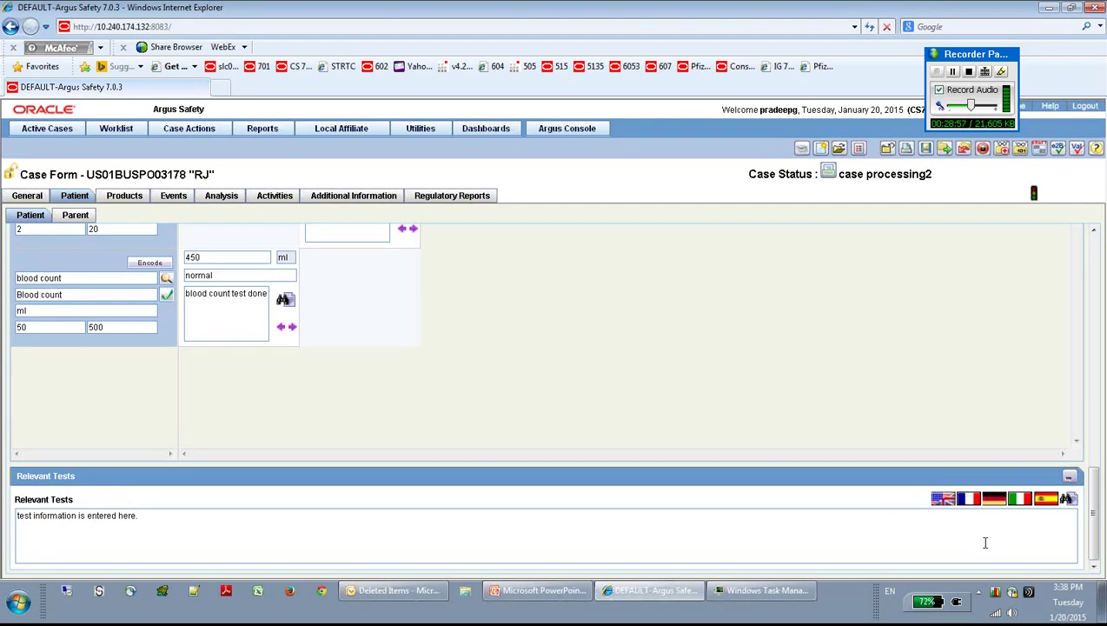
{"action": "left_click", "coordinate": [1021, 499]}
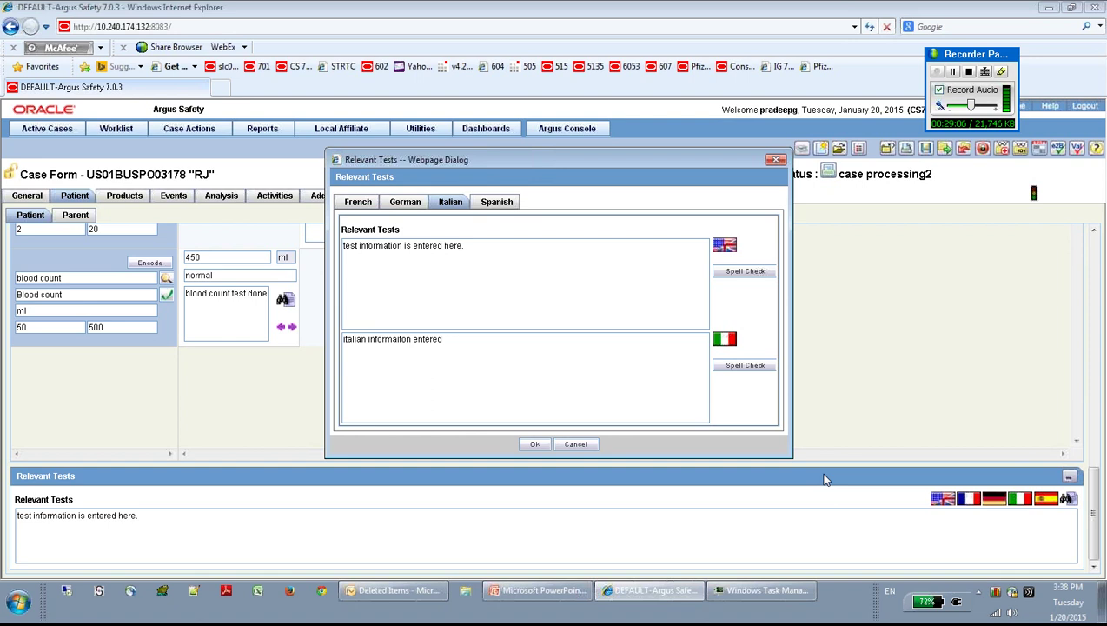
{"action": "left_click", "coordinate": [576, 445]}
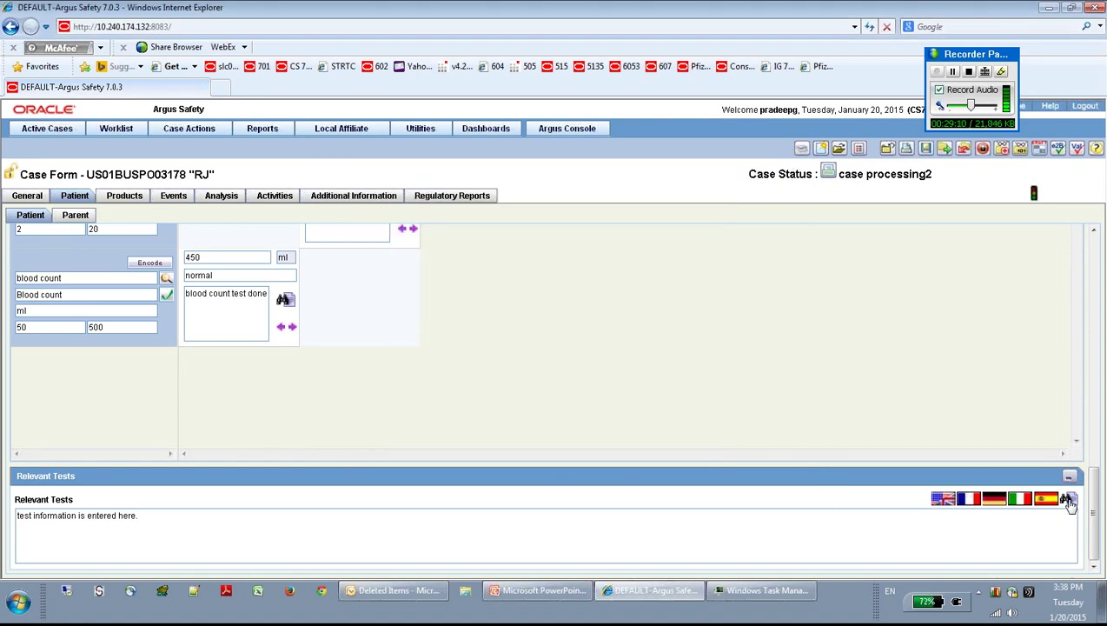
Step: Open the Relevant Tests note in the larger editor, reposition it, and enlarge the font twice
{"action": "left_click", "coordinate": [1068, 499]}
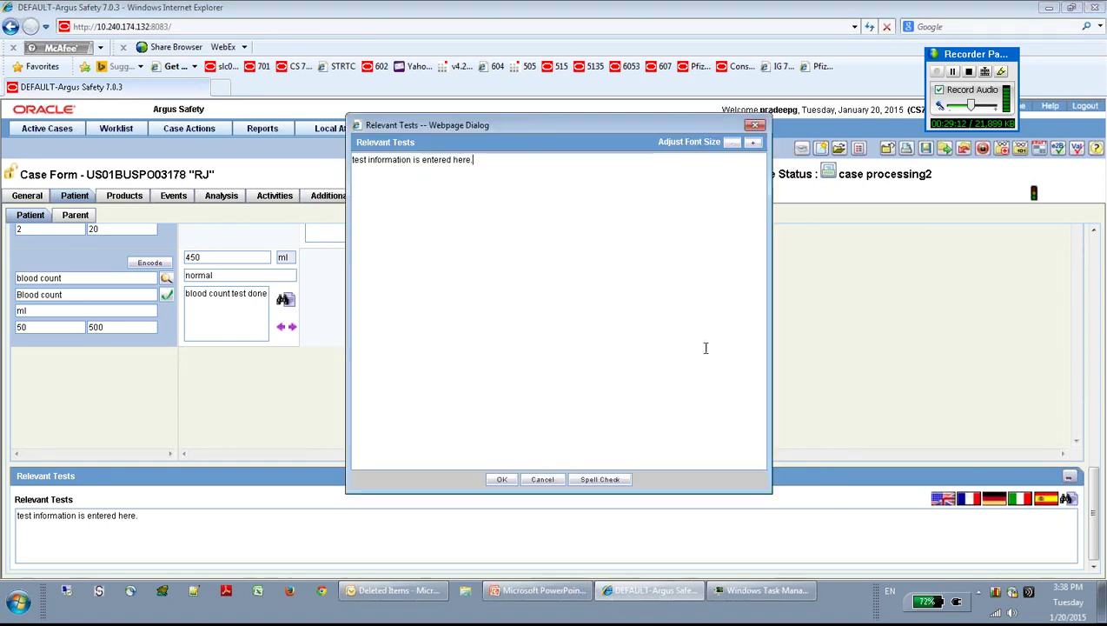
{"action": "left_click_drag", "start_coordinate": [557, 116], "coordinate": [531, 172]}
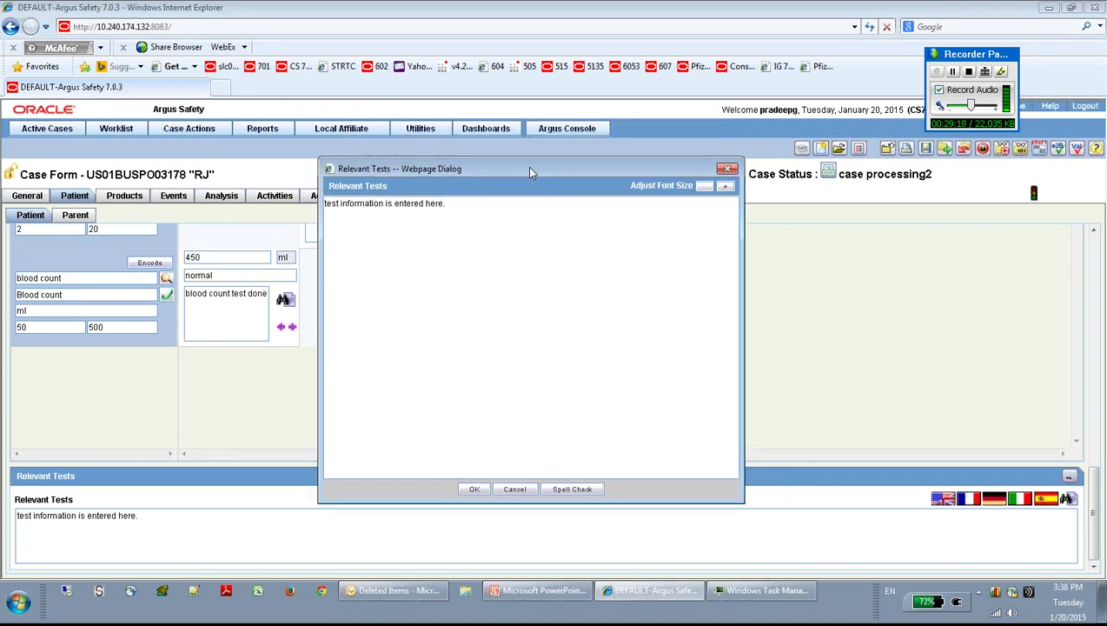
{"action": "left_click_drag", "start_coordinate": [529, 169], "coordinate": [524, 154]}
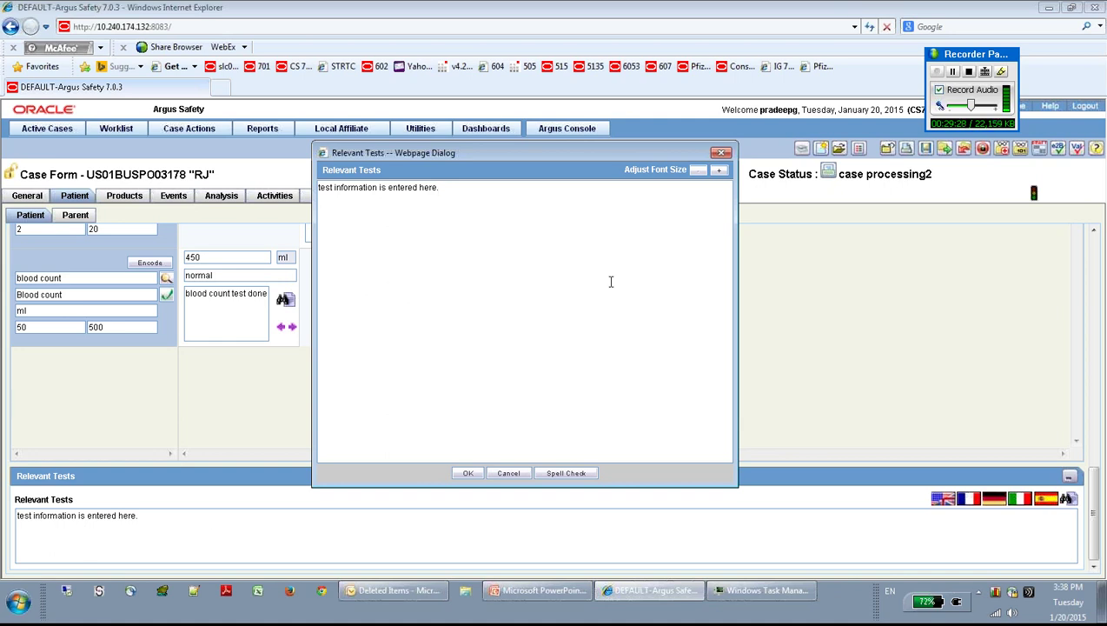
{"action": "left_click", "coordinate": [719, 172]}
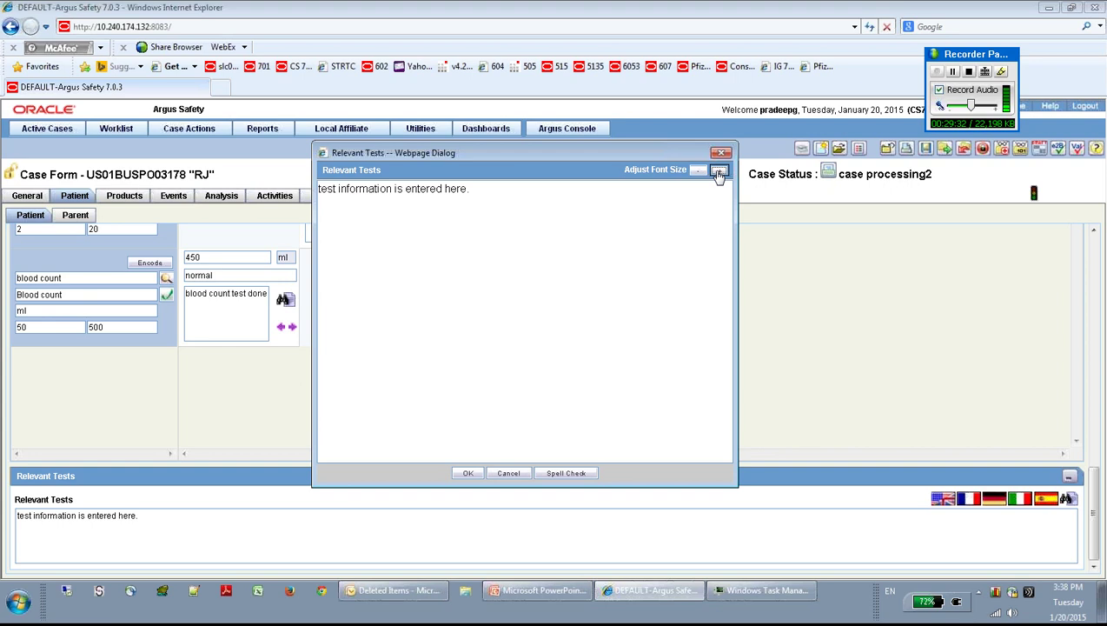
{"action": "left_click", "coordinate": [719, 172]}
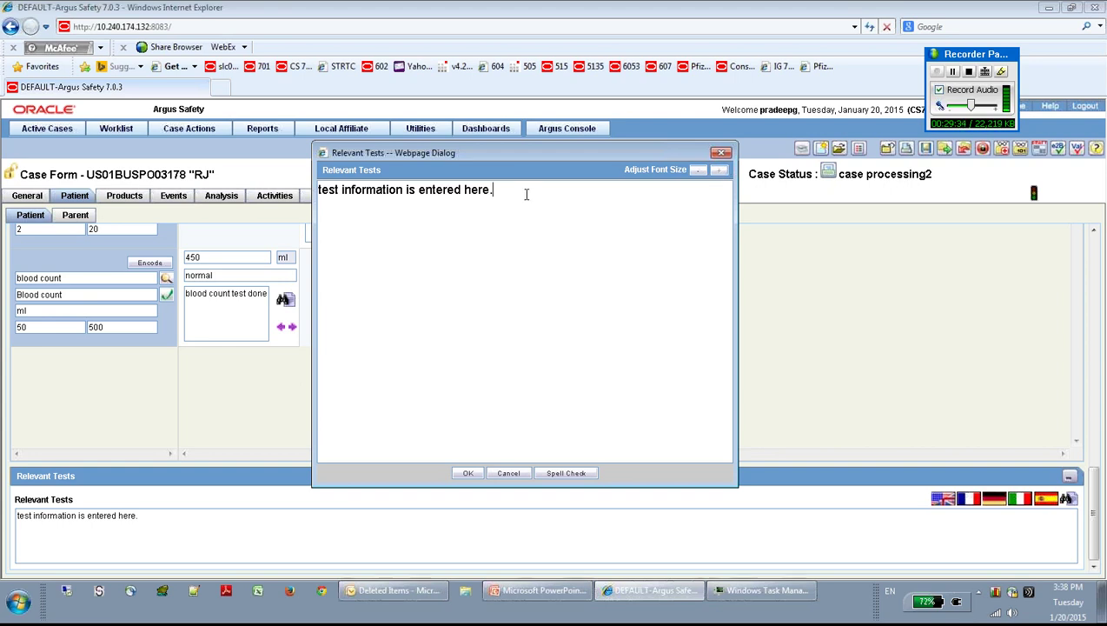
Step: Add the sentence 'Type the information clearly and comfortably.' to the note
{"action": "type", "text": "Tye"}
{"action": "key", "text": "BackSpace"}
{"action": "type", "text": "pe the information "}
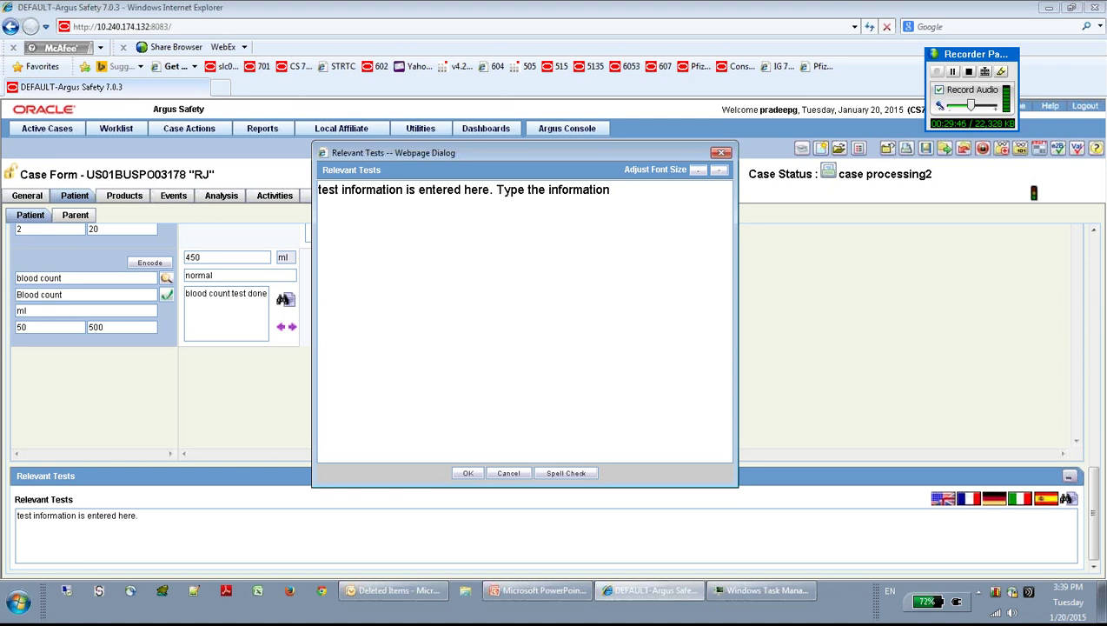
{"action": "type", "text": "clearly and con"}
{"action": "key", "text": "BackSpace"}
{"action": "type", "text": "m"}
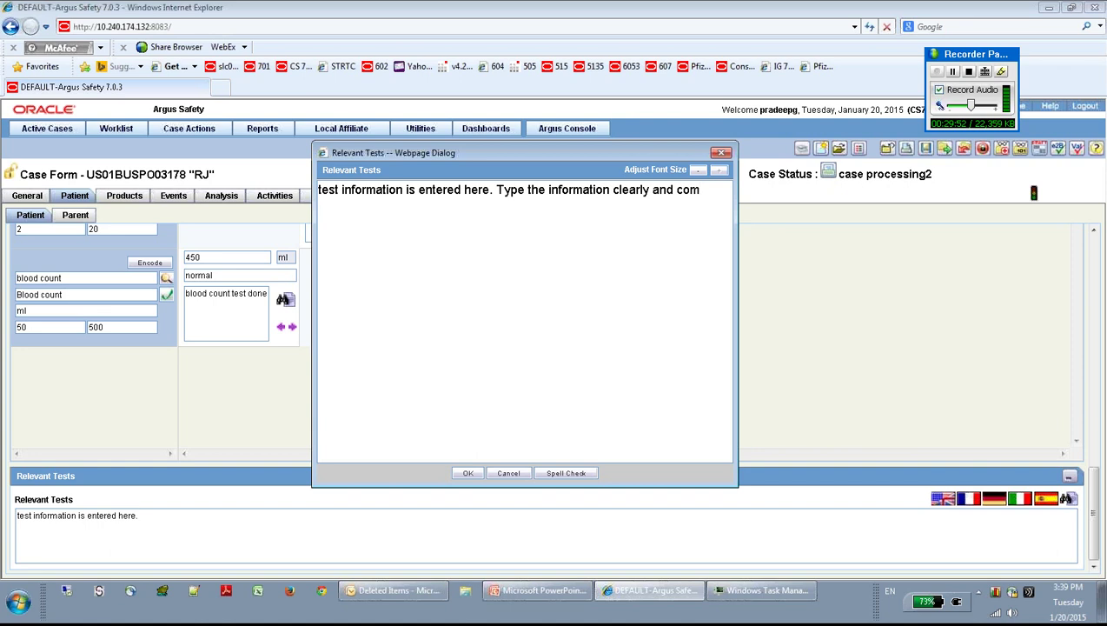
{"action": "type", "text": "fortably."}
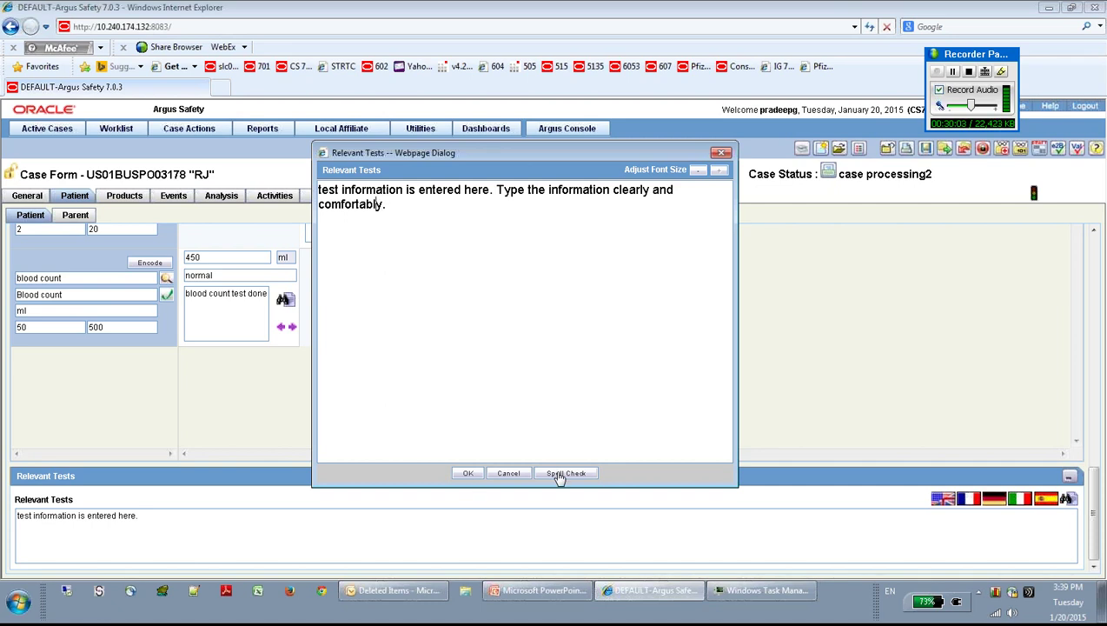
Step: Change a letter in 'information' and run Spell Check on the note
{"action": "left_click", "coordinate": [581, 193]}
{"action": "key", "text": "BackSpace"}
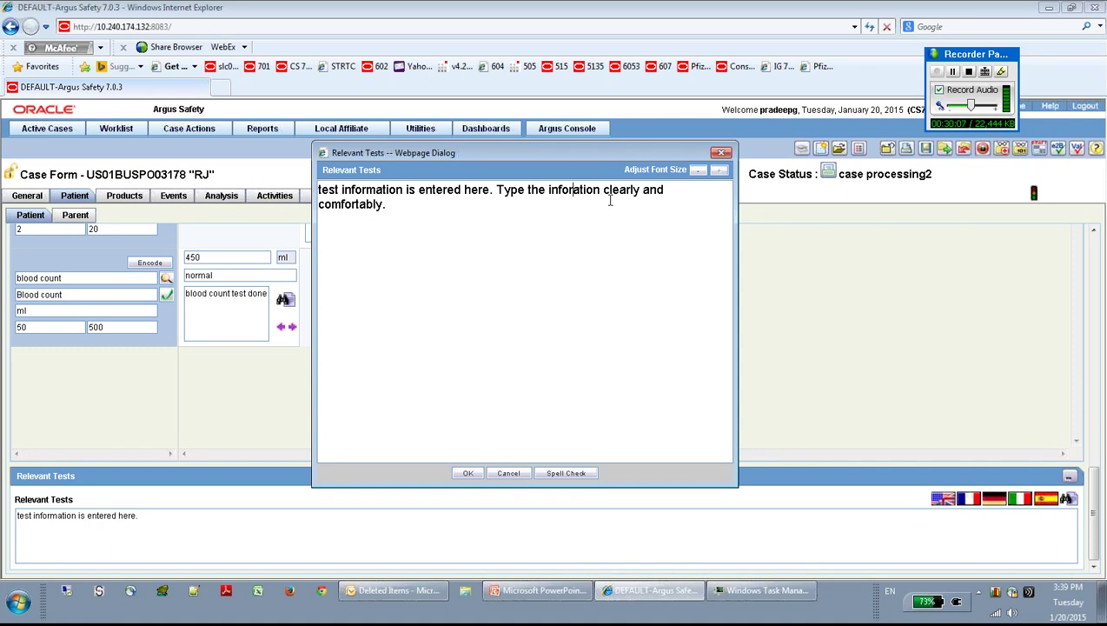
{"action": "type", "text": "m"}
{"action": "left_click", "coordinate": [602, 253]}
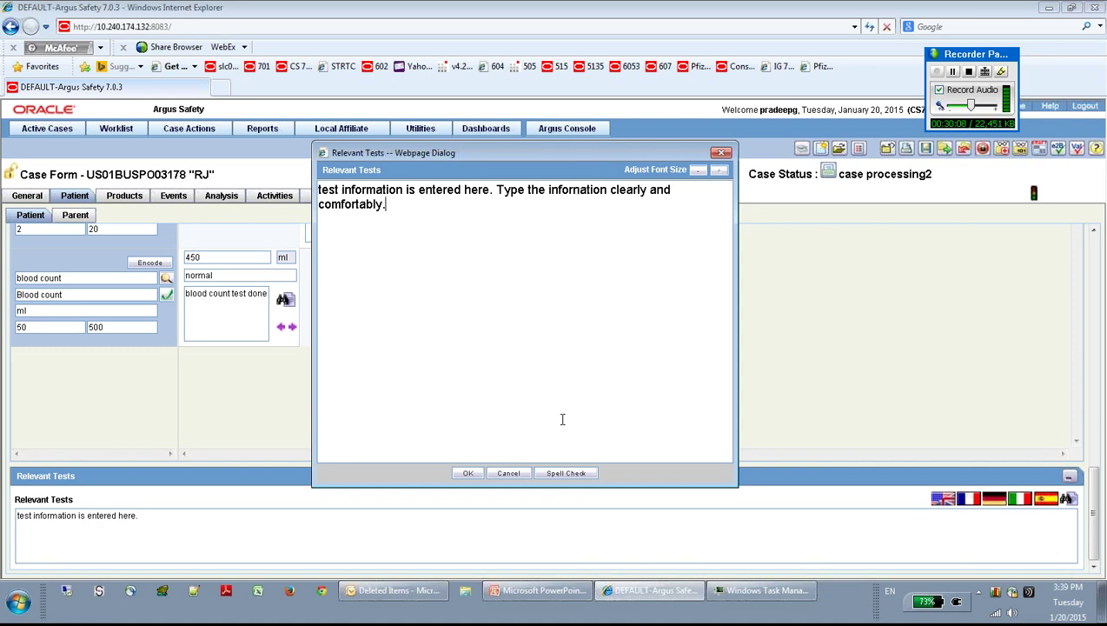
{"action": "left_click", "coordinate": [553, 473]}
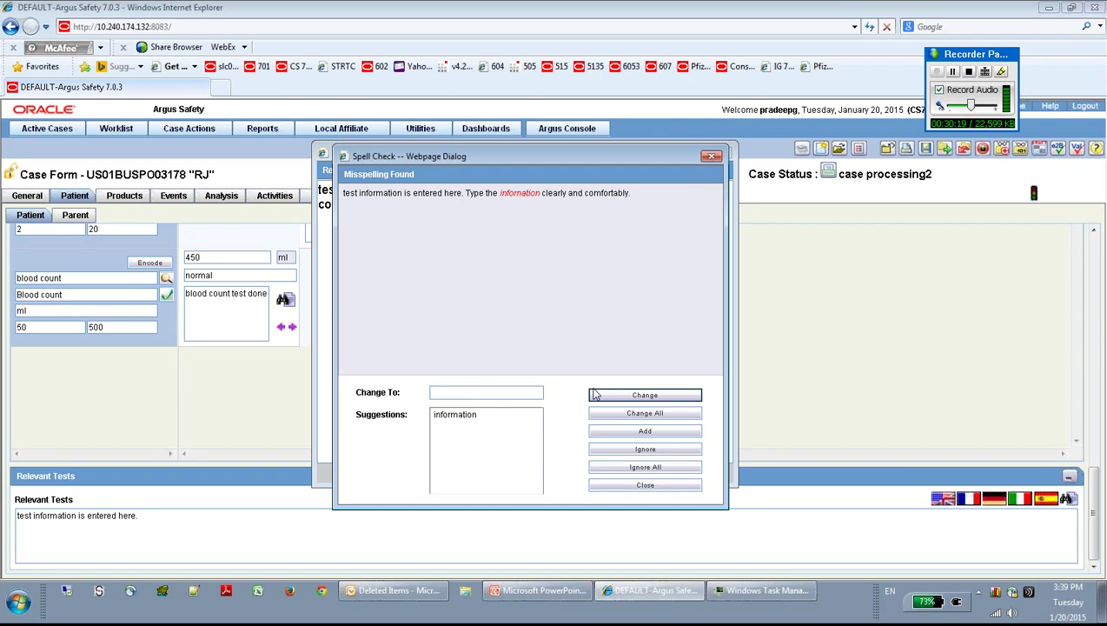
Step: Apply the suggested 'information' spelling and confirm the lengthened Relevant Tests note
{"action": "left_click", "coordinate": [470, 415]}
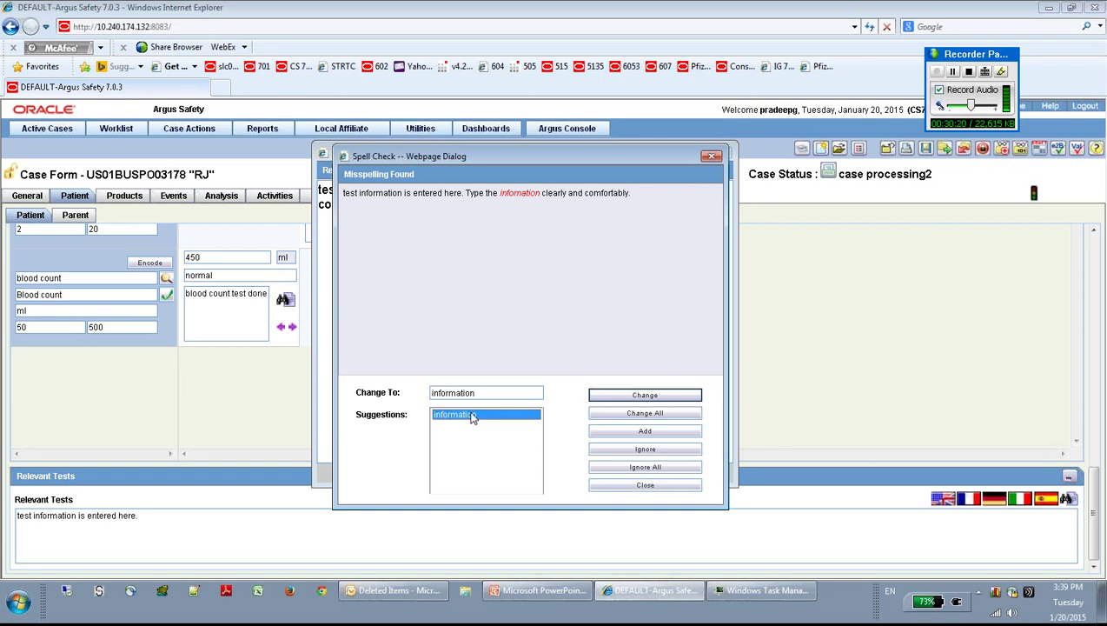
{"action": "left_click", "coordinate": [632, 398]}
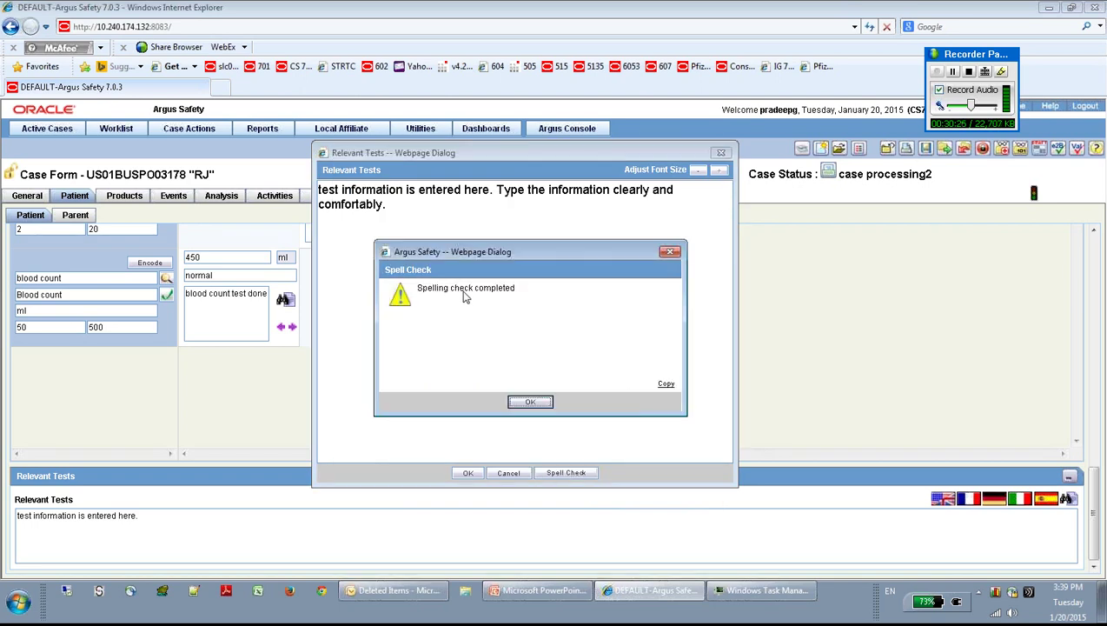
{"action": "left_click", "coordinate": [532, 403]}
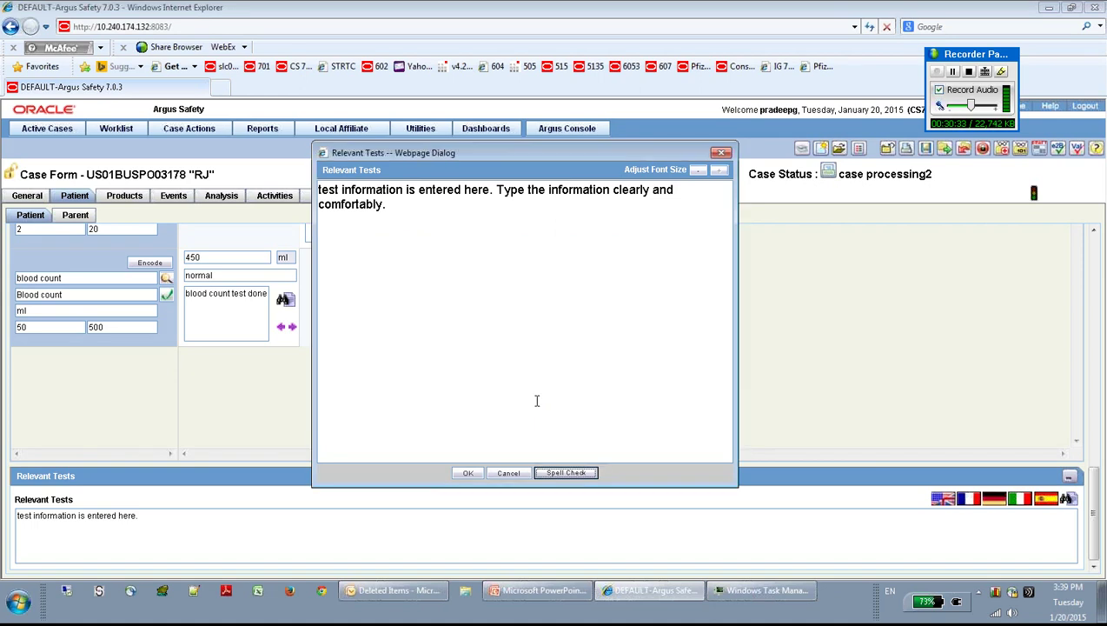
{"action": "left_click", "coordinate": [469, 474]}
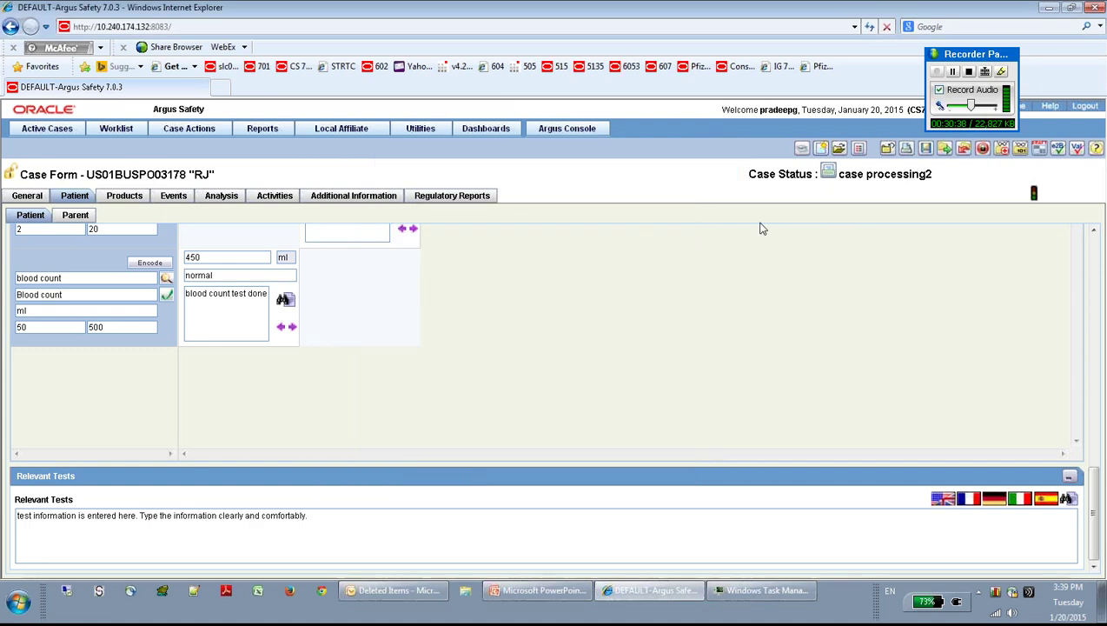
Step: Save the case with the toolbar icon and Case Actions > Save, then show the Parent sub-tab
{"action": "left_click", "coordinate": [927, 150]}
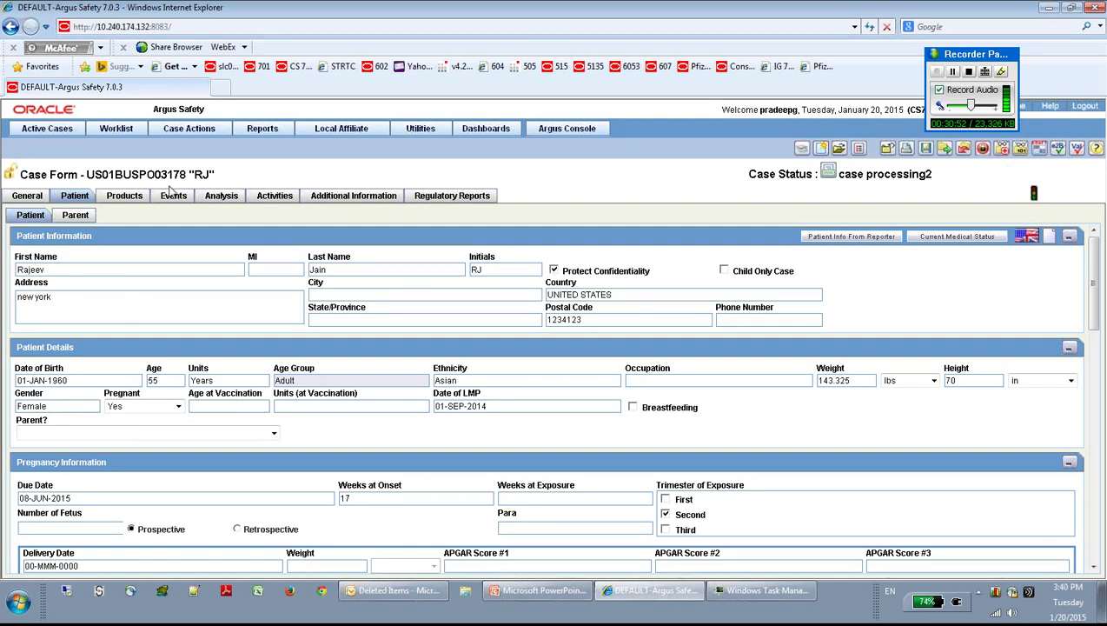
{"action": "left_click", "coordinate": [186, 131]}
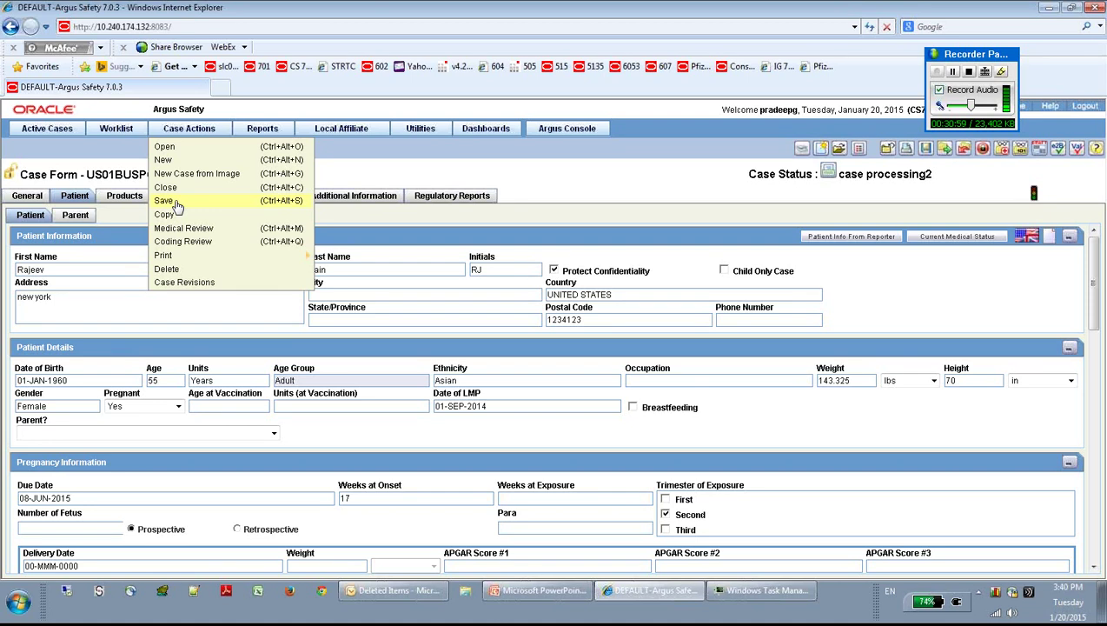
{"action": "left_click", "coordinate": [170, 201]}
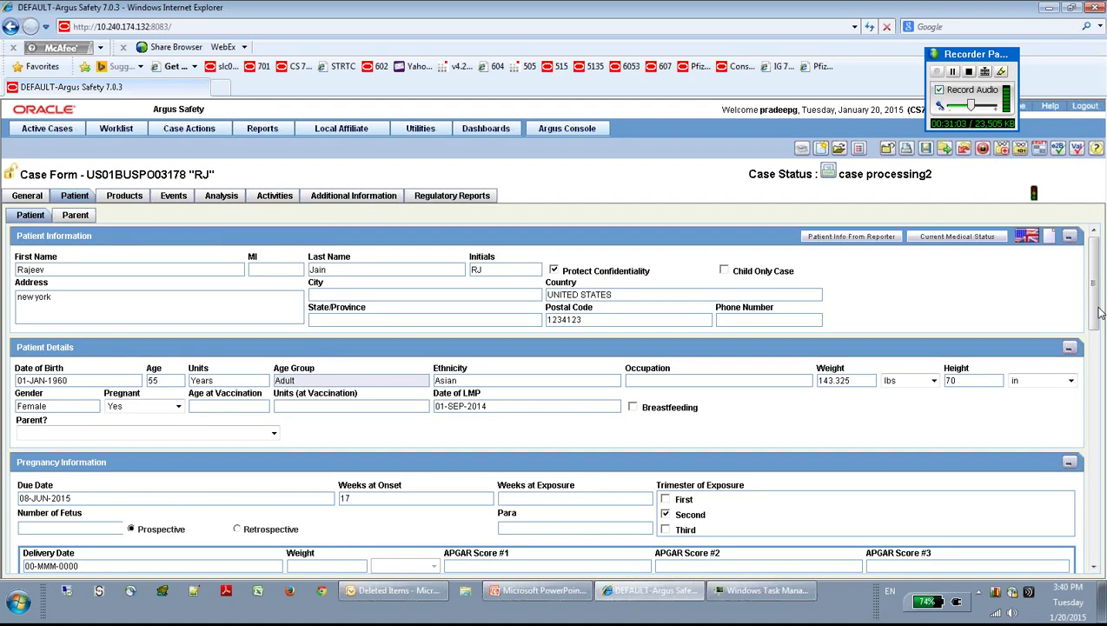
{"action": "mouse_move", "coordinate": [1099, 313]}
{"action": "left_mouse_down"}
{"action": "mouse_move", "coordinate": [1101, 512]}
{"action": "mouse_move", "coordinate": [1098, 304]}
{"action": "left_mouse_up"}
{"action": "left_click", "coordinate": [76, 215]}
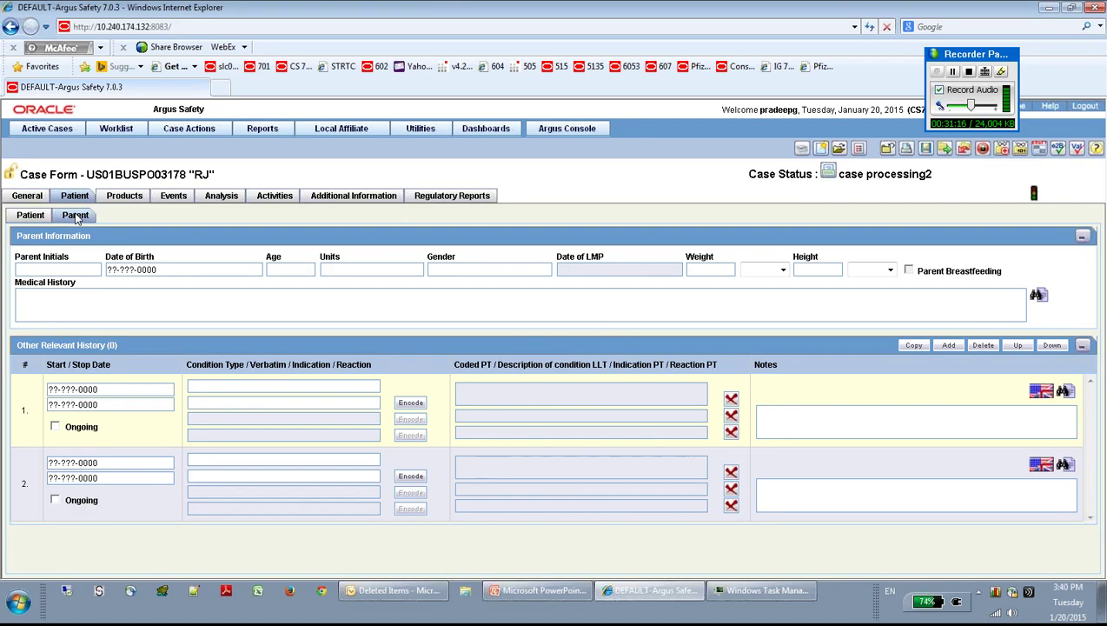
Step: Enter the parent's initials, birth date 01-JAN-1940, gender Male, weight 77 kgs and height 66 in
{"action": "left_click", "coordinate": [54, 270]}
{"action": "type", "text": "jj"}
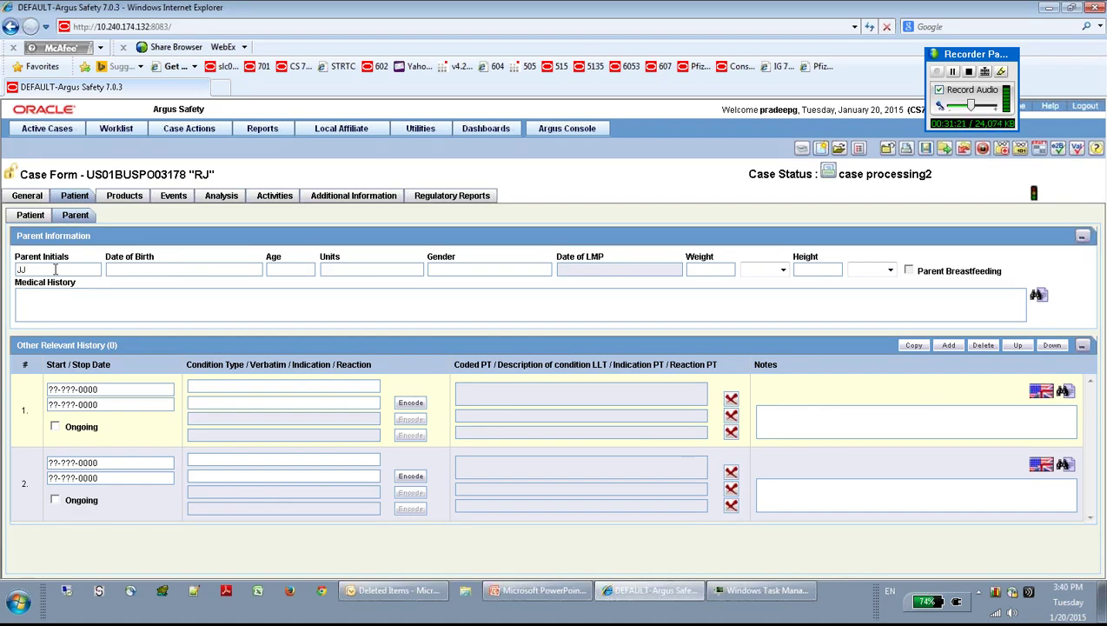
{"action": "type", "text": "01011940"}
{"action": "key", "text": "Tab"}
{"action": "left_click", "coordinate": [458, 270]}
{"action": "type", "text": "Male"}
{"action": "key", "text": "Tab"}
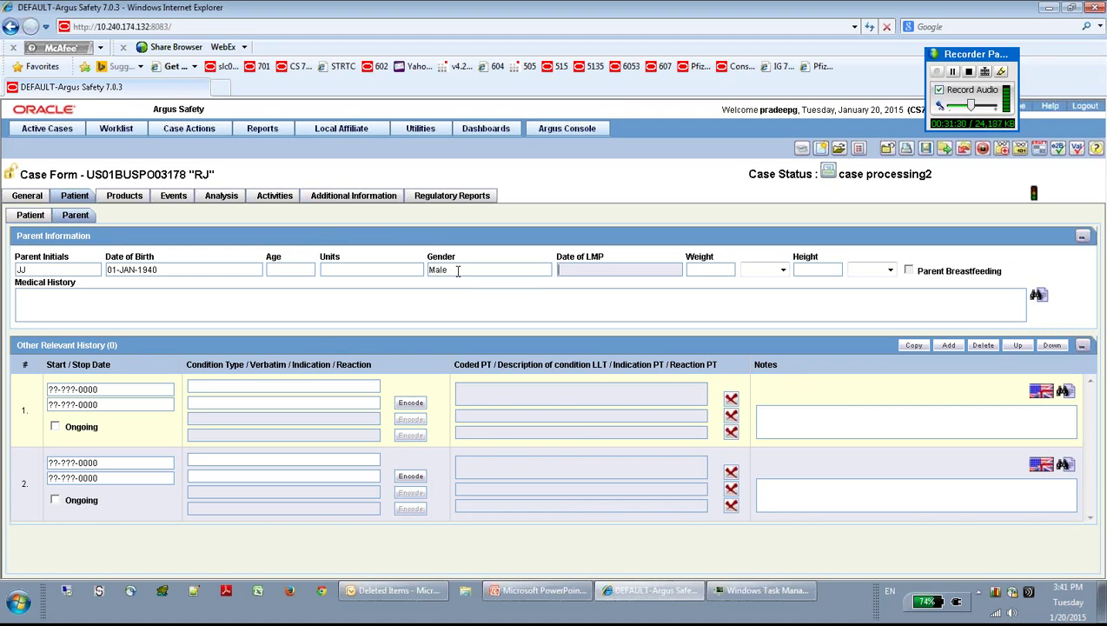
{"action": "left_click", "coordinate": [708, 271]}
{"action": "type", "text": "77k"}
{"action": "key", "text": "Tab"}
{"action": "key", "text": "Tab"}
{"action": "type", "text": "66"}
{"action": "key", "text": "Tab"}
Step: Open product Aaaa on the Products tab and check its 5 mg Concentration and Units fields
{"action": "left_click", "coordinate": [218, 306]}
{"action": "left_click", "coordinate": [124, 196]}
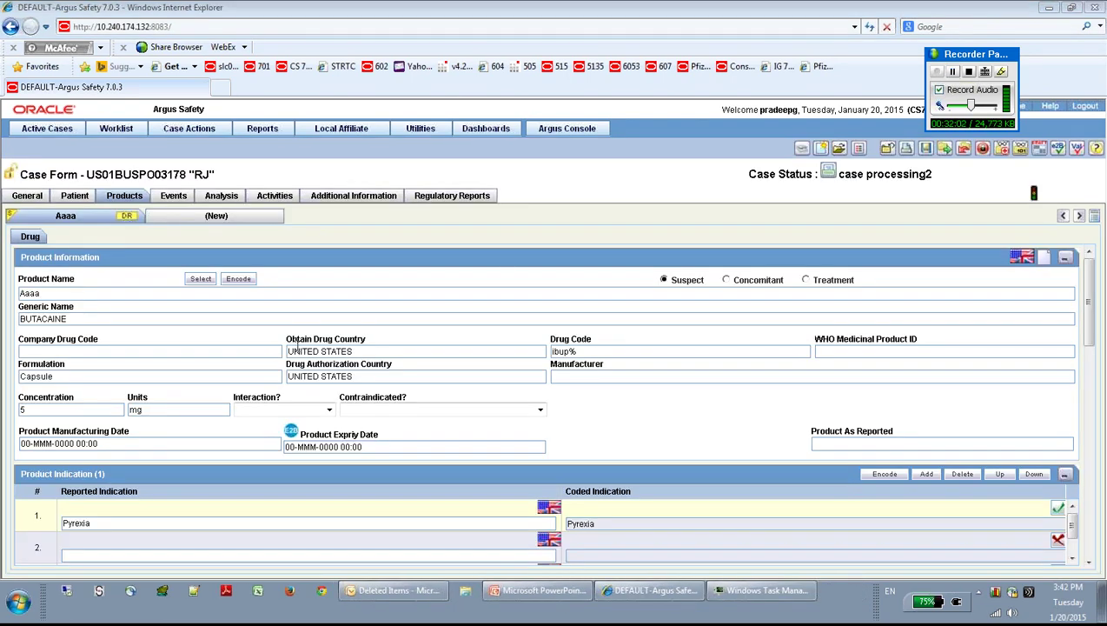
{"action": "left_click", "coordinate": [77, 295]}
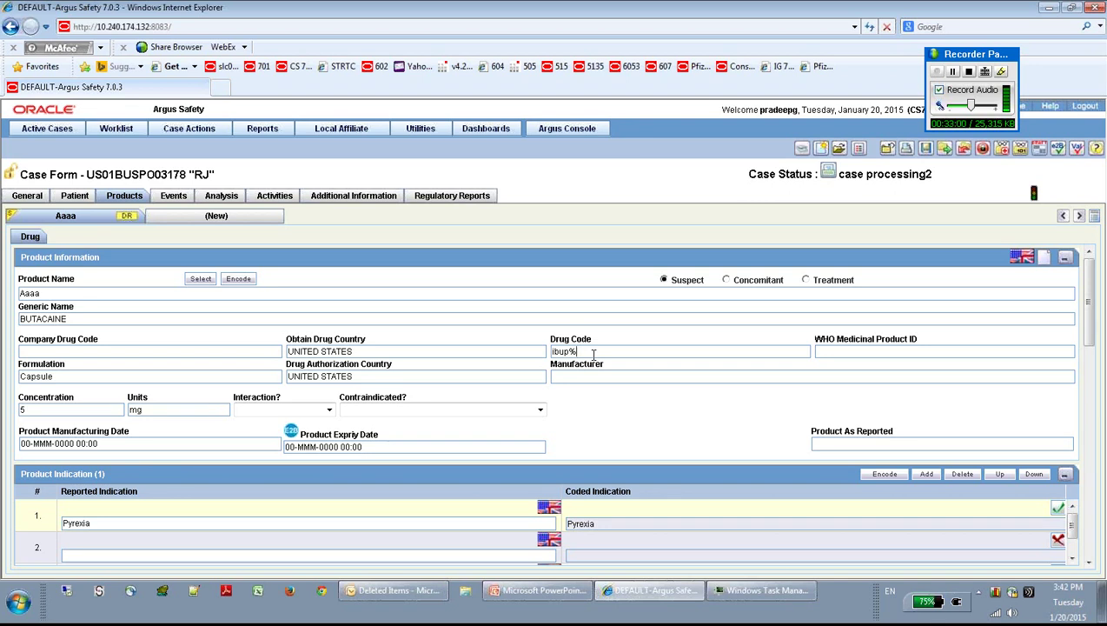
{"action": "left_click", "coordinate": [48, 410]}
{"action": "left_click", "coordinate": [200, 409]}
{"action": "left_click_drag", "start_coordinate": [1084, 327], "coordinate": [1087, 364]}
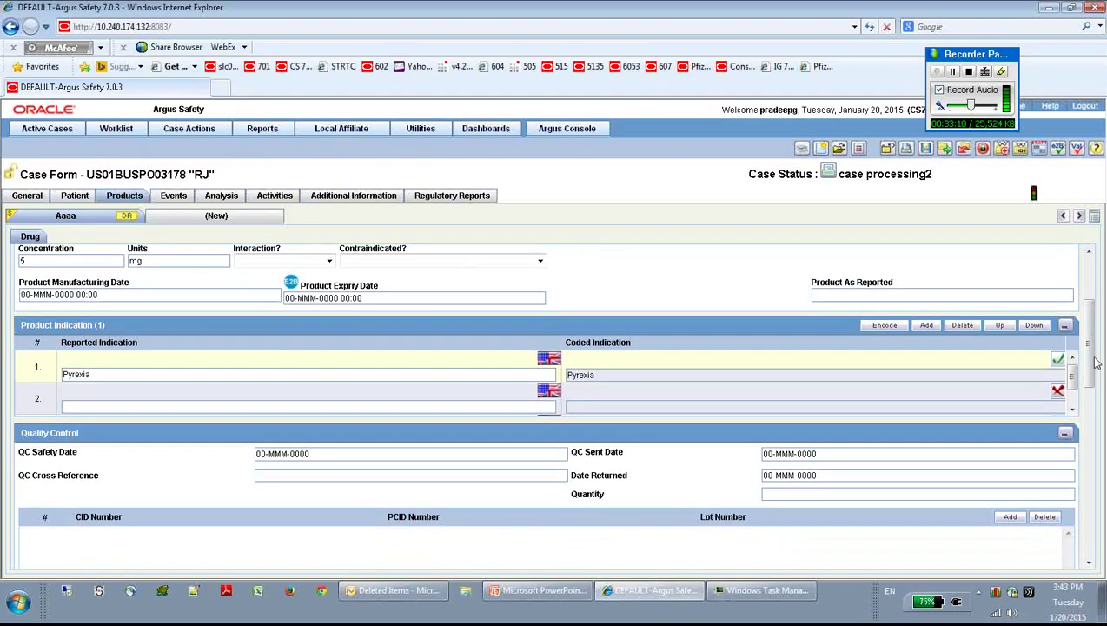
{"action": "left_click", "coordinate": [115, 374]}
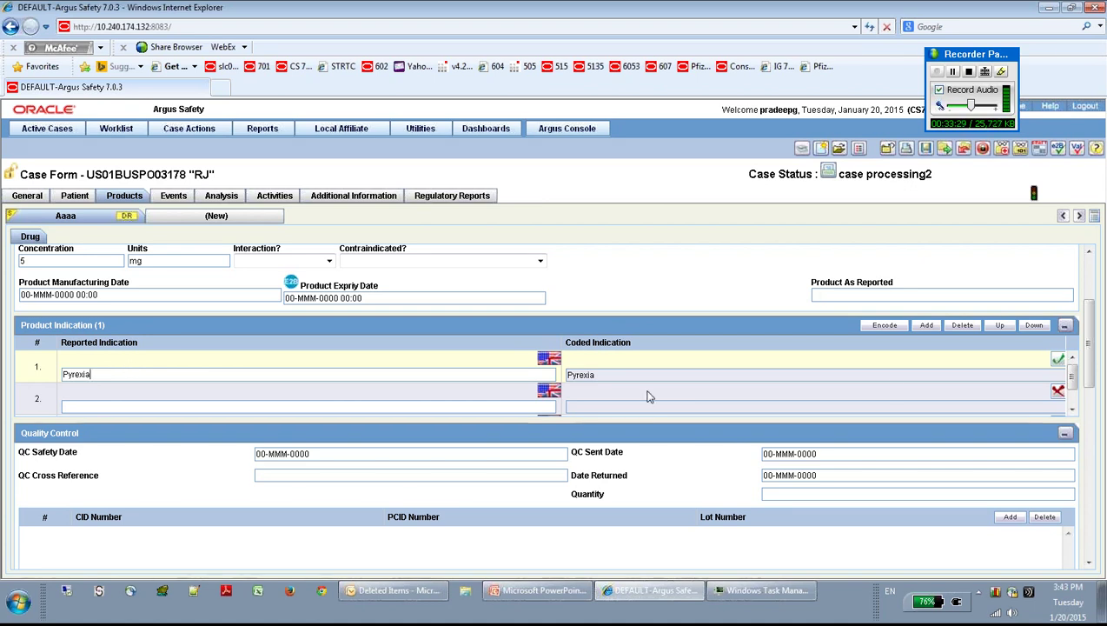
{"action": "scroll", "coordinate": [1090, 363], "scroll_direction": "down", "scroll_amount": 3}
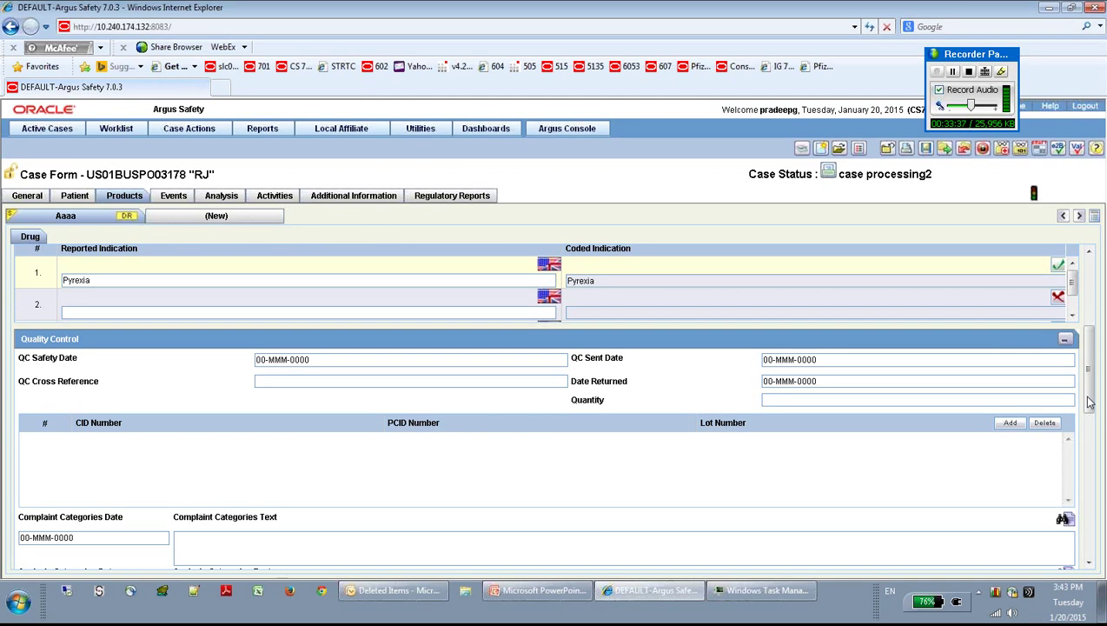
{"action": "scroll", "coordinate": [1089, 414], "scroll_direction": "down", "scroll_amount": 1}
{"action": "left_click_drag", "start_coordinate": [1090, 414], "coordinate": [1090, 442]}
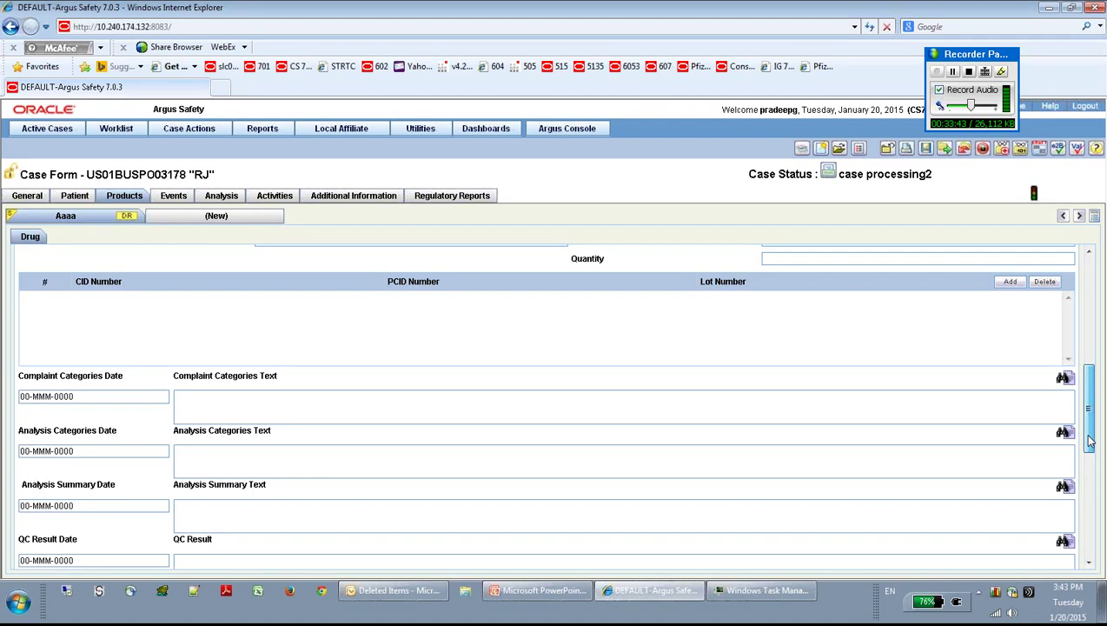
{"action": "left_click_drag", "start_coordinate": [1089, 442], "coordinate": [1090, 553]}
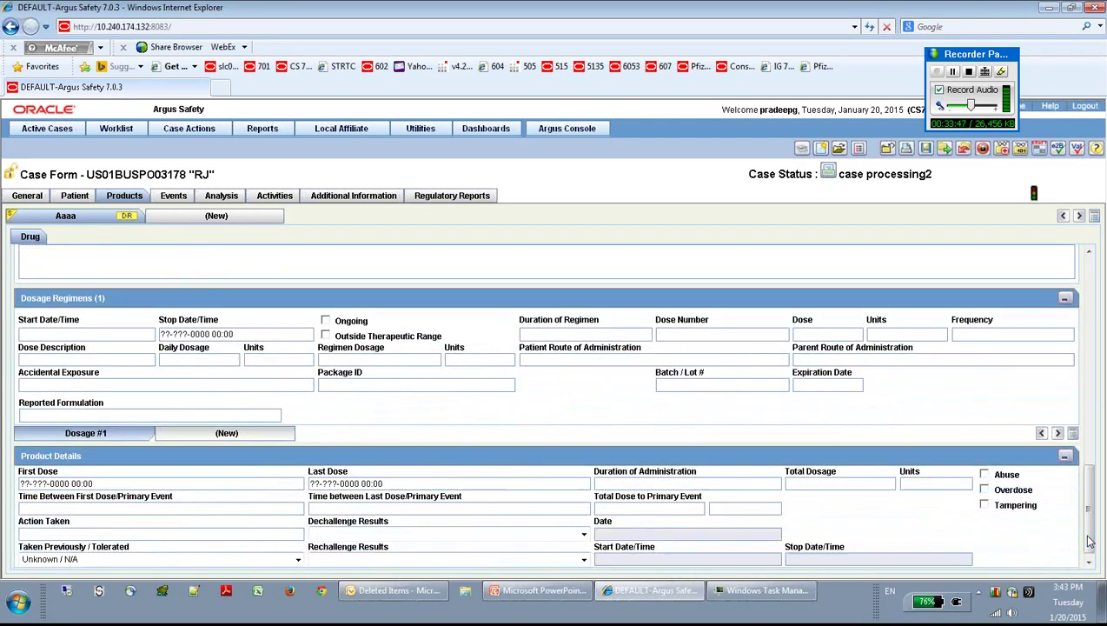
Step: Set the dosage regimen to start 01-DEC-2014 and stop 12-DEC-2014
{"action": "left_click", "coordinate": [67, 334]}
{"action": "type", "text": "1-12-2014"}
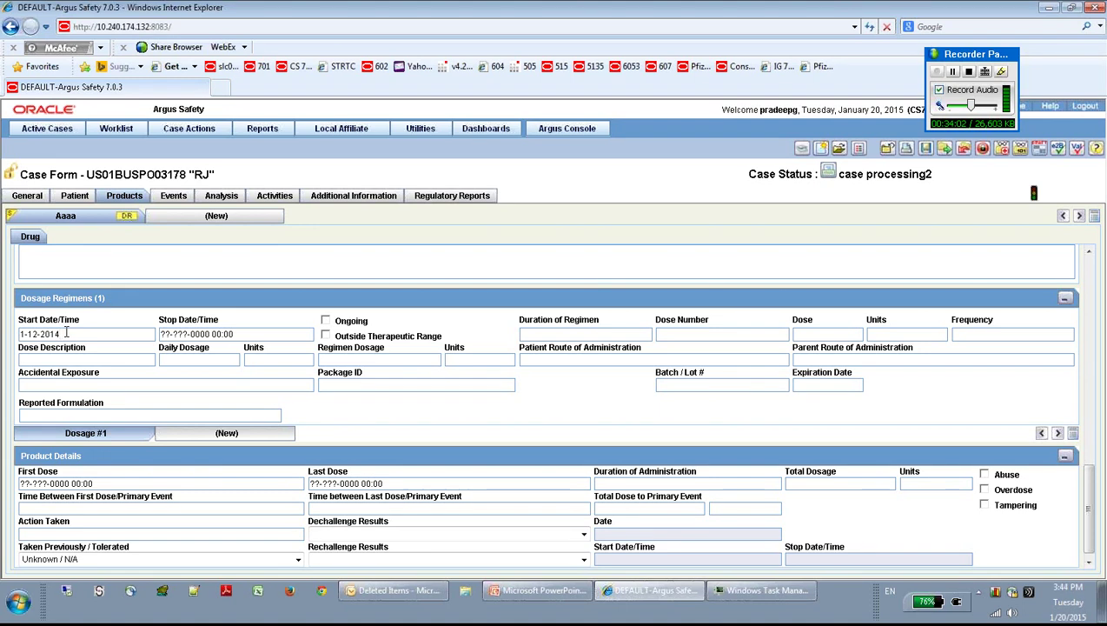
{"action": "key", "text": "Tab"}
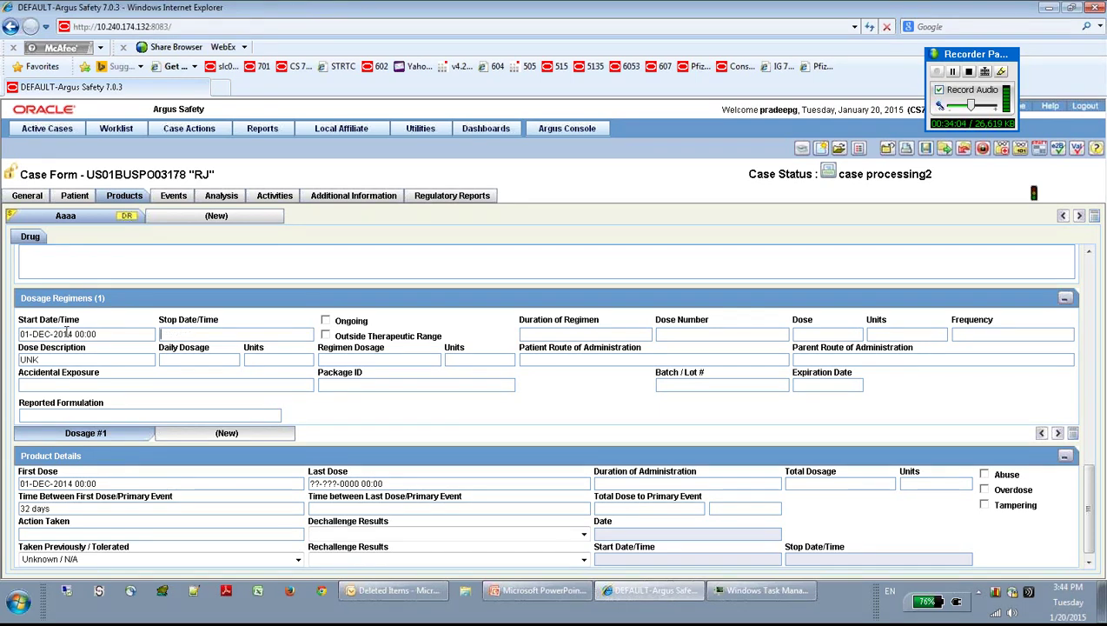
{"action": "type", "text": "12-12-1"}
{"action": "key", "text": "BackSpace"}
{"action": "type", "text": "20"}
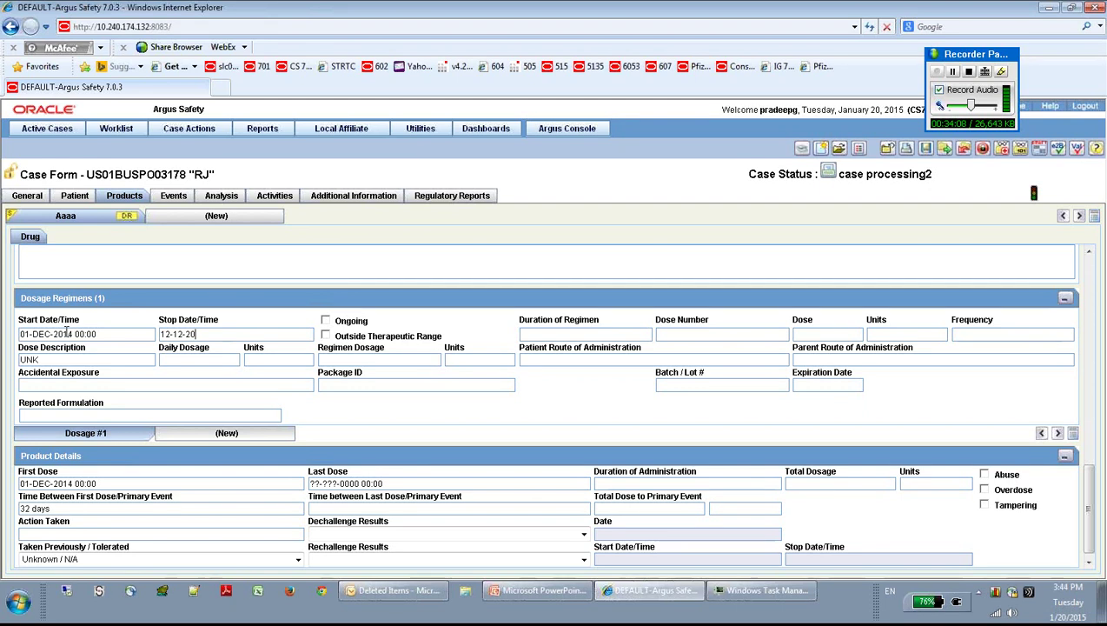
{"action": "type", "text": "14"}
{"action": "key", "text": "Tab"}
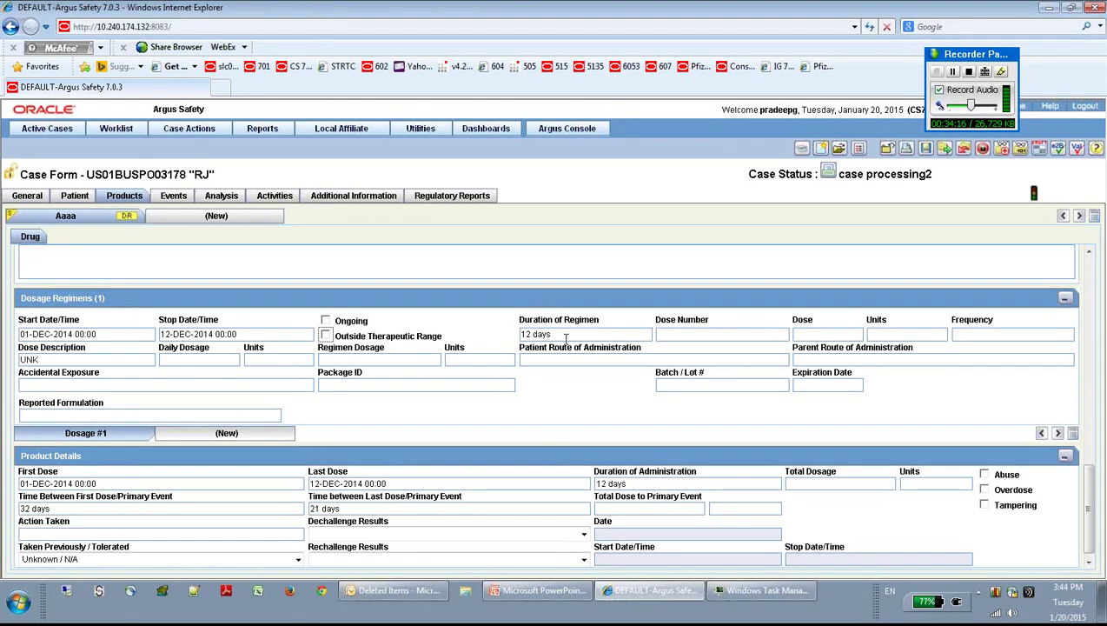
Step: Set the dose to 6 ml with frequency bid
{"action": "left_click", "coordinate": [669, 336]}
{"action": "type", "text": "6"}
{"action": "key", "text": "Tab"}
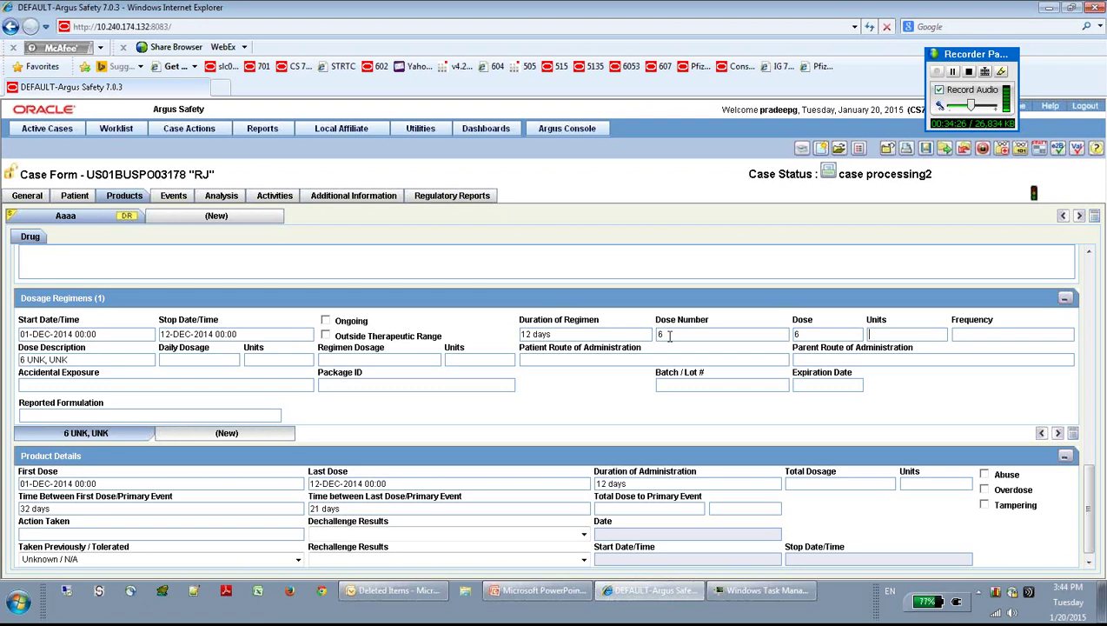
{"action": "left_click", "coordinate": [888, 334]}
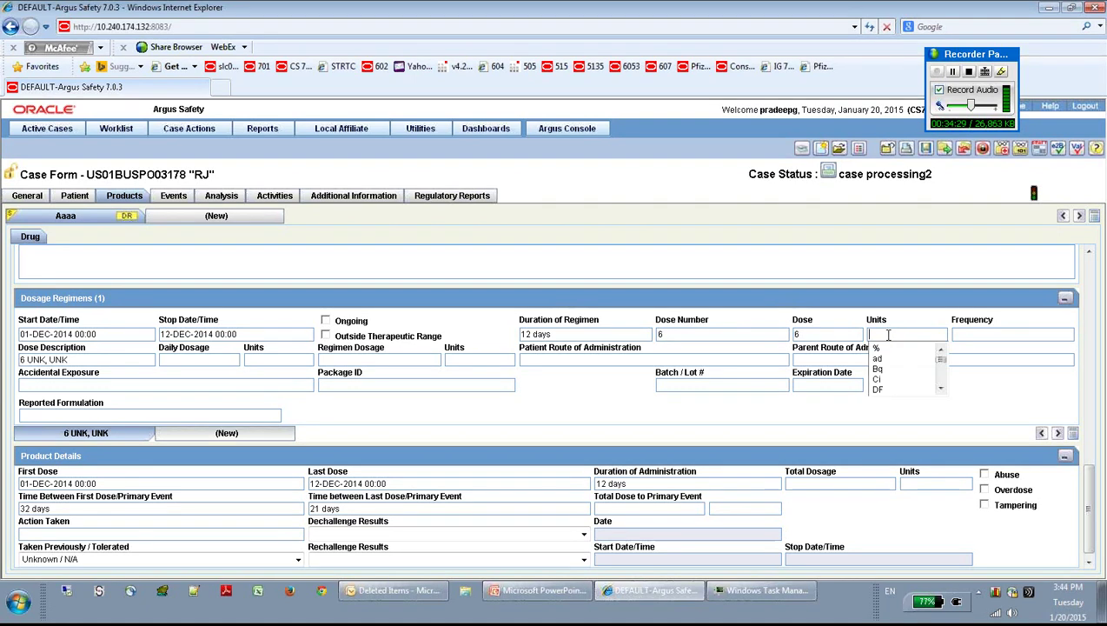
{"action": "left_click", "coordinate": [941, 387]}
{"action": "left_click", "coordinate": [941, 388]}
{"action": "left_click", "coordinate": [941, 387]}
{"action": "left_click", "coordinate": [941, 388]}
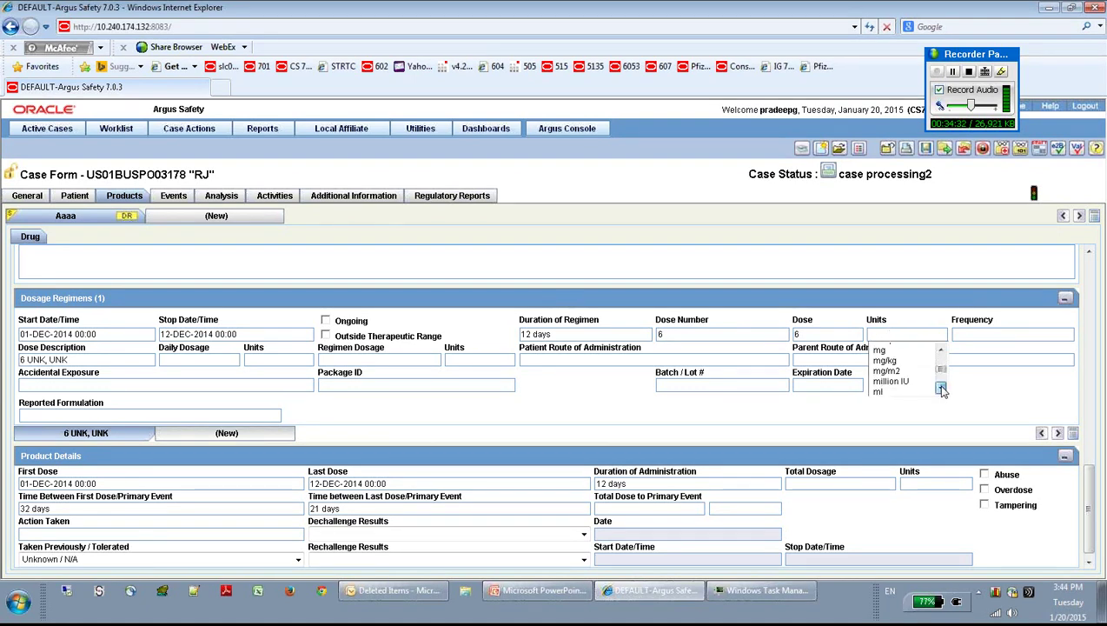
{"action": "left_click", "coordinate": [942, 389]}
{"action": "left_click", "coordinate": [916, 389]}
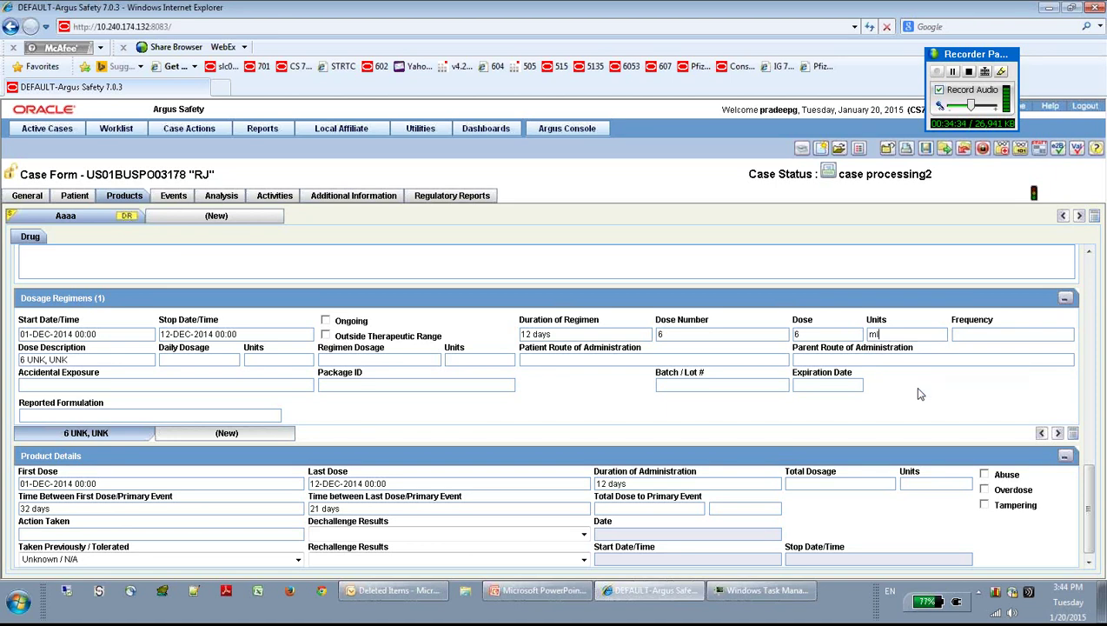
{"action": "key", "text": "Tab"}
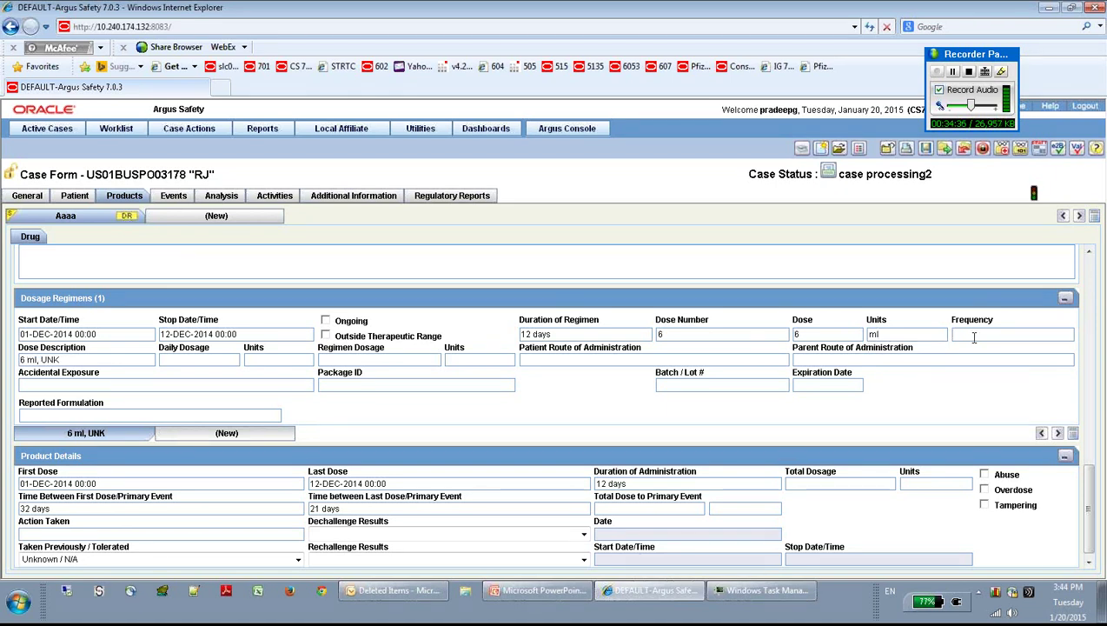
{"action": "left_click", "coordinate": [972, 335]}
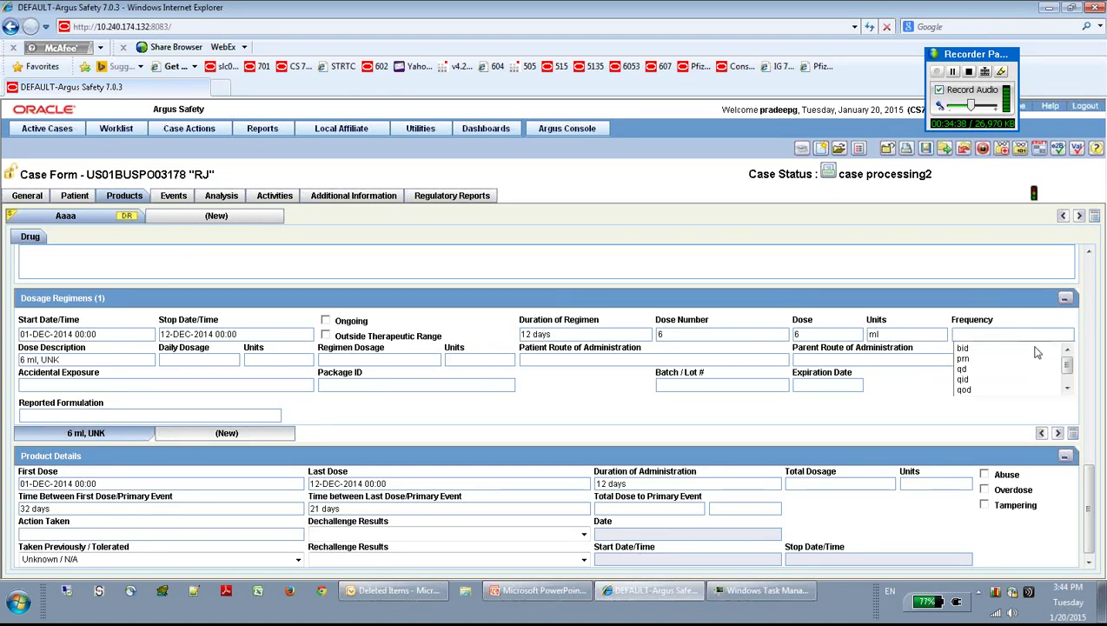
{"action": "mouse_move", "coordinate": [1068, 366]}
{"action": "left_mouse_down"}
{"action": "mouse_move", "coordinate": [1069, 379]}
{"action": "mouse_move", "coordinate": [1067, 366]}
{"action": "left_mouse_up"}
{"action": "left_click", "coordinate": [995, 350]}
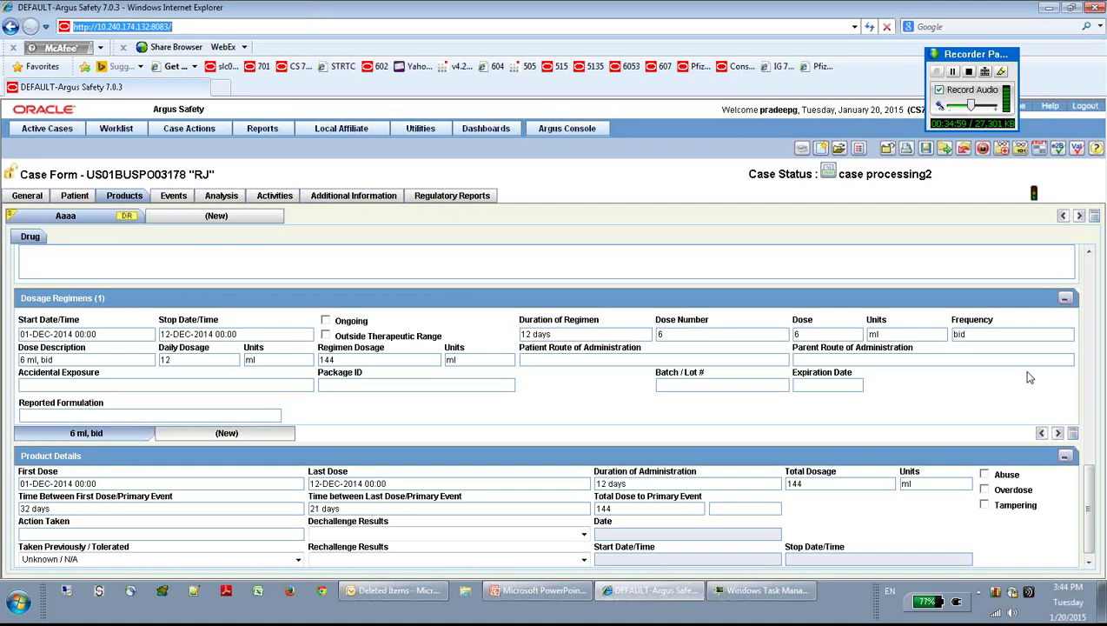
{"action": "left_click_drag", "start_coordinate": [1088, 480], "coordinate": [1088, 489]}
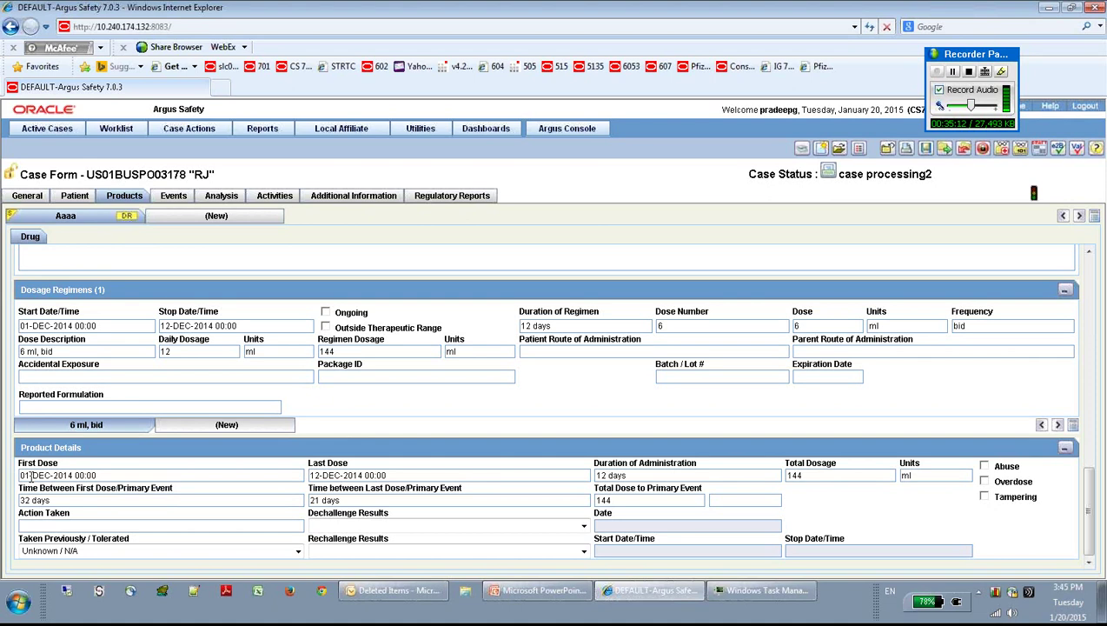
{"action": "left_click_drag", "start_coordinate": [106, 475], "coordinate": [41, 501]}
{"action": "left_click", "coordinate": [74, 497]}
{"action": "left_click", "coordinate": [120, 500]}
{"action": "left_click_drag", "start_coordinate": [120, 499], "coordinate": [25, 502]}
{"action": "left_click", "coordinate": [213, 474]}
{"action": "left_click_drag", "start_coordinate": [310, 475], "coordinate": [416, 466]}
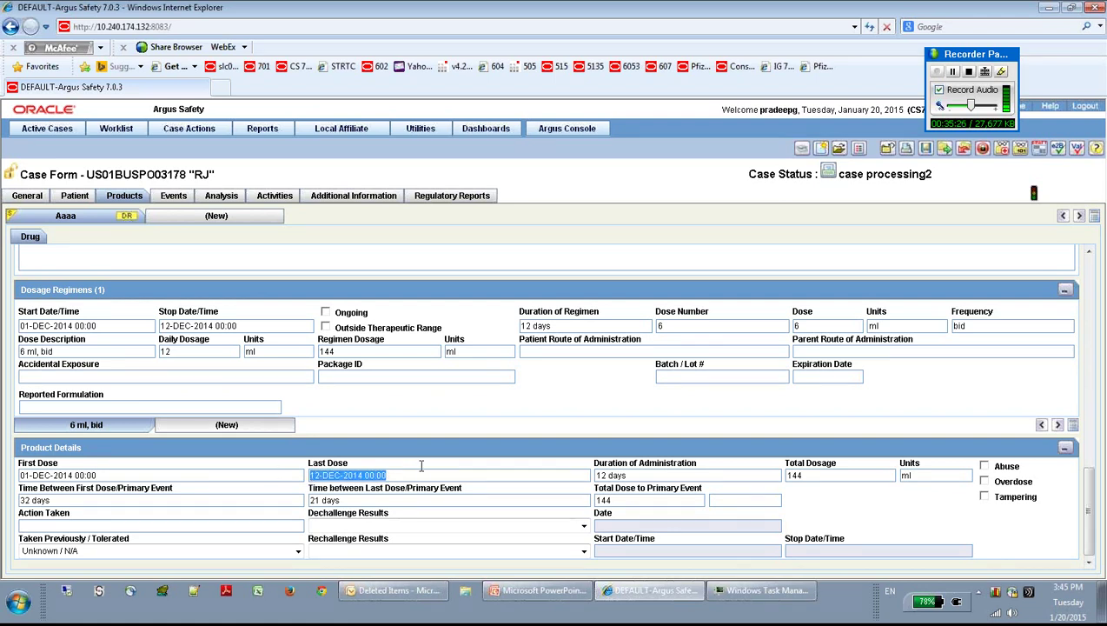
{"action": "left_click", "coordinate": [415, 474]}
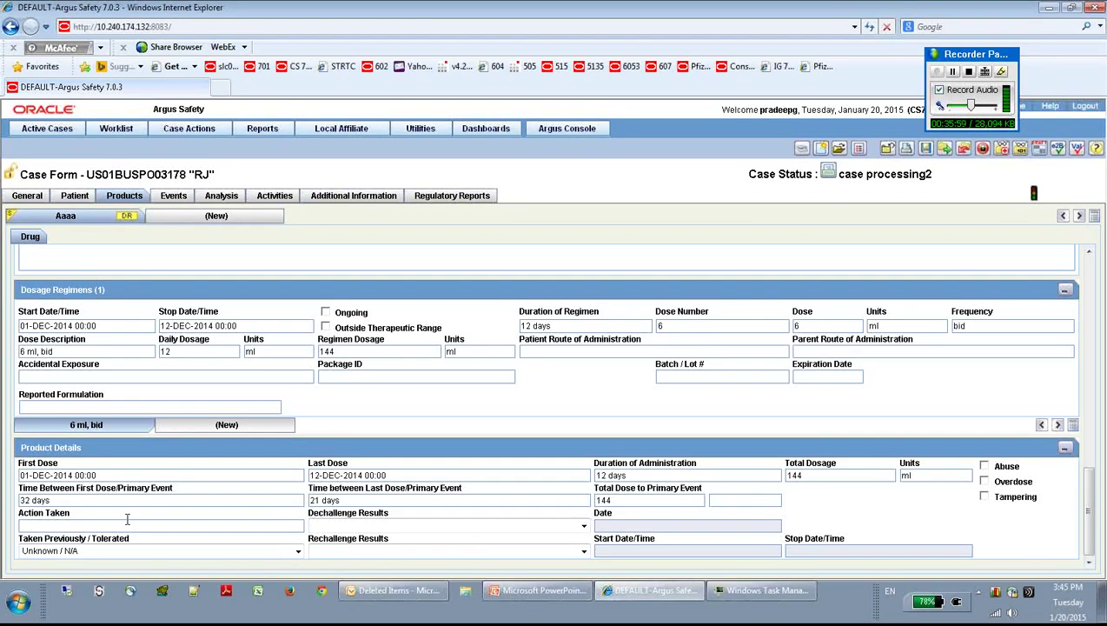
{"action": "left_click", "coordinate": [80, 525]}
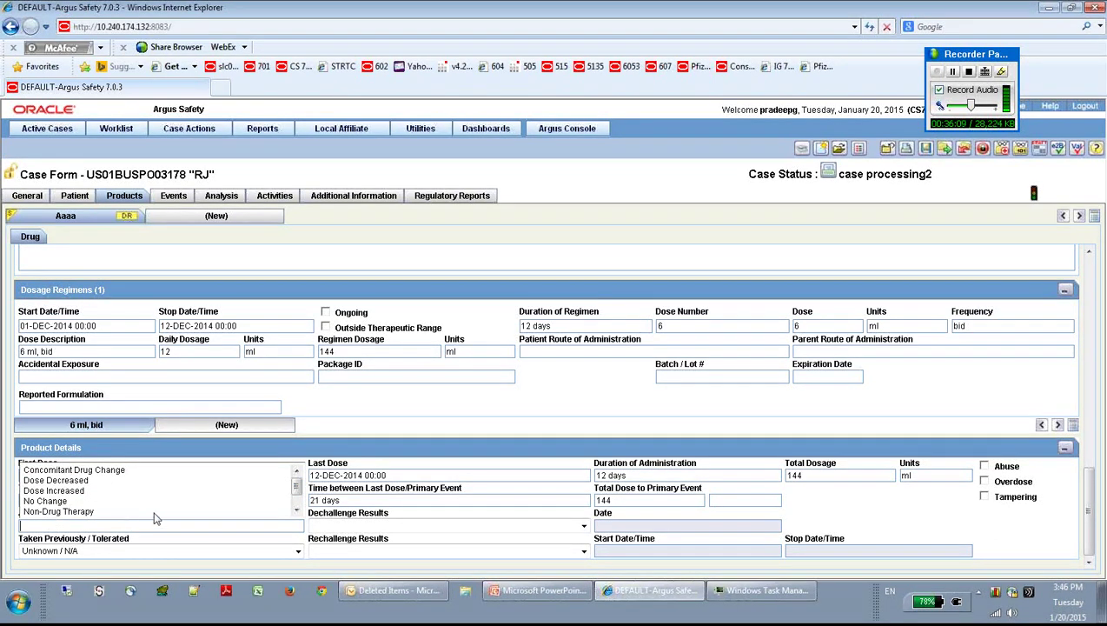
{"action": "left_click", "coordinate": [389, 420]}
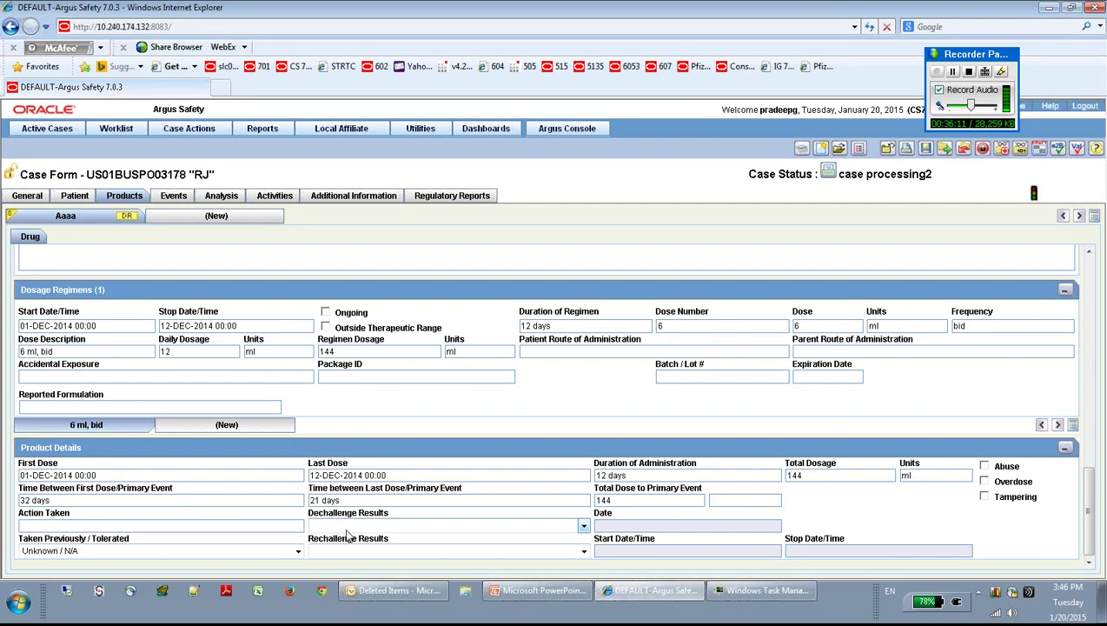
{"action": "left_click", "coordinate": [344, 527]}
{"action": "left_click", "coordinate": [452, 420]}
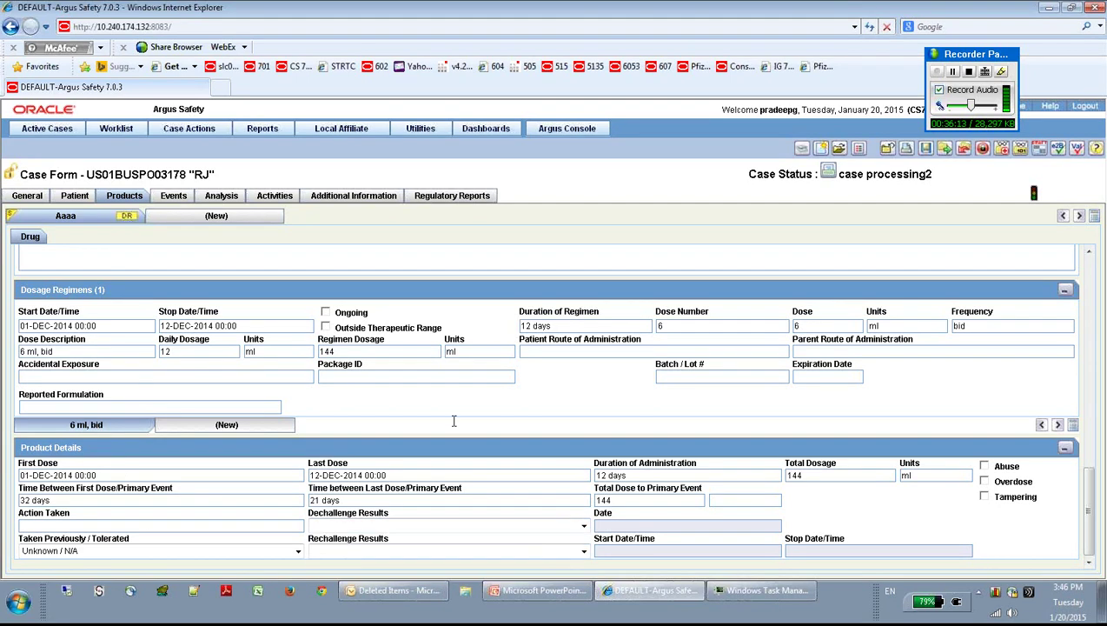
{"action": "left_click", "coordinate": [391, 524]}
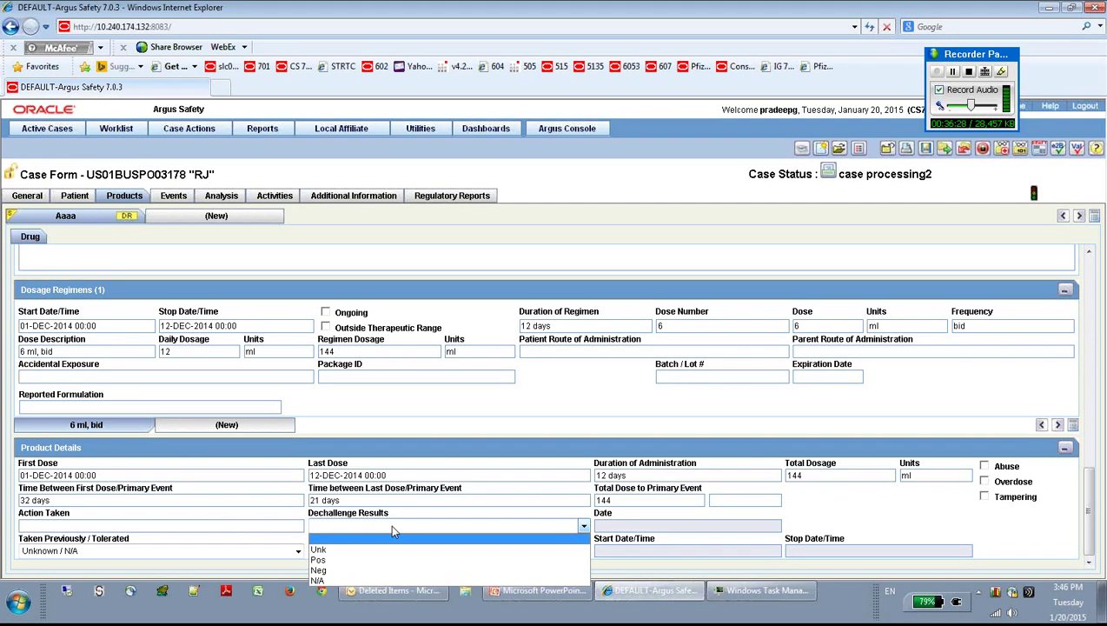
{"action": "left_click", "coordinate": [392, 525]}
{"action": "left_click", "coordinate": [355, 552]}
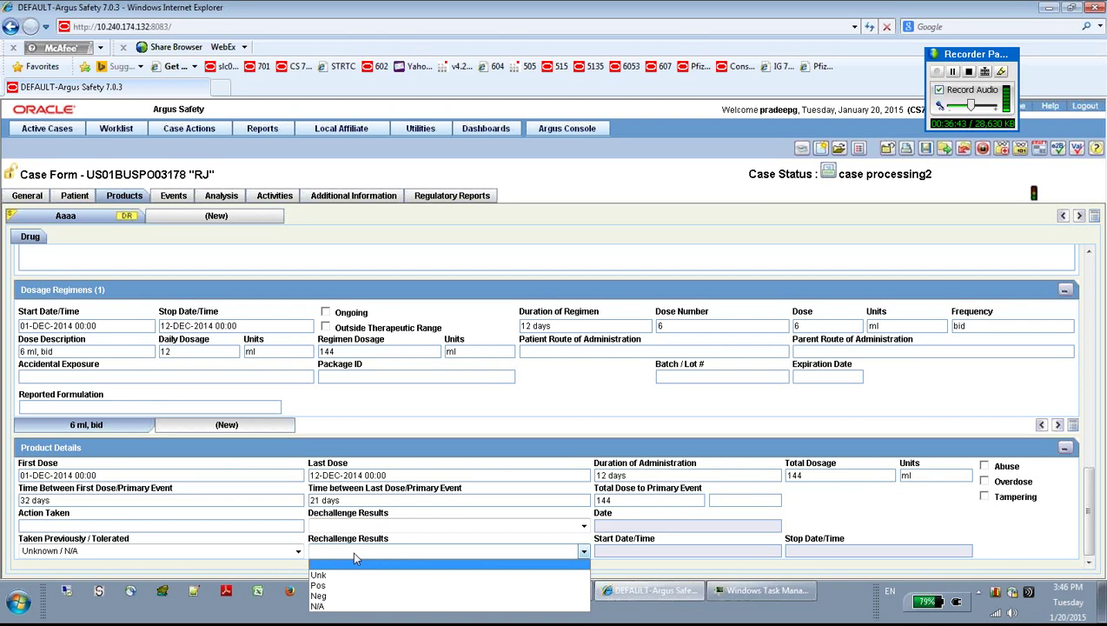
{"action": "left_click", "coordinate": [544, 422]}
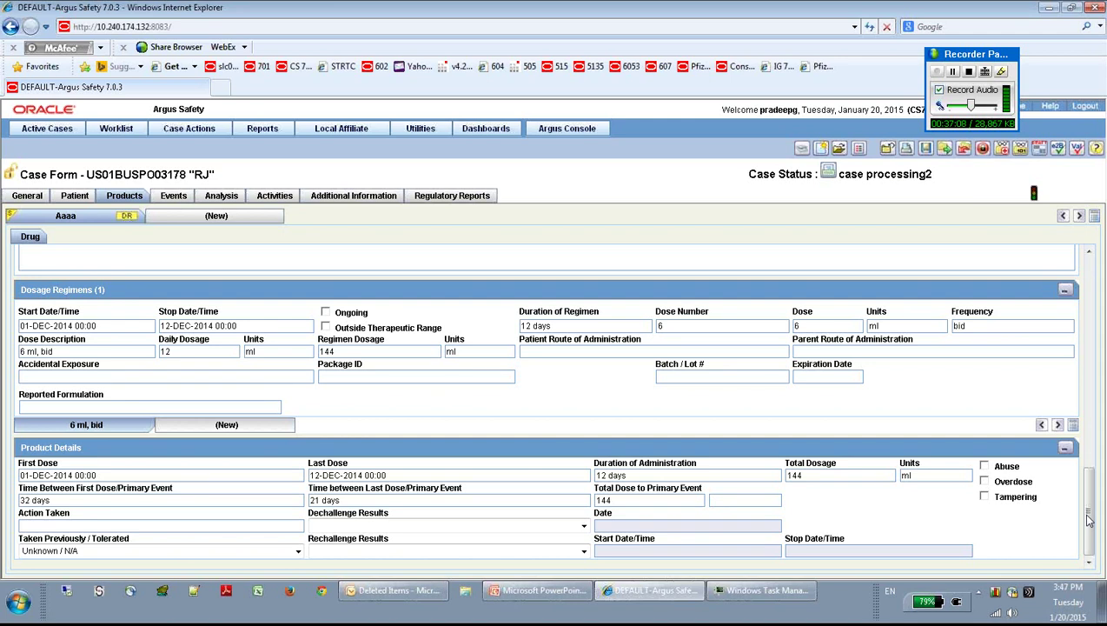
{"action": "left_click_drag", "start_coordinate": [1088, 519], "coordinate": [1106, 296]}
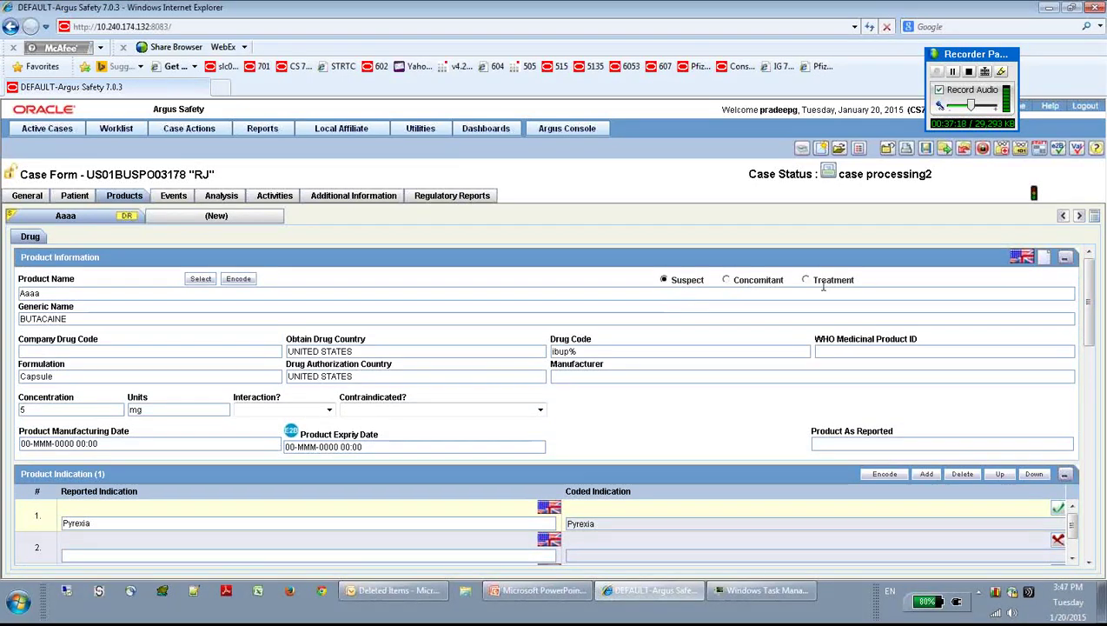
{"action": "left_click", "coordinate": [726, 280]}
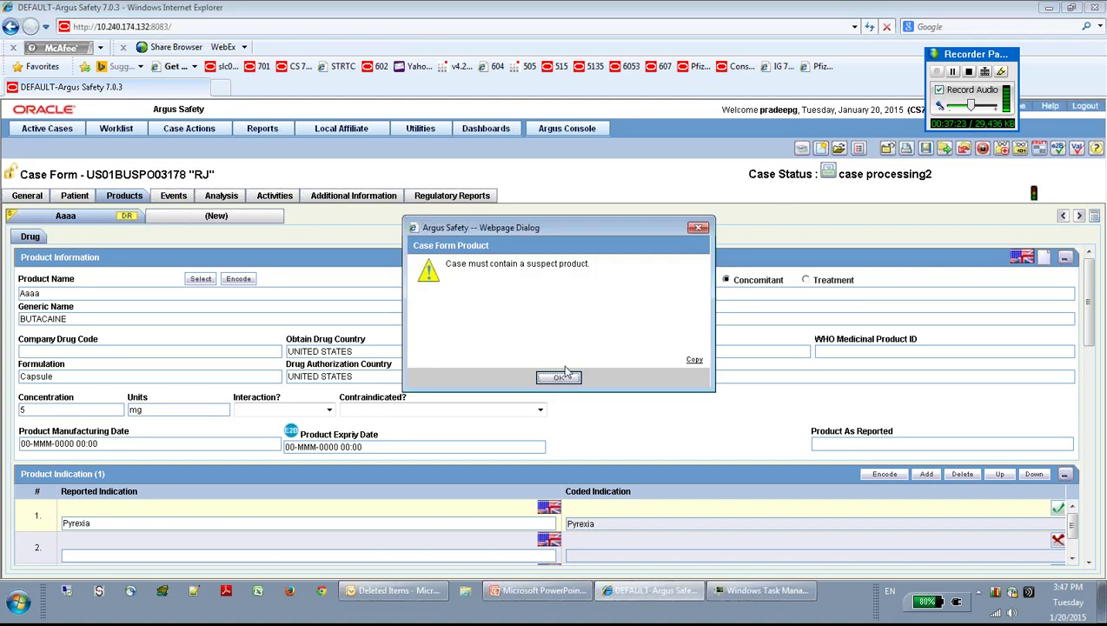
{"action": "left_click", "coordinate": [558, 378]}
{"action": "left_click", "coordinate": [558, 379]}
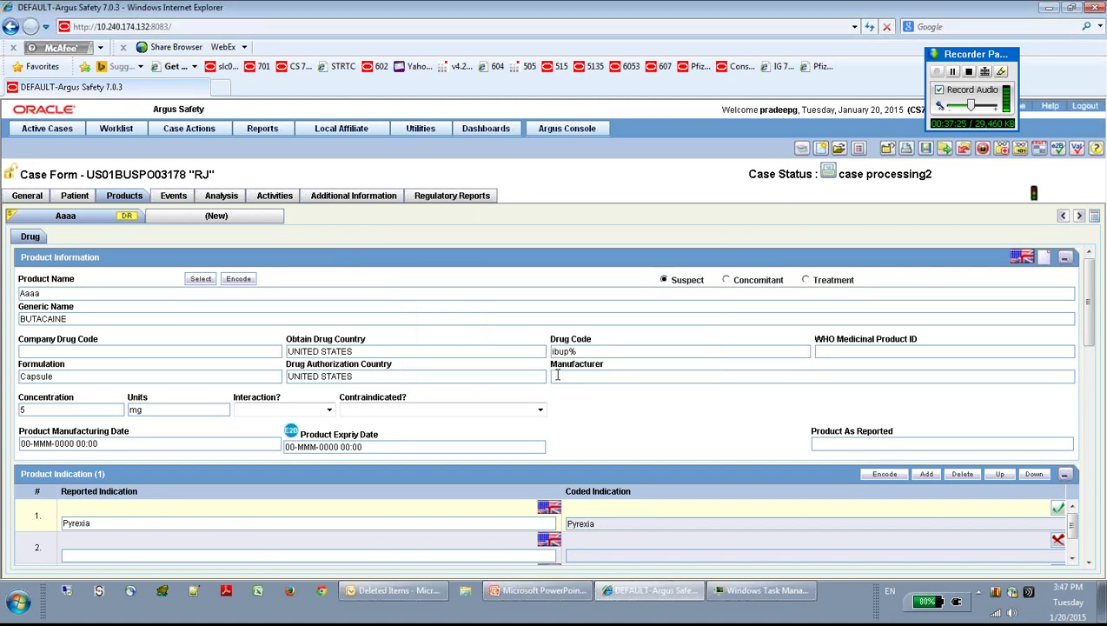
{"action": "left_click", "coordinate": [726, 279]}
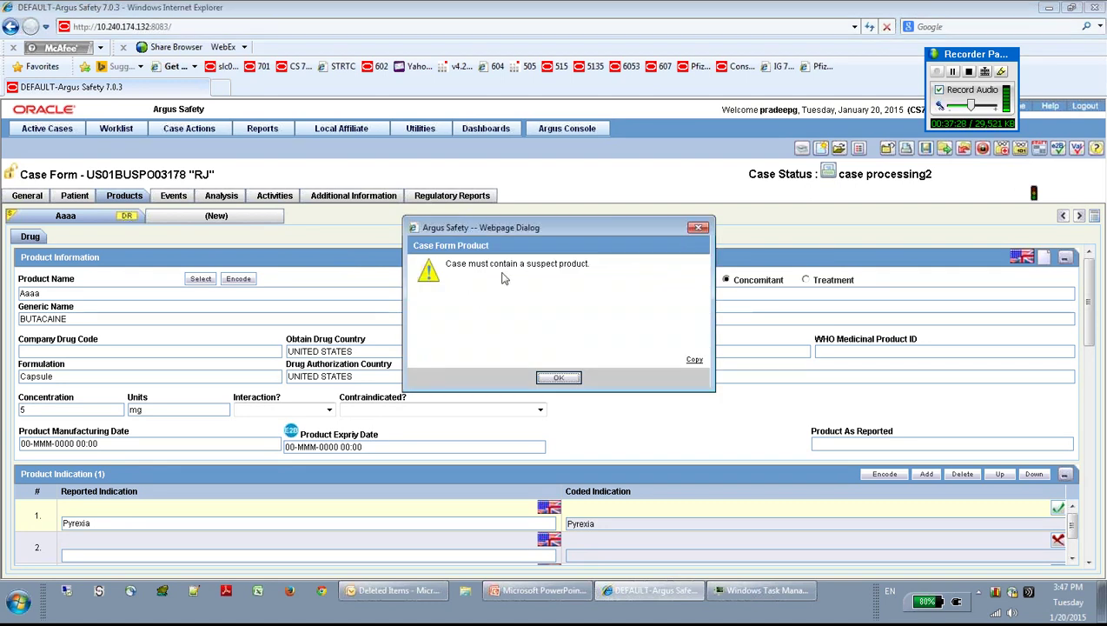
{"action": "left_click", "coordinate": [572, 380]}
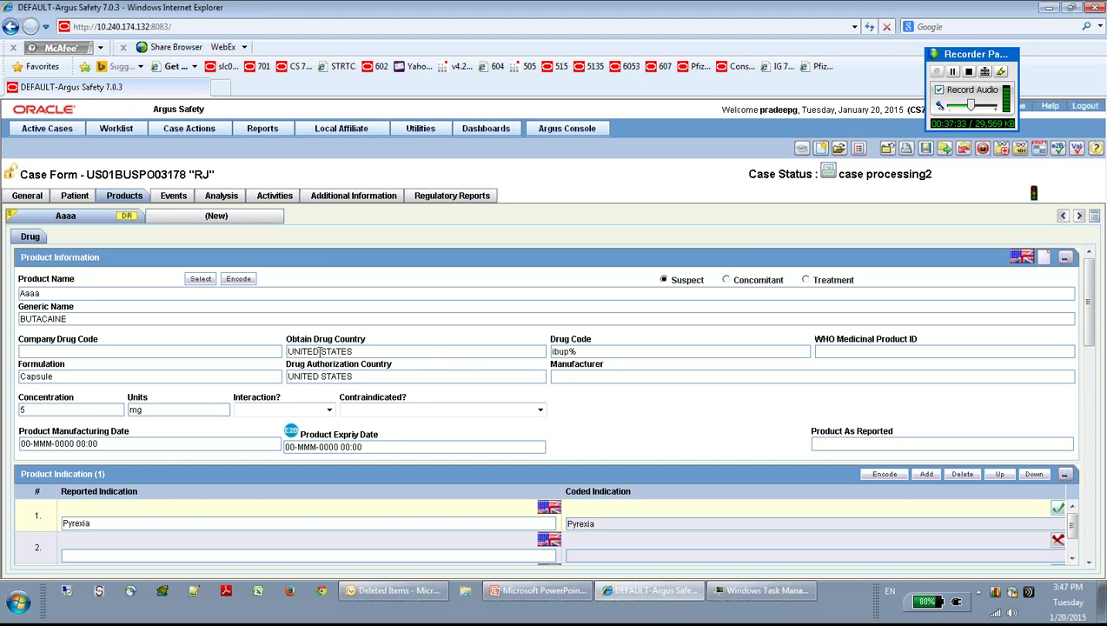
{"action": "left_click", "coordinate": [202, 217]}
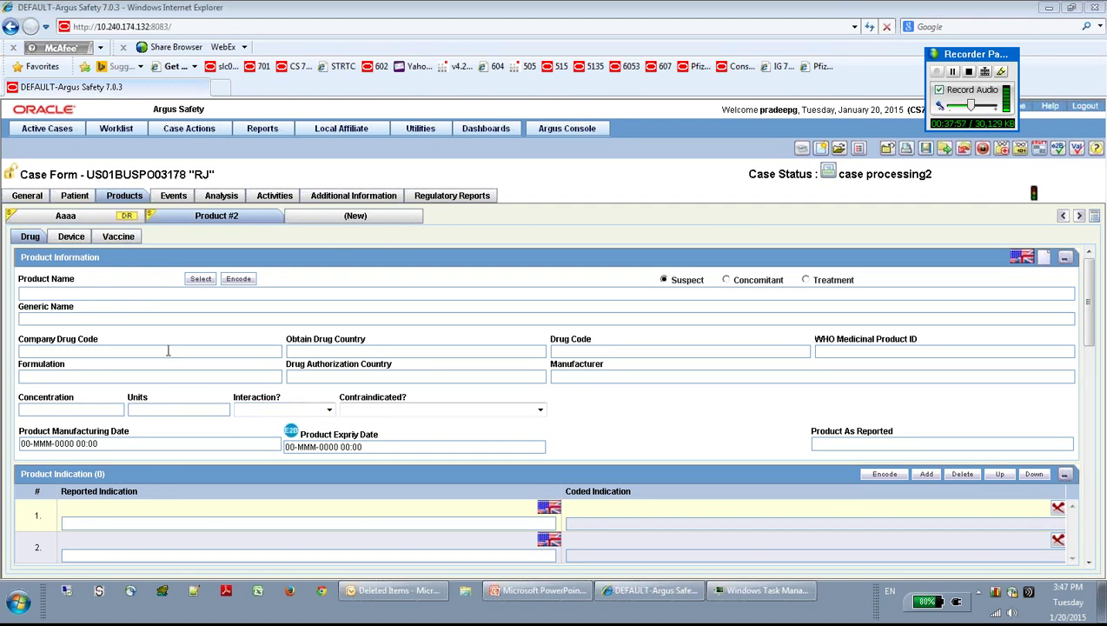
Step: Fill the new product with trade name Imol from the Product Browser
{"action": "left_click", "coordinate": [202, 281]}
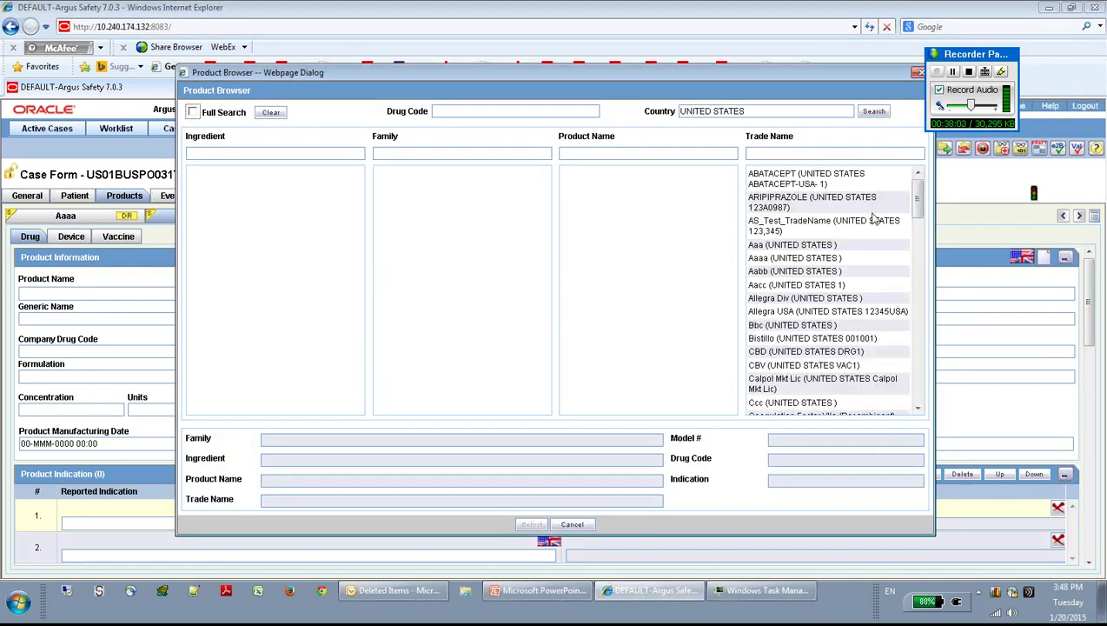
{"action": "left_click_drag", "start_coordinate": [919, 210], "coordinate": [924, 325]}
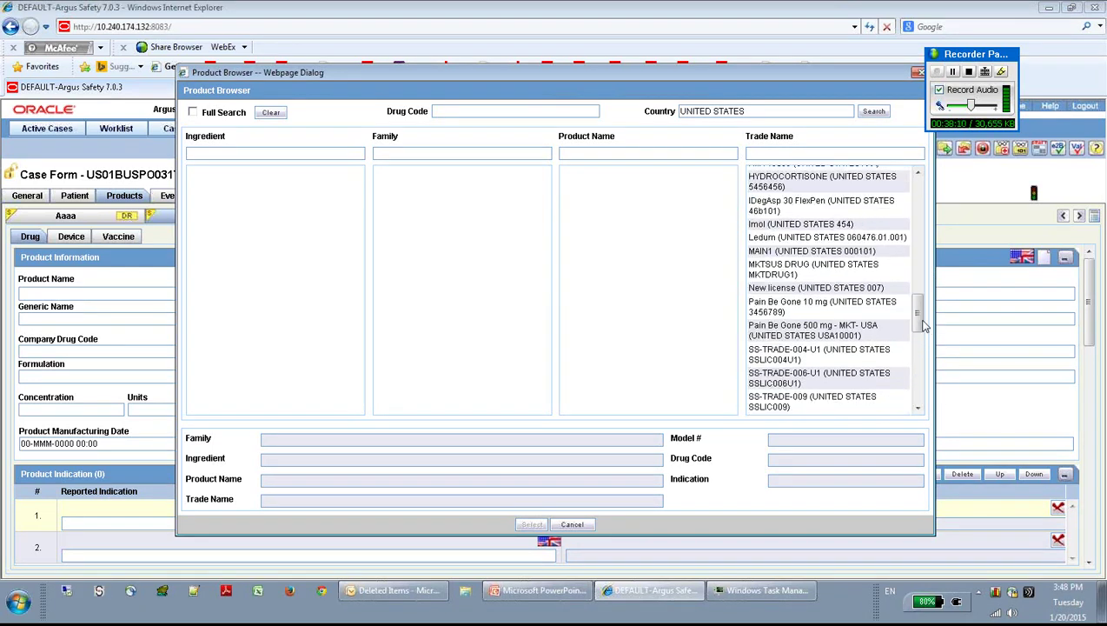
{"action": "left_click", "coordinate": [822, 228]}
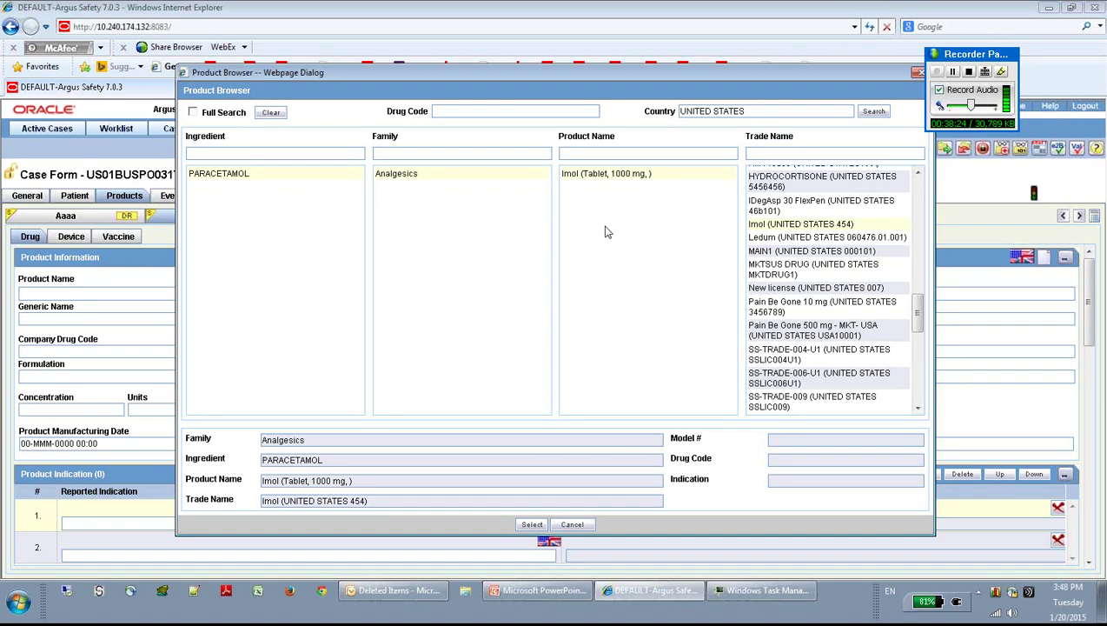
{"action": "left_click", "coordinate": [531, 524]}
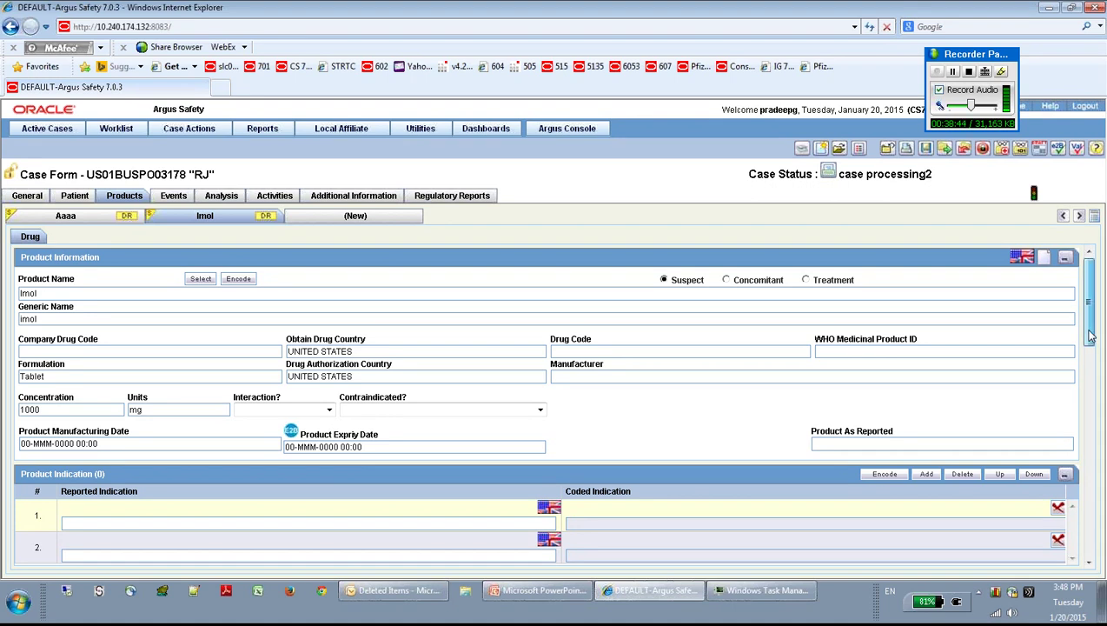
{"action": "left_click_drag", "start_coordinate": [1092, 337], "coordinate": [1069, 317]}
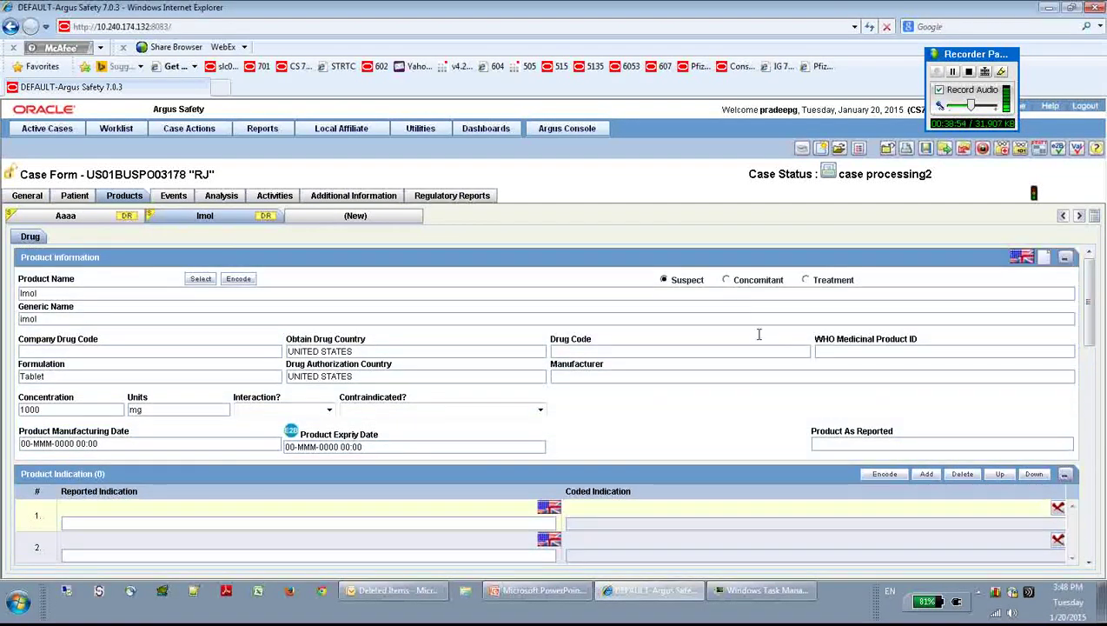
Step: Mark Imol as Concomitant and add another new product
{"action": "left_click", "coordinate": [727, 281]}
{"action": "left_click", "coordinate": [358, 217]}
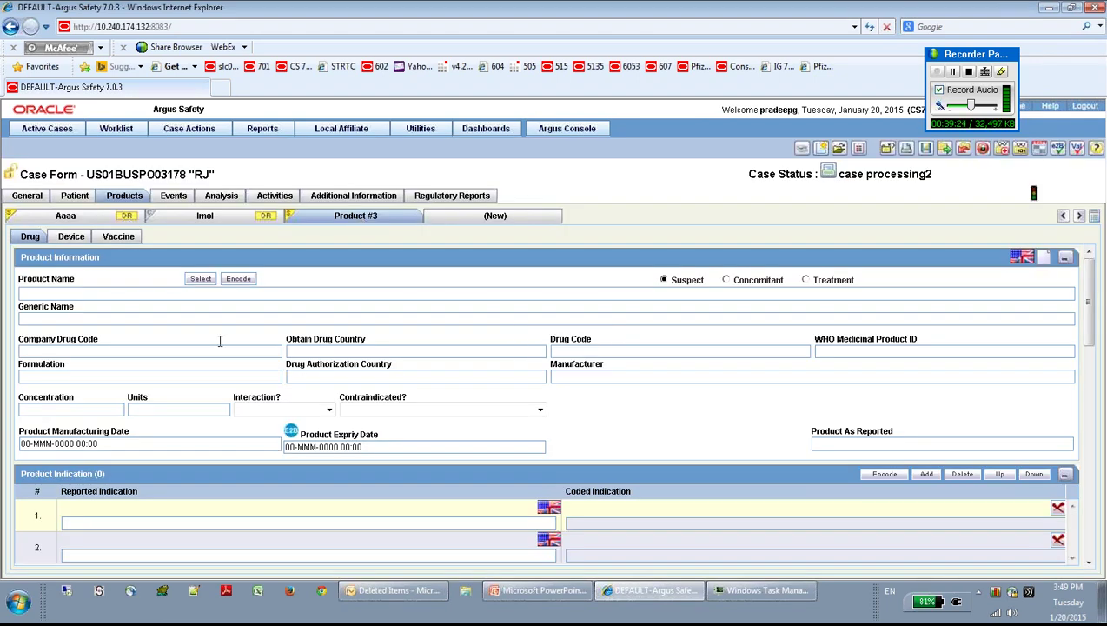
Step: Fill the third product with Device license from the Product Browser and add a fourth product
{"action": "left_click", "coordinate": [205, 281]}
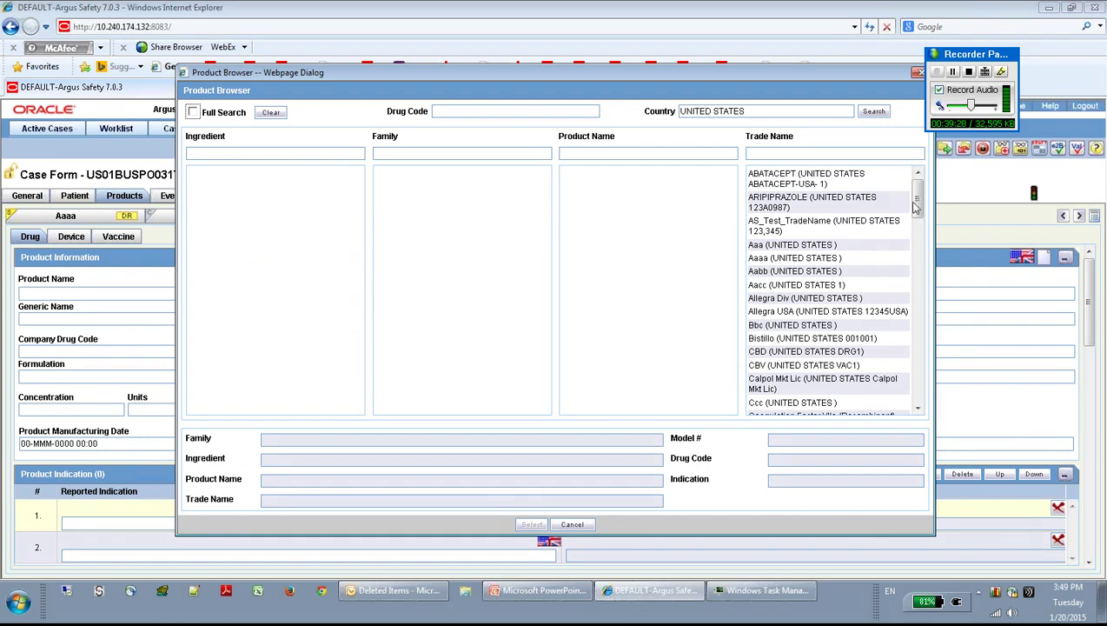
{"action": "left_click_drag", "start_coordinate": [914, 206], "coordinate": [920, 233]}
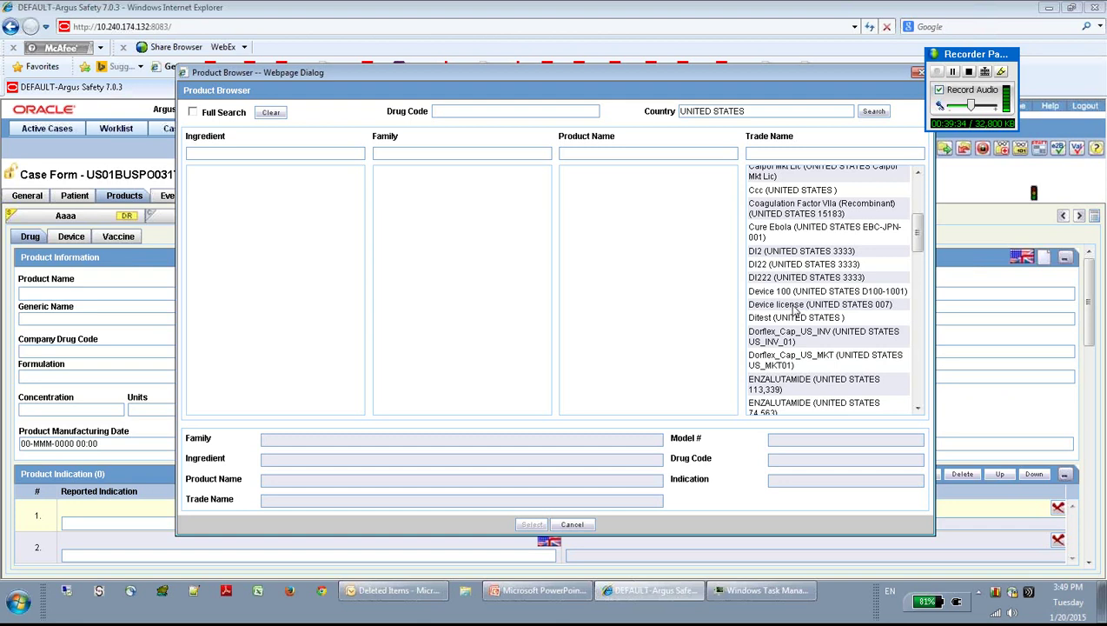
{"action": "left_click", "coordinate": [796, 310]}
{"action": "left_click", "coordinate": [531, 525]}
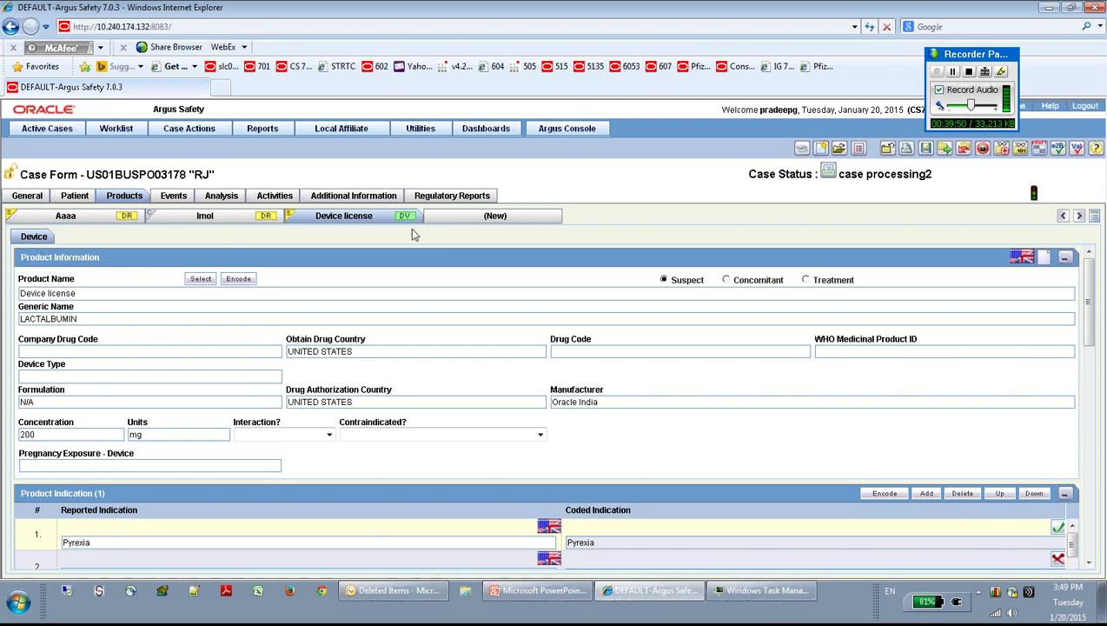
{"action": "left_click", "coordinate": [519, 216]}
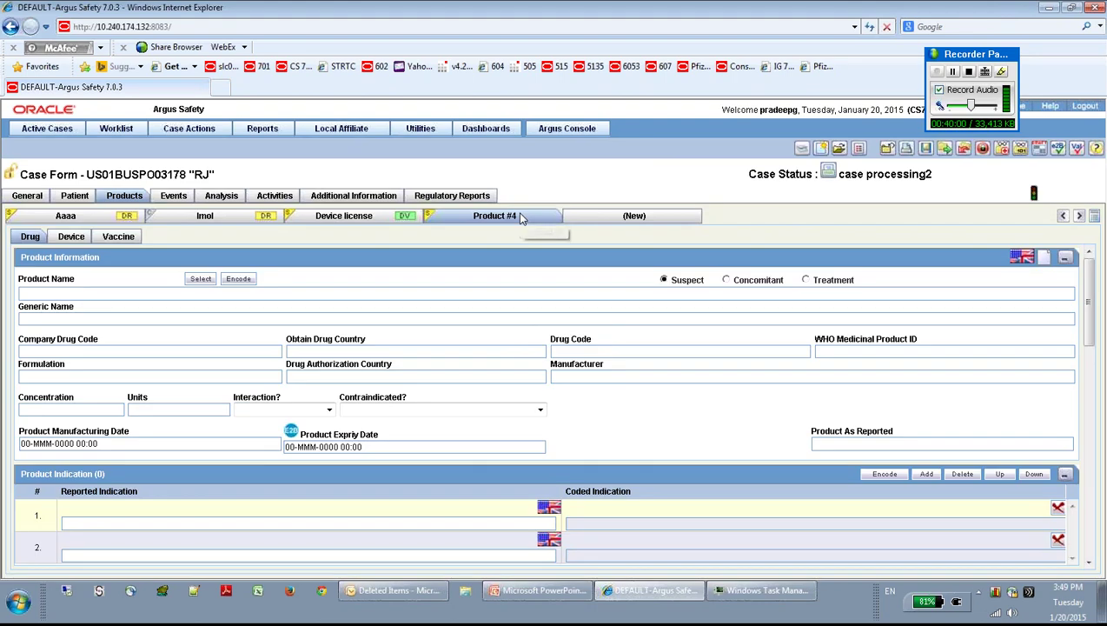
Step: Make VAC 1 the fourth product, mark it Treatment, and go to the Events tab
{"action": "left_click", "coordinate": [201, 278]}
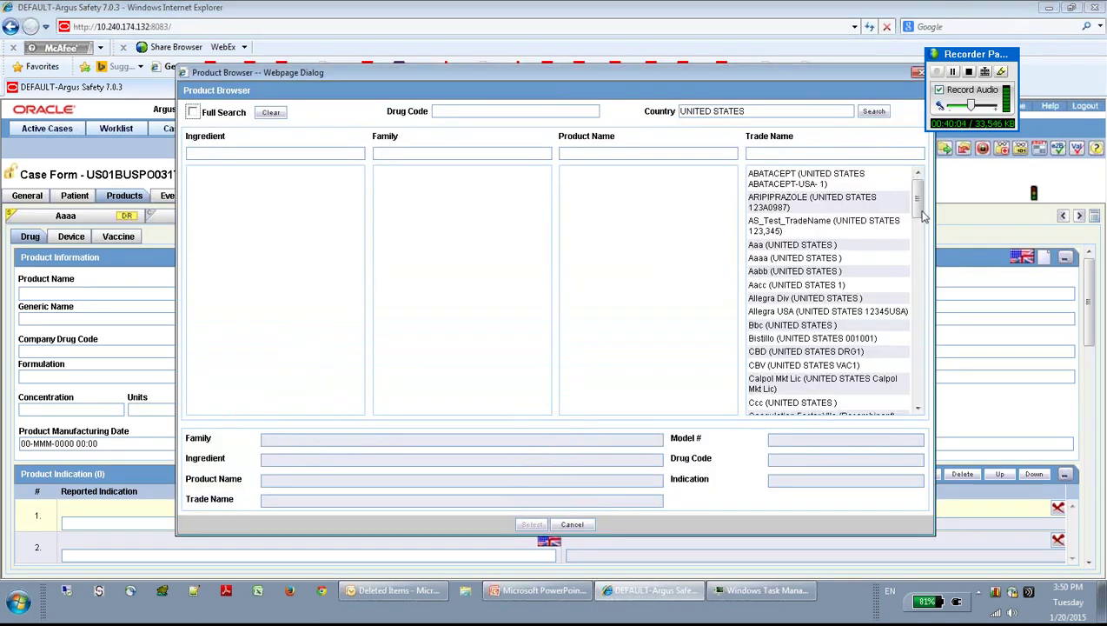
{"action": "left_click_drag", "start_coordinate": [919, 214], "coordinate": [926, 410]}
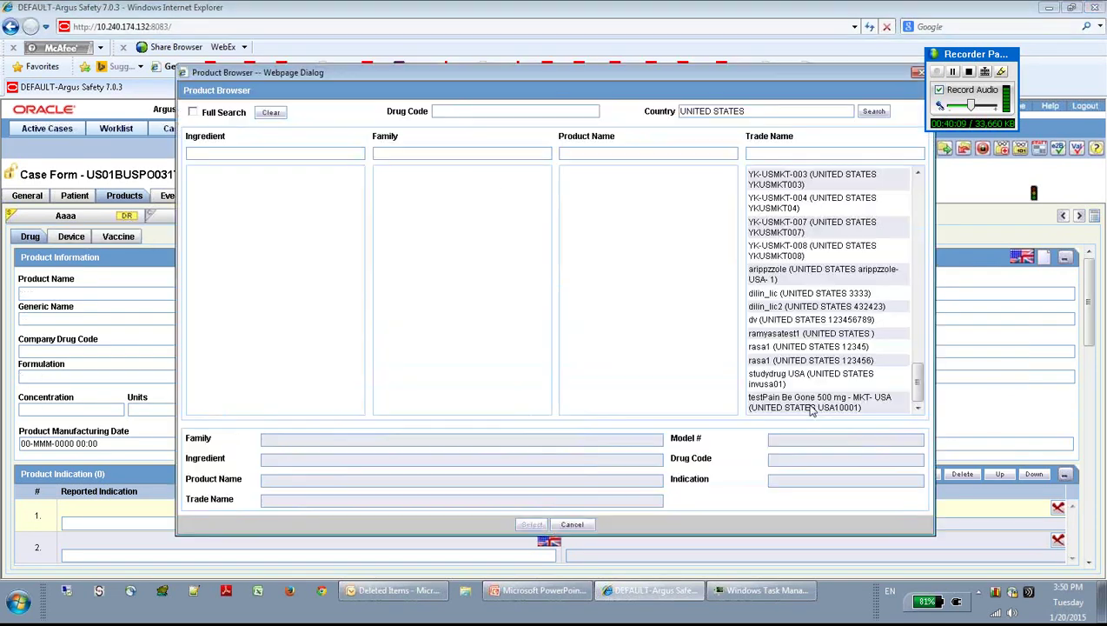
{"action": "left_click", "coordinate": [891, 401]}
{"action": "left_click_drag", "start_coordinate": [918, 395], "coordinate": [917, 375]}
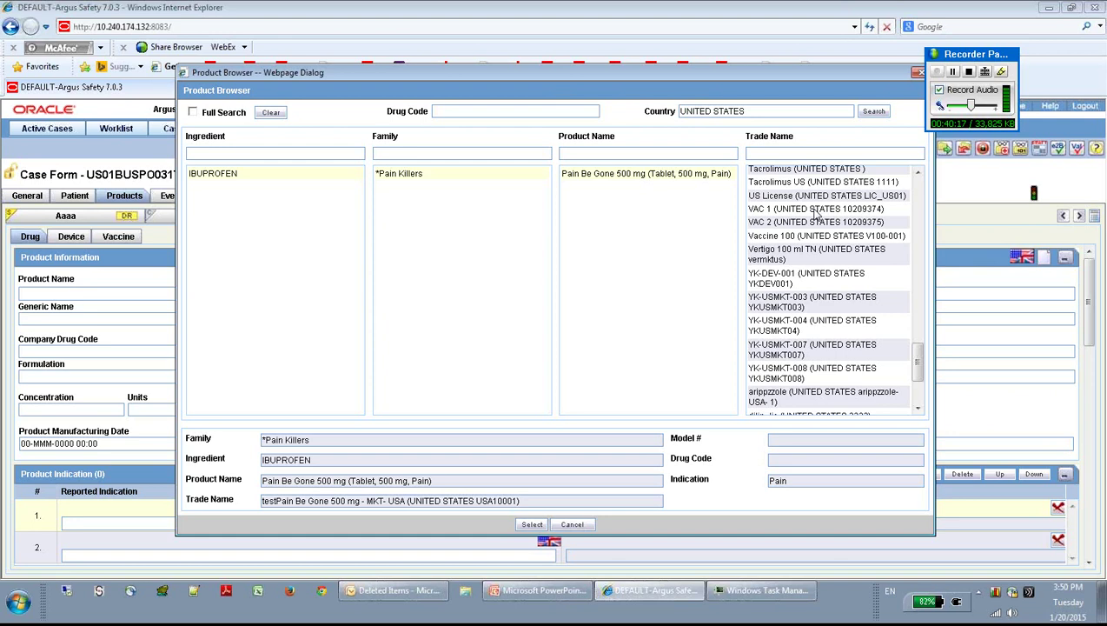
{"action": "left_click", "coordinate": [816, 211]}
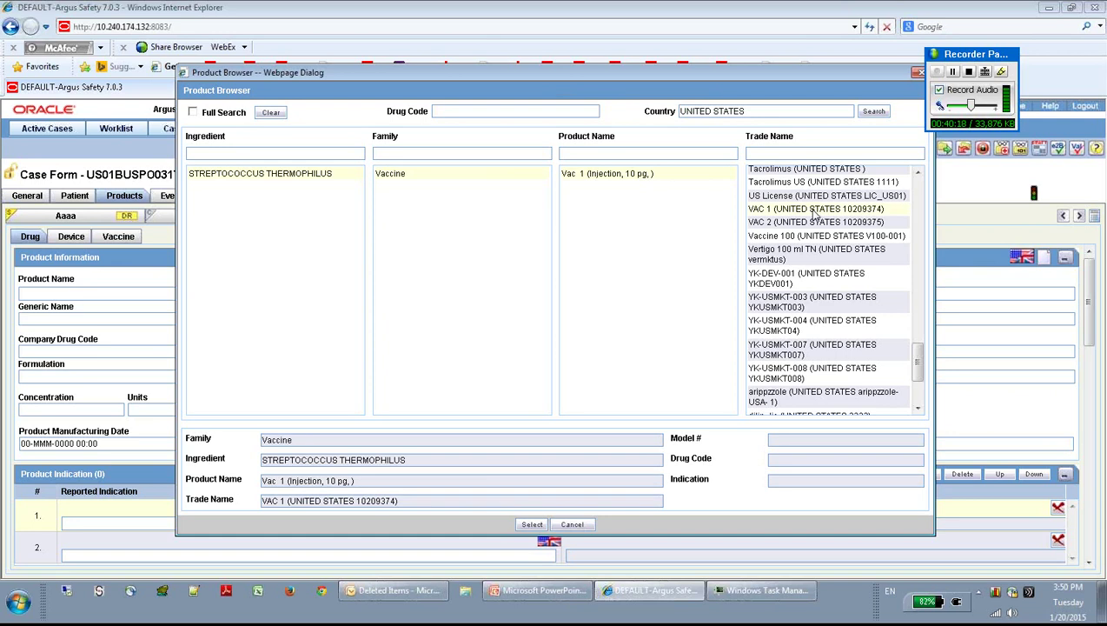
{"action": "left_click", "coordinate": [531, 525]}
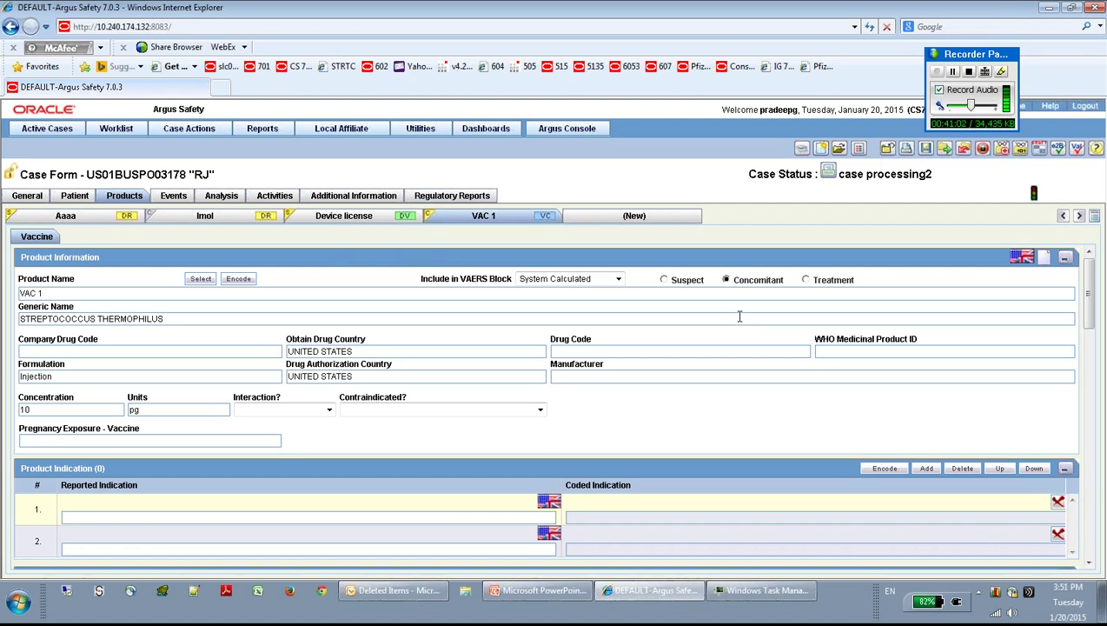
{"action": "left_click", "coordinate": [806, 281]}
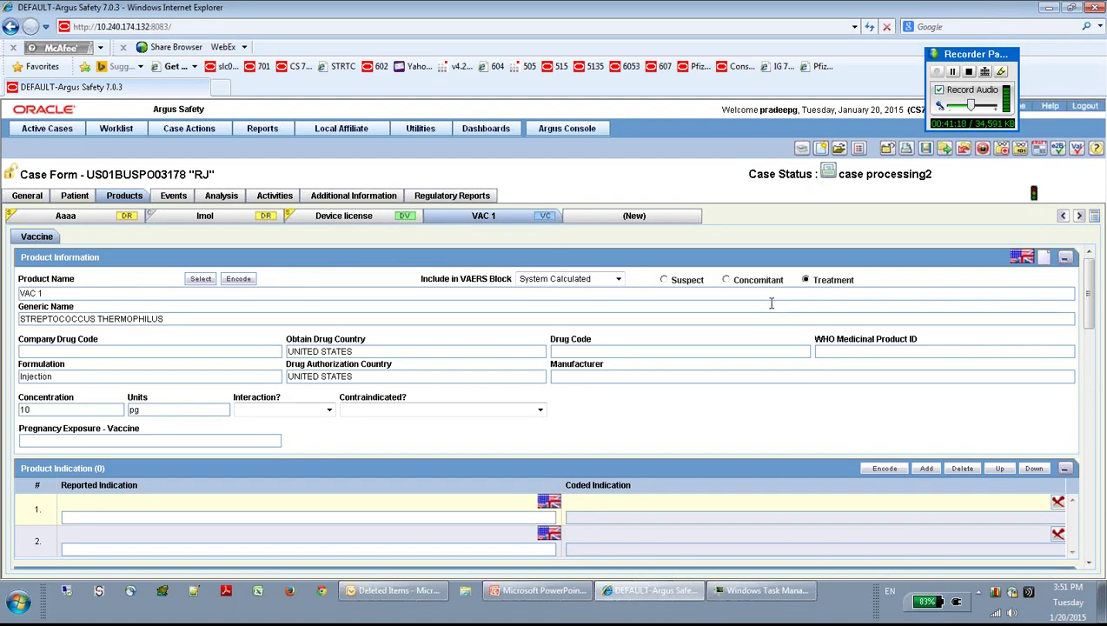
{"action": "left_click", "coordinate": [174, 197]}
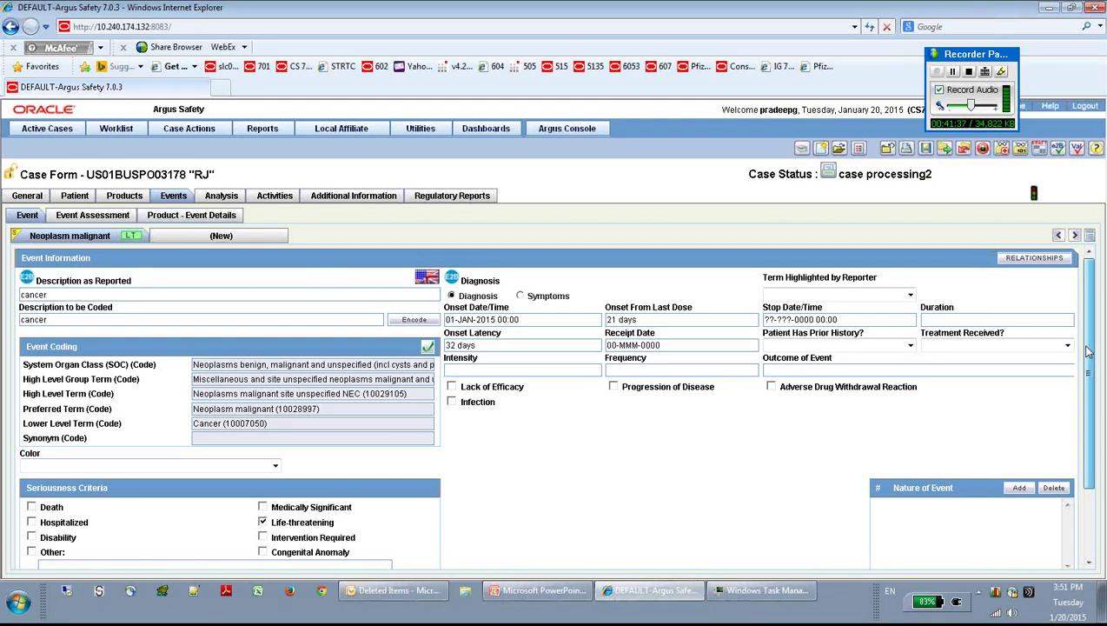
Step: Record that treatment was received for the Neoplasm malignant event
{"action": "left_click_drag", "start_coordinate": [1088, 350], "coordinate": [1090, 359]}
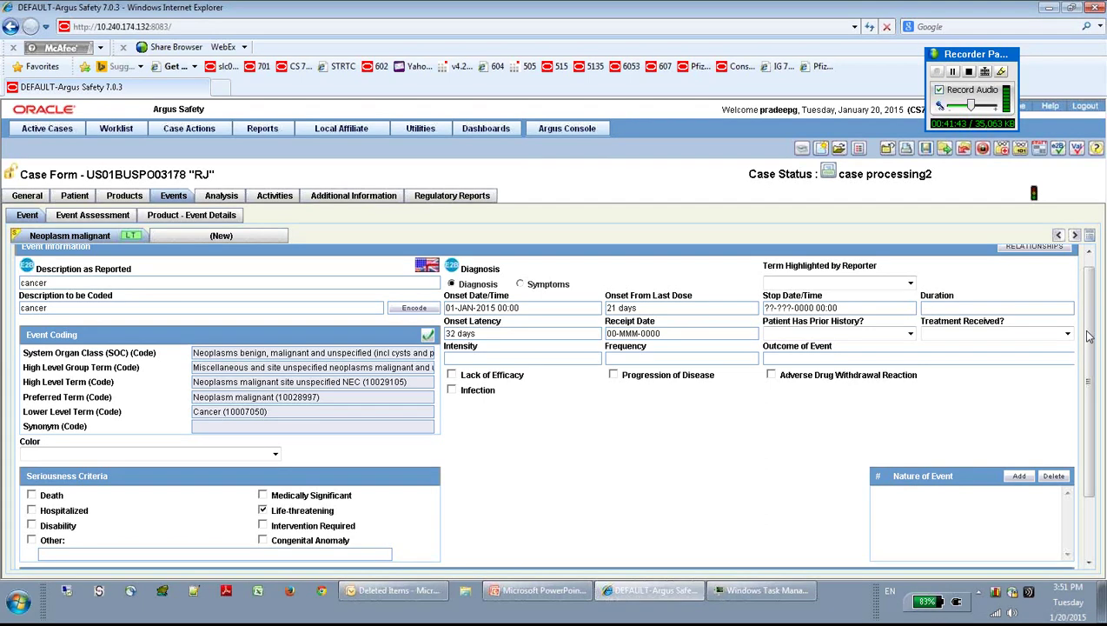
{"action": "left_click_drag", "start_coordinate": [1088, 338], "coordinate": [1091, 345]}
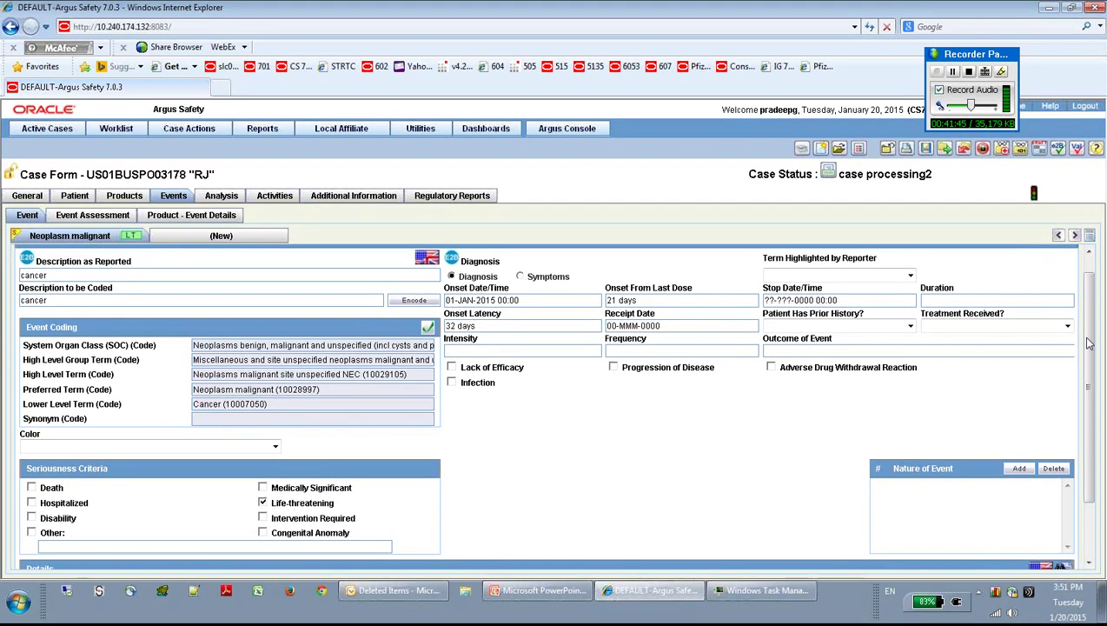
{"action": "left_click", "coordinate": [1067, 327]}
{"action": "left_click", "coordinate": [1047, 346]}
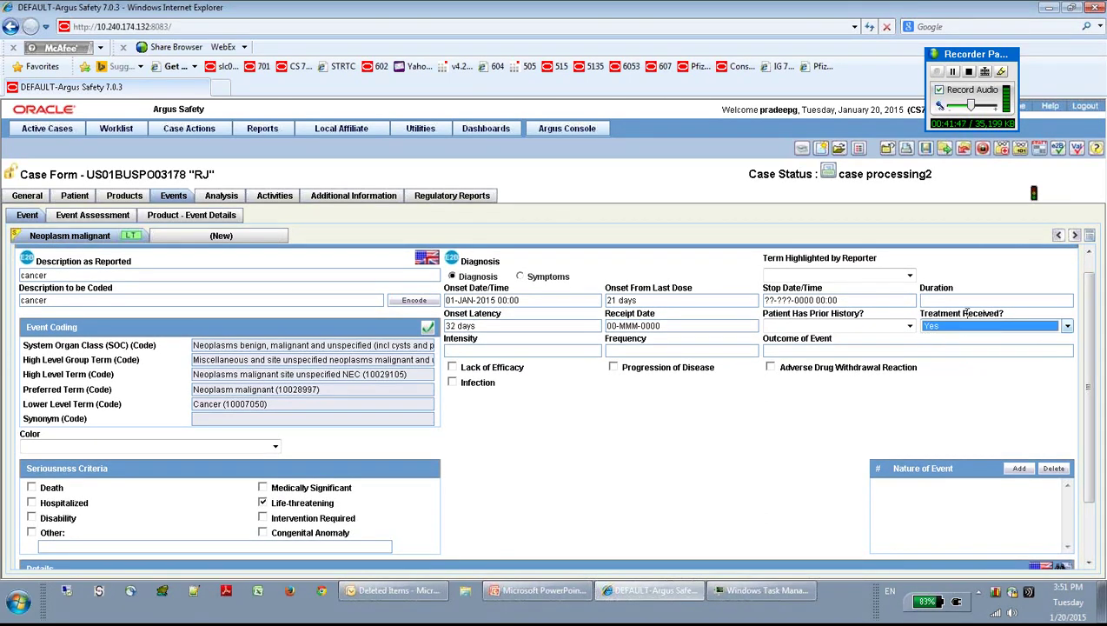
Step: Set the event's Outcome of Event to Unchanged
{"action": "left_click", "coordinate": [796, 350]}
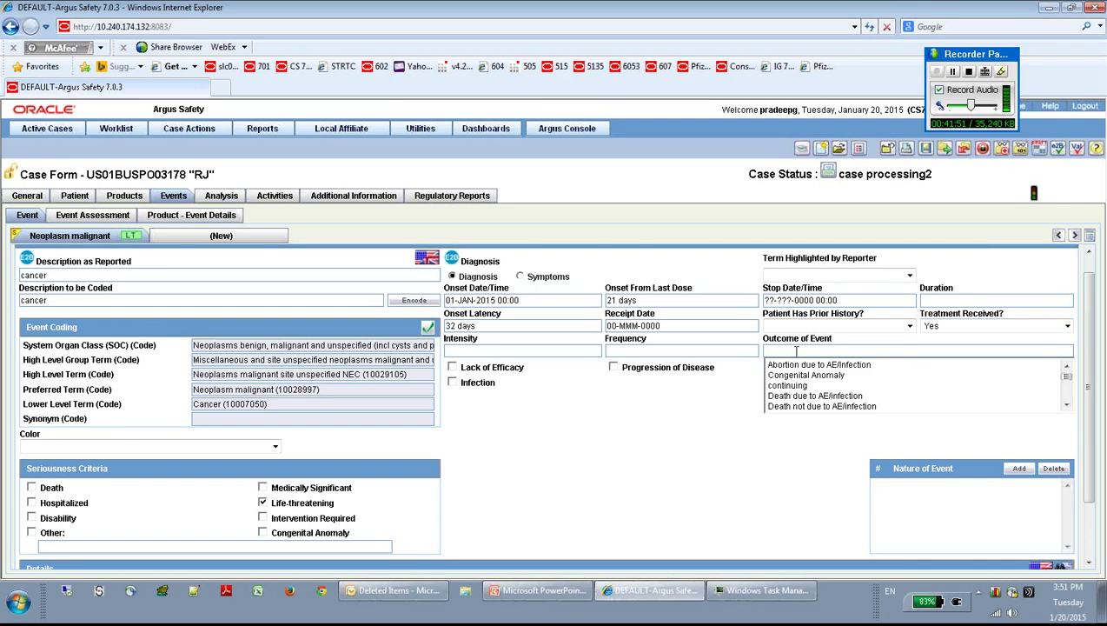
{"action": "left_click_drag", "start_coordinate": [1068, 377], "coordinate": [1067, 395]}
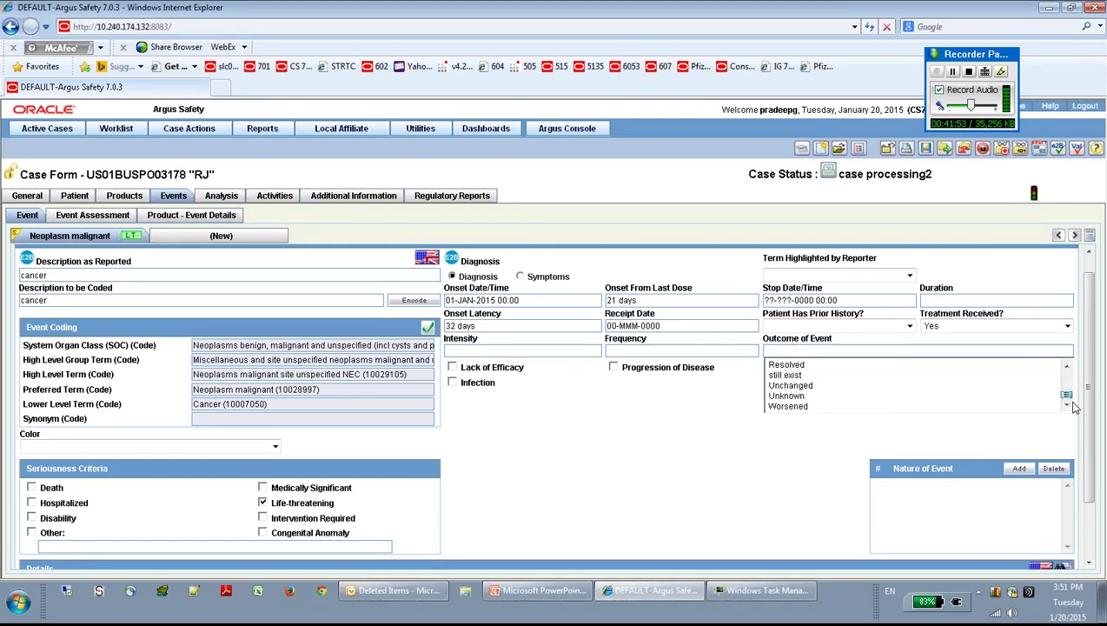
{"action": "left_click", "coordinate": [790, 386]}
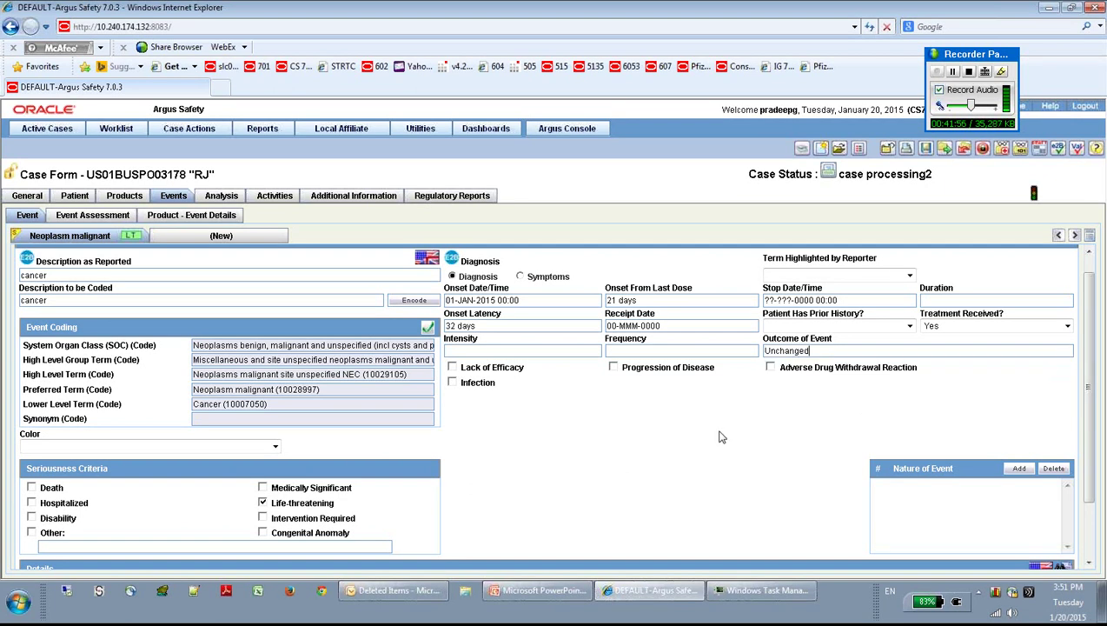
{"action": "key", "text": "Tab"}
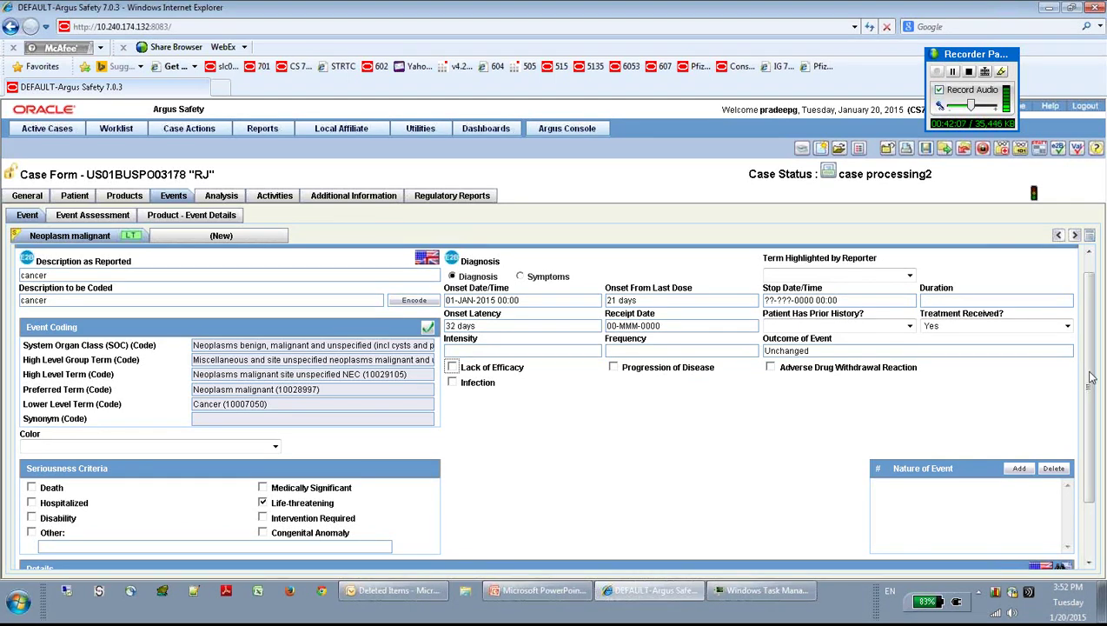
{"action": "mouse_move", "coordinate": [1091, 377]}
{"action": "left_mouse_down"}
{"action": "mouse_move", "coordinate": [1091, 426]}
{"action": "mouse_move", "coordinate": [1090, 371]}
{"action": "left_mouse_up"}
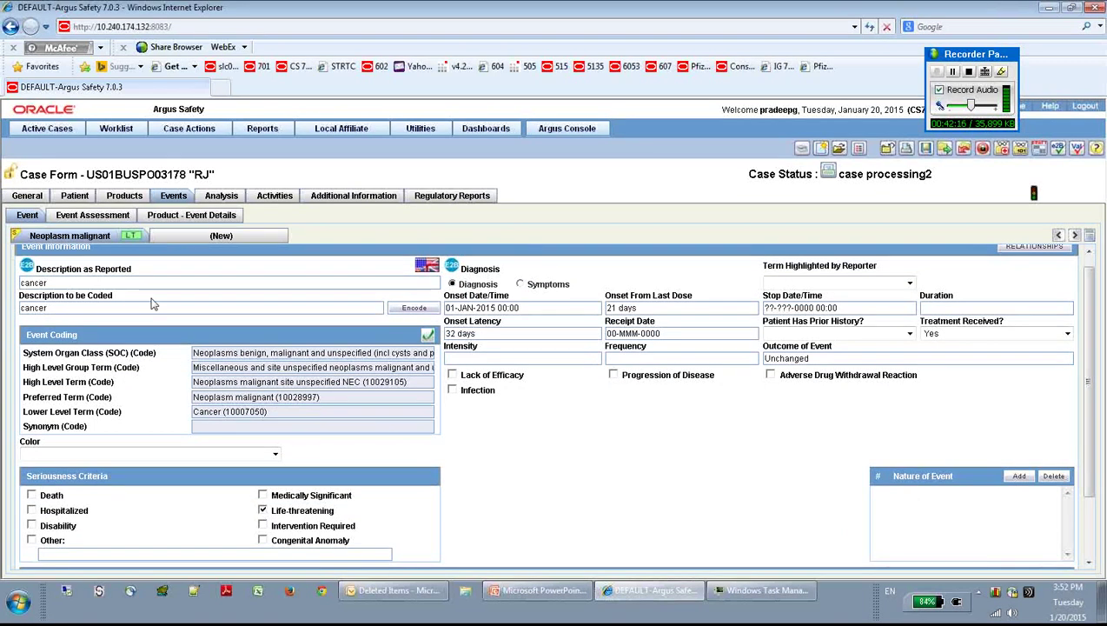
Step: Clear Life-threatening and Medically Significant, toggle Death off again, and check Hospitalized instead
{"action": "left_click", "coordinate": [262, 511]}
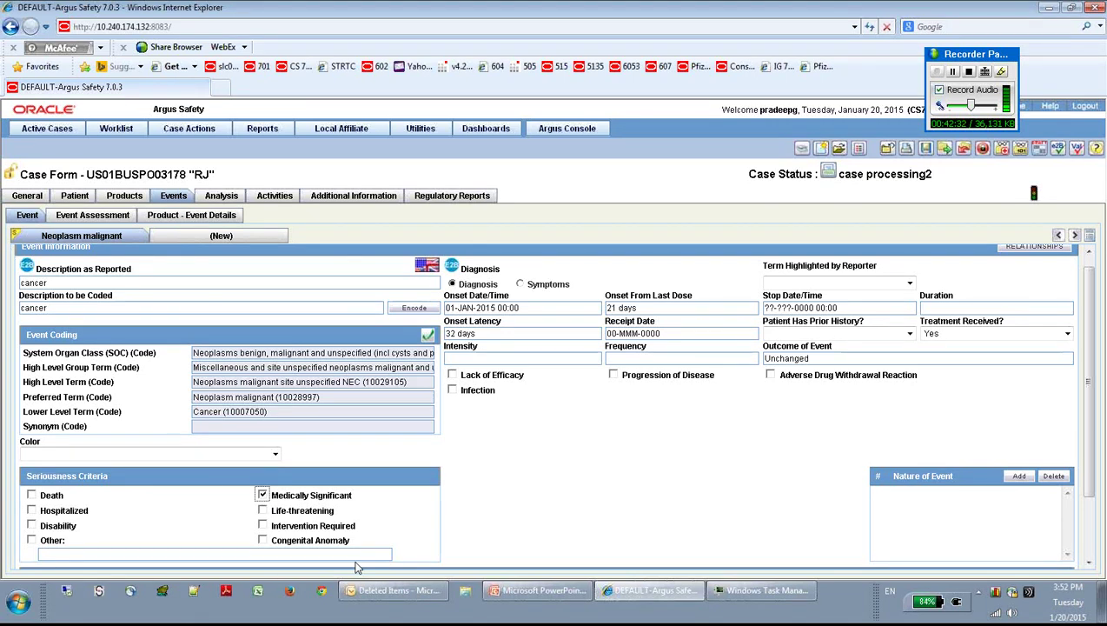
{"action": "left_click", "coordinate": [262, 495]}
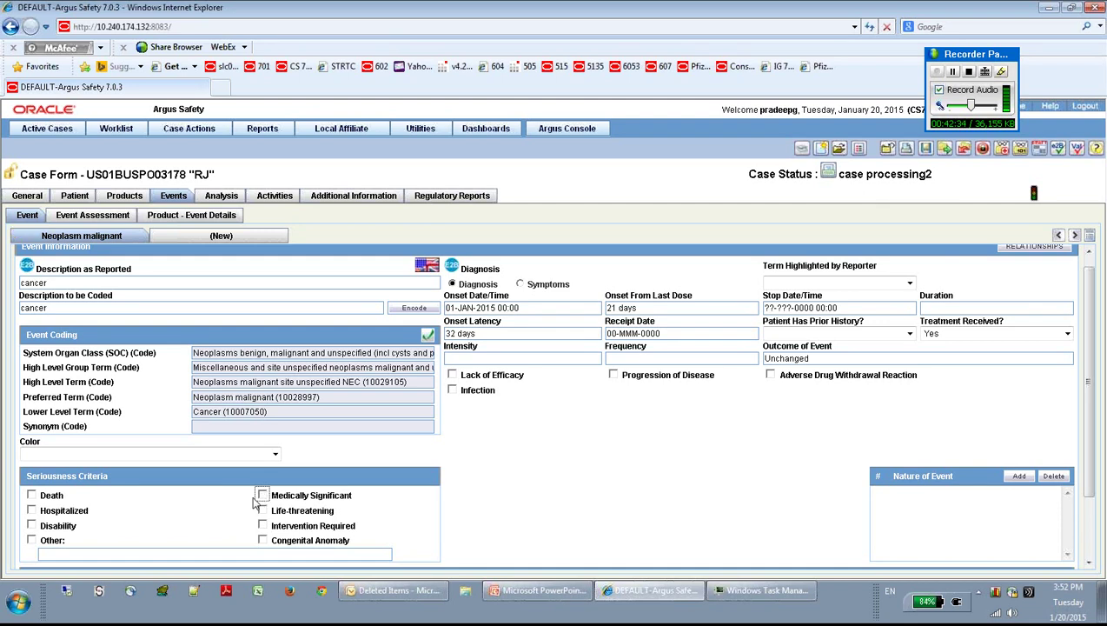
{"action": "left_click", "coordinate": [32, 496]}
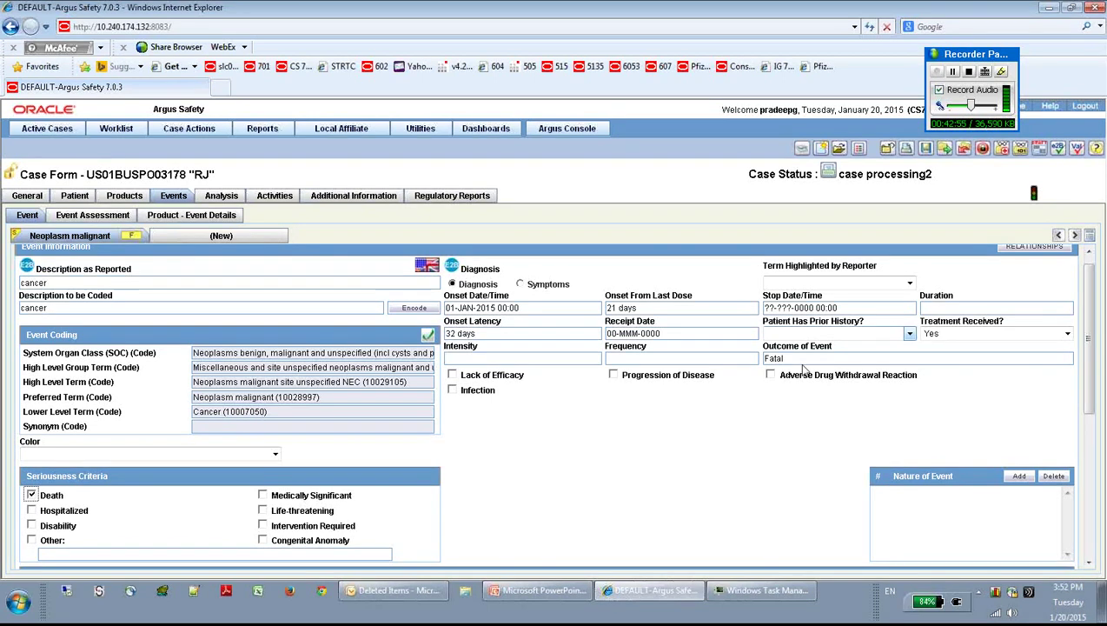
{"action": "left_click", "coordinate": [32, 494]}
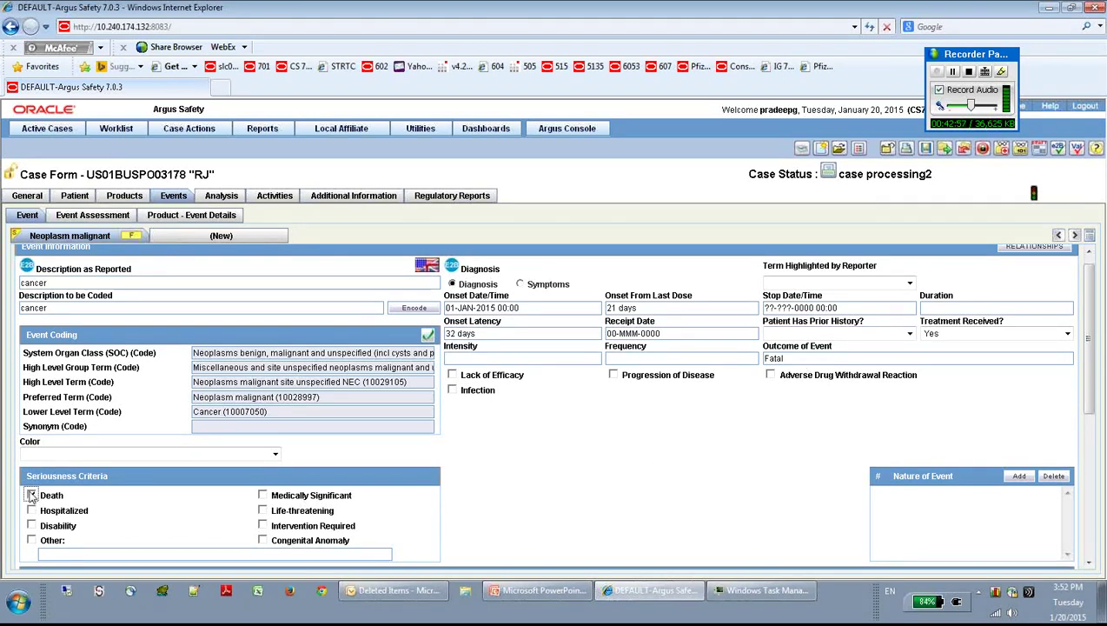
{"action": "left_click", "coordinate": [32, 513]}
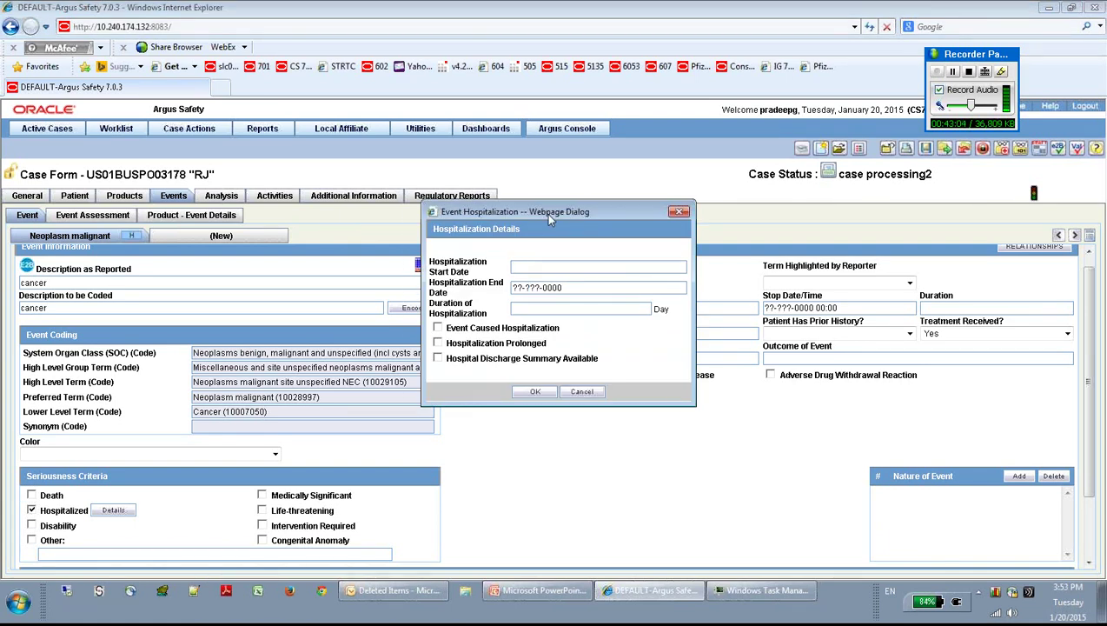
Step: Cancel the Event Hospitalization dialog and uncheck the Hospitalized criterion
{"action": "left_click_drag", "start_coordinate": [546, 213], "coordinate": [528, 215]}
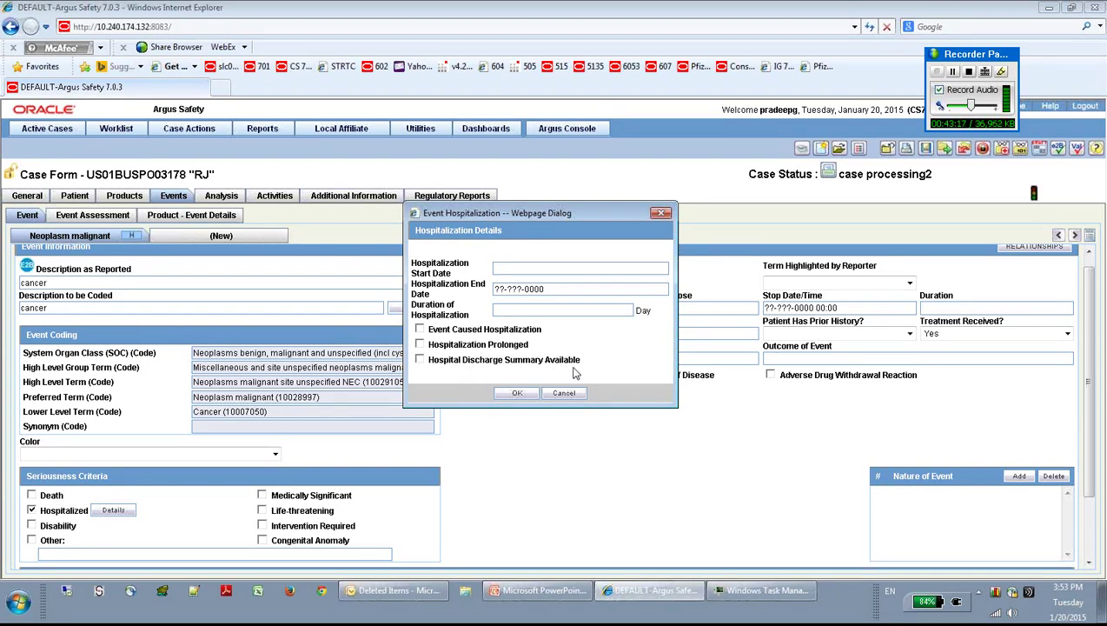
{"action": "left_click", "coordinate": [563, 393]}
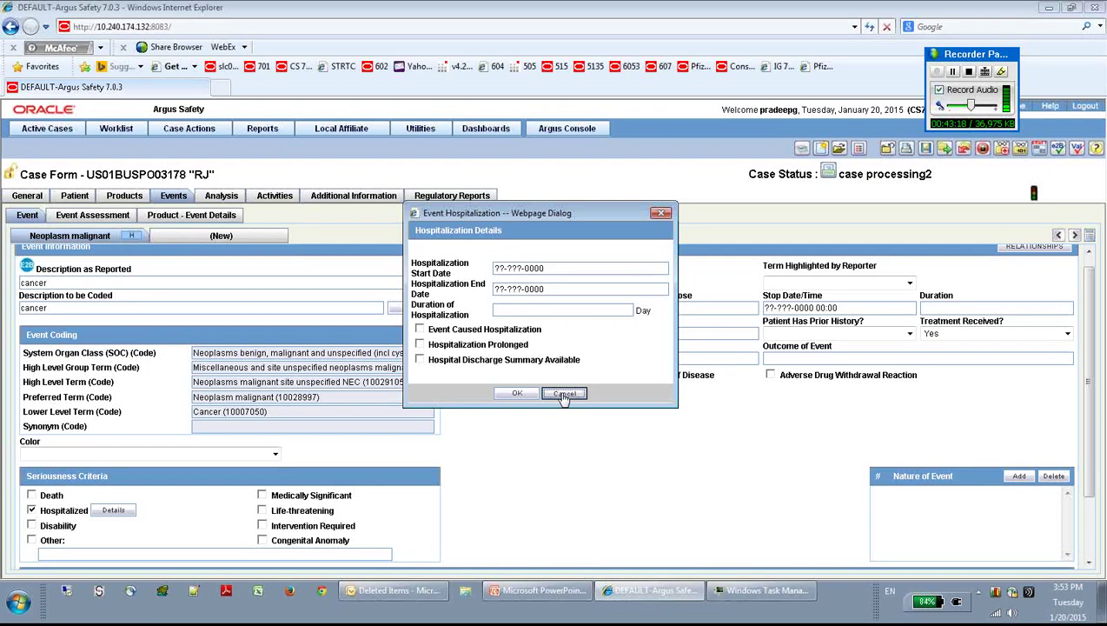
{"action": "left_click", "coordinate": [33, 511]}
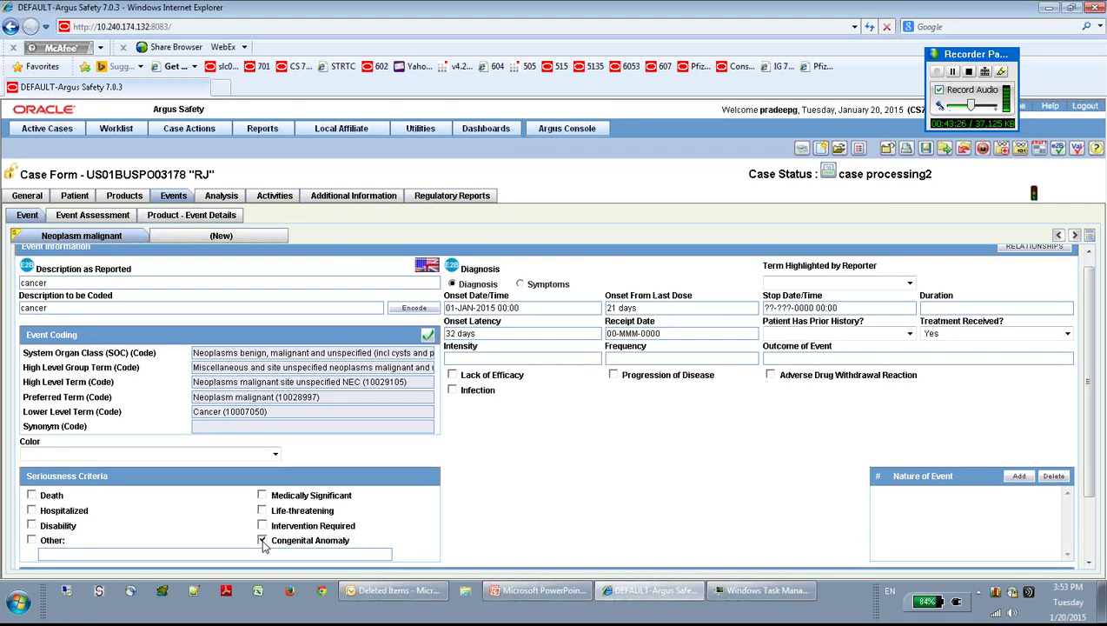
Step: Clear Congenital Anomaly and Disability, leaving Life-threatening as the only checked criterion
{"action": "left_click", "coordinate": [262, 540]}
{"action": "left_click", "coordinate": [31, 526]}
{"action": "left_click", "coordinate": [32, 526]}
{"action": "left_click", "coordinate": [263, 511]}
{"action": "left_click", "coordinate": [262, 511]}
{"action": "left_click", "coordinate": [262, 511]}
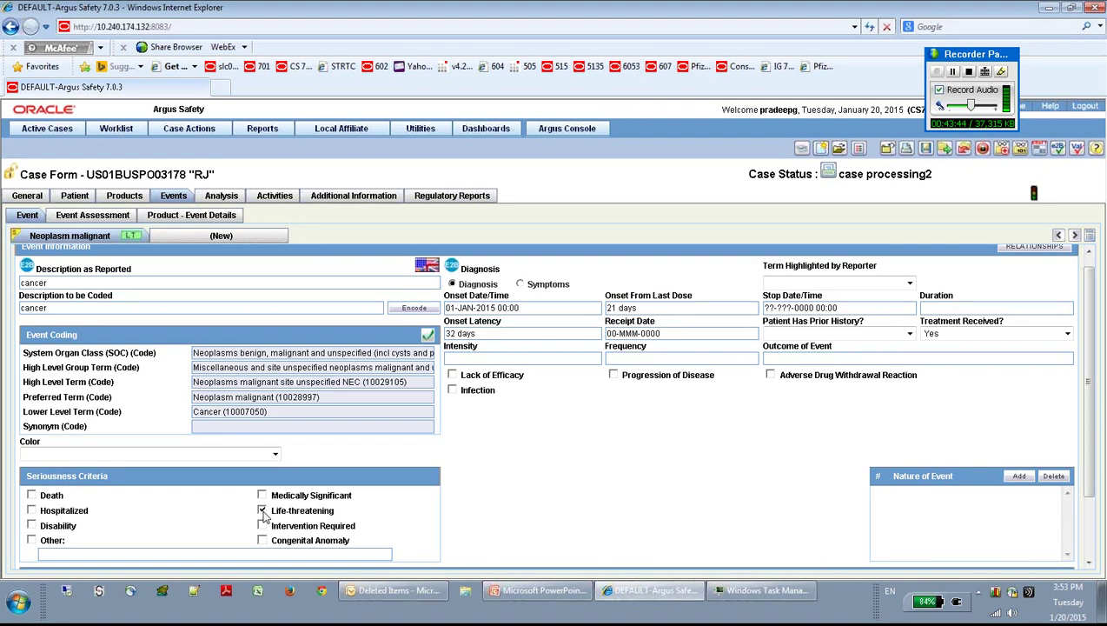
Step: Set Outcome of Event back to Unchanged and review the event details
{"action": "left_click", "coordinate": [782, 358]}
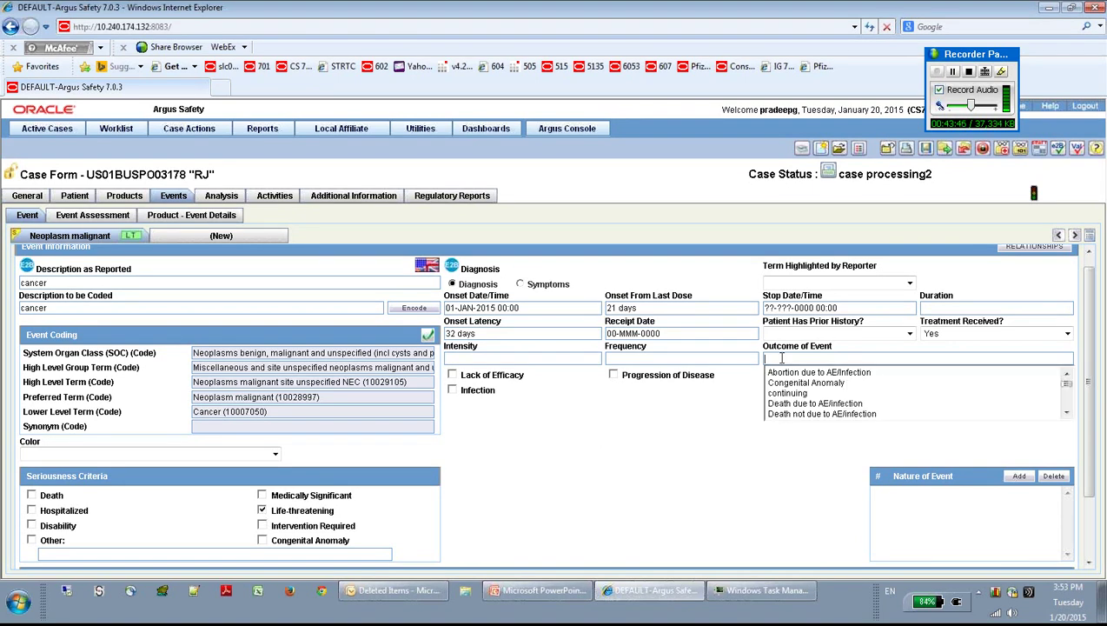
{"action": "left_click", "coordinate": [1066, 413]}
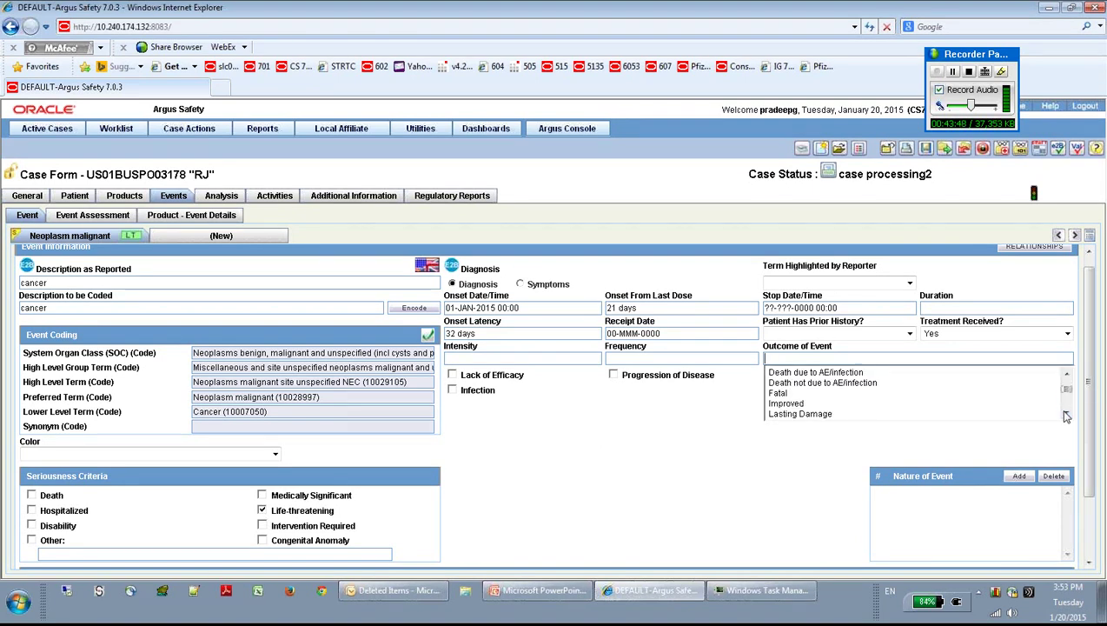
{"action": "left_click", "coordinate": [1066, 414]}
{"action": "left_click", "coordinate": [1066, 413]}
{"action": "left_click", "coordinate": [1066, 414]}
{"action": "left_click", "coordinate": [1066, 415]}
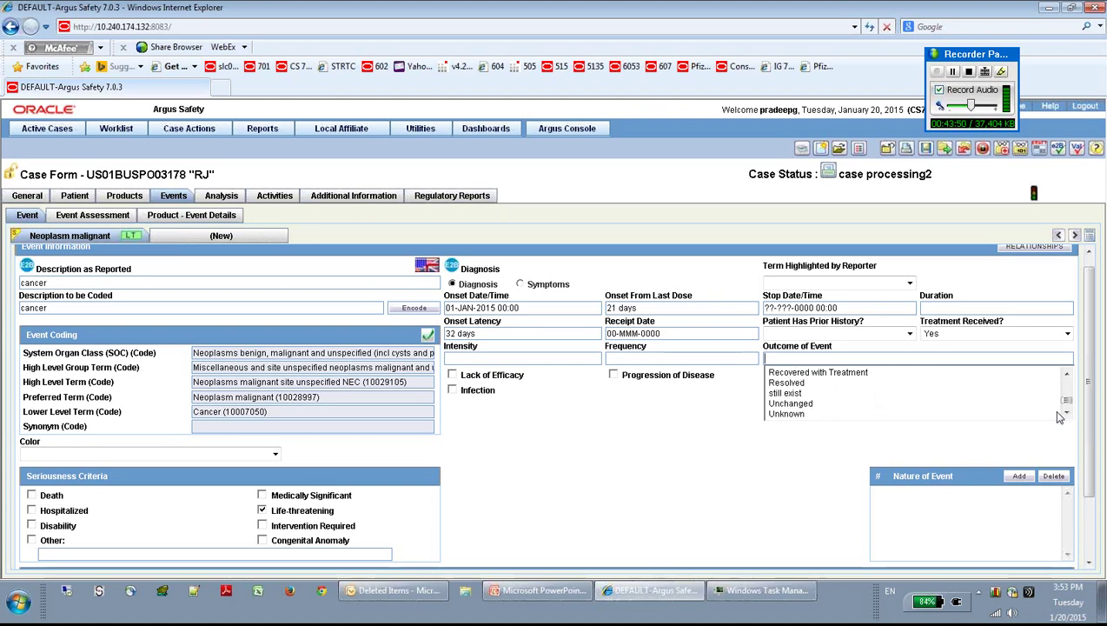
{"action": "left_click", "coordinate": [829, 405]}
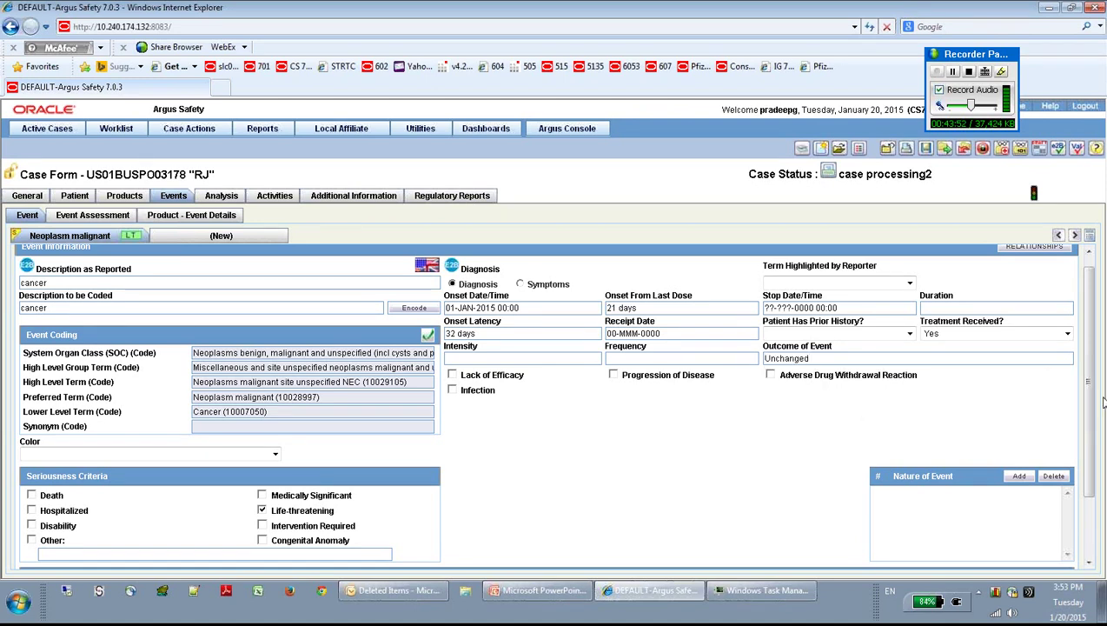
{"action": "left_click_drag", "start_coordinate": [1086, 423], "coordinate": [1097, 491]}
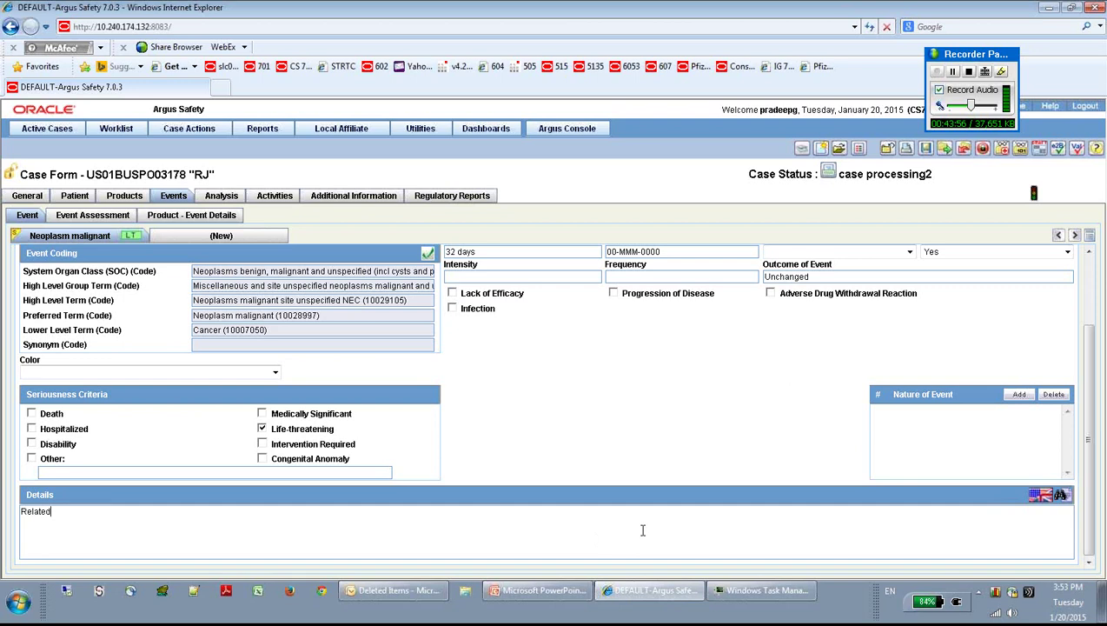
{"action": "left_click_drag", "start_coordinate": [1090, 494], "coordinate": [1093, 396]}
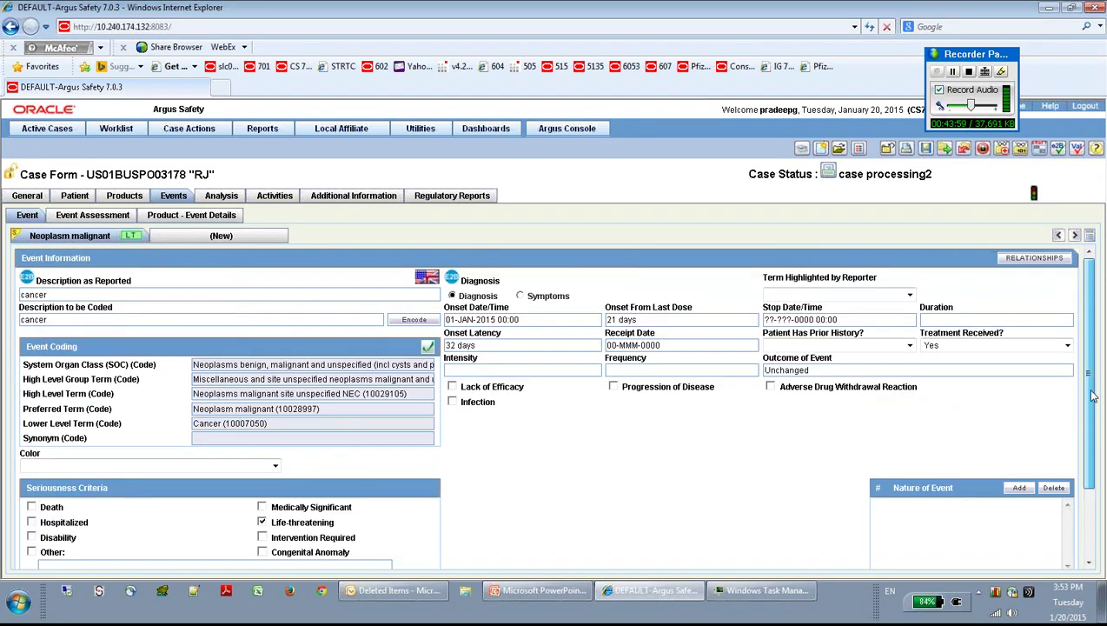
Step: In Event Assessment, set the Device license product's As Reported Causality to Not Related
{"action": "left_click", "coordinate": [110, 219]}
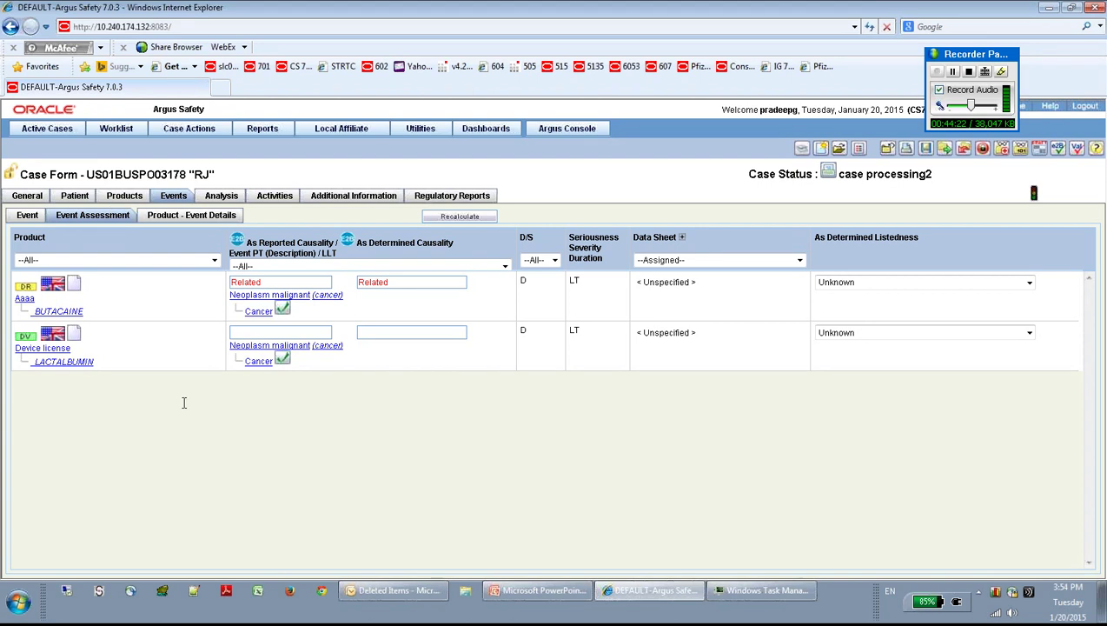
{"action": "left_click", "coordinate": [302, 333]}
{"action": "left_click", "coordinate": [241, 333]}
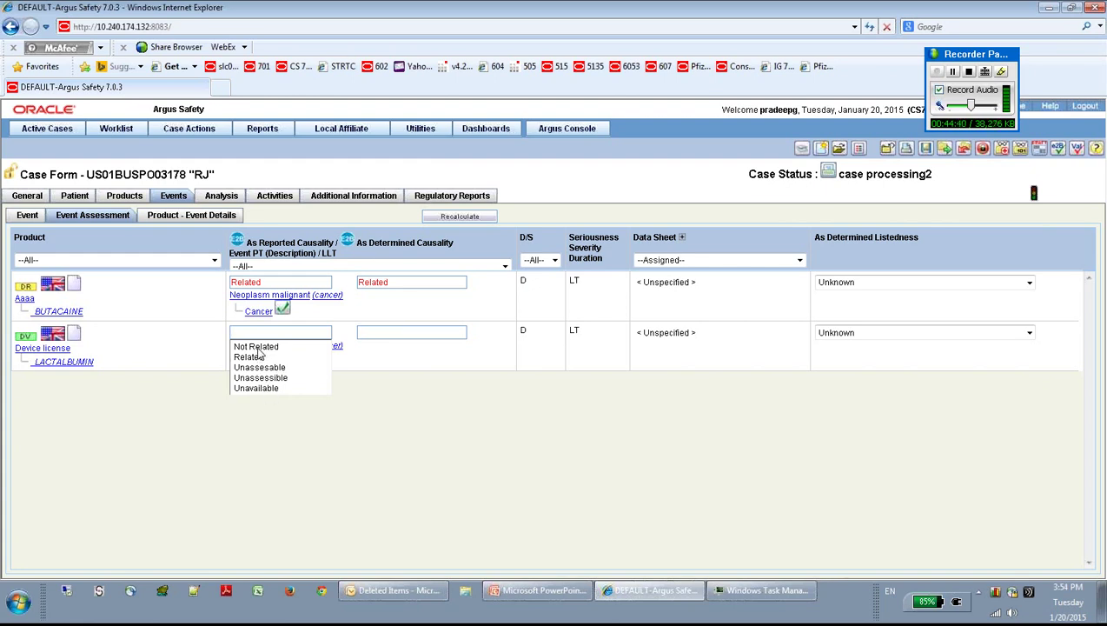
{"action": "left_click", "coordinate": [257, 347]}
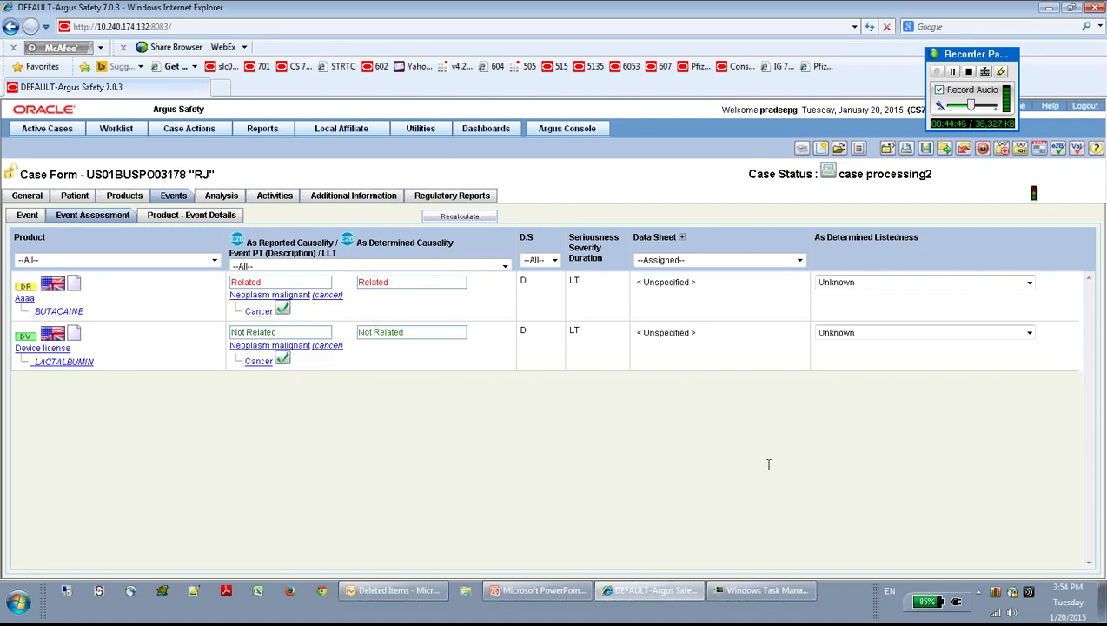
{"action": "left_click", "coordinate": [1029, 283]}
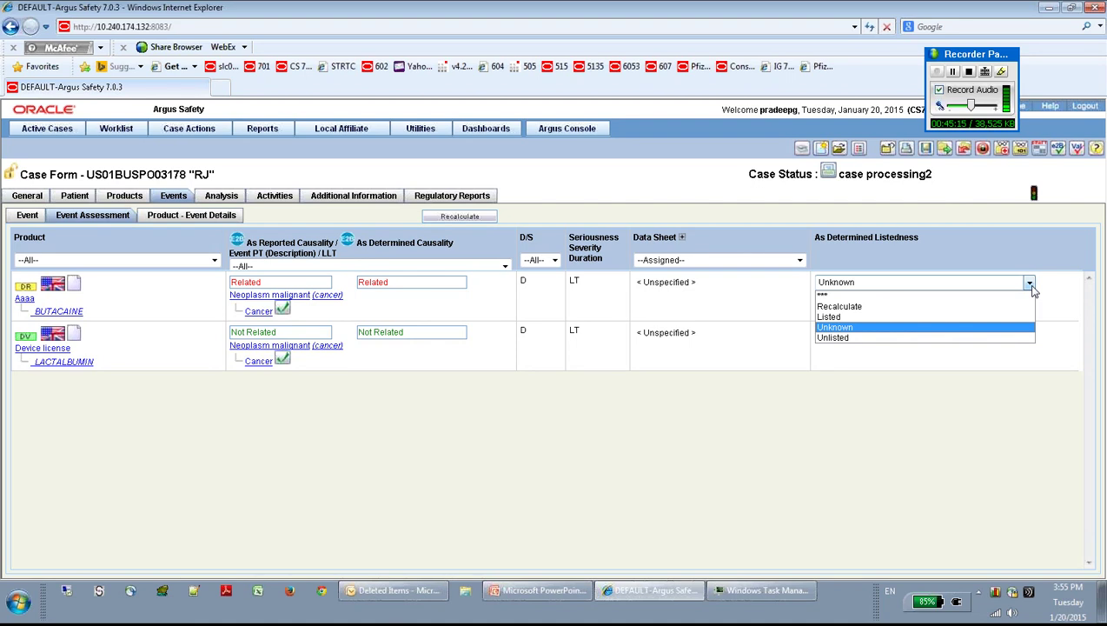
Step: Leave listedness as Unknown and switch to the case form's Analysis tab
{"action": "left_click", "coordinate": [1030, 285]}
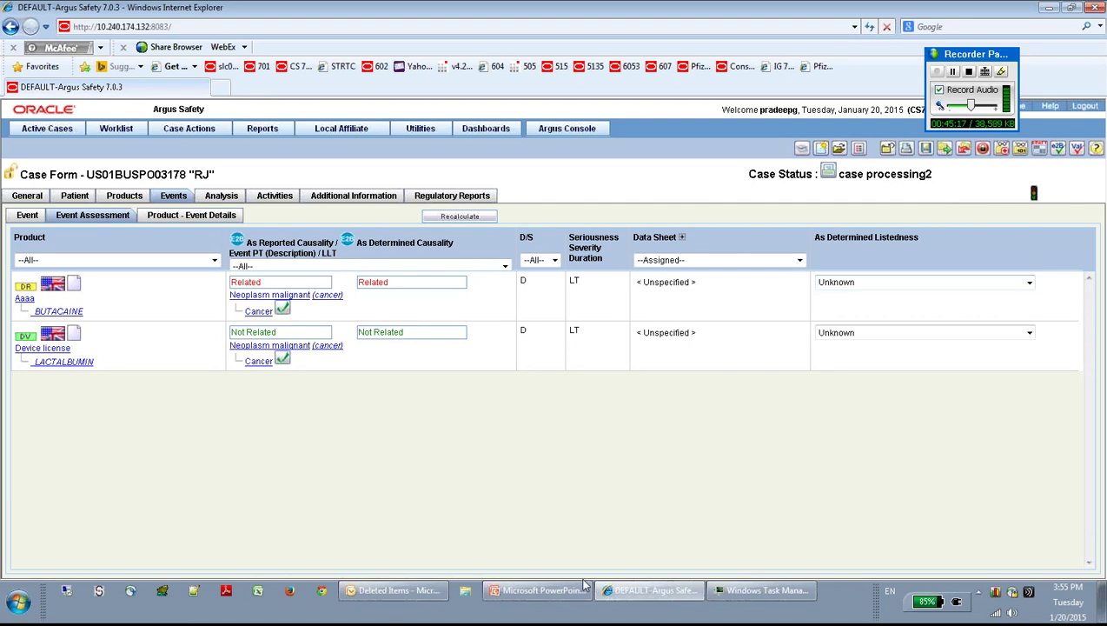
{"action": "left_click", "coordinate": [190, 216]}
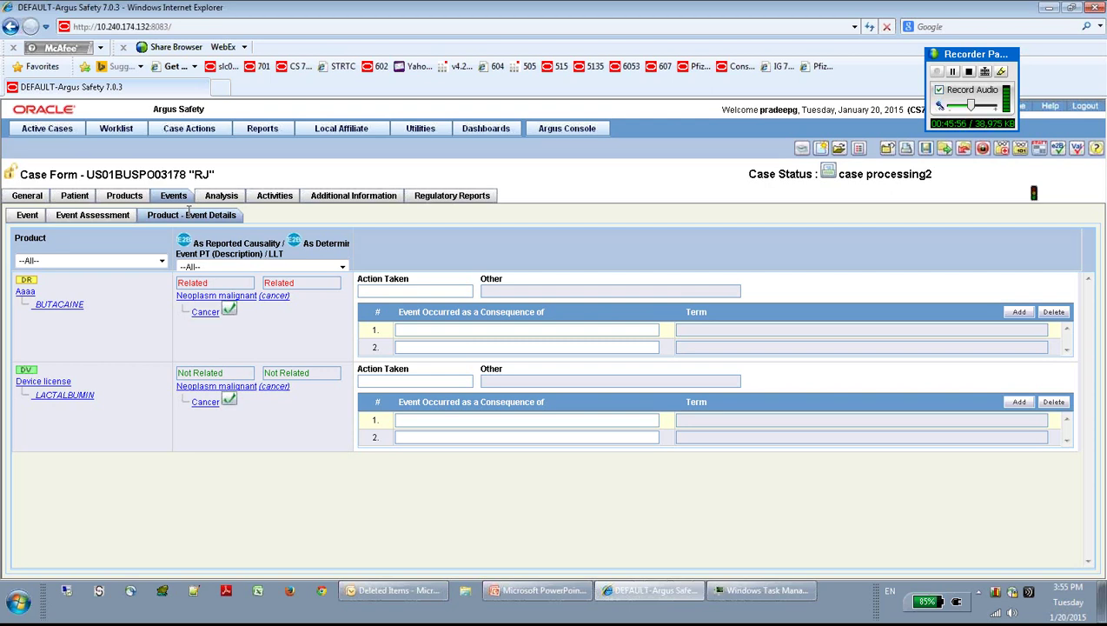
{"action": "left_click", "coordinate": [221, 196]}
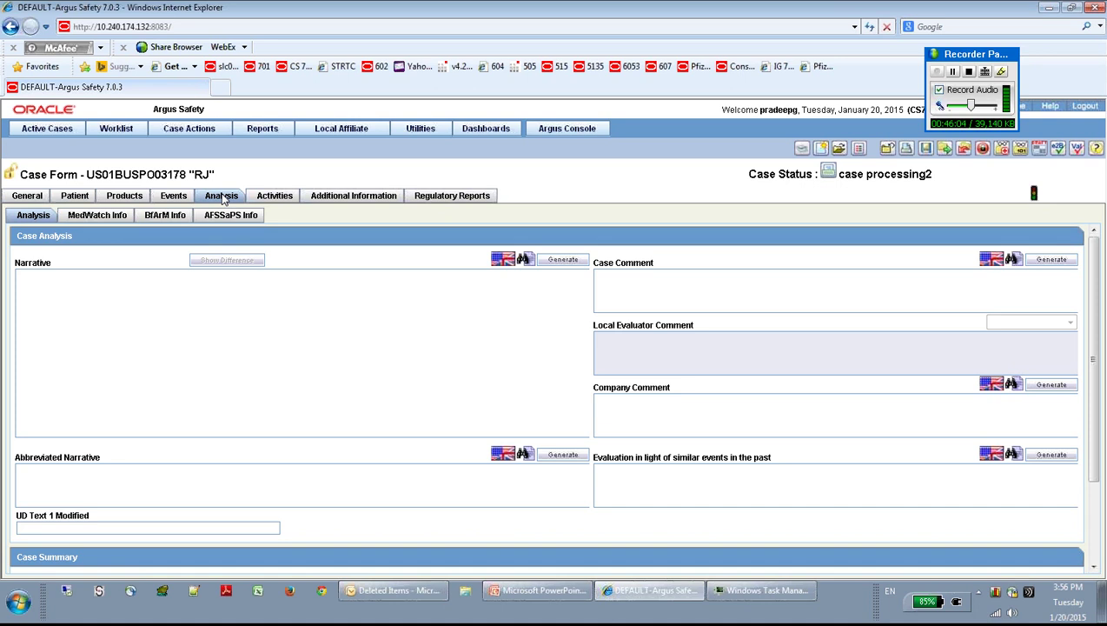
Step: Type the narrative 'This is a narrative information for the patient.'
{"action": "left_click", "coordinate": [138, 415]}
{"action": "type", "text": "This is "}
{"action": "type", "text": "a narraib"}
{"action": "key", "text": "BackSpace"}
{"action": "key", "text": "BackSpace"}
{"action": "type", "text": "tive information ofr"}
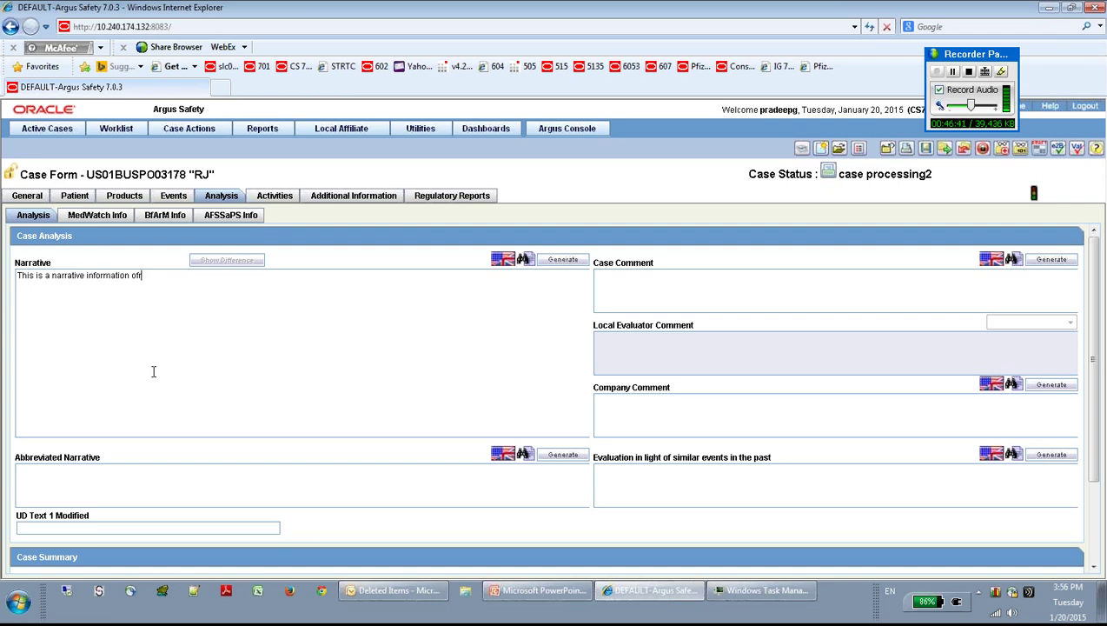
{"action": "key", "text": "BackSpace"}
{"action": "key", "text": "BackSpace"}
{"action": "key", "text": "BackSpace"}
{"action": "type", "text": "for the patient."}
Step: Pass through the Case Comment, Company Comment and similar-events boxes down to Case Summary
{"action": "left_click", "coordinate": [658, 292]}
{"action": "left_click", "coordinate": [631, 434]}
{"action": "left_click", "coordinate": [633, 492]}
{"action": "left_click_drag", "start_coordinate": [1096, 437], "coordinate": [1100, 543]}
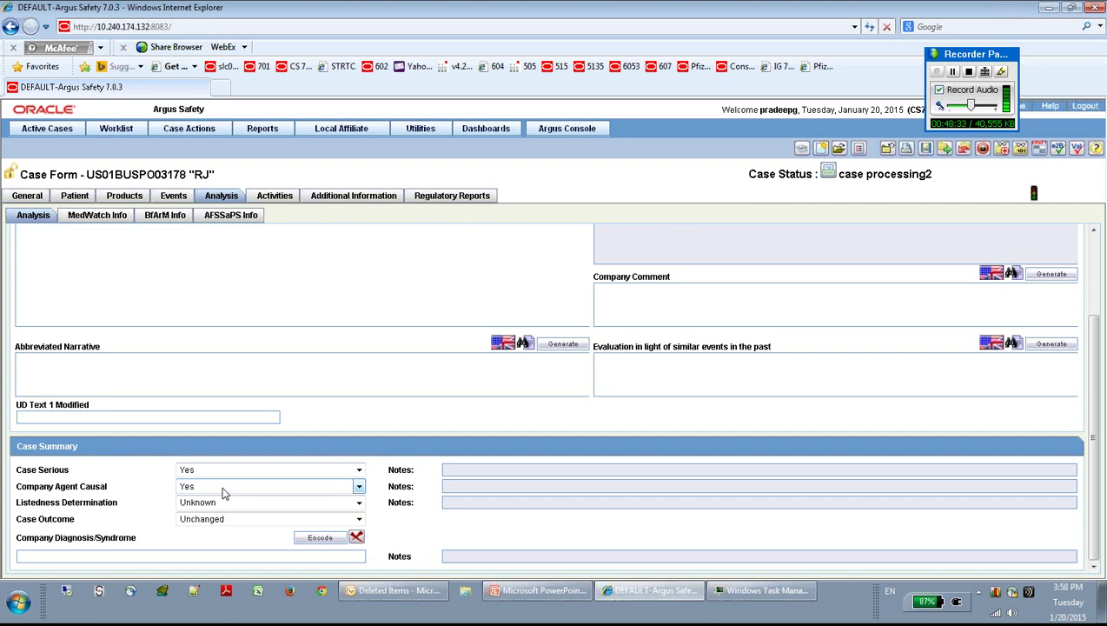
Step: Override Case Serious to No and accept the override warning
{"action": "left_click", "coordinate": [225, 483]}
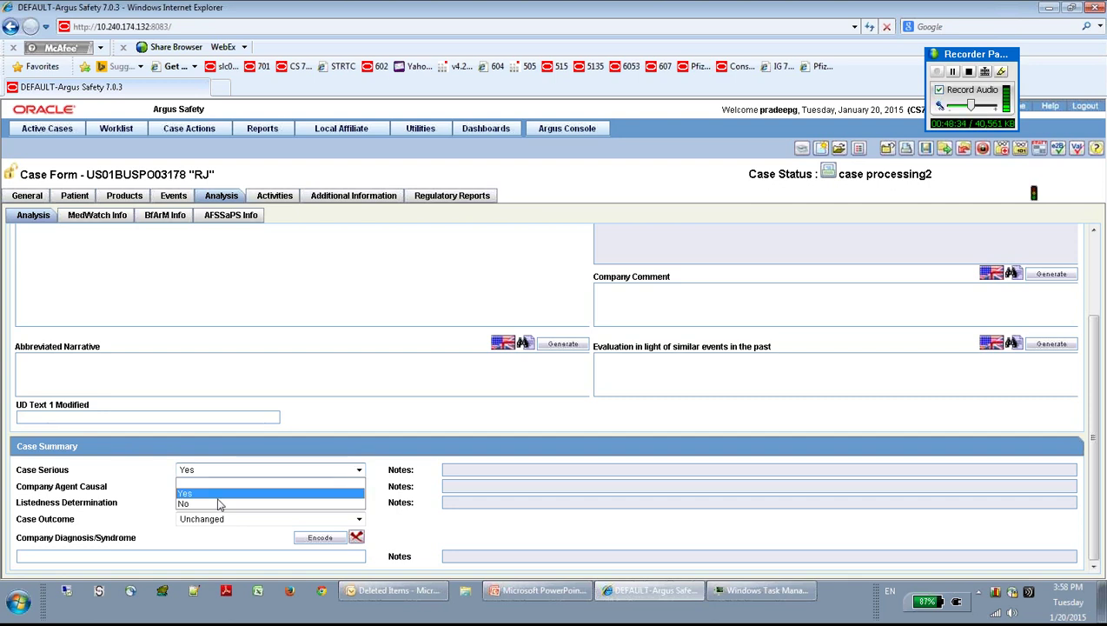
{"action": "left_click", "coordinate": [219, 504]}
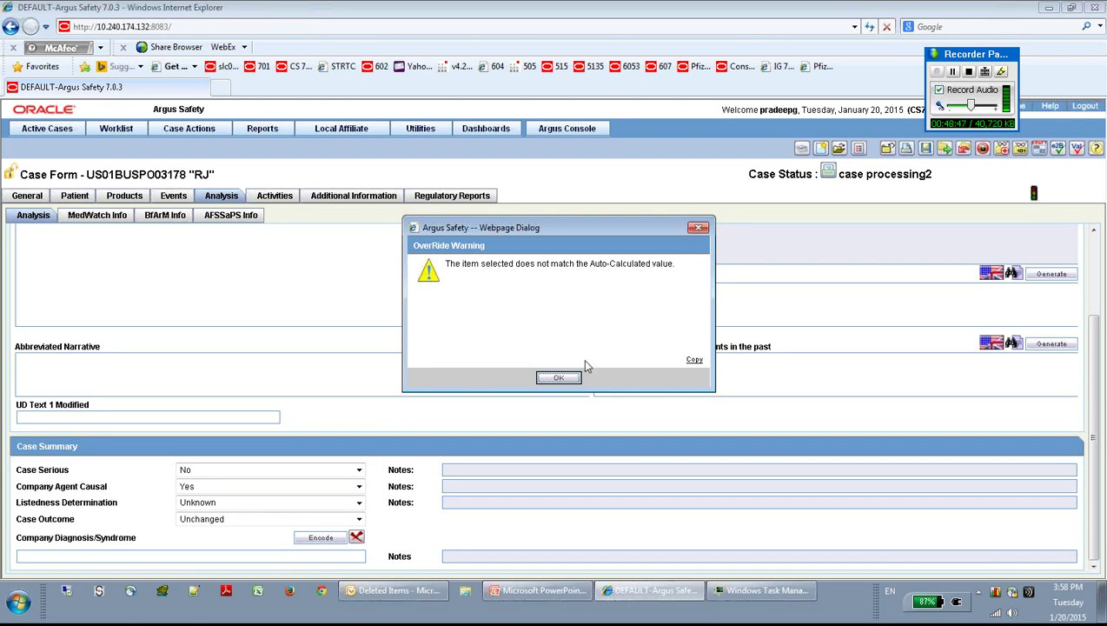
{"action": "left_click", "coordinate": [559, 377]}
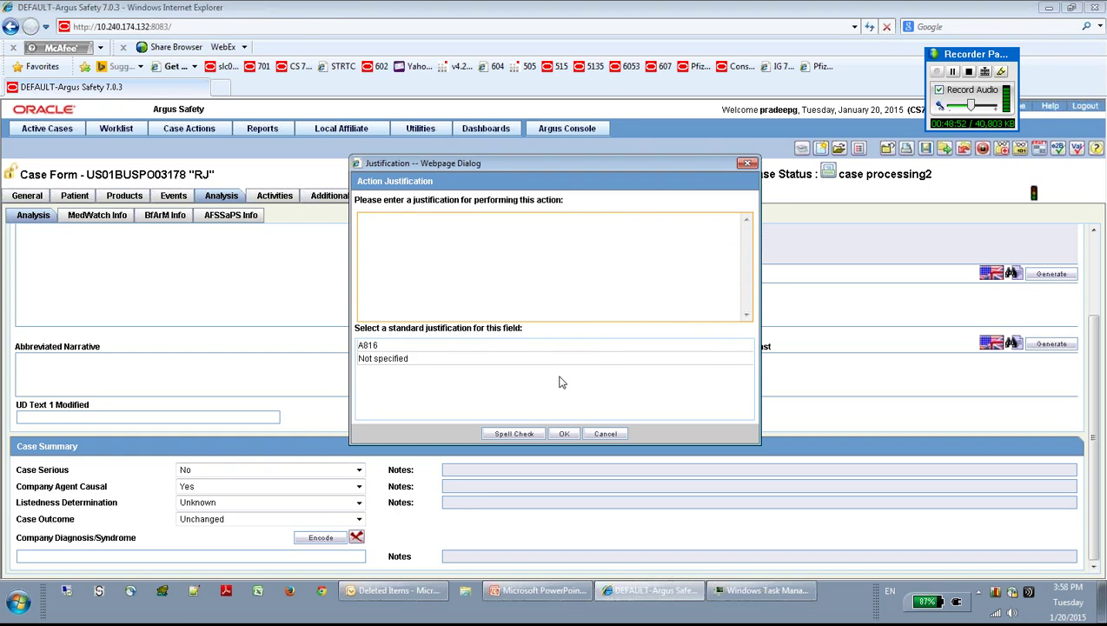
Step: Justify the Case Serious override with 'Not specified' and confirm it
{"action": "left_click", "coordinate": [509, 364]}
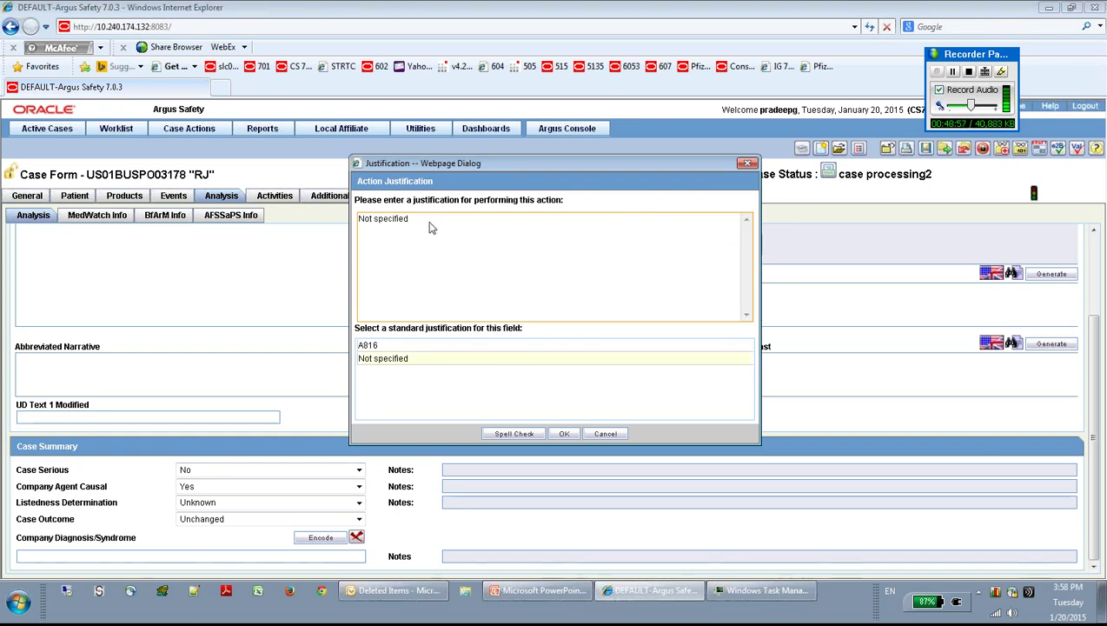
{"action": "left_click_drag", "start_coordinate": [431, 228], "coordinate": [354, 224]}
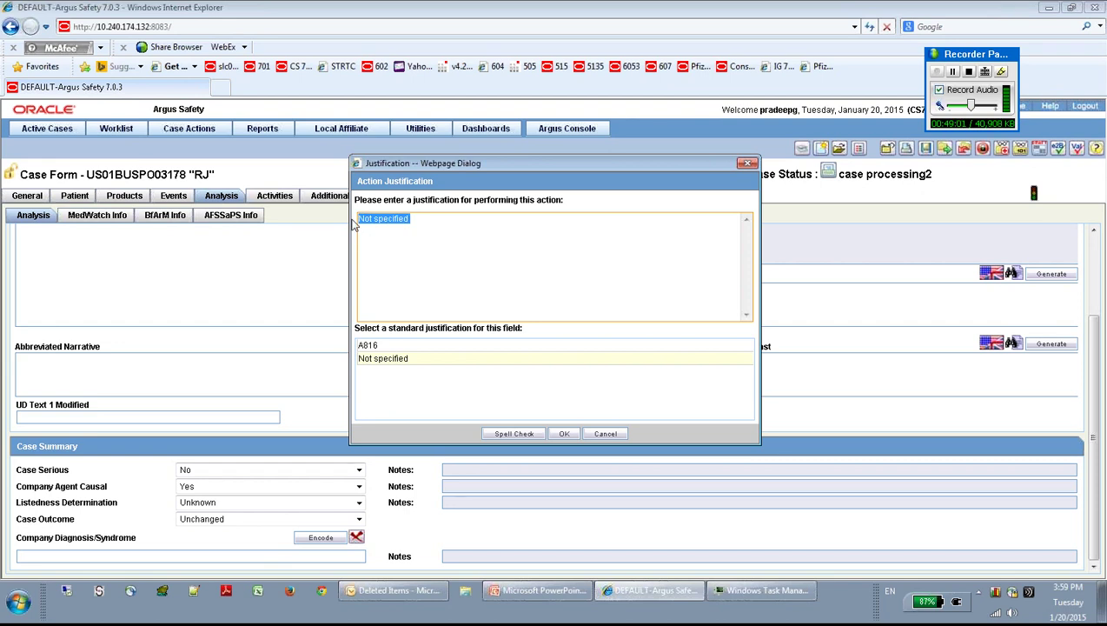
{"action": "left_click", "coordinate": [432, 239]}
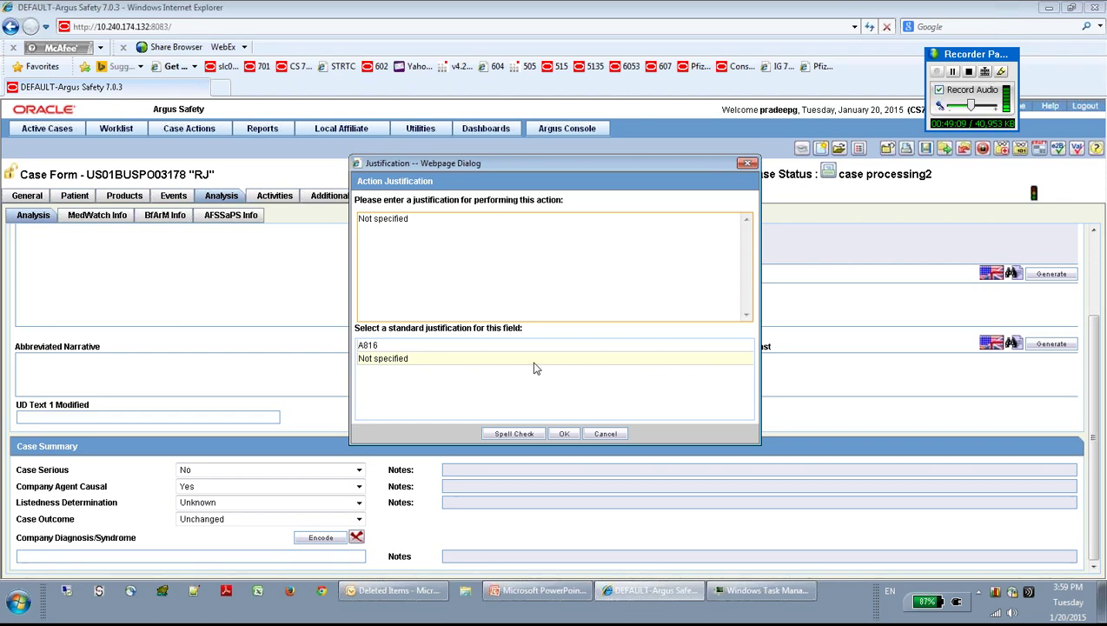
{"action": "left_click", "coordinate": [564, 433]}
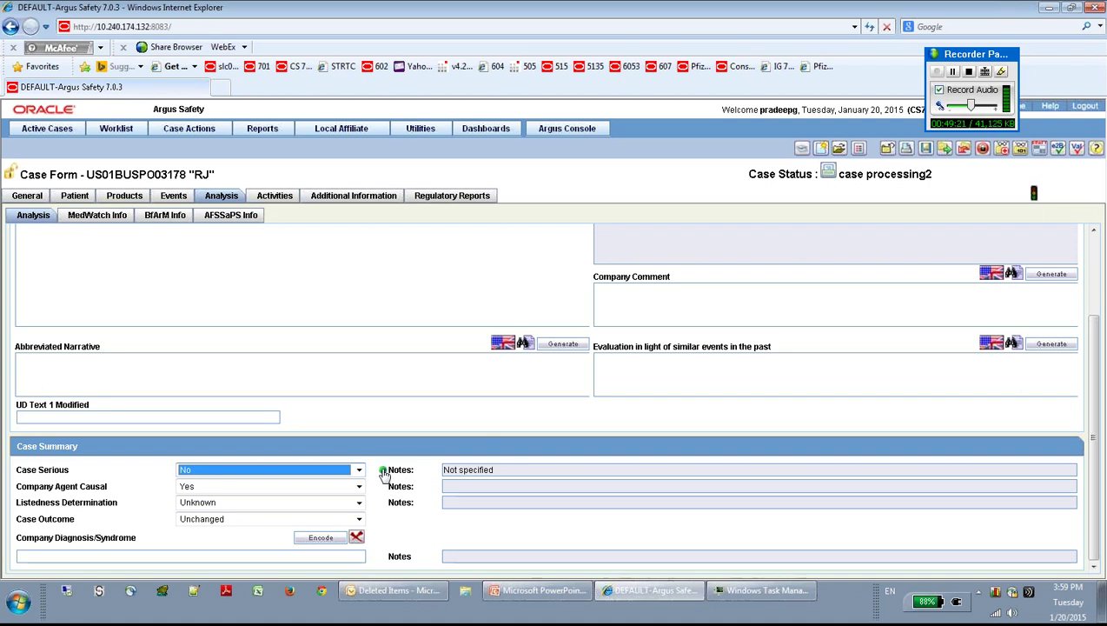
Step: Check the Case Serious note indicator and save the case
{"action": "left_click", "coordinate": [384, 474]}
{"action": "left_click", "coordinate": [384, 474]}
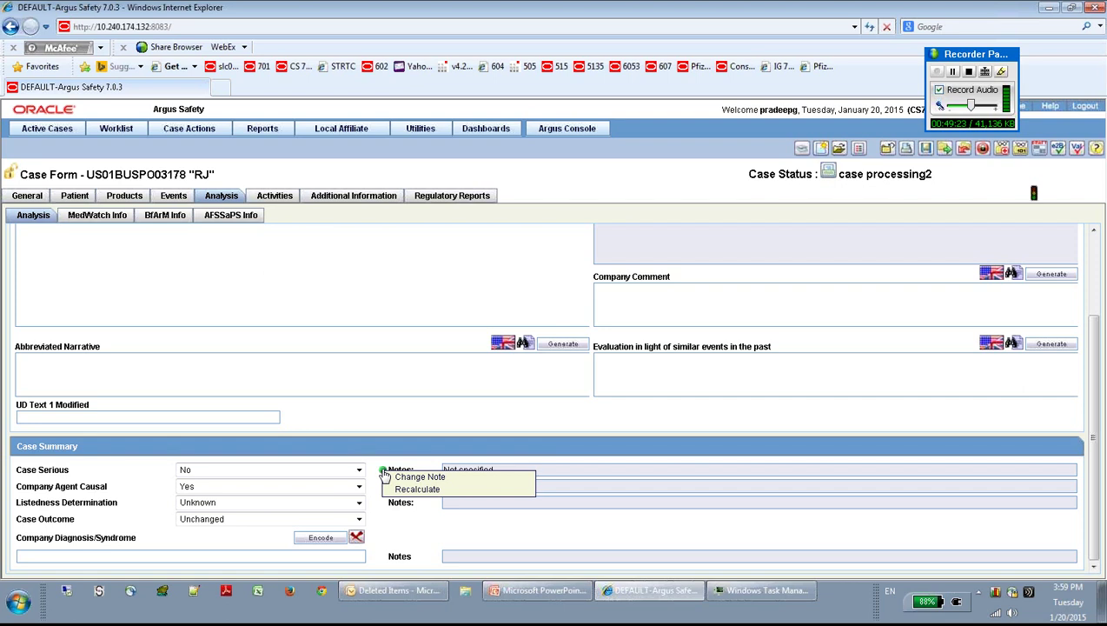
{"action": "left_click", "coordinate": [926, 151]}
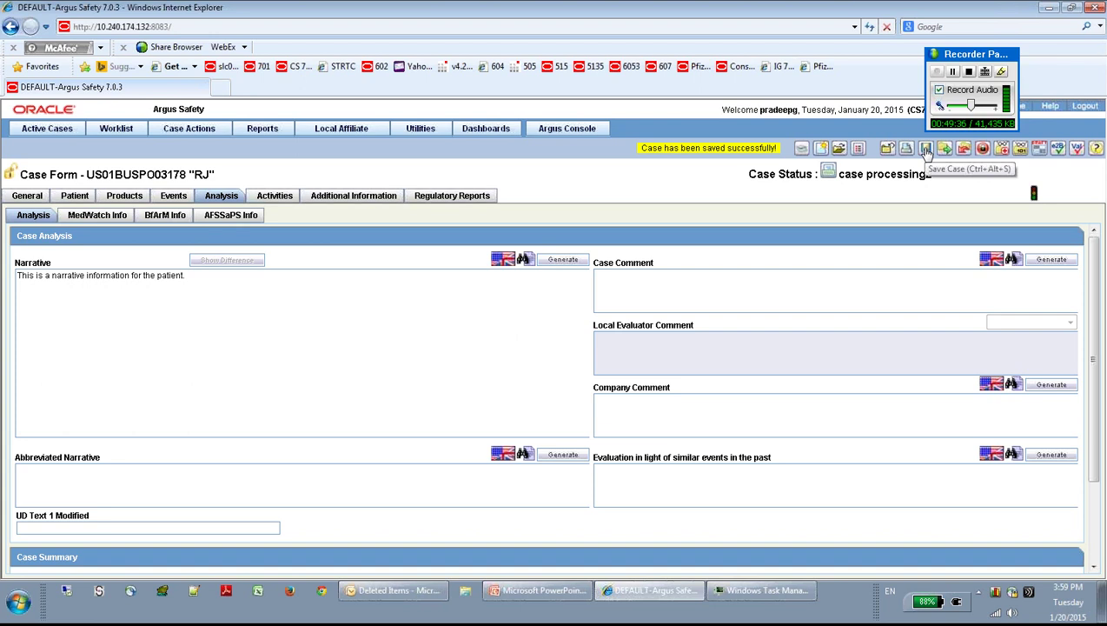
{"action": "left_click_drag", "start_coordinate": [1093, 315], "coordinate": [1104, 398]}
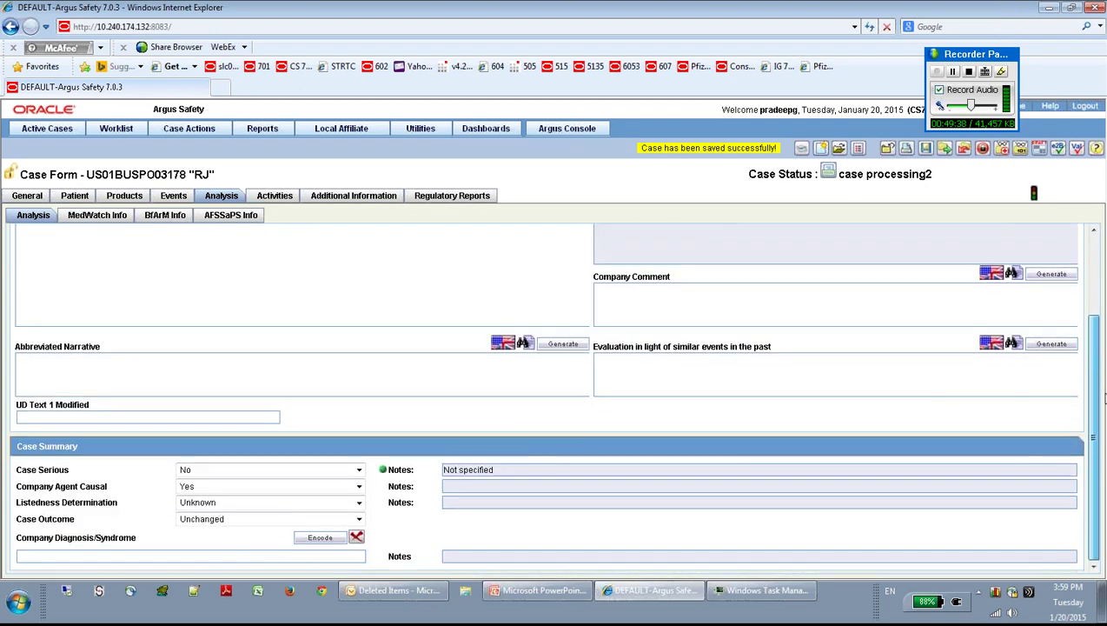
Step: Recalculate Case Serious so it reverts to blank and its 'Not specified' note is cleared
{"action": "left_click", "coordinate": [383, 473]}
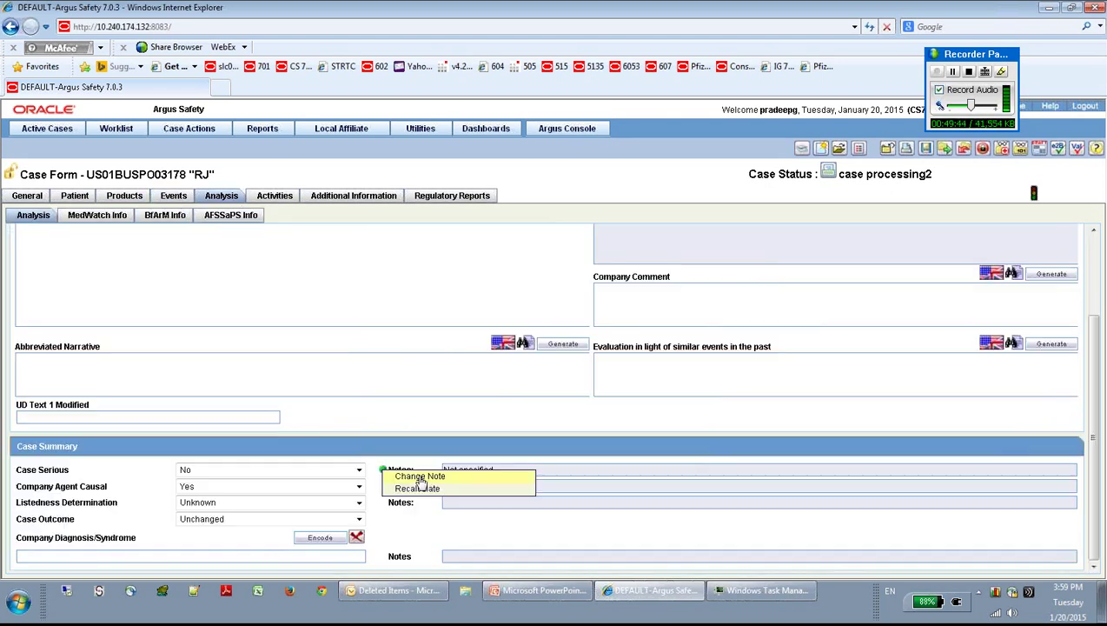
{"action": "left_click", "coordinate": [420, 477]}
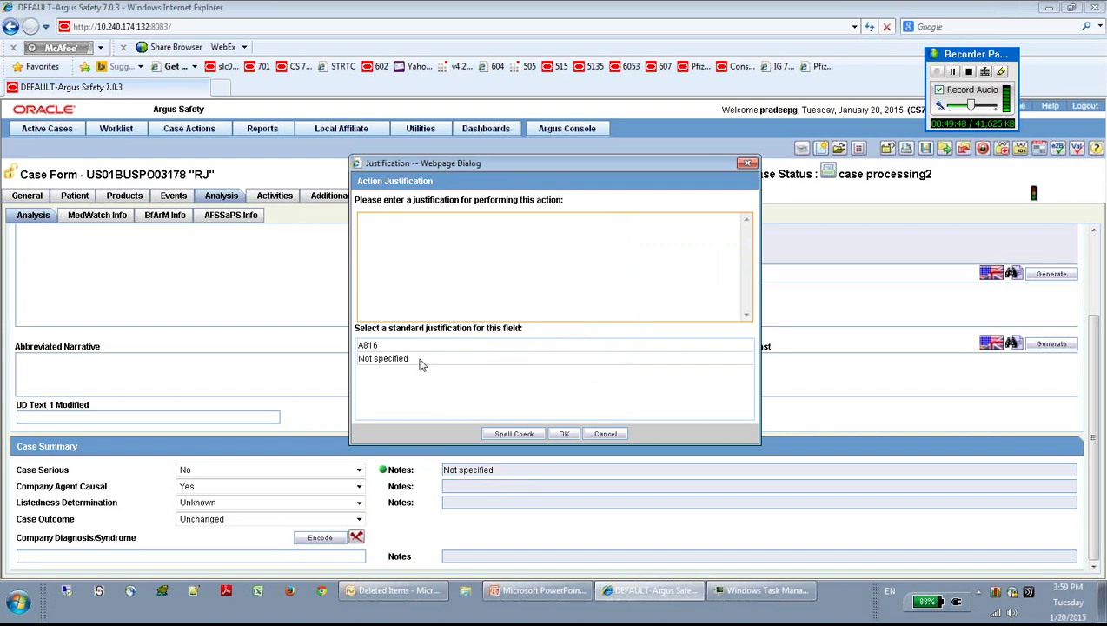
{"action": "left_click", "coordinate": [421, 359]}
{"action": "left_click", "coordinate": [564, 433]}
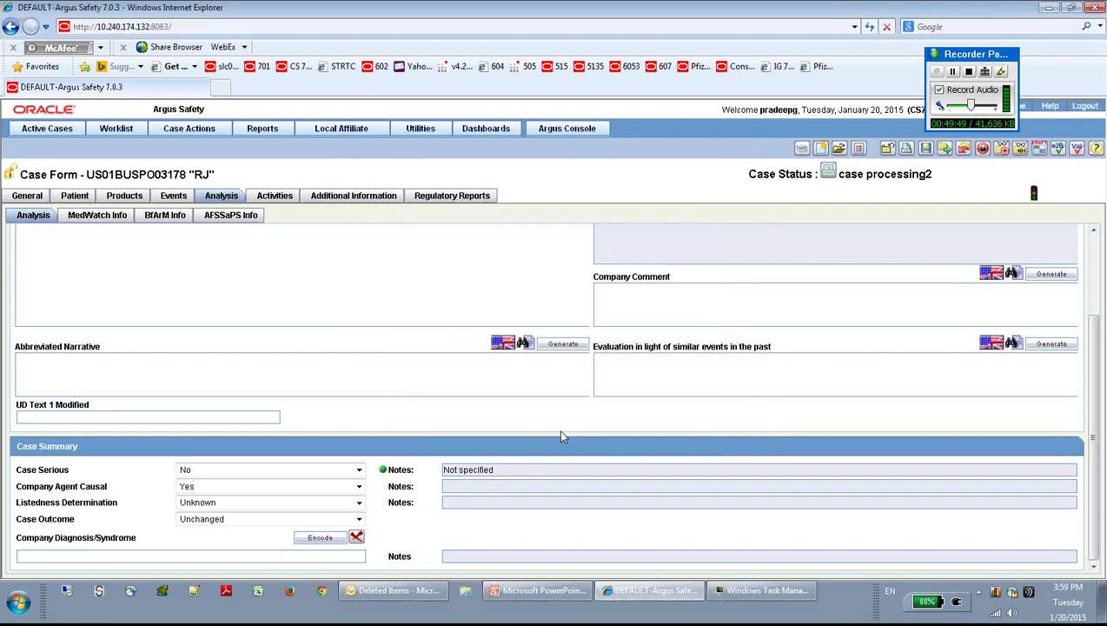
{"action": "left_click", "coordinate": [384, 471]}
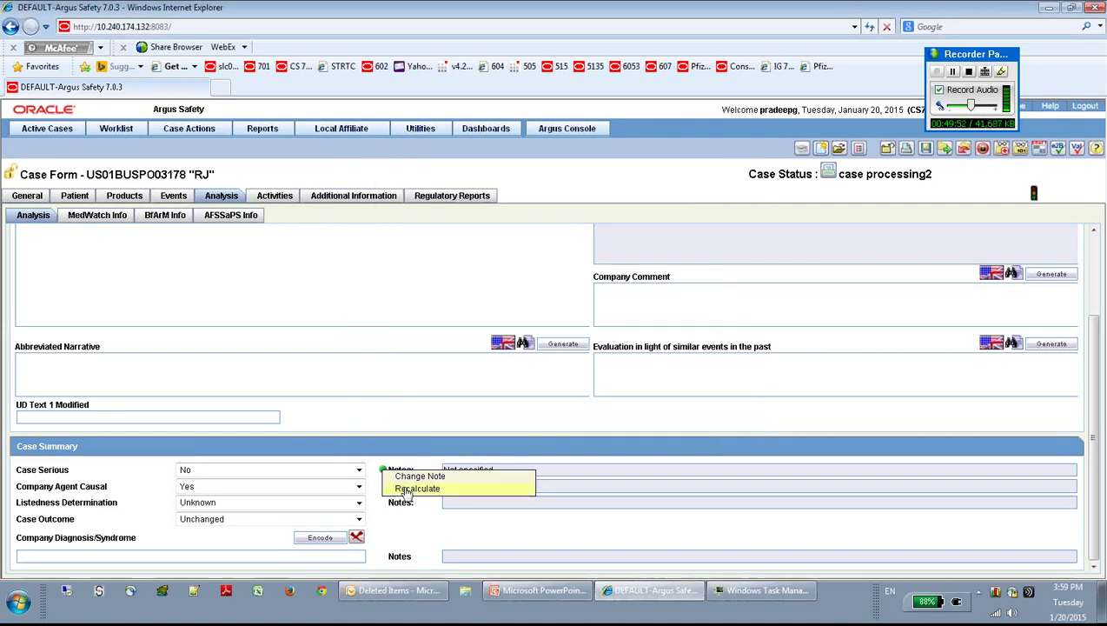
{"action": "left_click", "coordinate": [404, 489]}
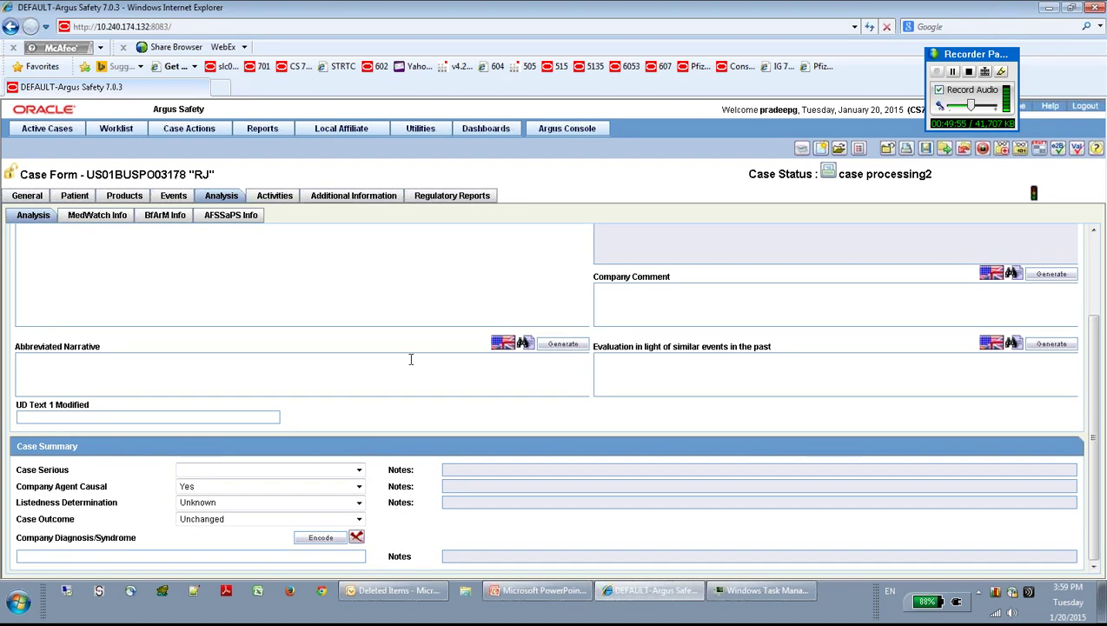
Step: Save the case without updating auto-scheduled reports
{"action": "scroll", "coordinate": [410, 358], "scroll_direction": "up", "scroll_amount": 1}
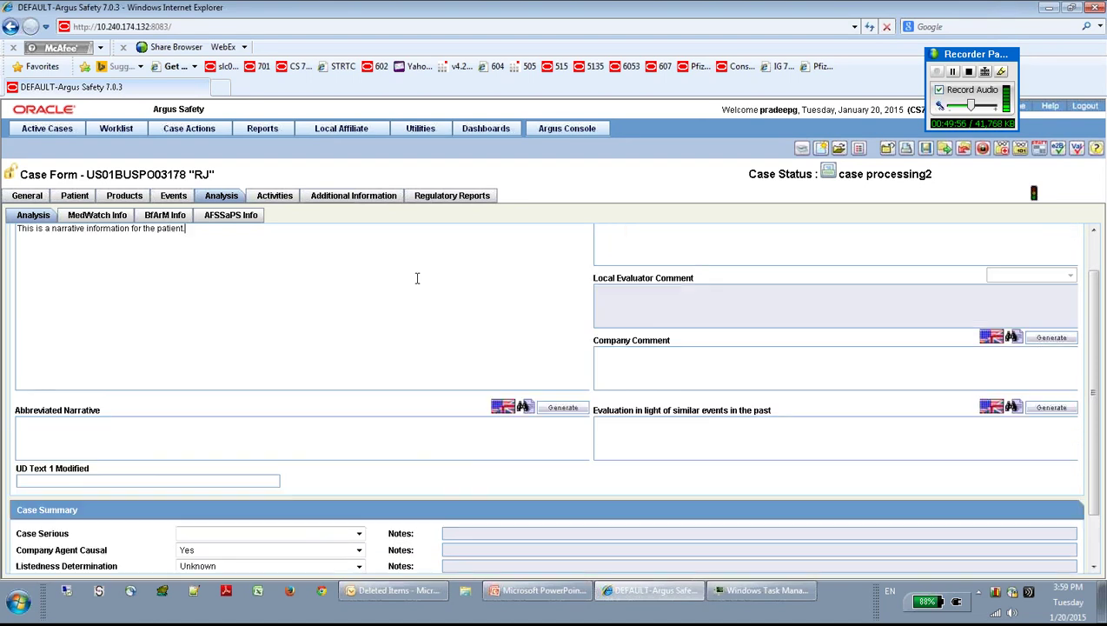
{"action": "left_click", "coordinate": [925, 149]}
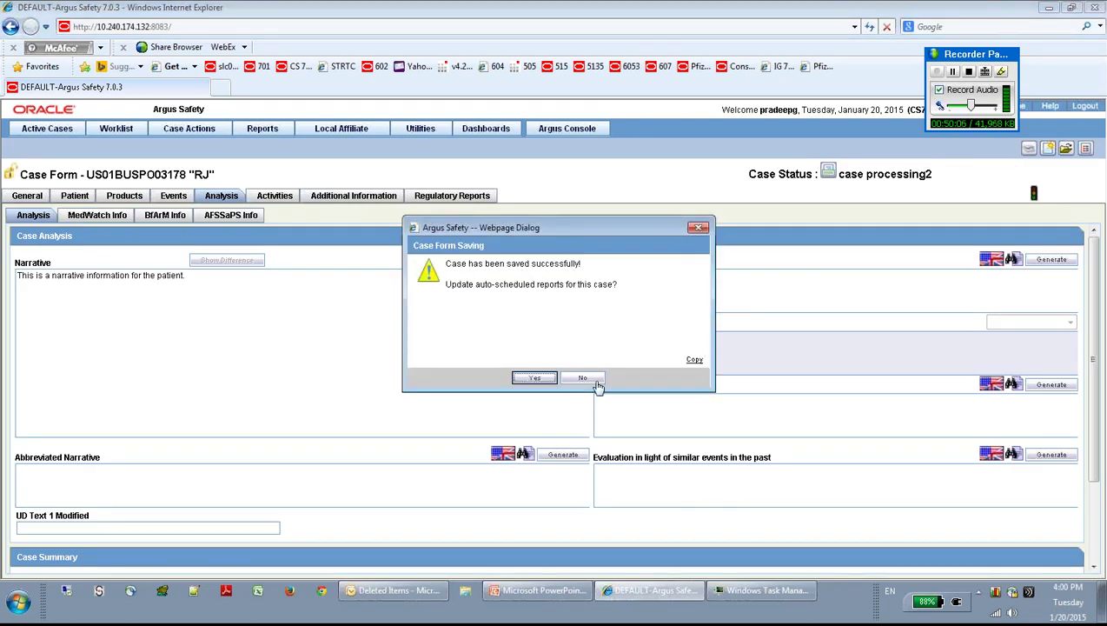
{"action": "left_click", "coordinate": [584, 378]}
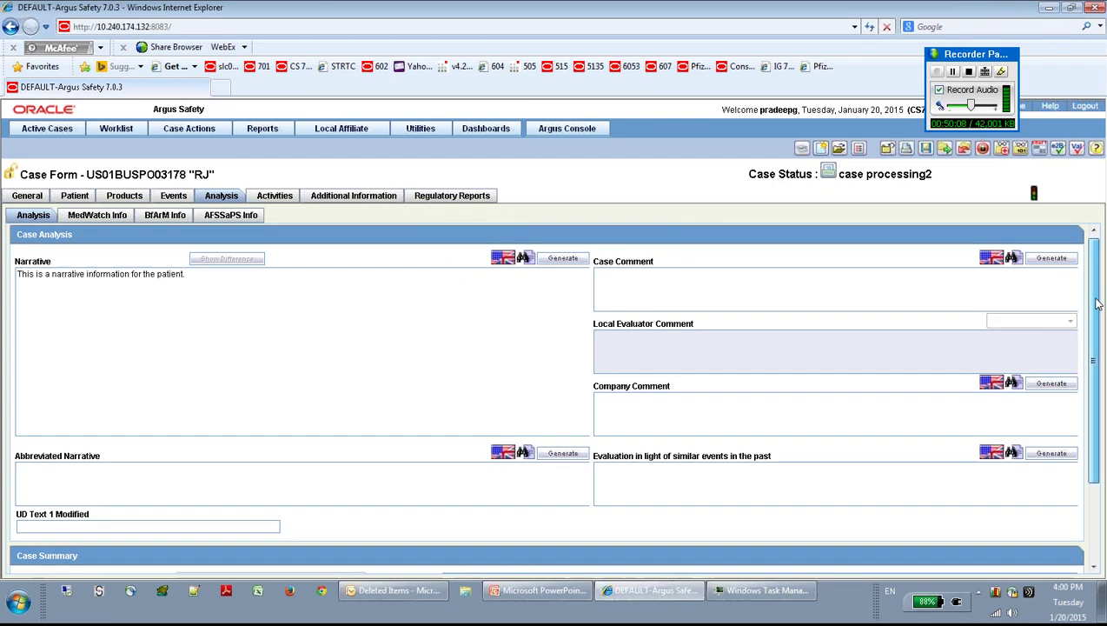
Step: Check that Case Serious now reads Yes and review the Listedness Determination options, then go to Events
{"action": "scroll", "coordinate": [1099, 300], "scroll_direction": "down", "scroll_amount": 3}
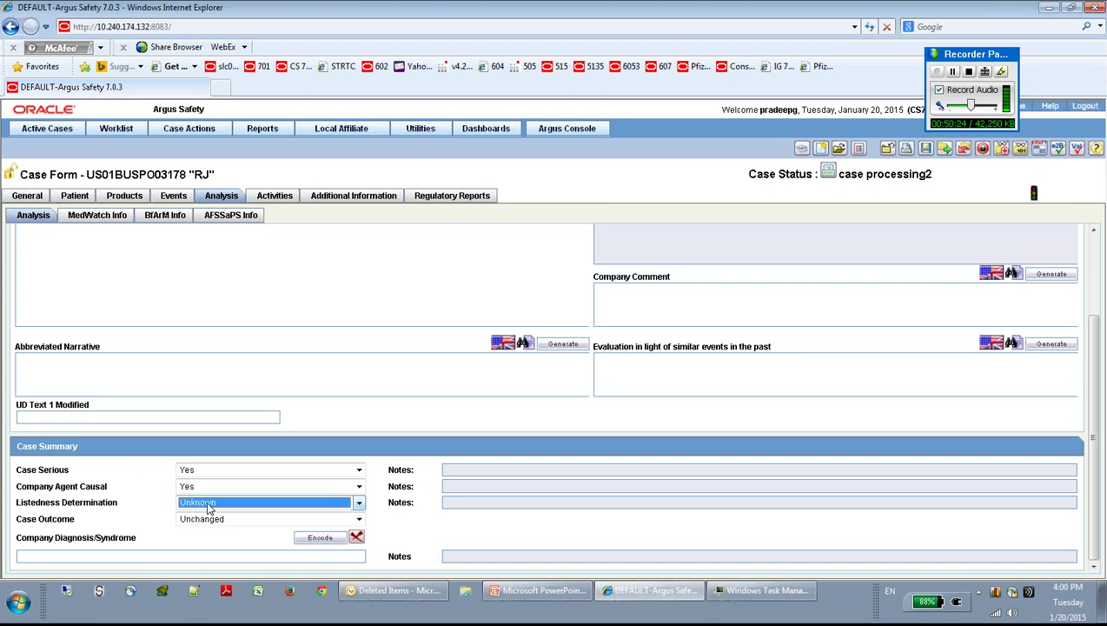
{"action": "left_click", "coordinate": [210, 504]}
{"action": "left_click", "coordinate": [174, 198]}
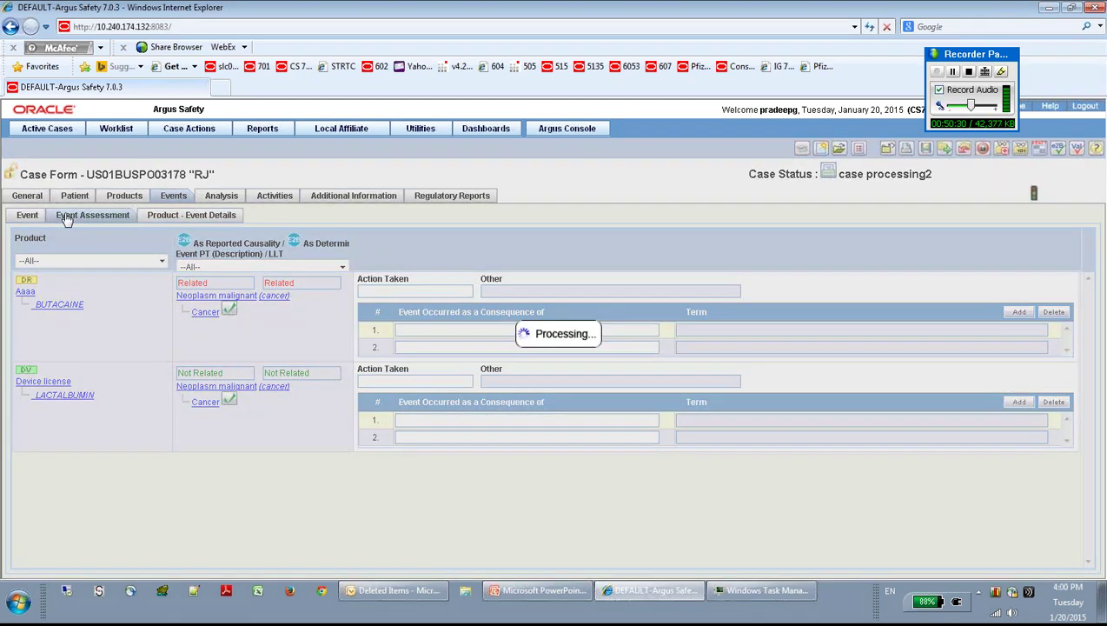
Step: View the event assessment, then scroll the Analysis tab to the Case Summary showing Case Serious Yes
{"action": "left_click", "coordinate": [67, 217]}
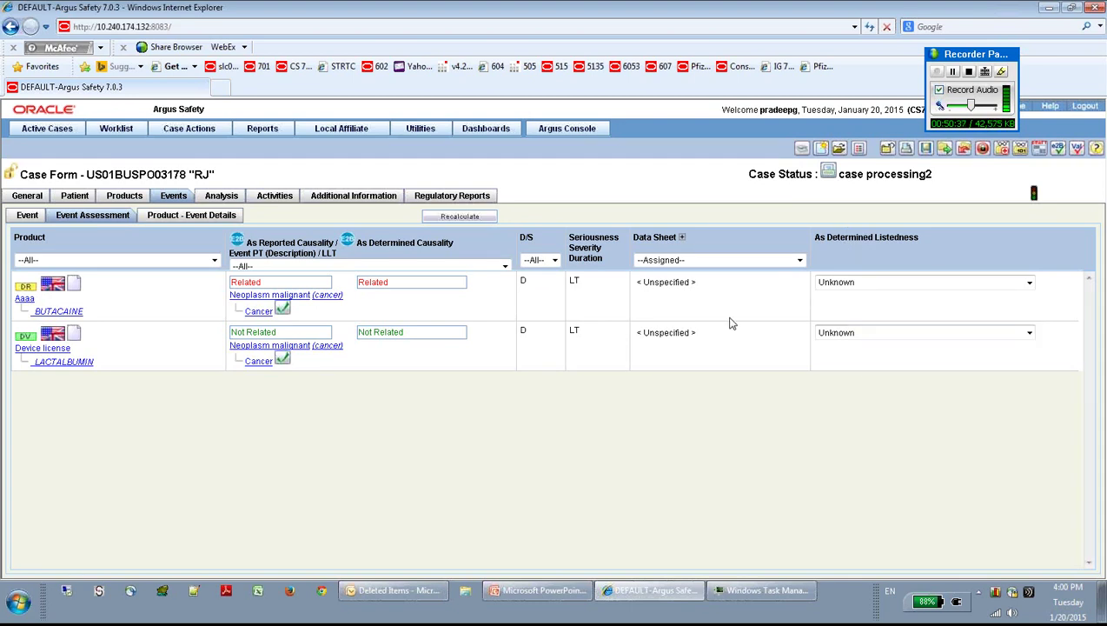
{"action": "left_click", "coordinate": [228, 197]}
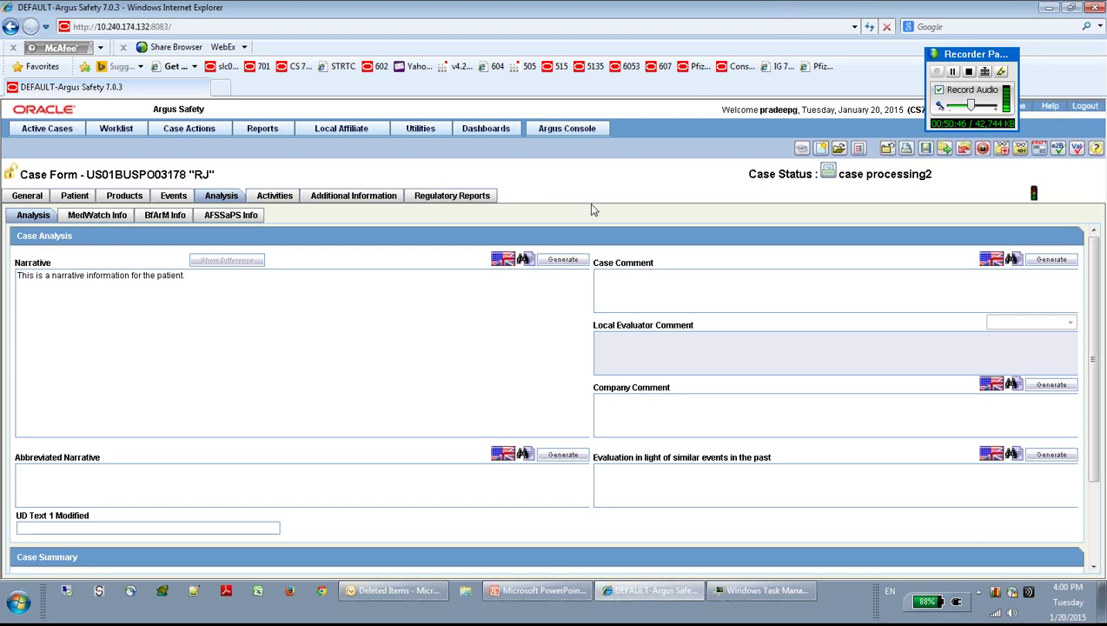
{"action": "left_click_drag", "start_coordinate": [1092, 390], "coordinate": [1093, 470]}
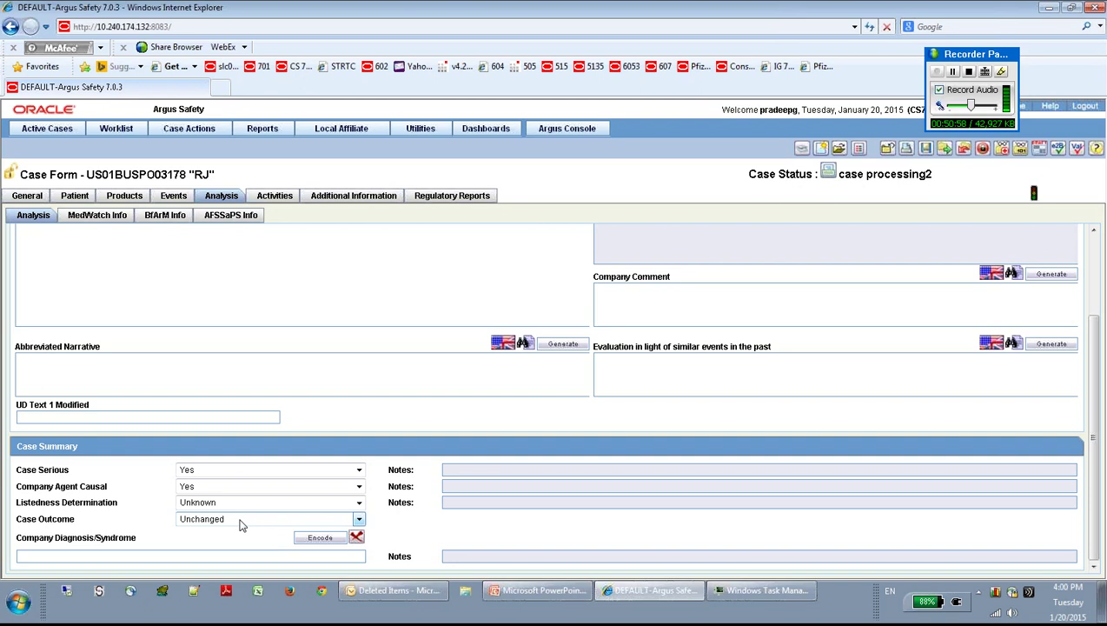
Step: Mark Death as the seriousness criterion on the Cancer event
{"action": "left_click", "coordinate": [173, 197]}
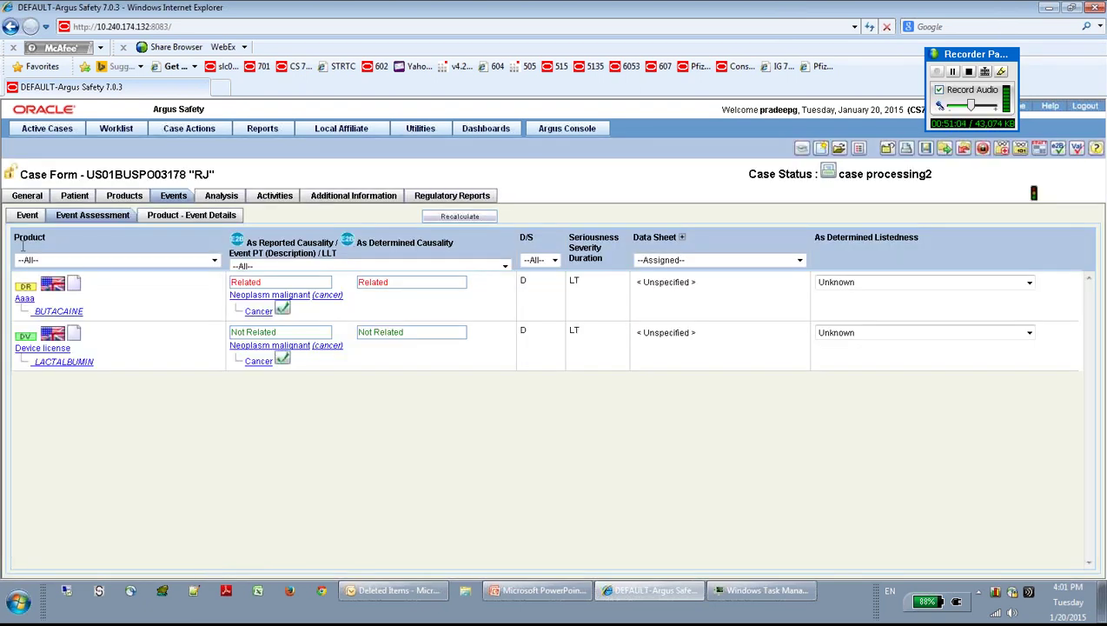
{"action": "left_click", "coordinate": [26, 215]}
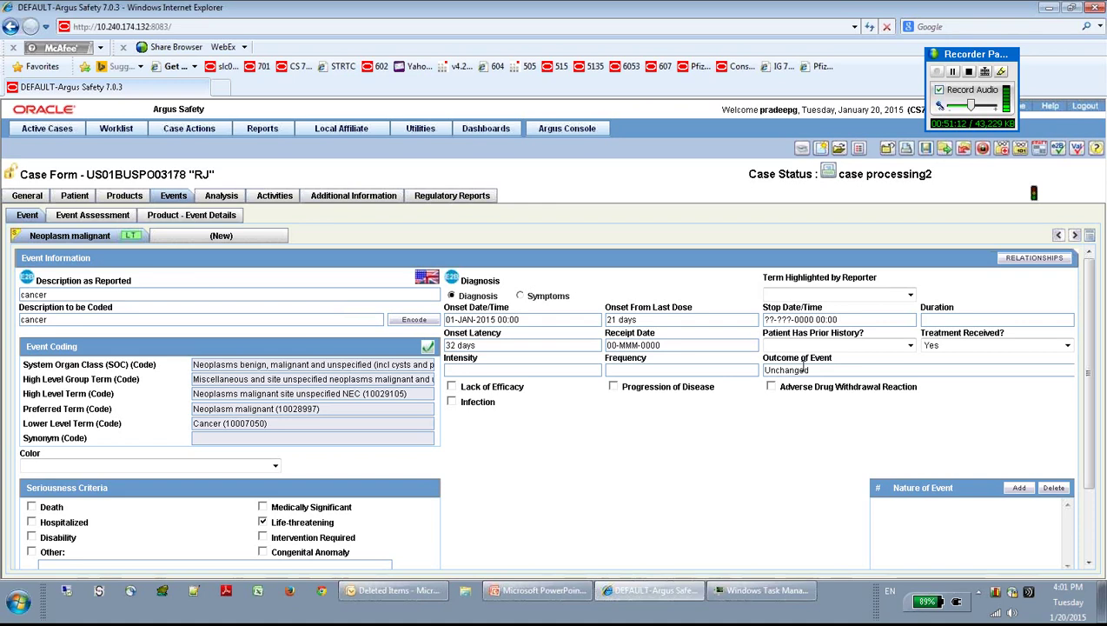
{"action": "left_click", "coordinate": [32, 507]}
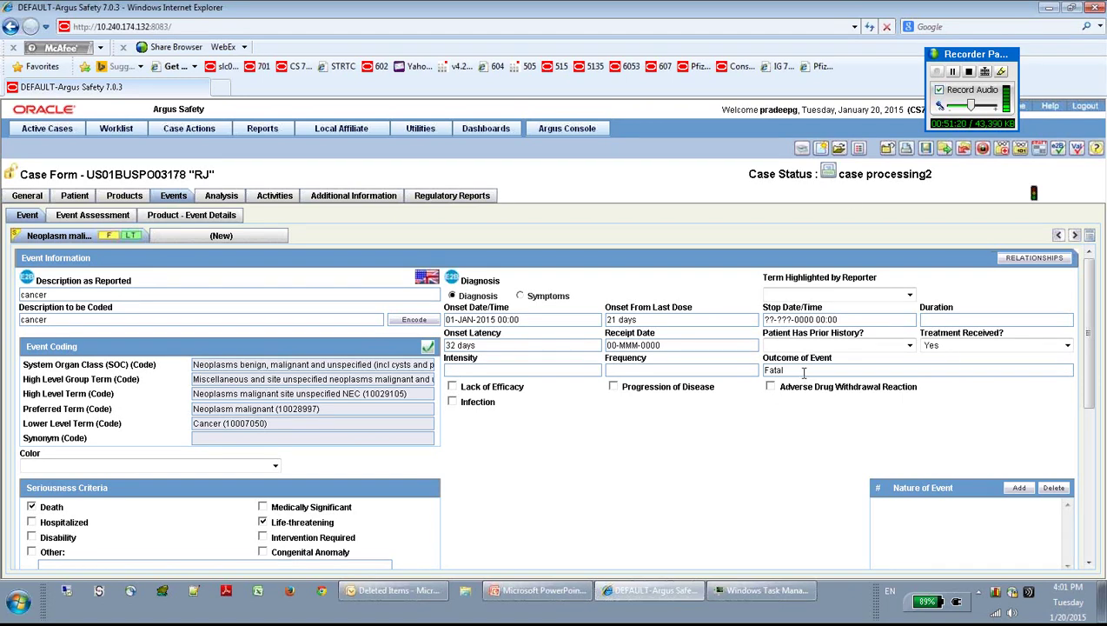
Step: Save the case and review its three auto-scheduled draft regulatory reports
{"action": "left_click", "coordinate": [925, 150]}
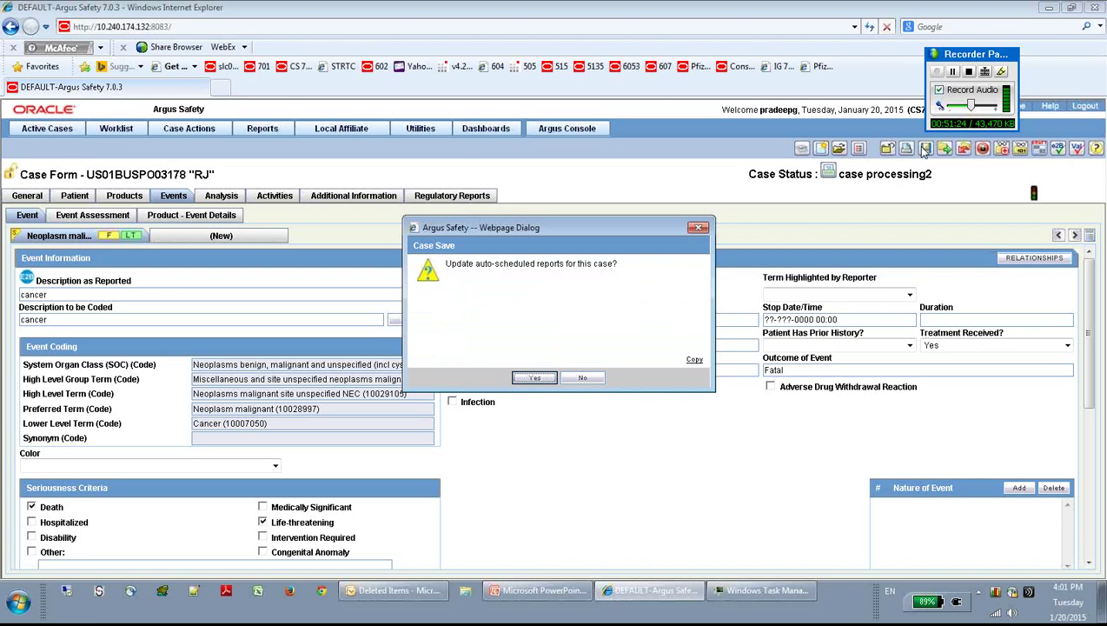
{"action": "left_click", "coordinate": [590, 383]}
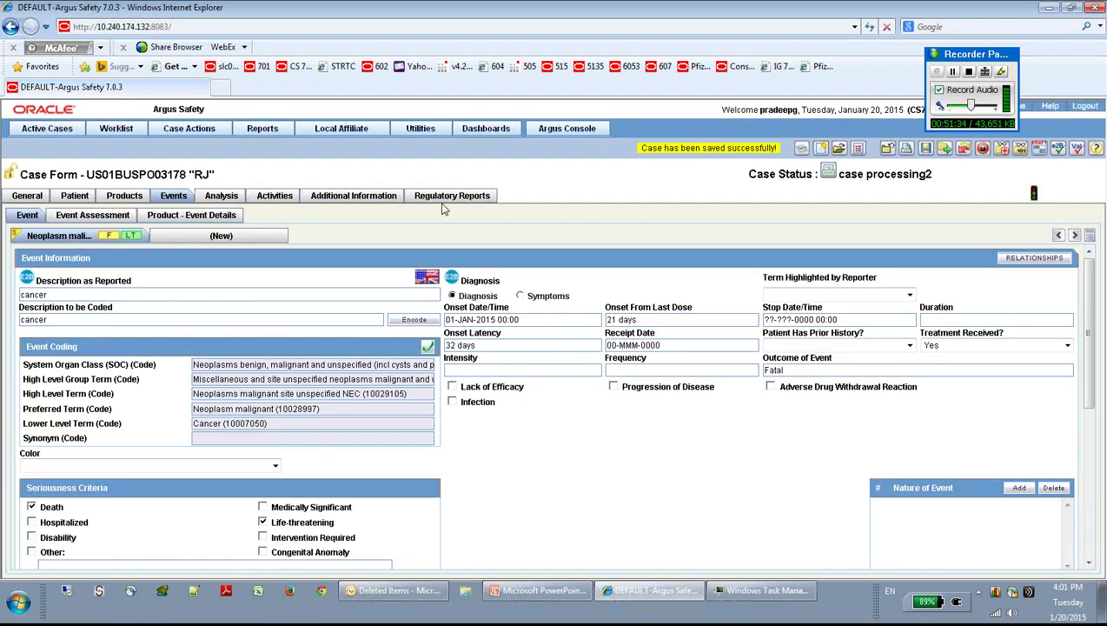
{"action": "left_click", "coordinate": [446, 198]}
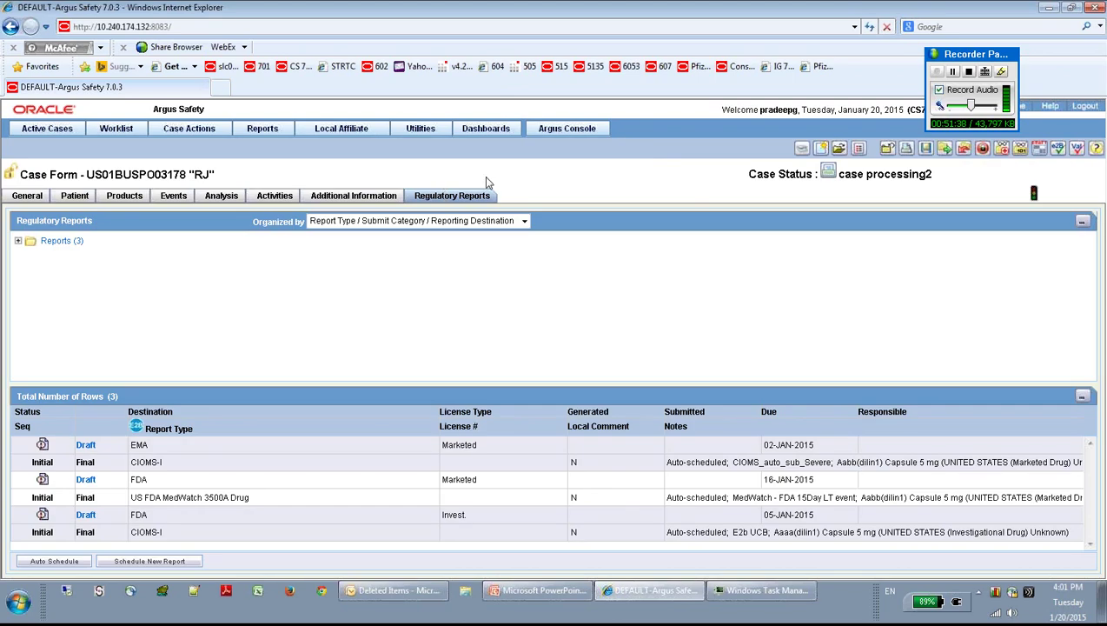
Step: Change the Case Summary's case outcome from Fatal to Recovered
{"action": "left_click", "coordinate": [217, 198]}
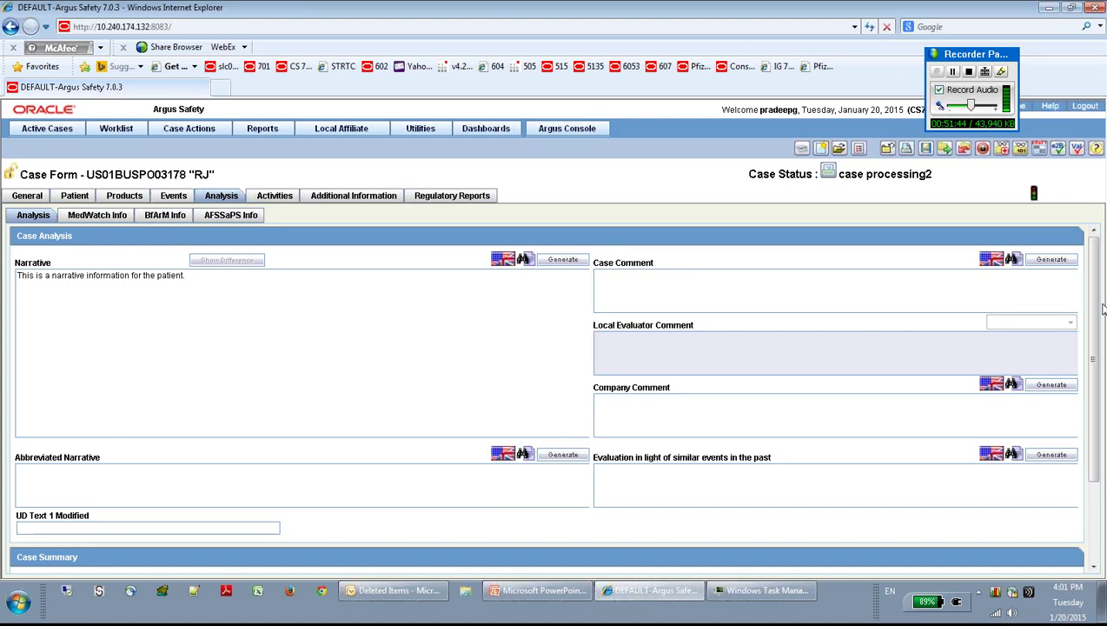
{"action": "scroll", "coordinate": [1098, 317], "scroll_direction": "down", "scroll_amount": 1}
{"action": "scroll", "coordinate": [1098, 316], "scroll_direction": "down", "scroll_amount": 3}
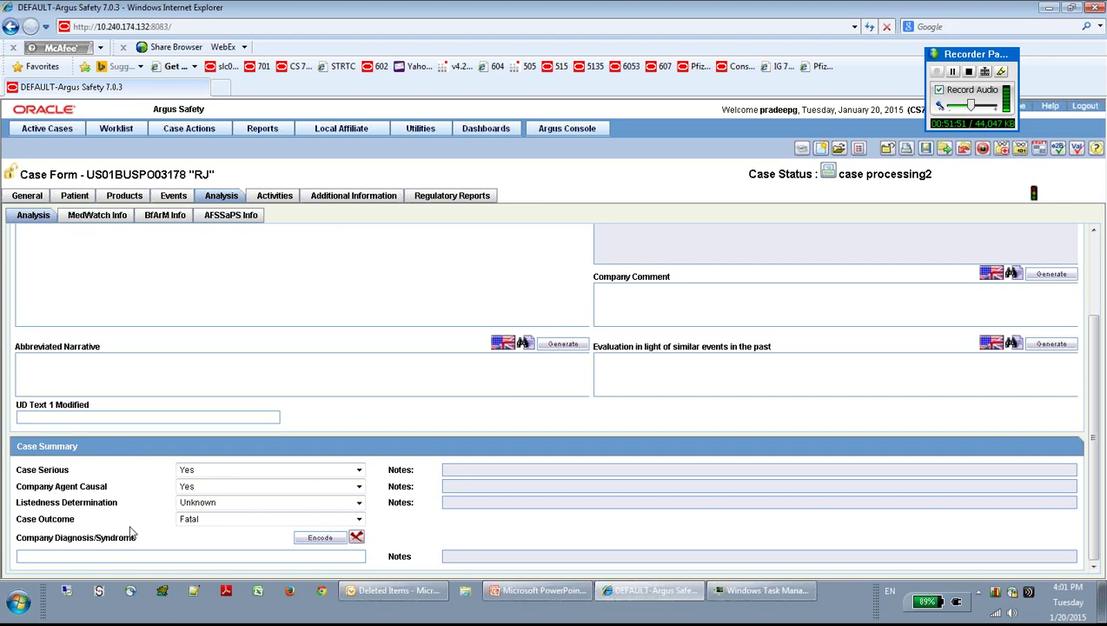
{"action": "left_click", "coordinate": [358, 519]}
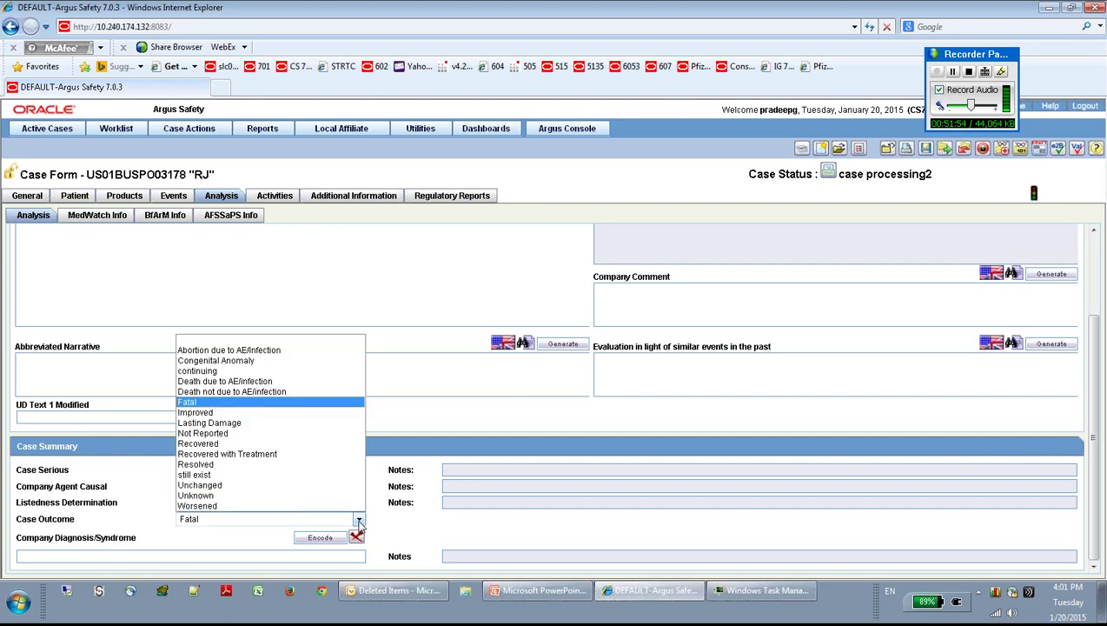
{"action": "left_click", "coordinate": [245, 446]}
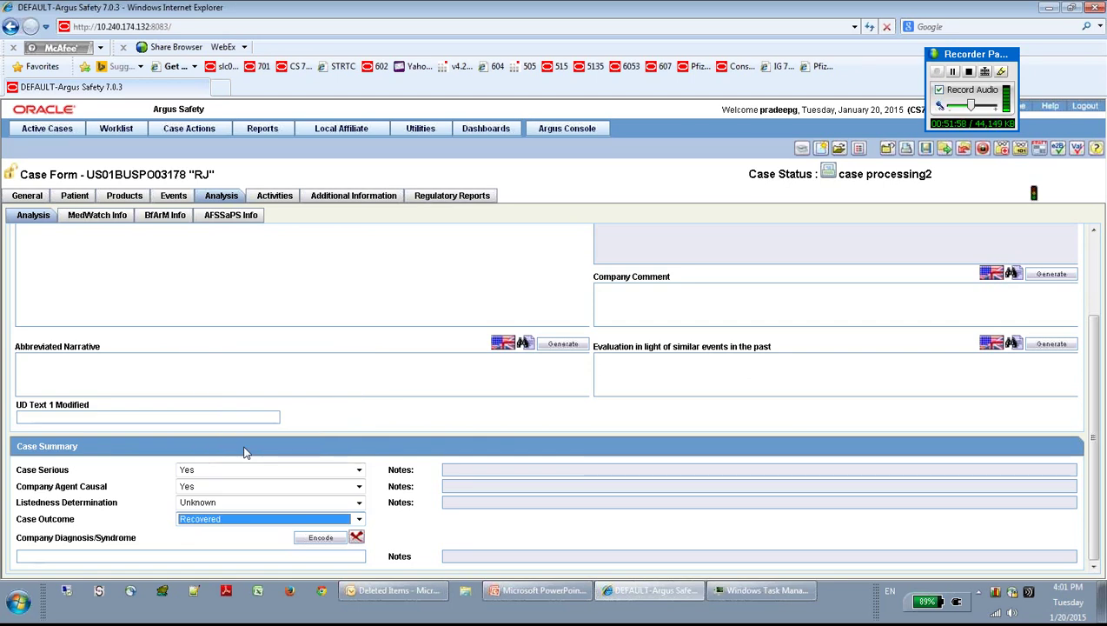
{"action": "left_click", "coordinate": [363, 374]}
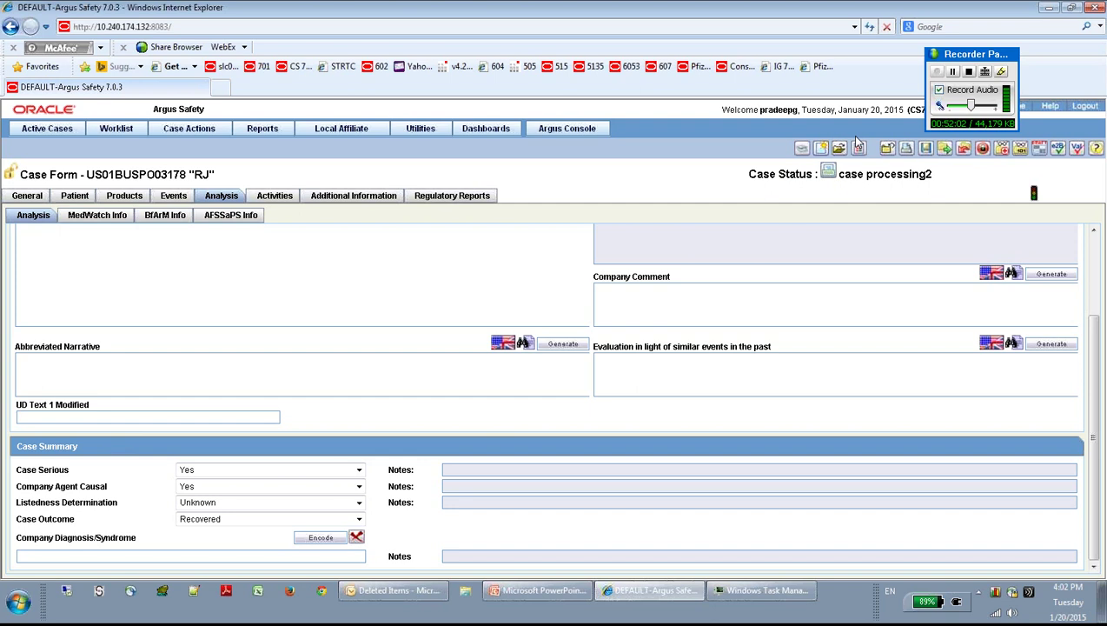
Step: Save the case without updating auto-scheduled reports
{"action": "left_click", "coordinate": [924, 150]}
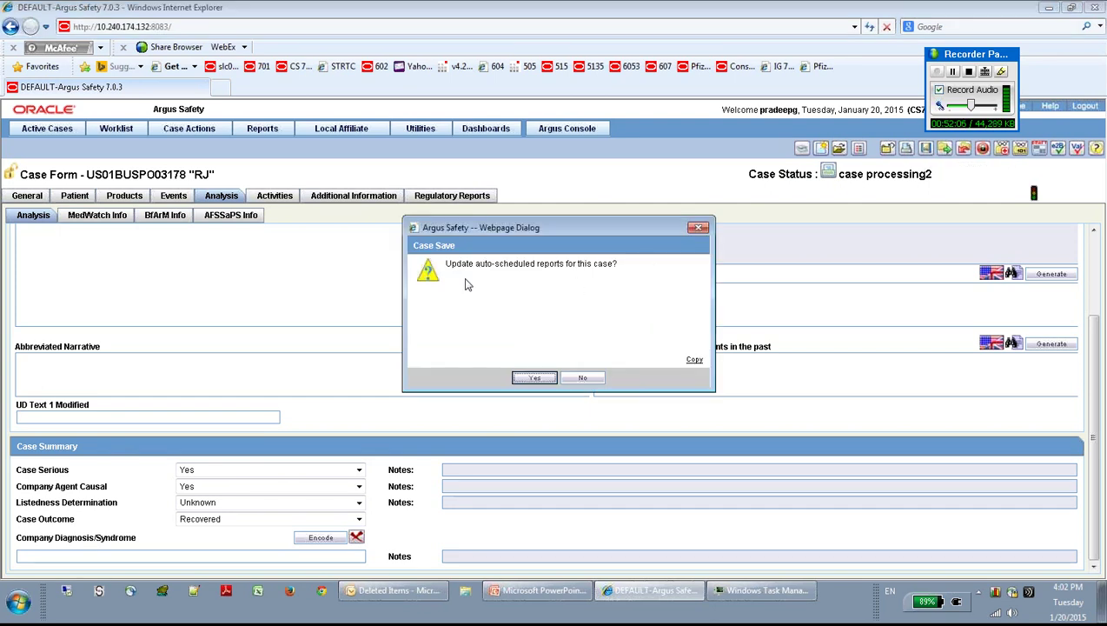
{"action": "left_click", "coordinate": [582, 378]}
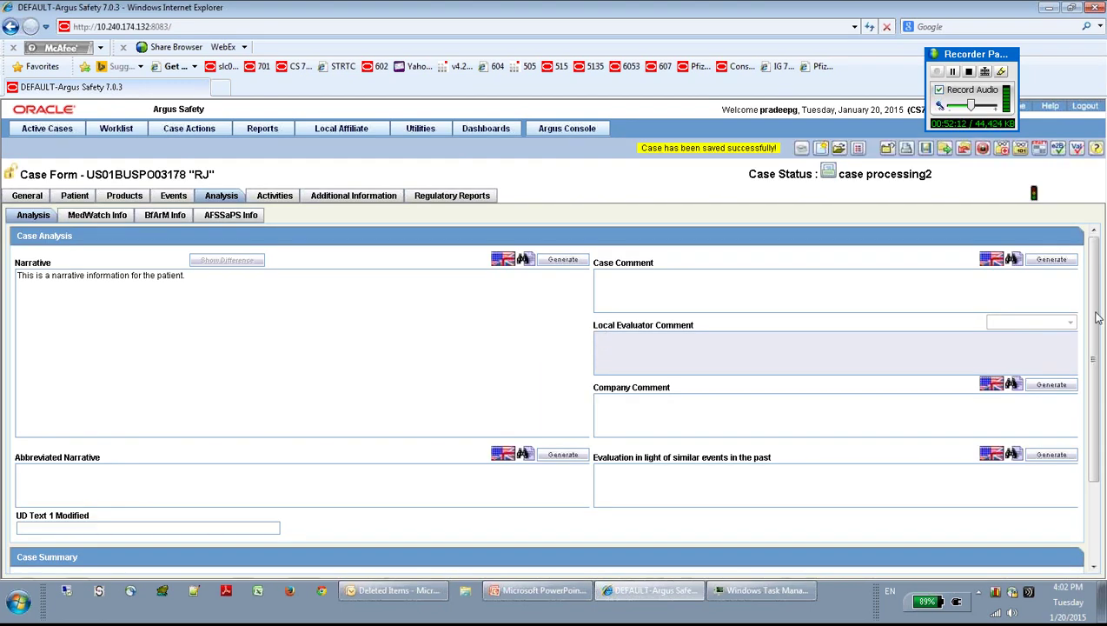
{"action": "left_click_drag", "start_coordinate": [1096, 312], "coordinate": [1099, 434]}
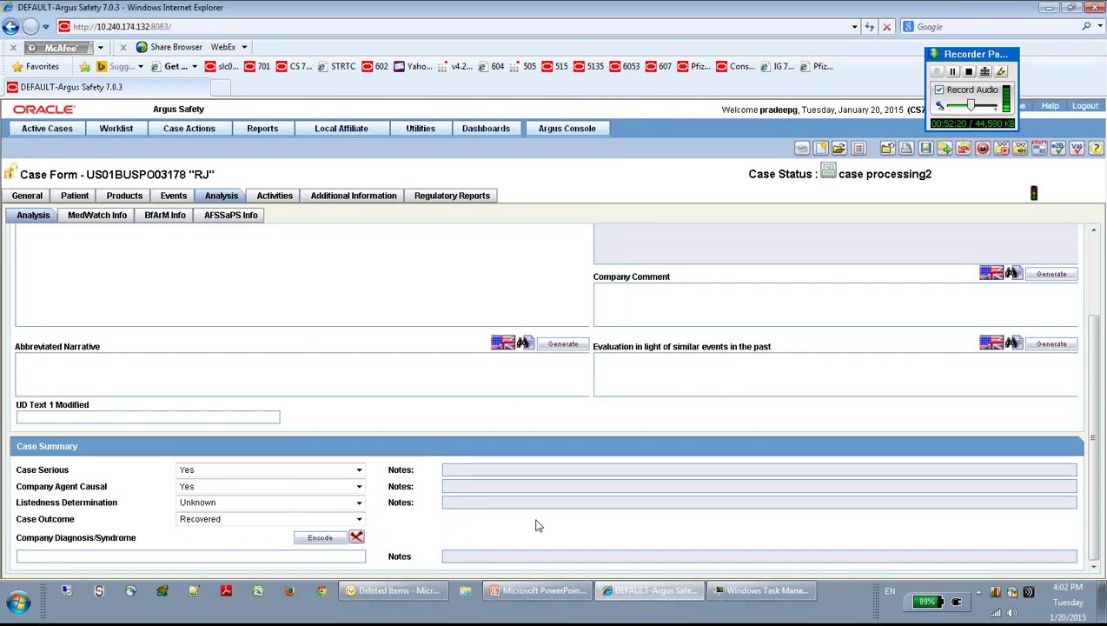
Step: Enter 'pain' as the company diagnosis/syndrome and let it encode as Pain
{"action": "left_click", "coordinate": [128, 557]}
{"action": "type", "text": "pl"}
{"action": "type", "text": "ain"}
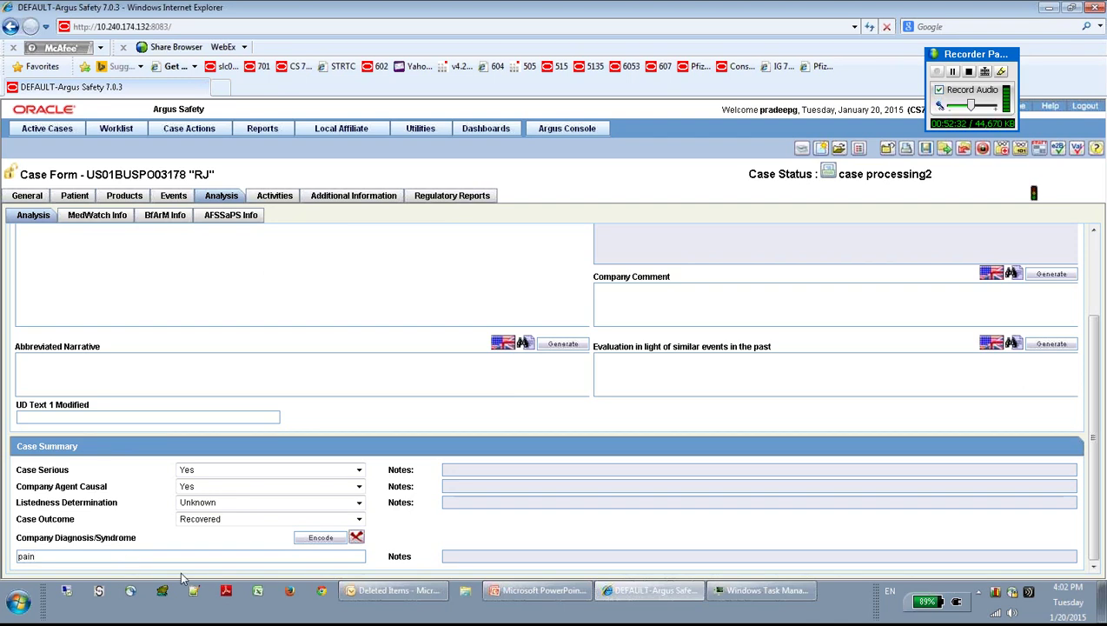
{"action": "key", "text": "Tab"}
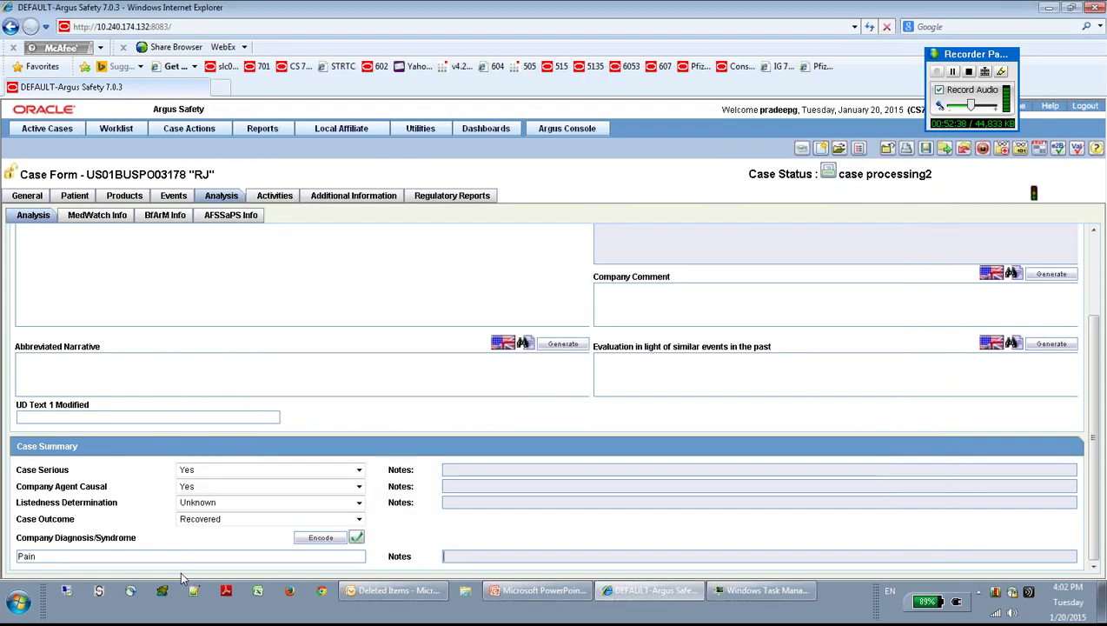
Step: Save the case, declining the auto-scheduled reports update, and open MedWatch Info
{"action": "left_click", "coordinate": [926, 150]}
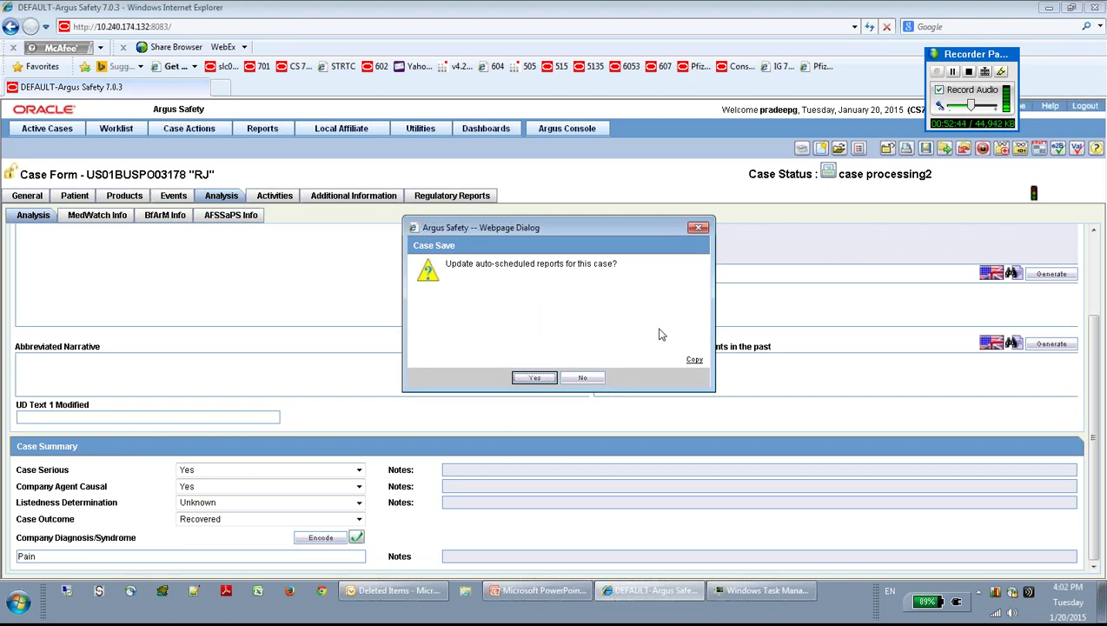
{"action": "left_click", "coordinate": [584, 379]}
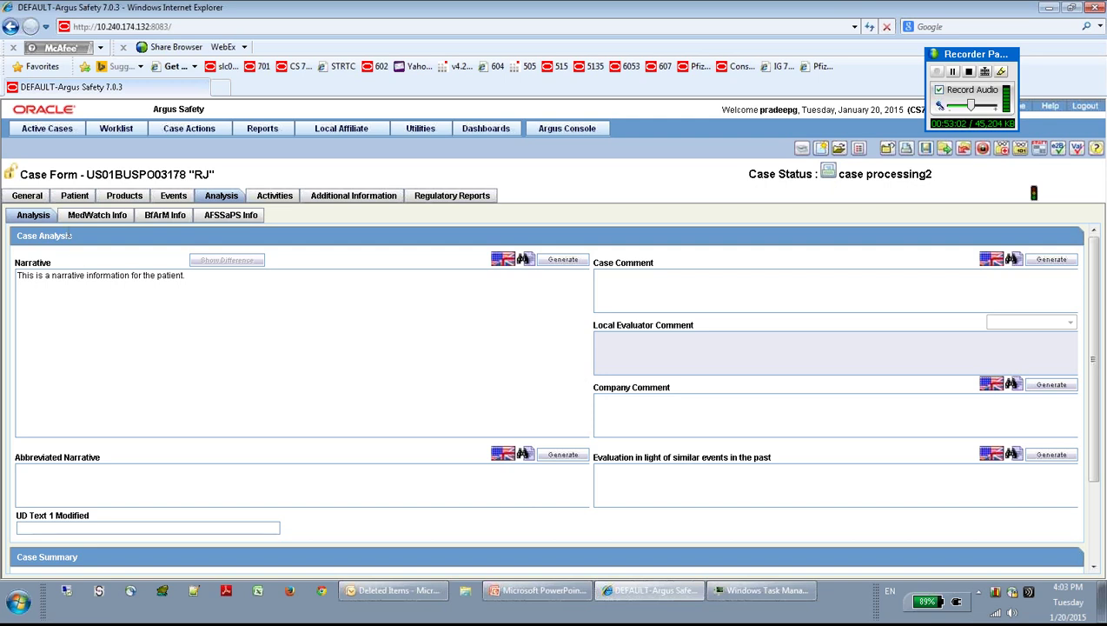
{"action": "left_click", "coordinate": [97, 216]}
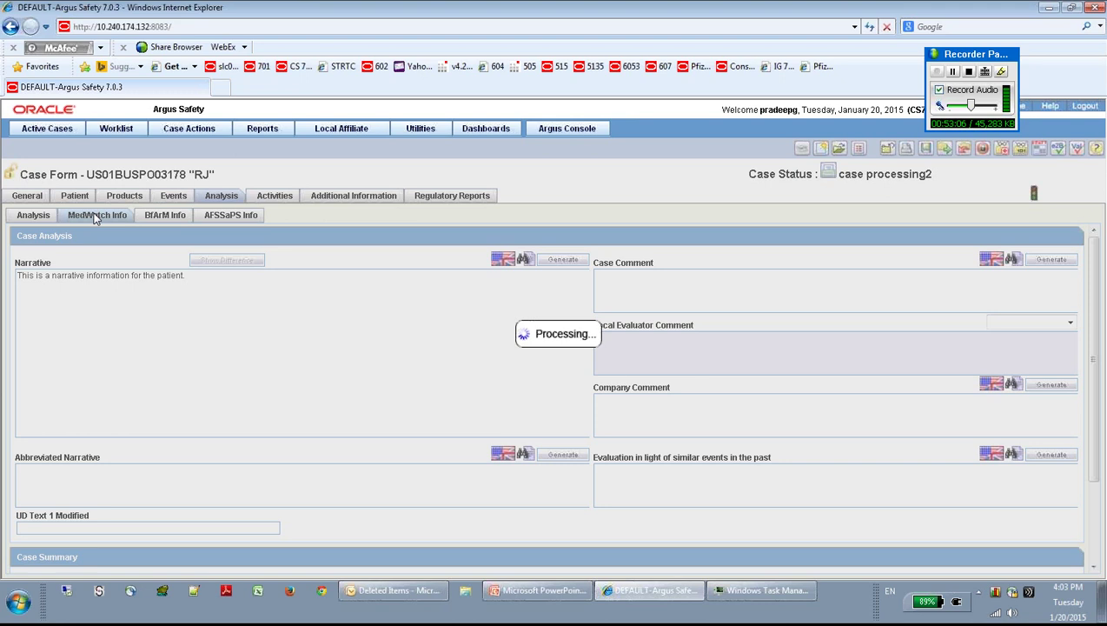
Step: Review the MedWatch, BfArM and AFSSaPS Info sections, then move on to the case Activities
{"action": "left_click", "coordinate": [96, 216]}
{"action": "left_click", "coordinate": [96, 216]}
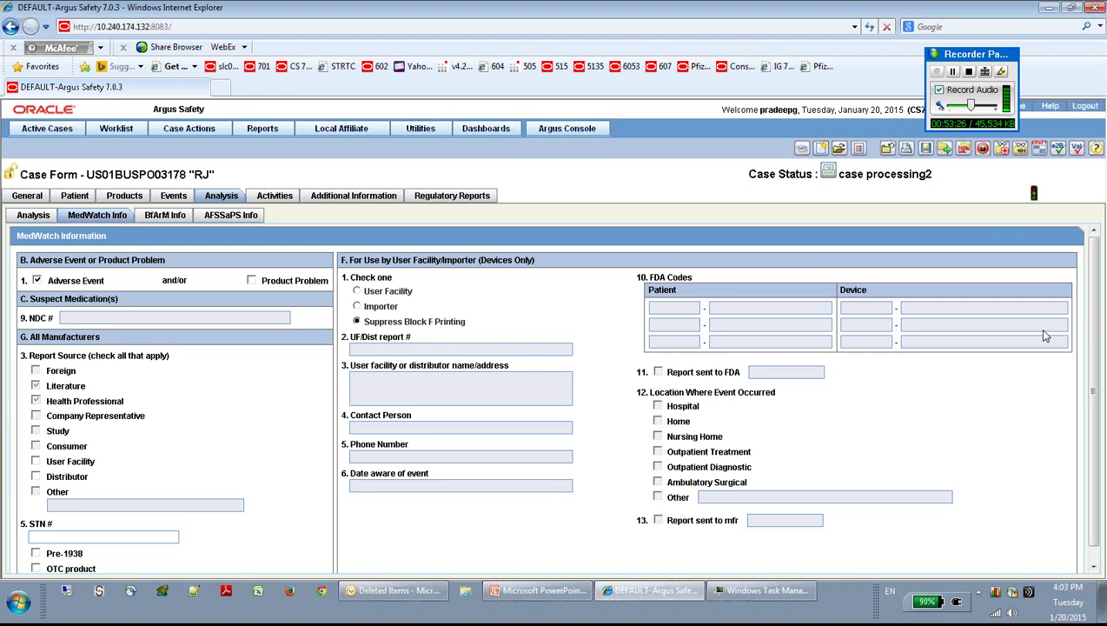
{"action": "left_click", "coordinate": [173, 219]}
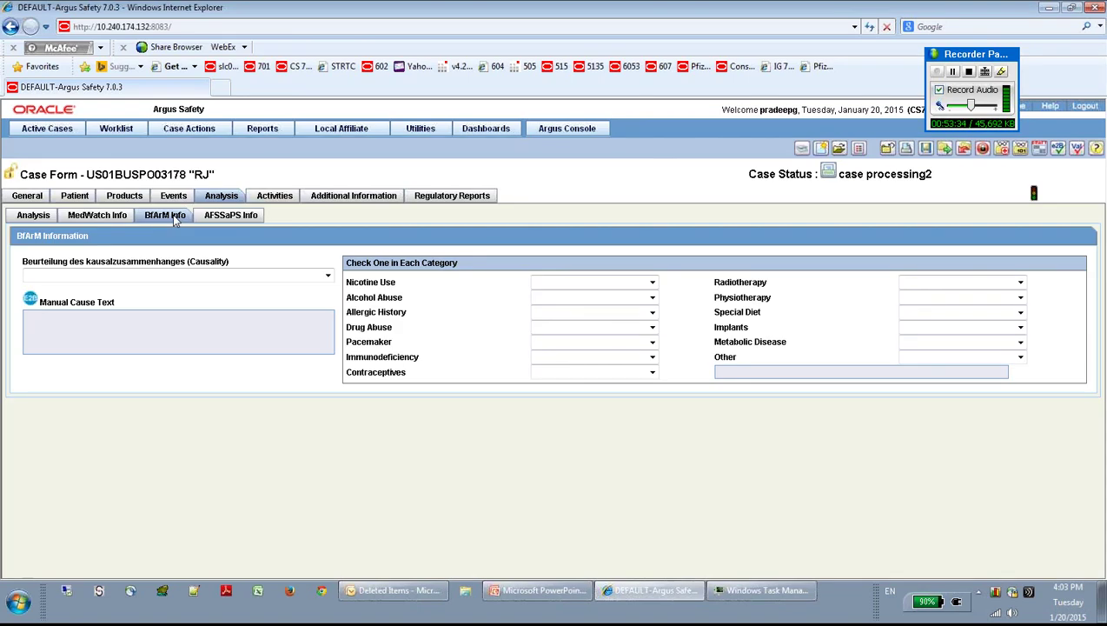
{"action": "left_click", "coordinate": [246, 218]}
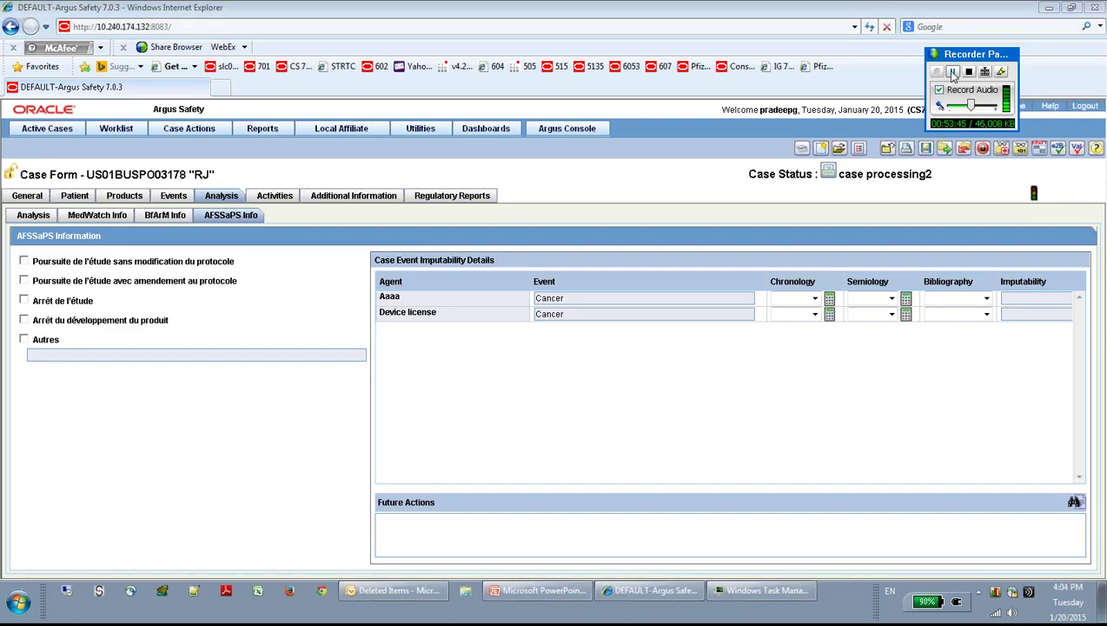
{"action": "left_click", "coordinate": [287, 199]}
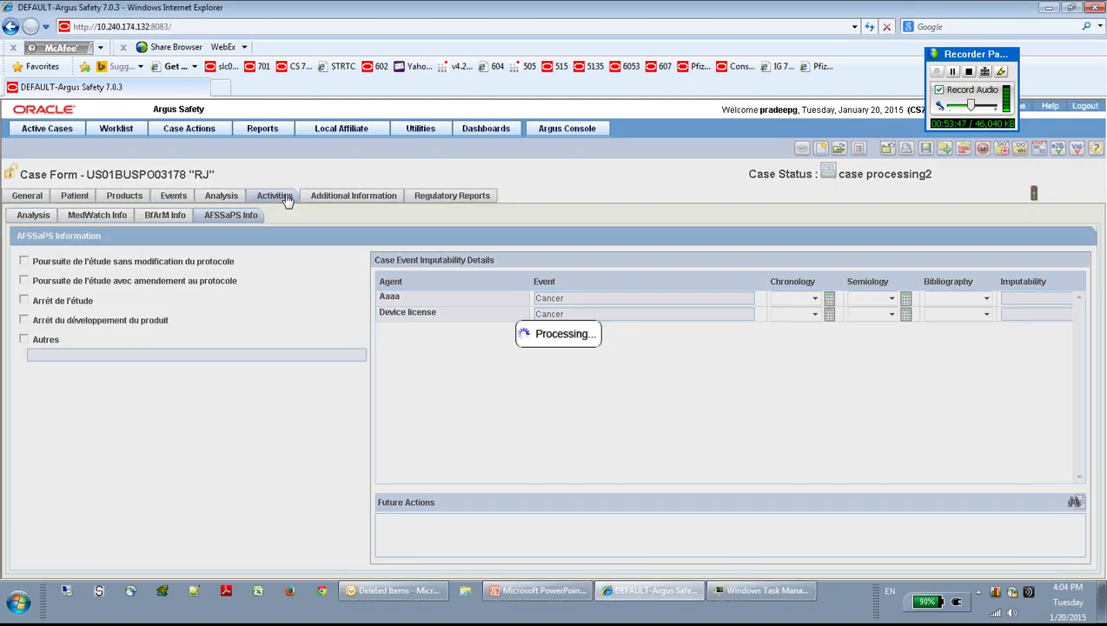
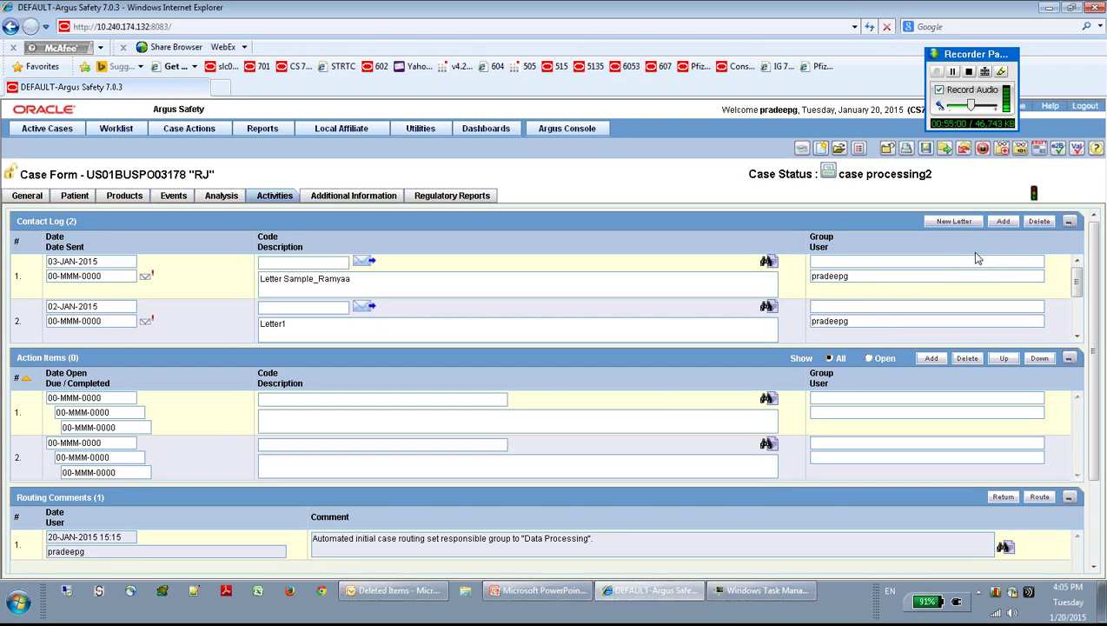
Step: Scroll the Activities tab down to the Case Lock / Close section, status still Unlocked
{"action": "left_click_drag", "start_coordinate": [1096, 415], "coordinate": [1097, 474]}
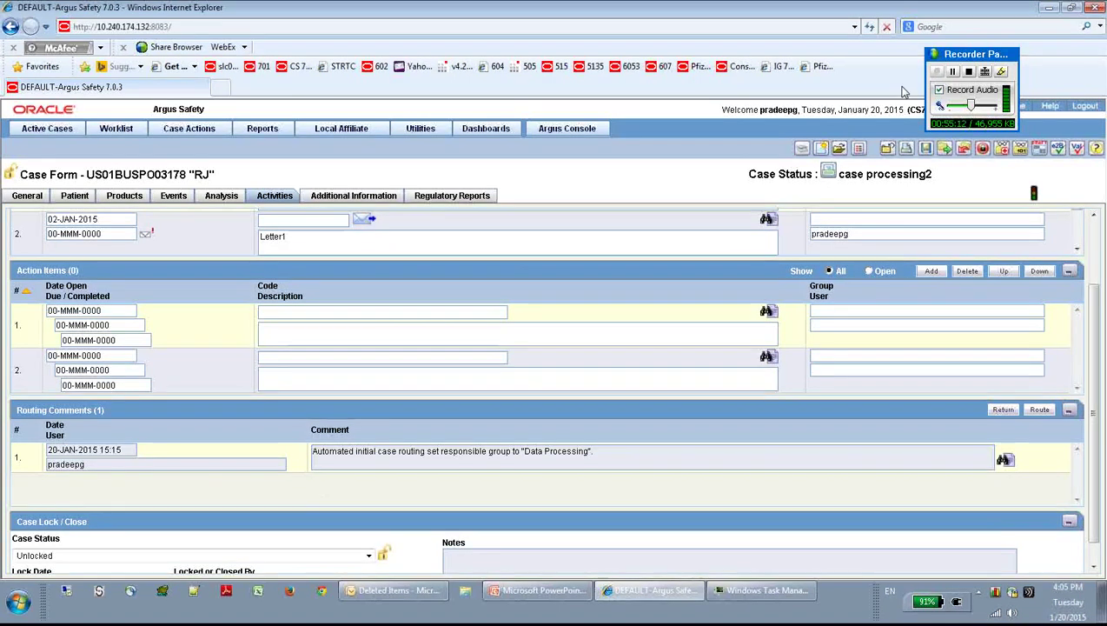
{"action": "left_click", "coordinate": [953, 73]}
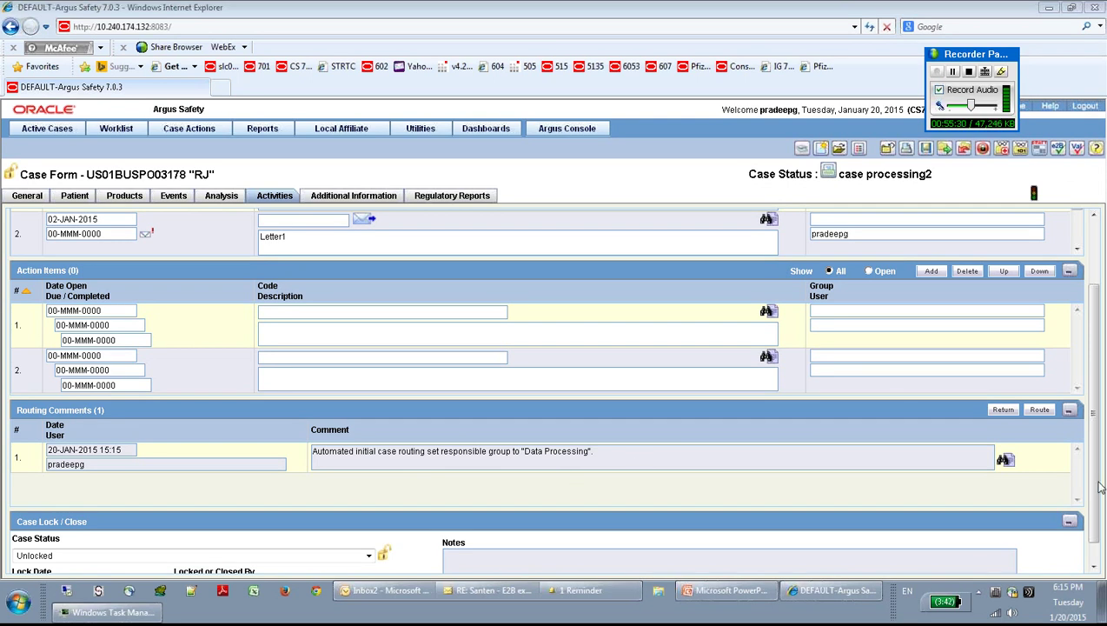
{"action": "scroll", "coordinate": [691, 506], "scroll_direction": "down", "scroll_amount": 1}
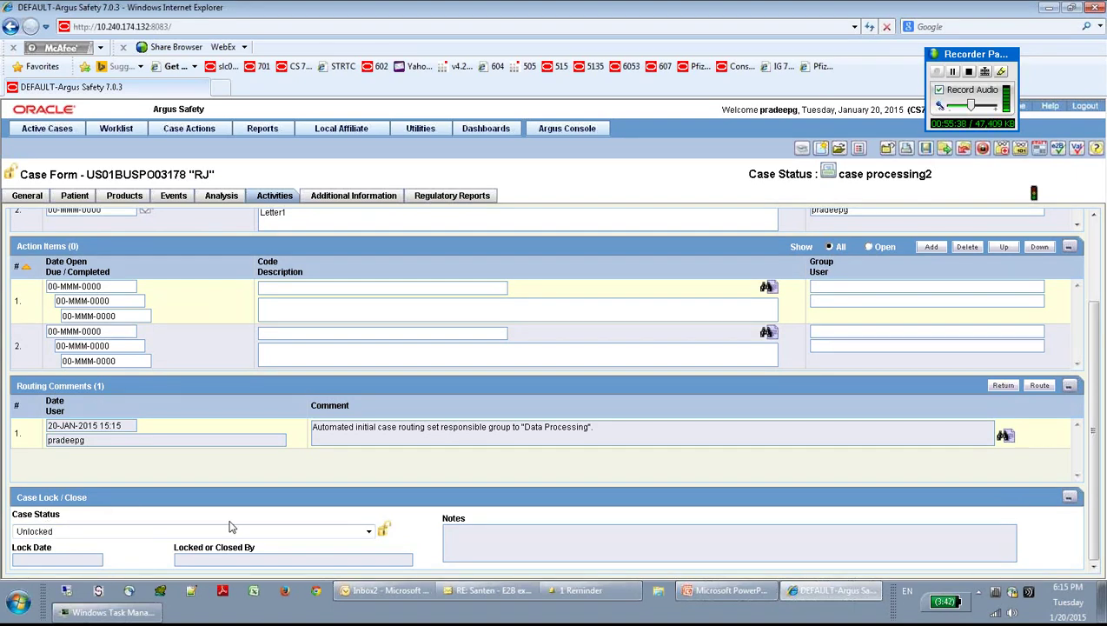
Step: Show the Unlocked, Lock and Close status choices, keep the case Unlocked, then go to Additional Information
{"action": "left_click", "coordinate": [368, 532]}
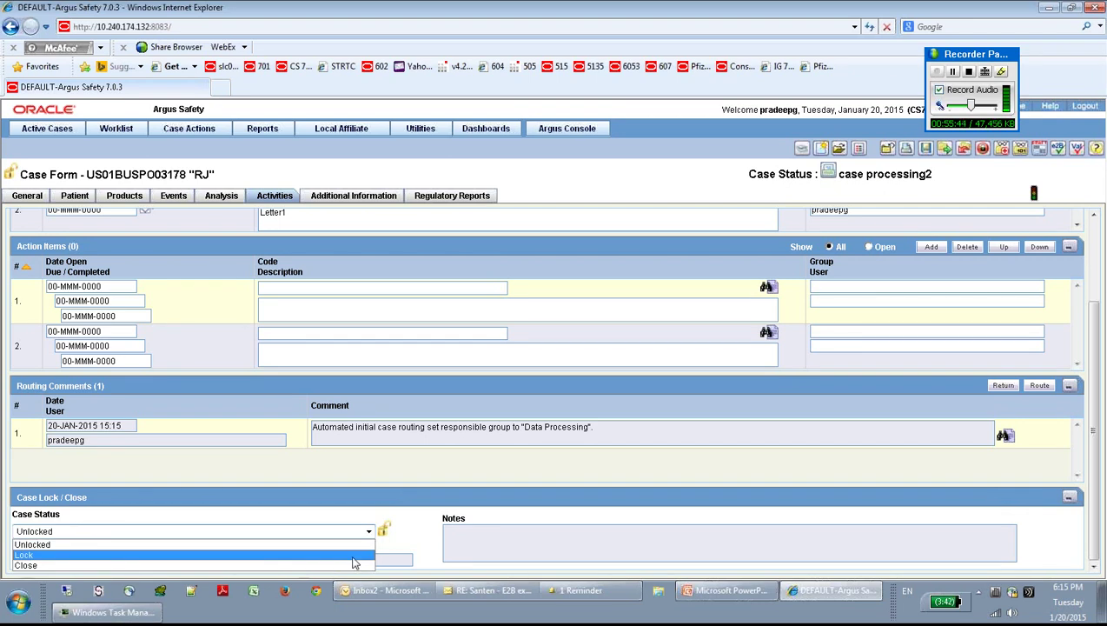
{"action": "left_click", "coordinate": [431, 464]}
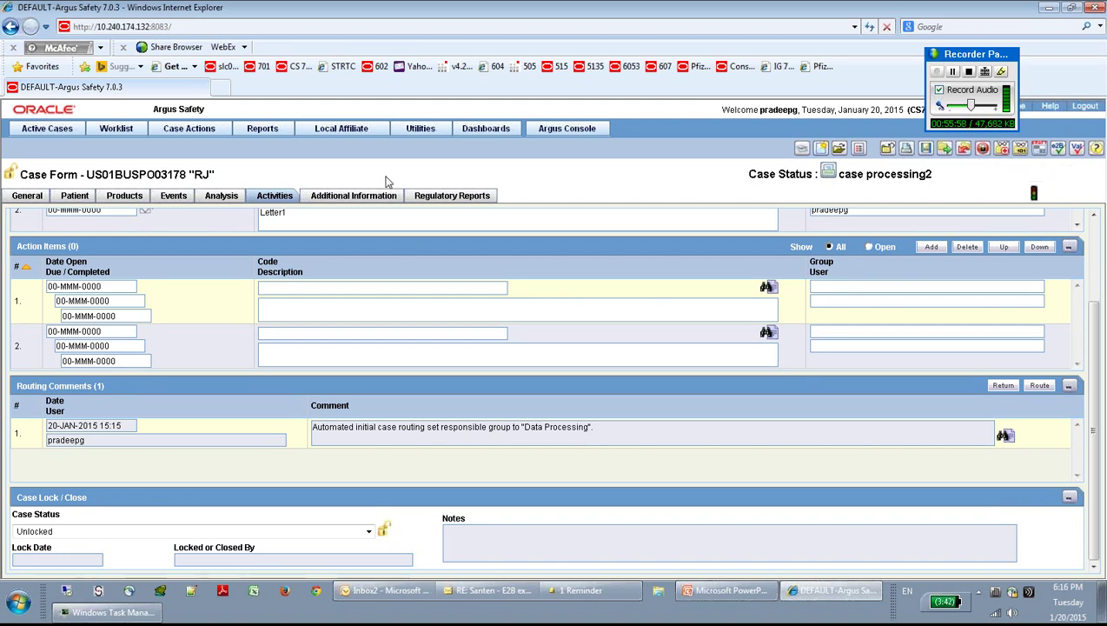
{"action": "left_click", "coordinate": [369, 531]}
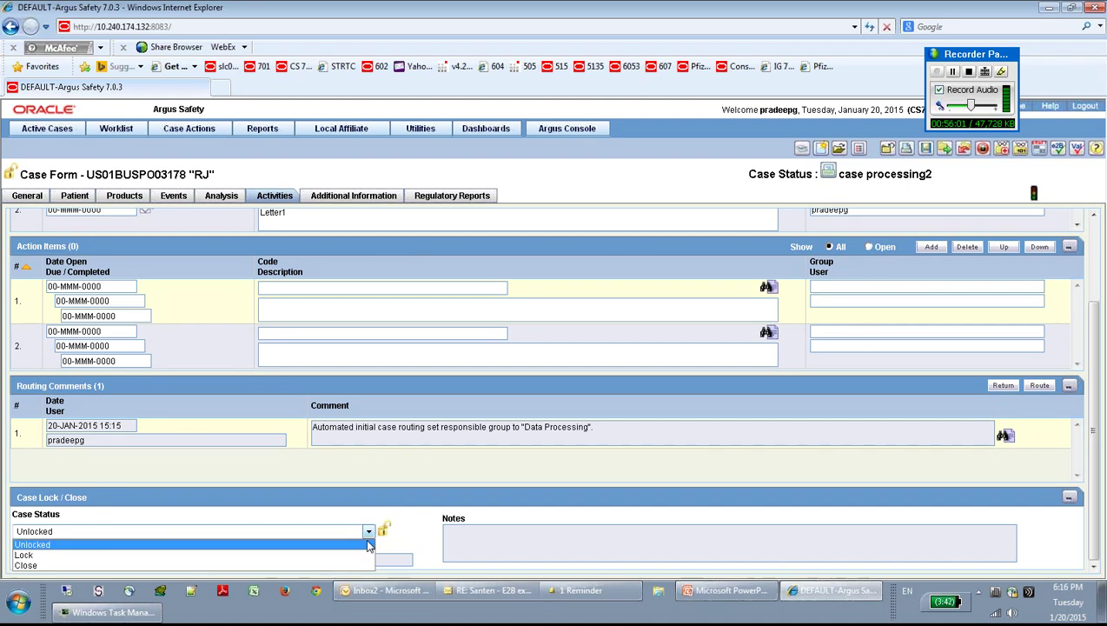
{"action": "left_click", "coordinate": [365, 537]}
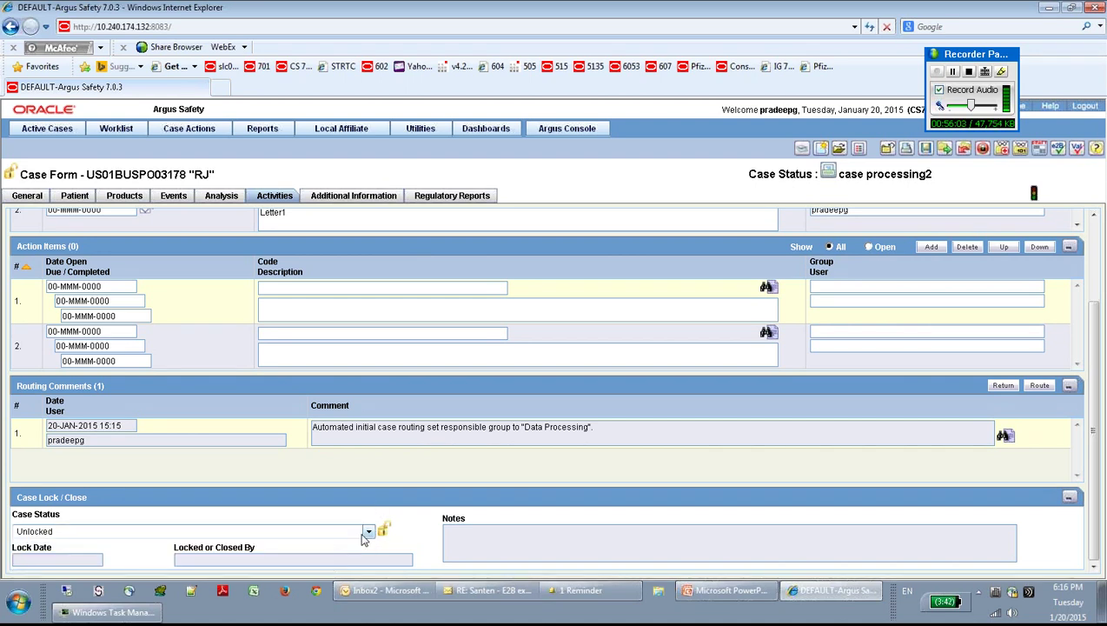
{"action": "left_click", "coordinate": [366, 533]}
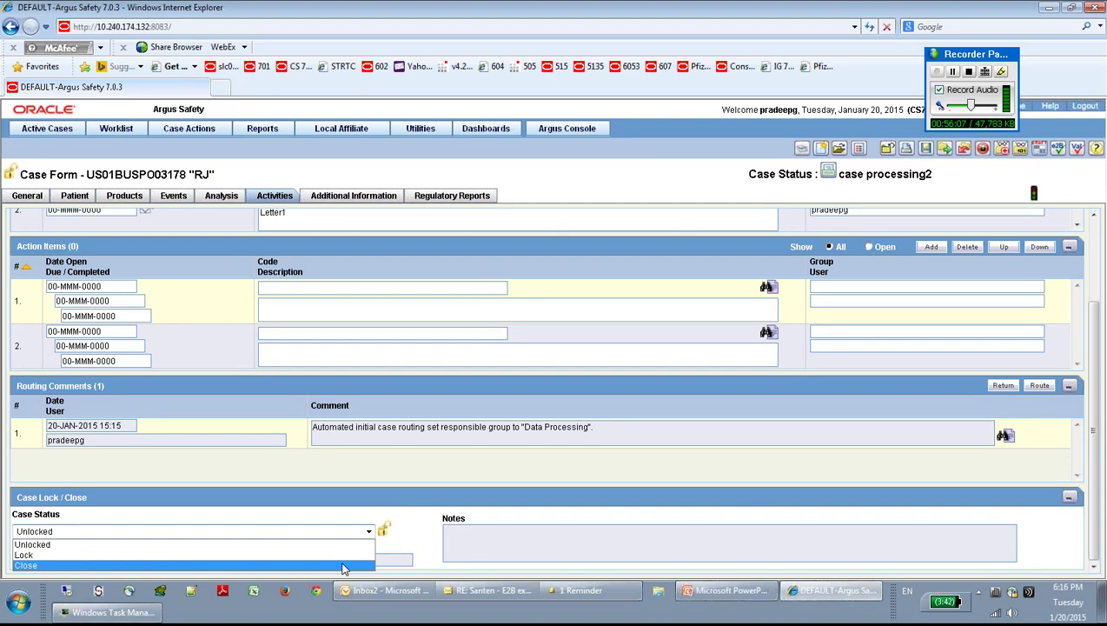
{"action": "left_click", "coordinate": [339, 489]}
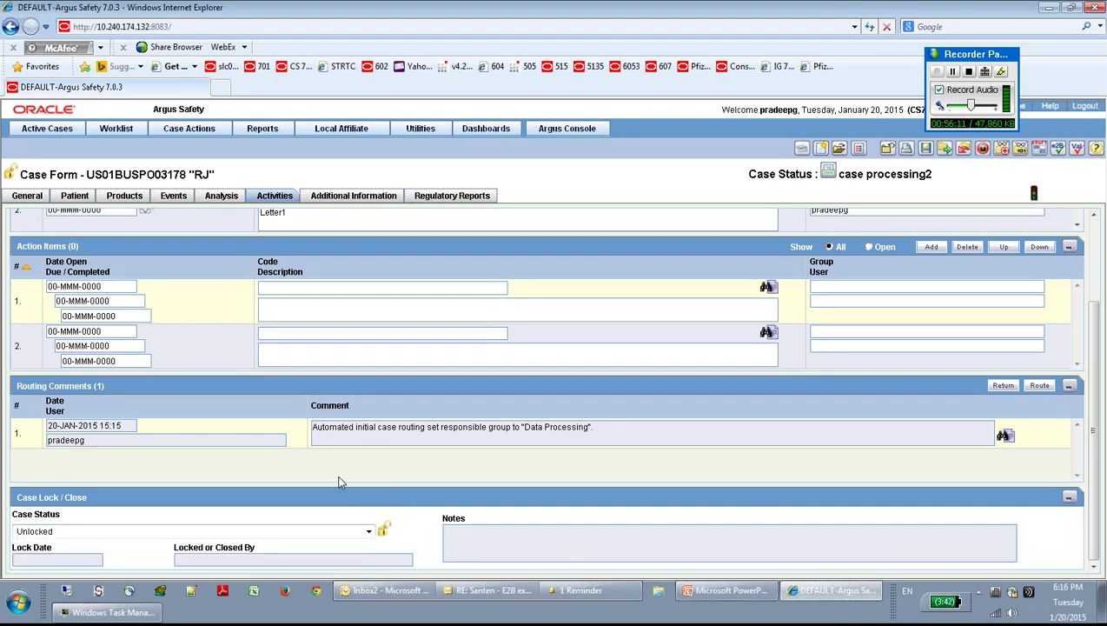
{"action": "left_click", "coordinate": [360, 194]}
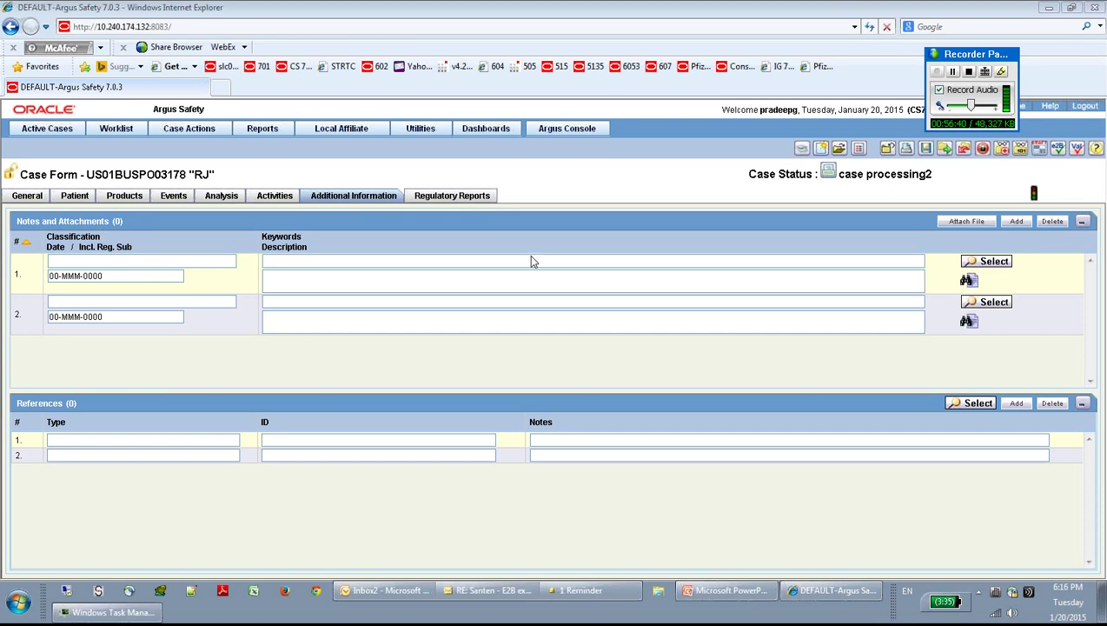
Step: Choose Attach File in the Notes and Attachments section
{"action": "left_click", "coordinate": [966, 222]}
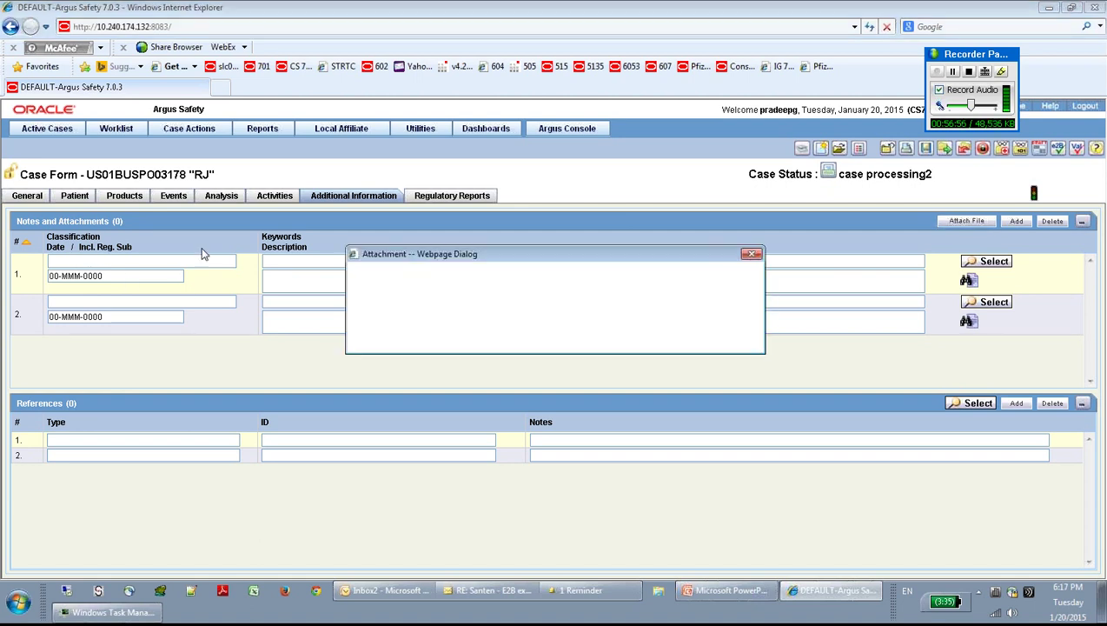
{"action": "left_click_drag", "start_coordinate": [587, 262], "coordinate": [554, 270]}
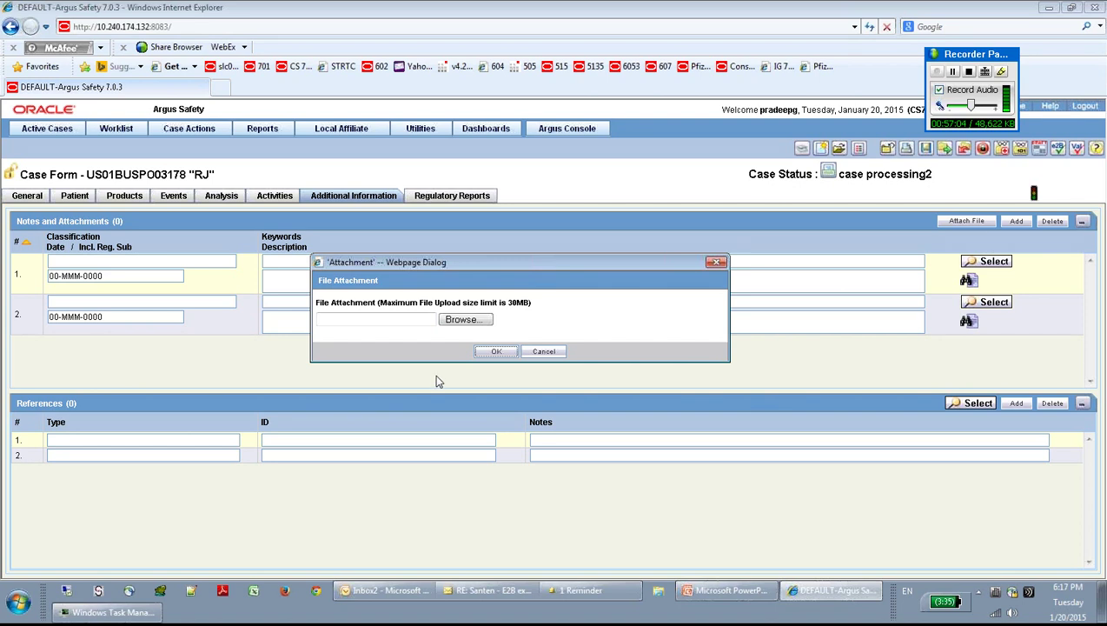
{"action": "left_click", "coordinate": [474, 322]}
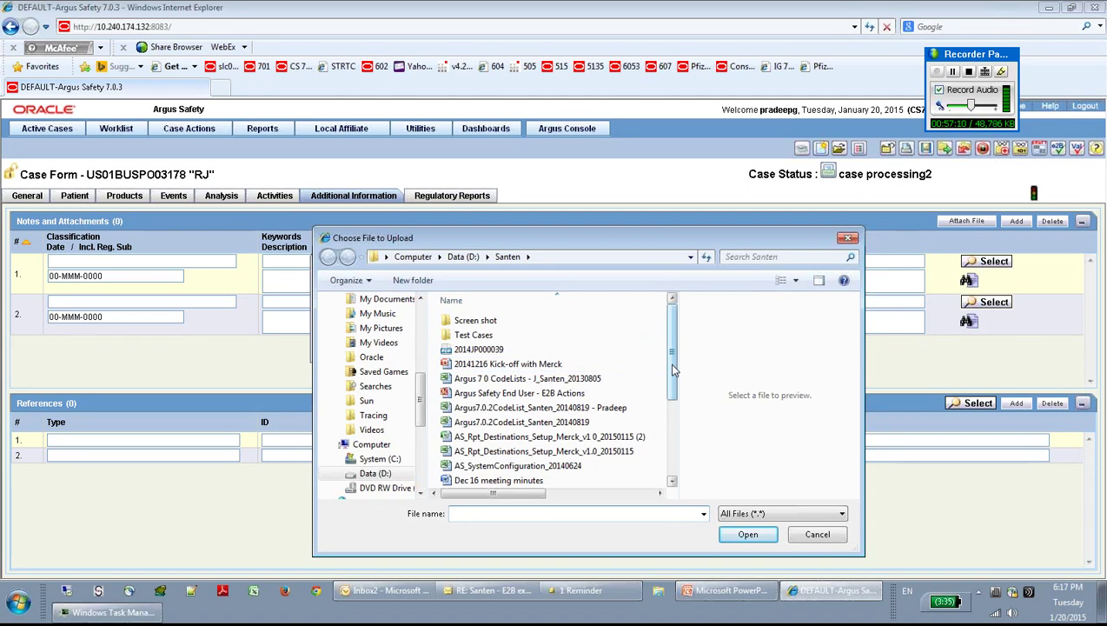
{"action": "left_click", "coordinate": [509, 352]}
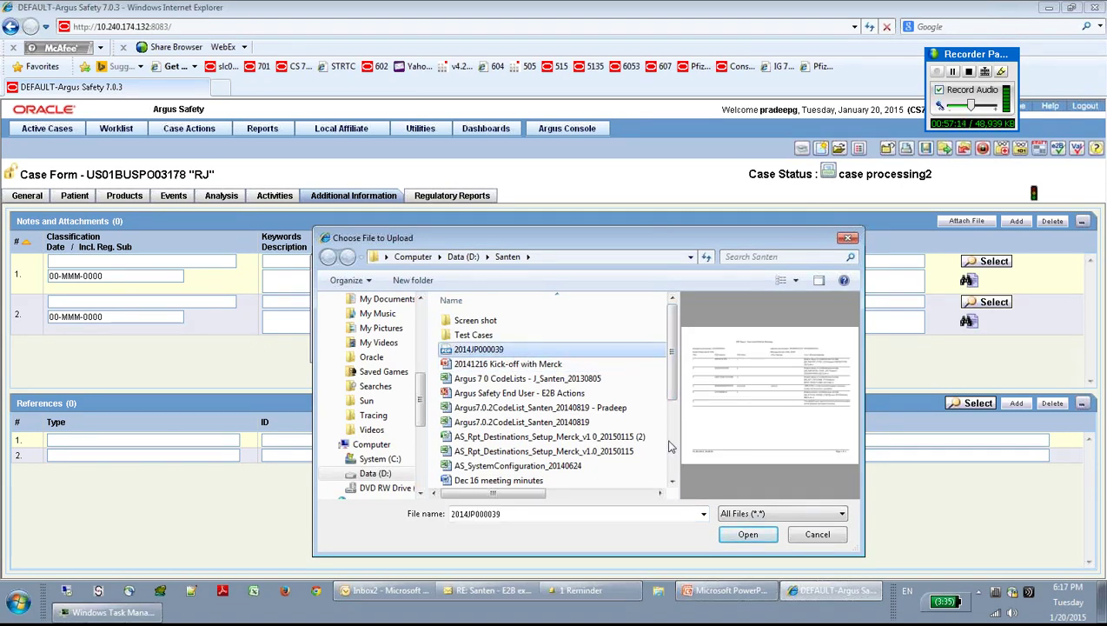
{"action": "left_click", "coordinate": [739, 537]}
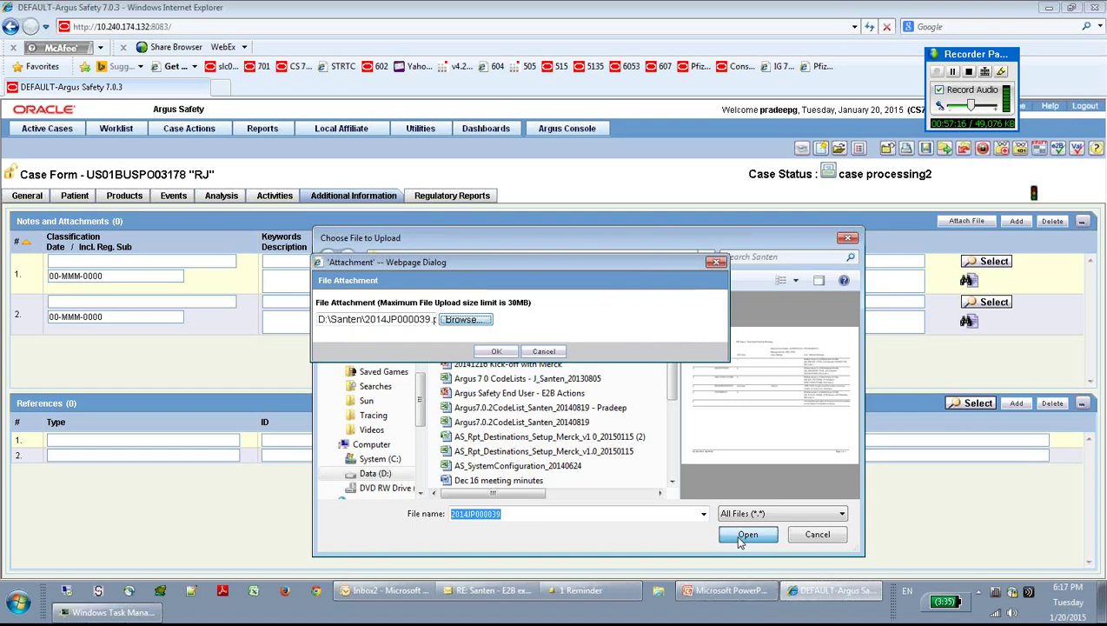
{"action": "left_click", "coordinate": [499, 352]}
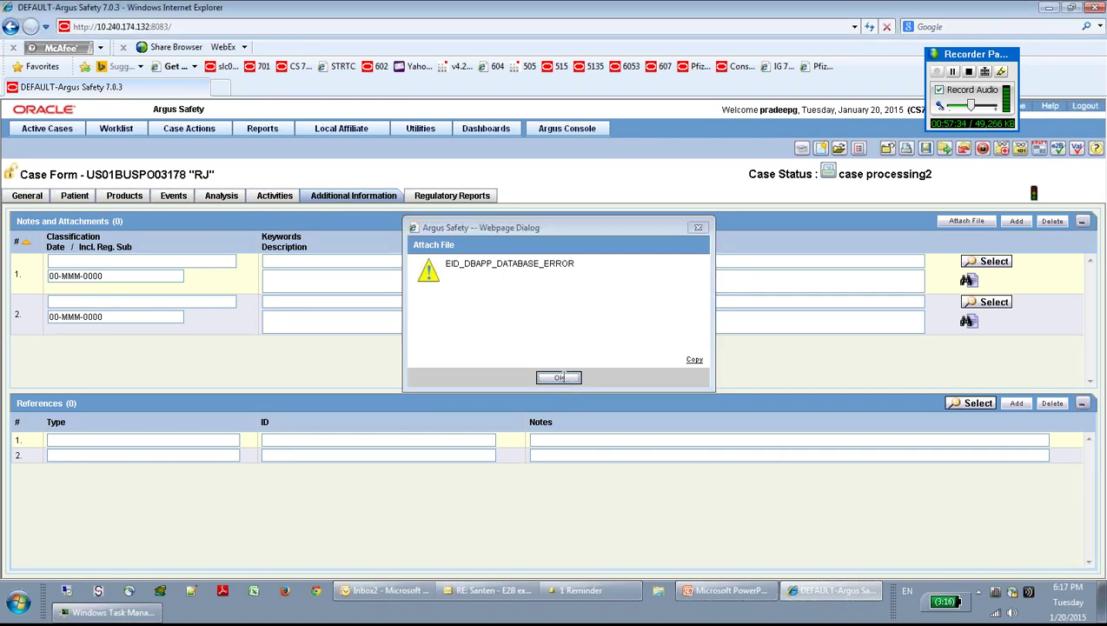
{"action": "left_click", "coordinate": [561, 379]}
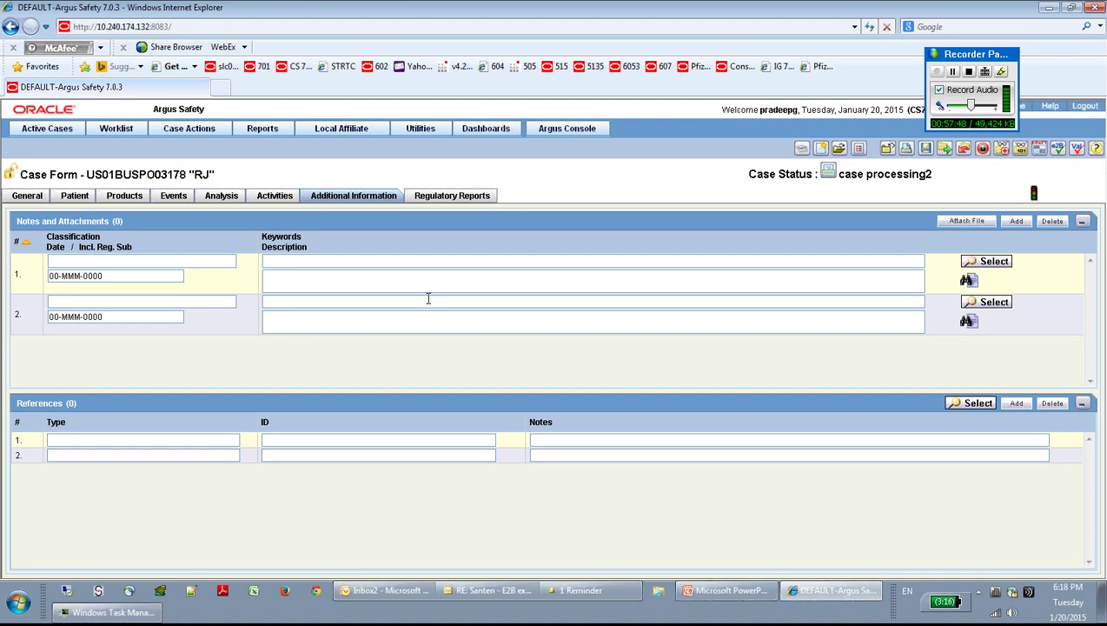
Step: Click into the References Type field, then view the three draft reports under Regulatory Reports
{"action": "left_click", "coordinate": [61, 437]}
{"action": "left_click", "coordinate": [307, 436]}
{"action": "left_click", "coordinate": [459, 196]}
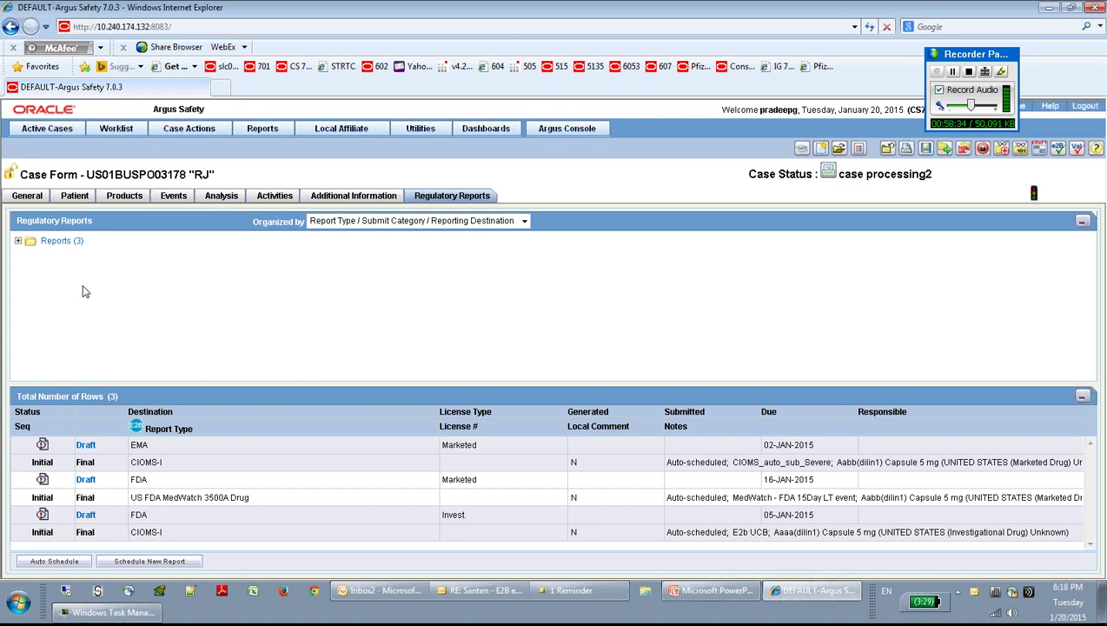
{"action": "left_click", "coordinate": [18, 245]}
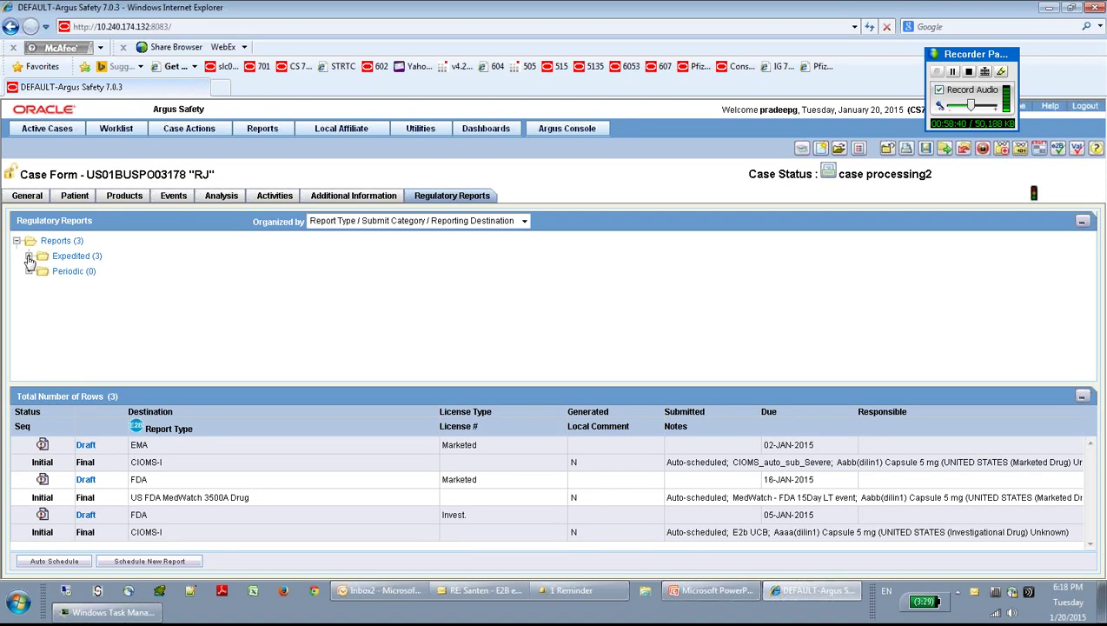
{"action": "left_click", "coordinate": [29, 256]}
{"action": "left_click", "coordinate": [28, 317]}
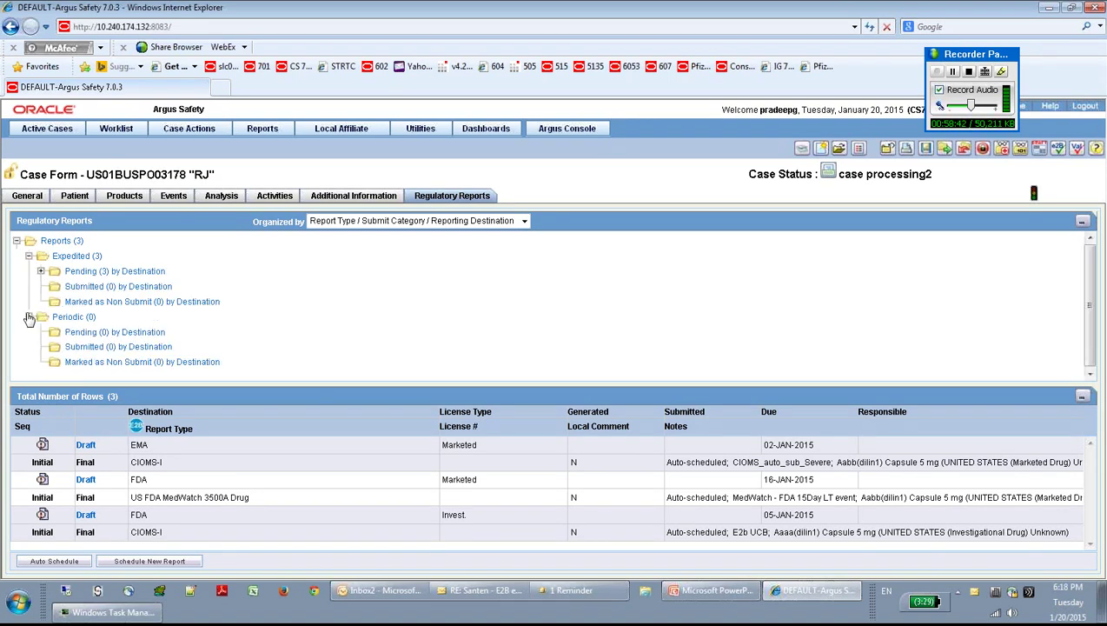
{"action": "left_click", "coordinate": [41, 272]}
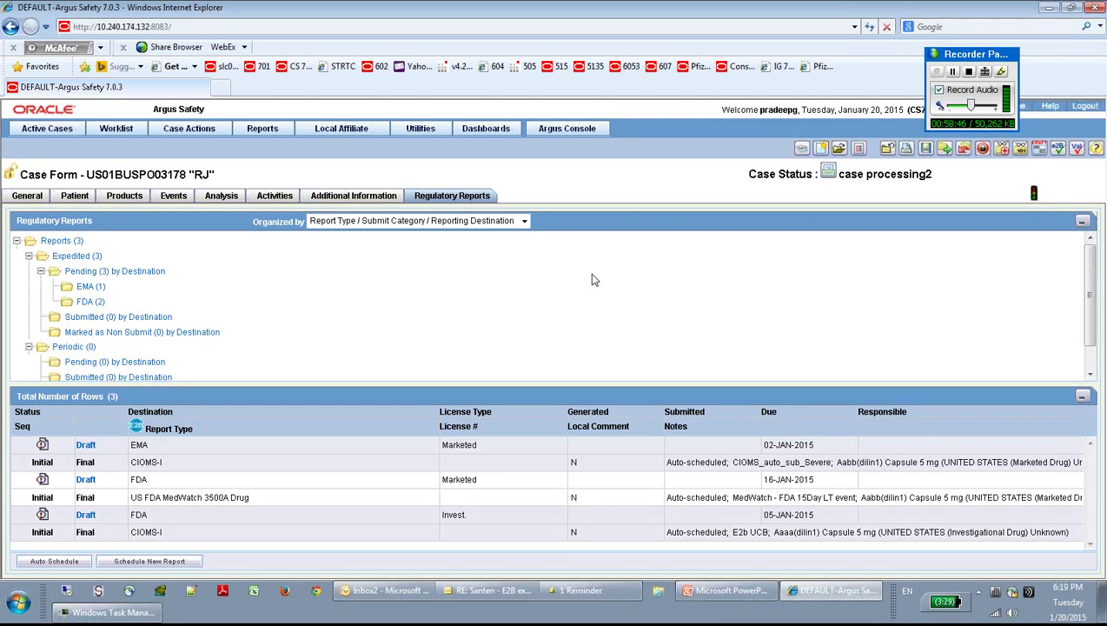
{"action": "left_click", "coordinate": [82, 290]}
{"action": "left_click", "coordinate": [83, 291]}
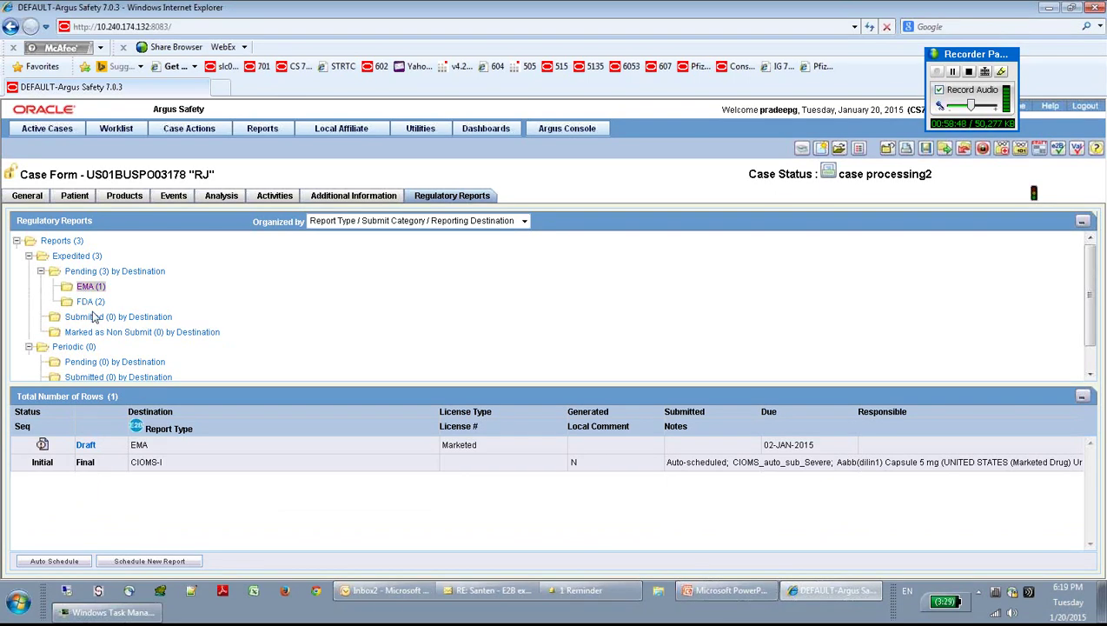
{"action": "left_click", "coordinate": [88, 303]}
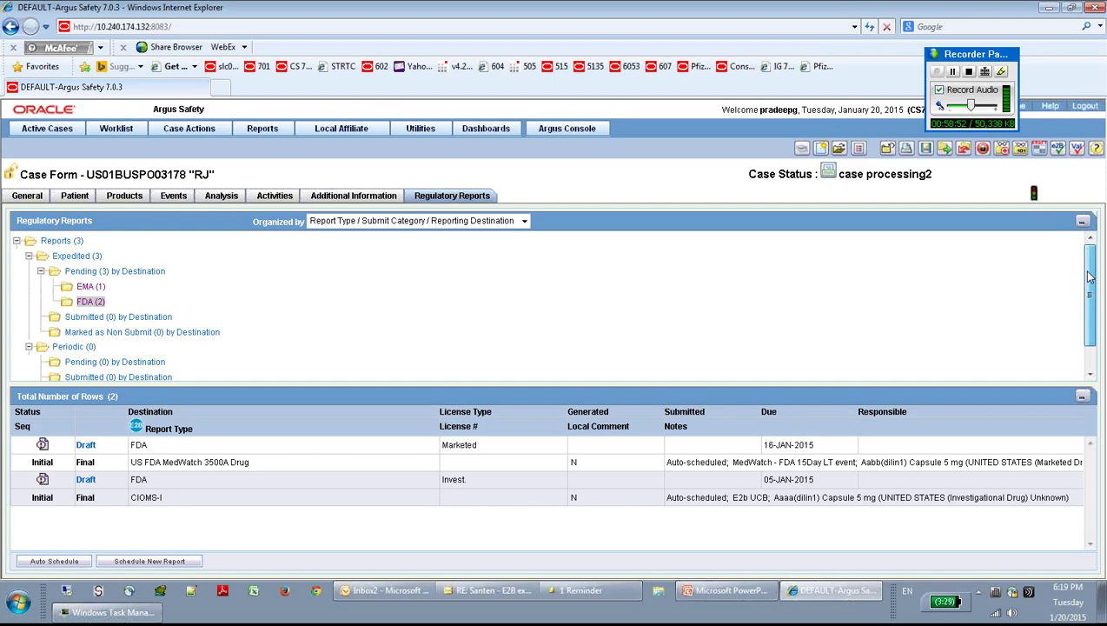
{"action": "scroll", "coordinate": [1085, 264], "scroll_direction": "down", "scroll_amount": 1}
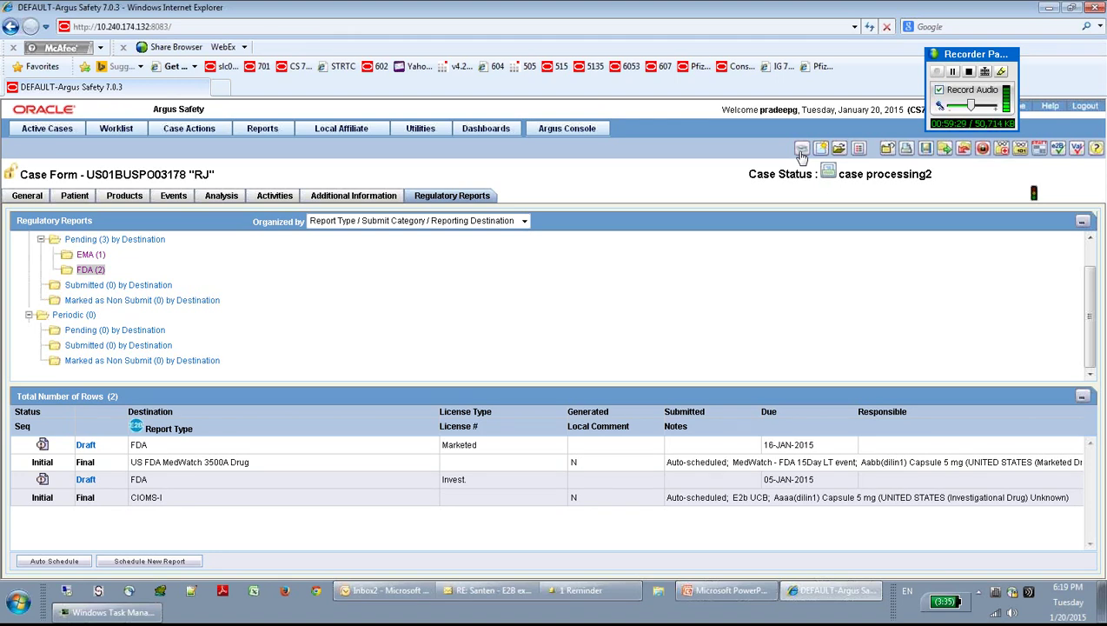
{"action": "left_click", "coordinate": [486, 128]}
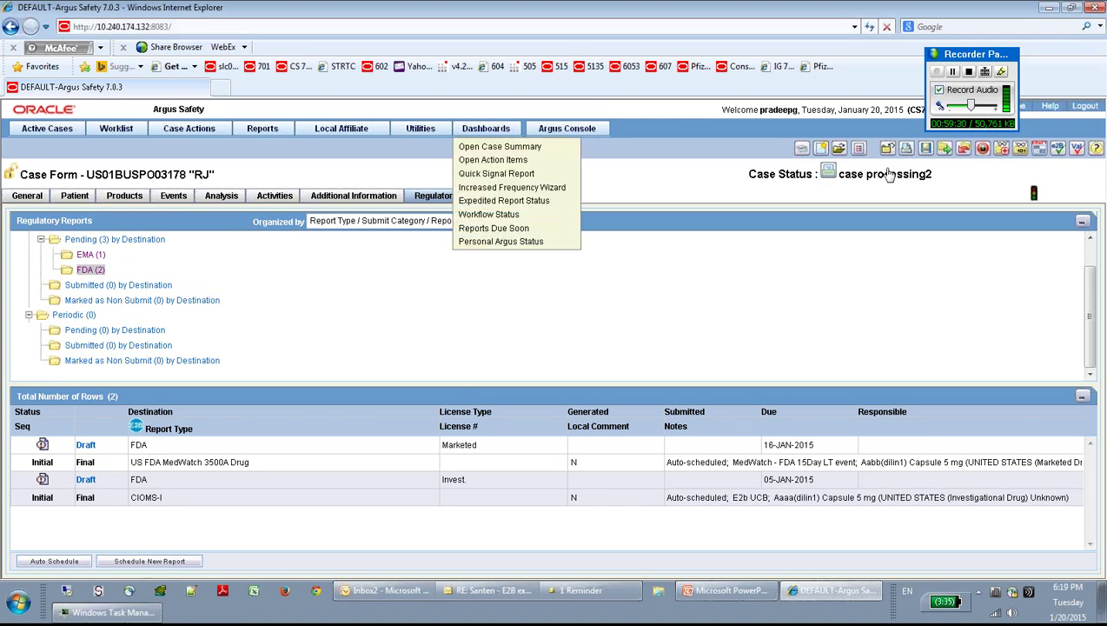
{"action": "left_click", "coordinate": [869, 239]}
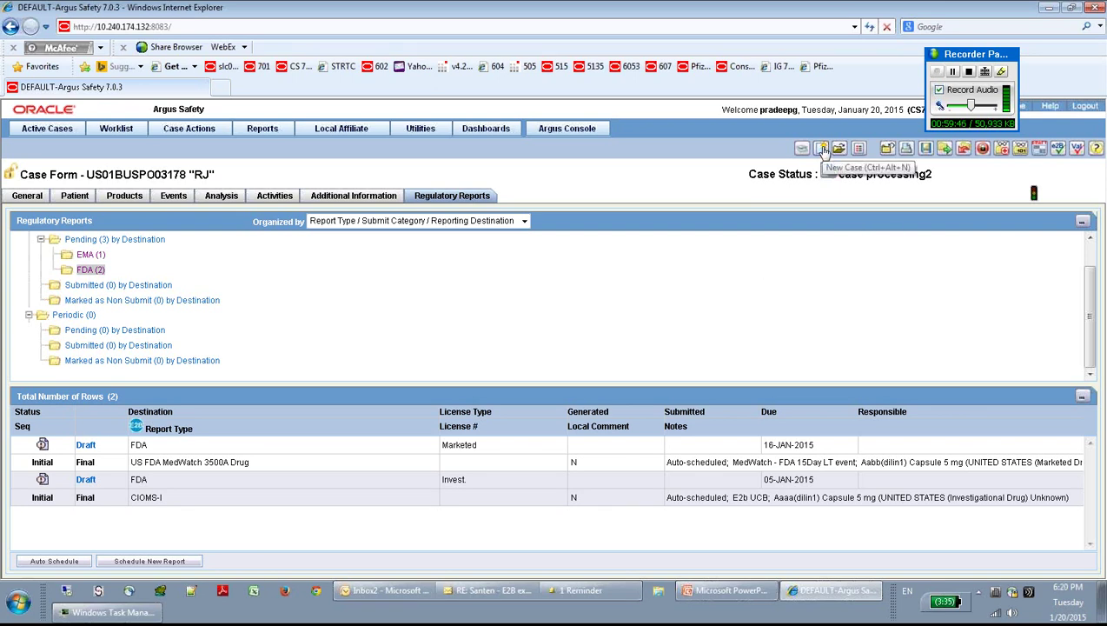
{"action": "left_click", "coordinate": [190, 132]}
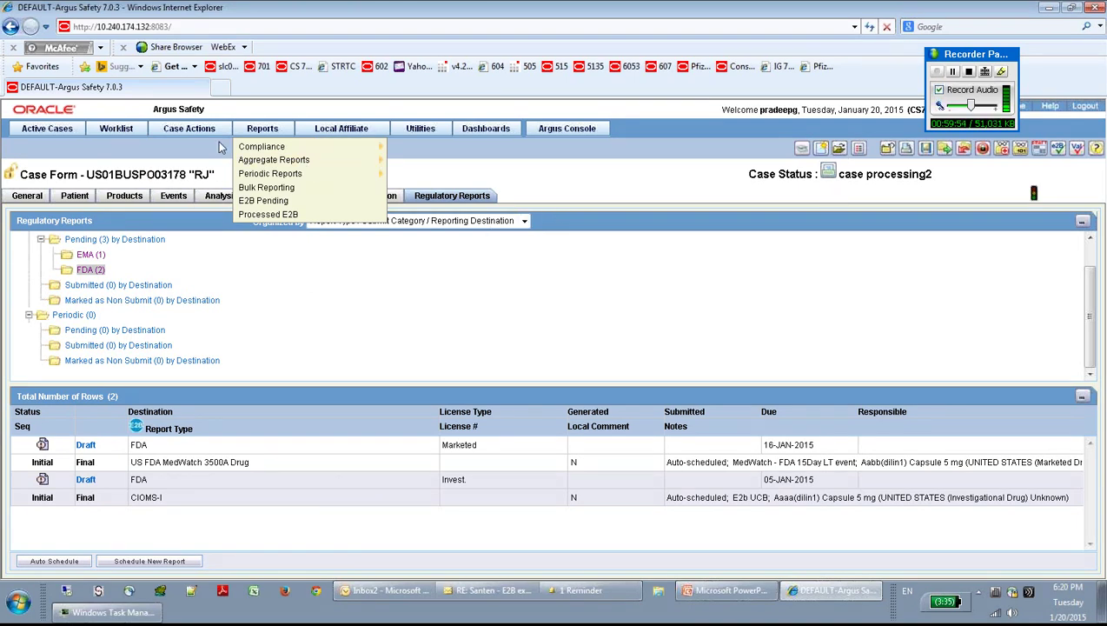
{"action": "mouse_move", "coordinate": [203, 138]}
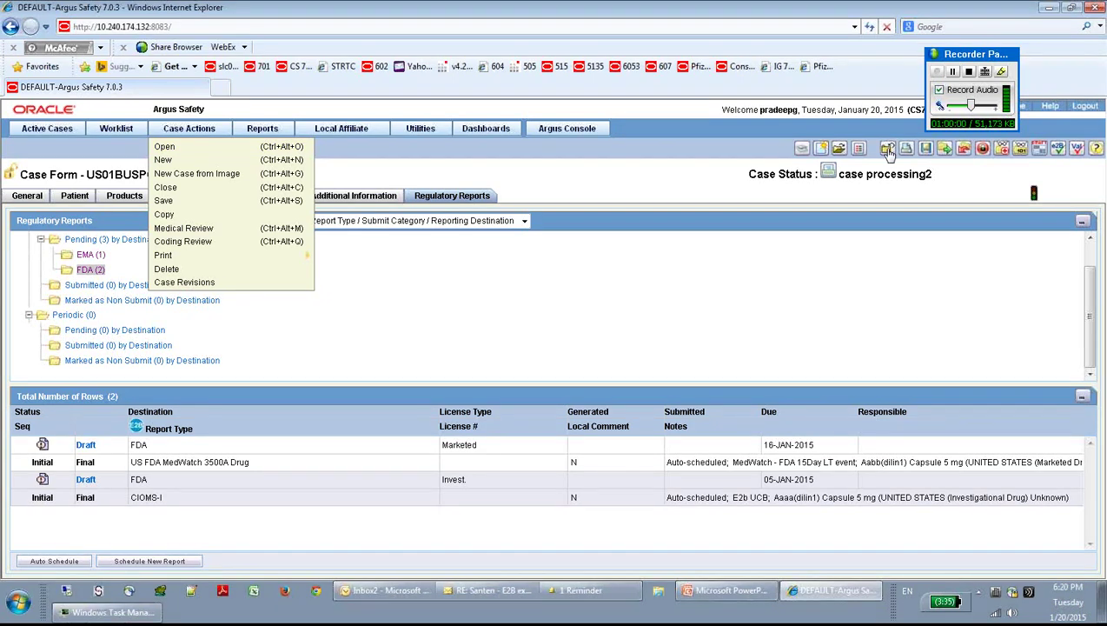
{"action": "left_click", "coordinate": [180, 131]}
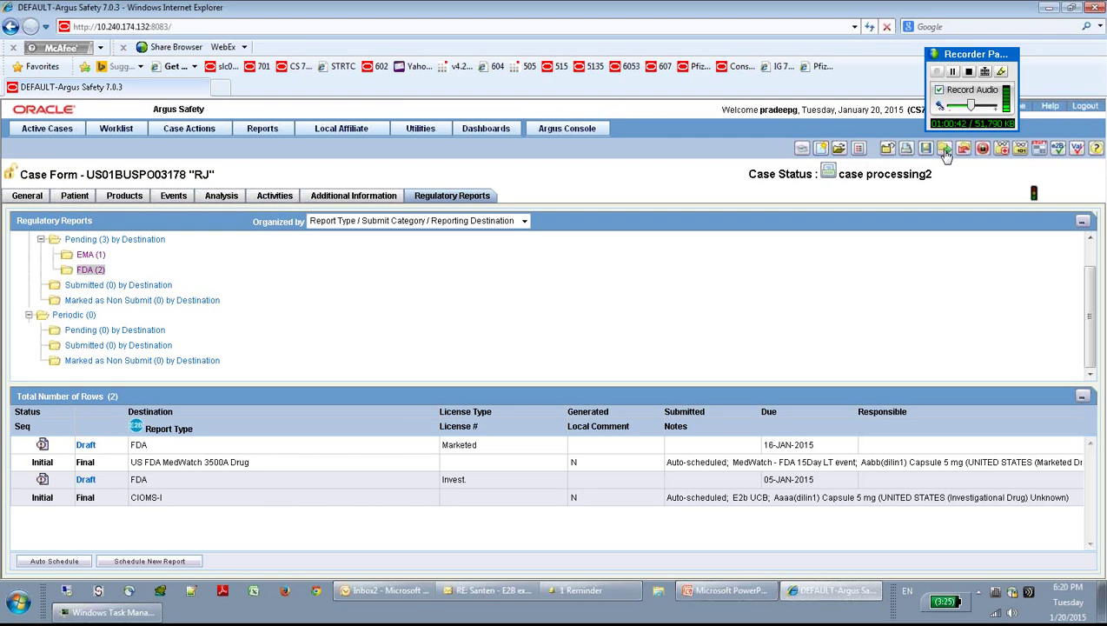
Step: Return to the Activities tab and bring up the Draft Report form list
{"action": "left_click", "coordinate": [271, 197]}
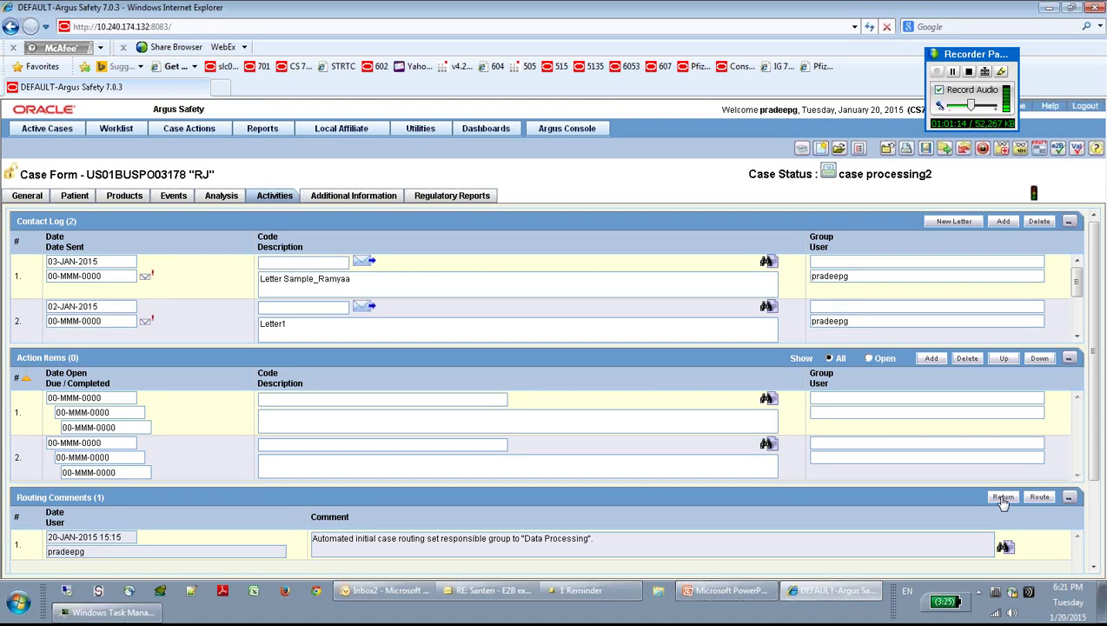
{"action": "left_click", "coordinate": [1040, 149]}
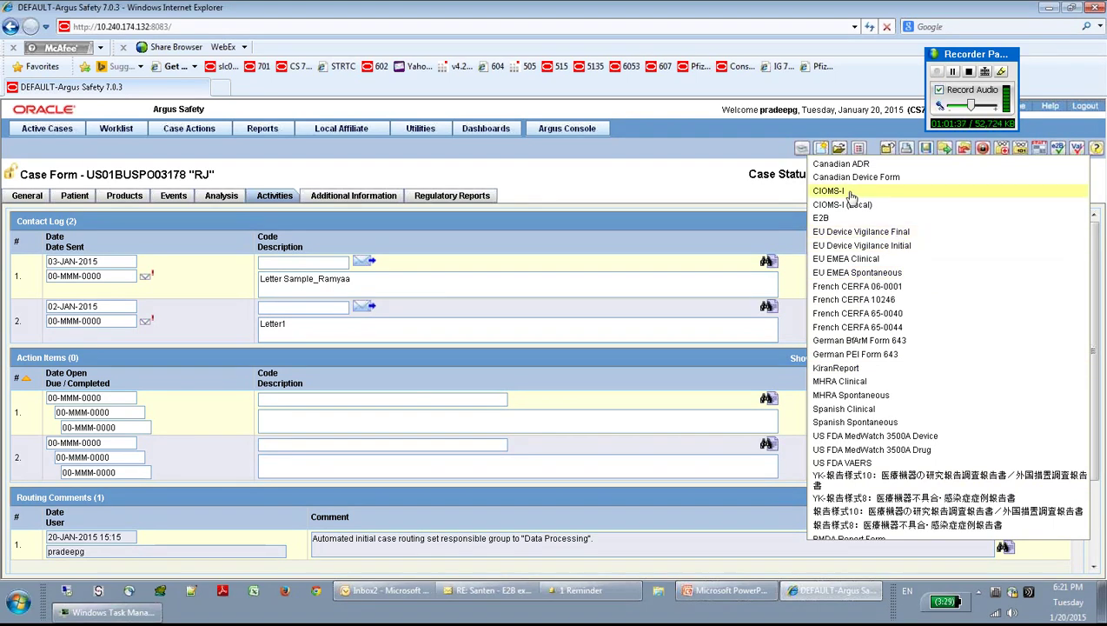
Step: Generate the CIOMS-I draft, maximize the PDF, and scroll through both report pages
{"action": "left_click", "coordinate": [850, 193]}
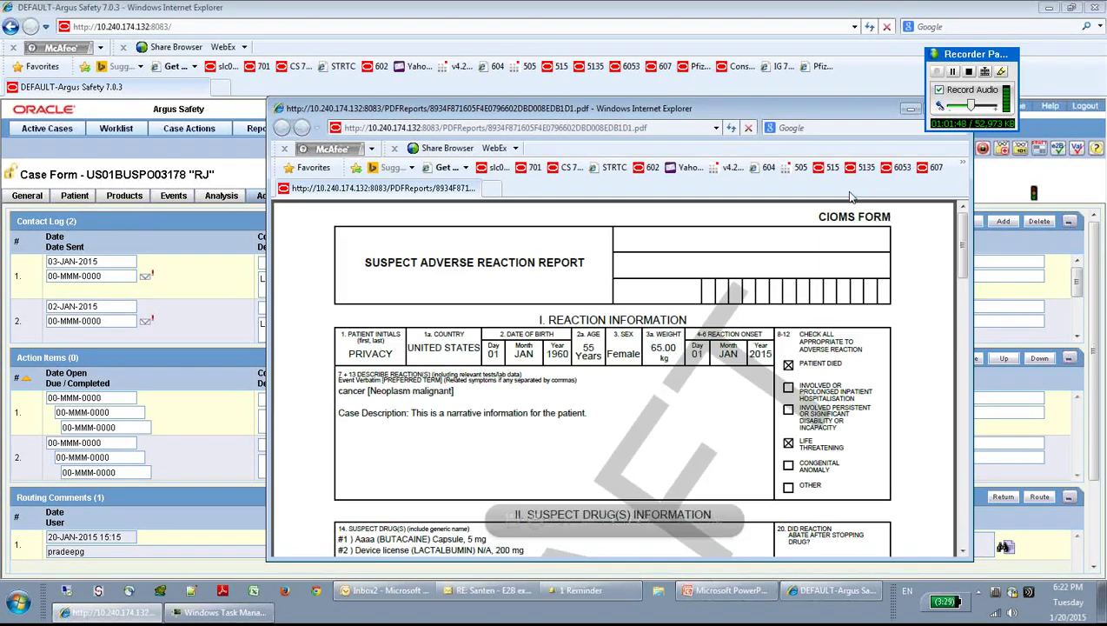
{"action": "double_click", "coordinate": [766, 110]}
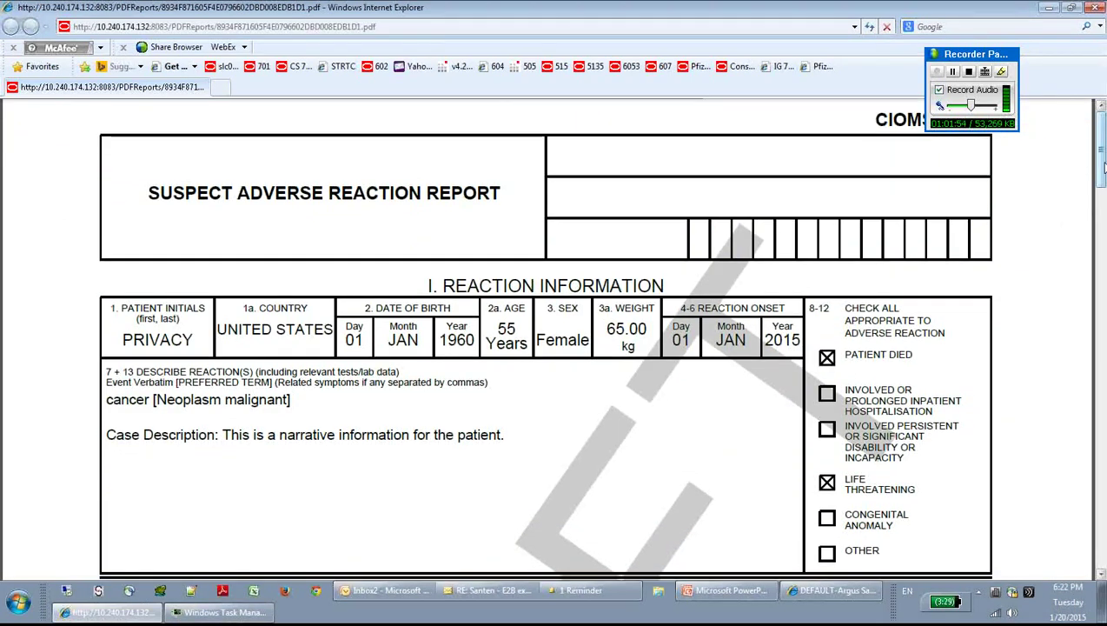
{"action": "scroll", "coordinate": [1103, 165], "scroll_direction": "down", "scroll_amount": 10}
{"action": "scroll", "coordinate": [1104, 174], "scroll_direction": "up", "scroll_amount": 5}
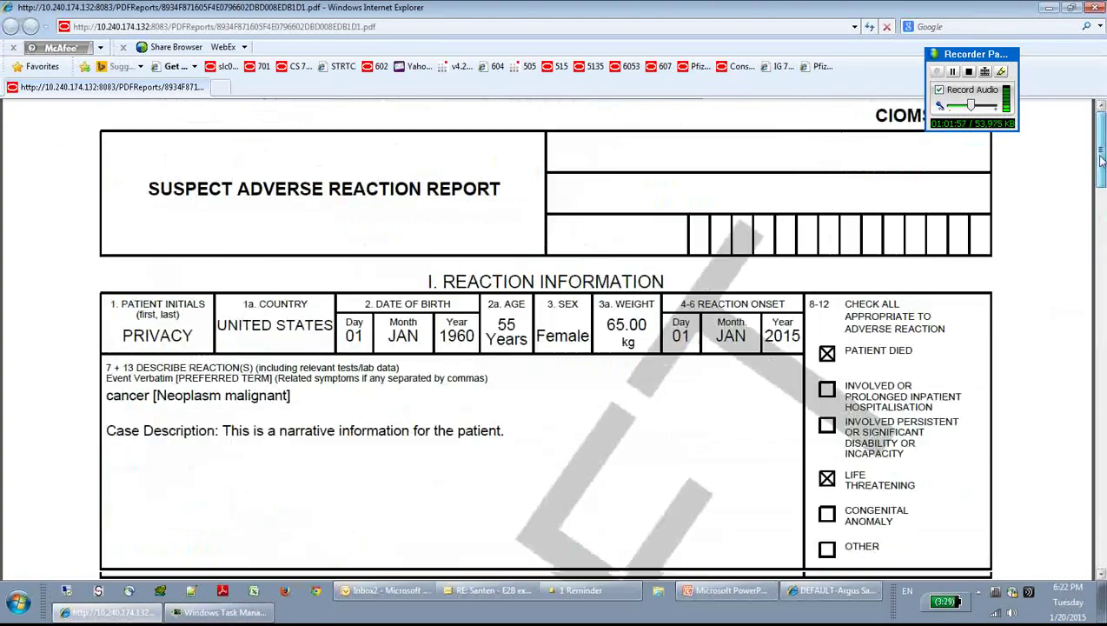
{"action": "scroll", "coordinate": [1102, 159], "scroll_direction": "down", "scroll_amount": 10}
{"action": "scroll", "coordinate": [1102, 152], "scroll_direction": "up", "scroll_amount": 10}
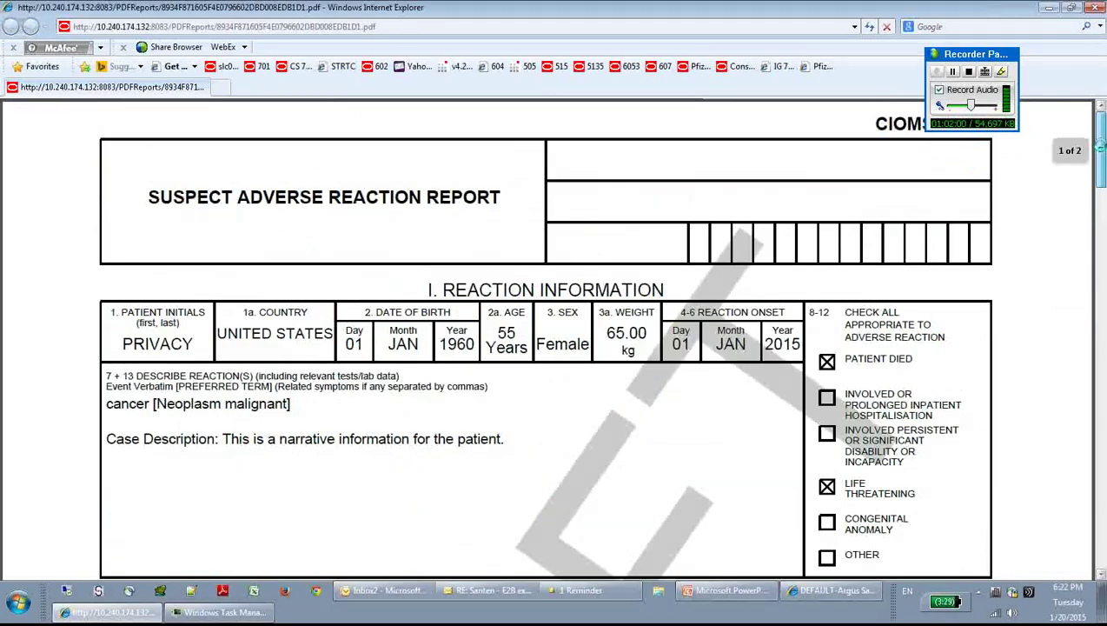
{"action": "left_click_drag", "start_coordinate": [1100, 148], "coordinate": [1101, 420]}
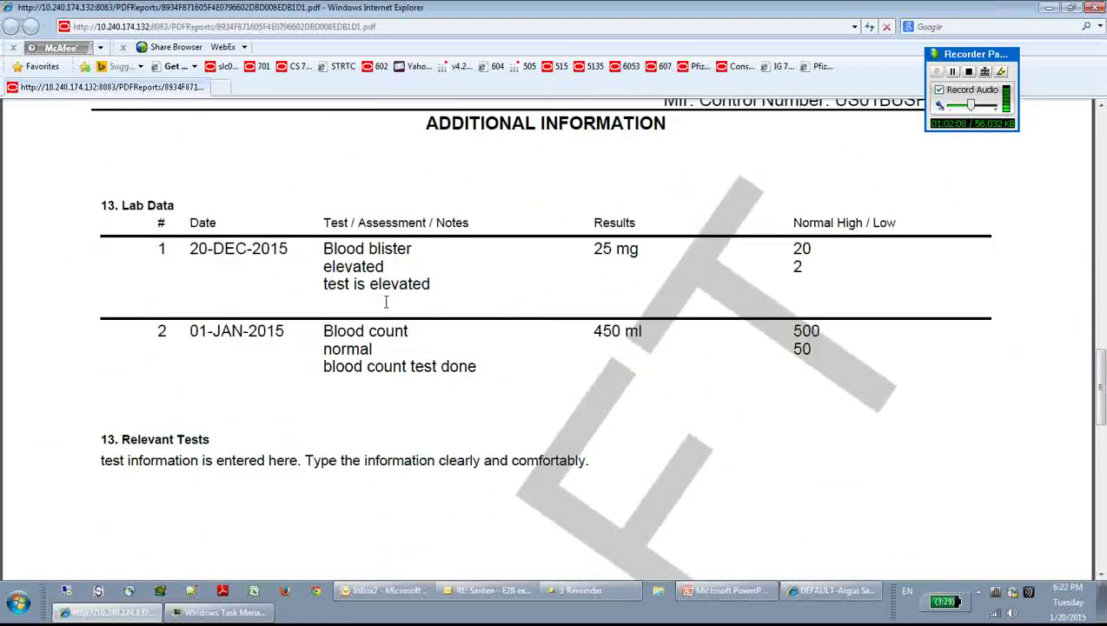
{"action": "left_click_drag", "start_coordinate": [1101, 395], "coordinate": [1075, 148]}
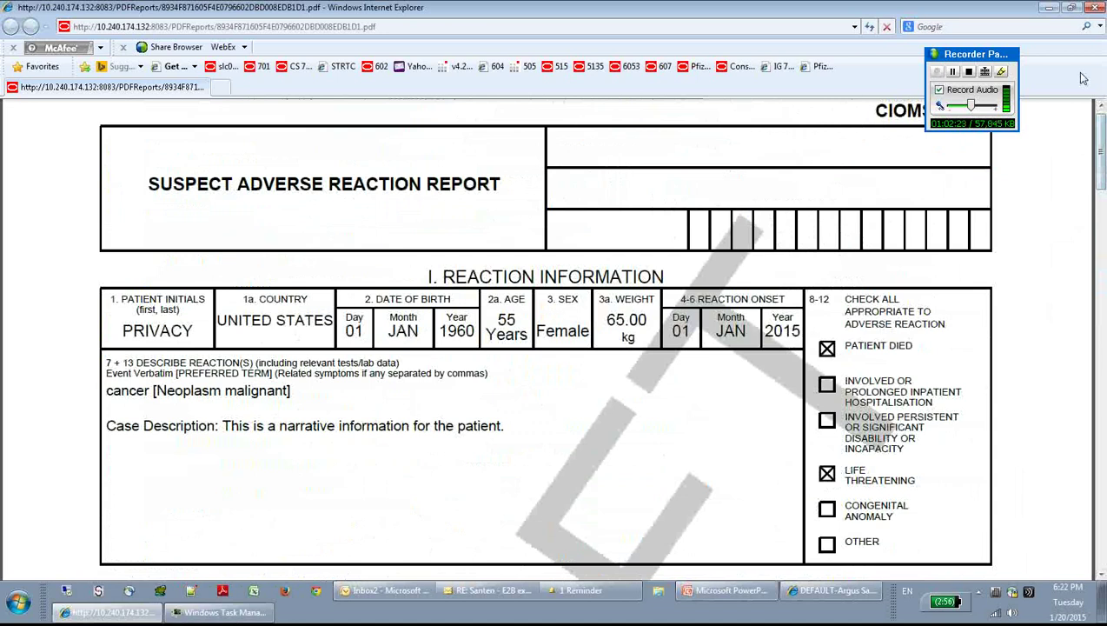
Step: Close the CIOMS-I draft and generate a draft US FDA MedWatch 3500A Drug report
{"action": "left_click", "coordinate": [1095, 8]}
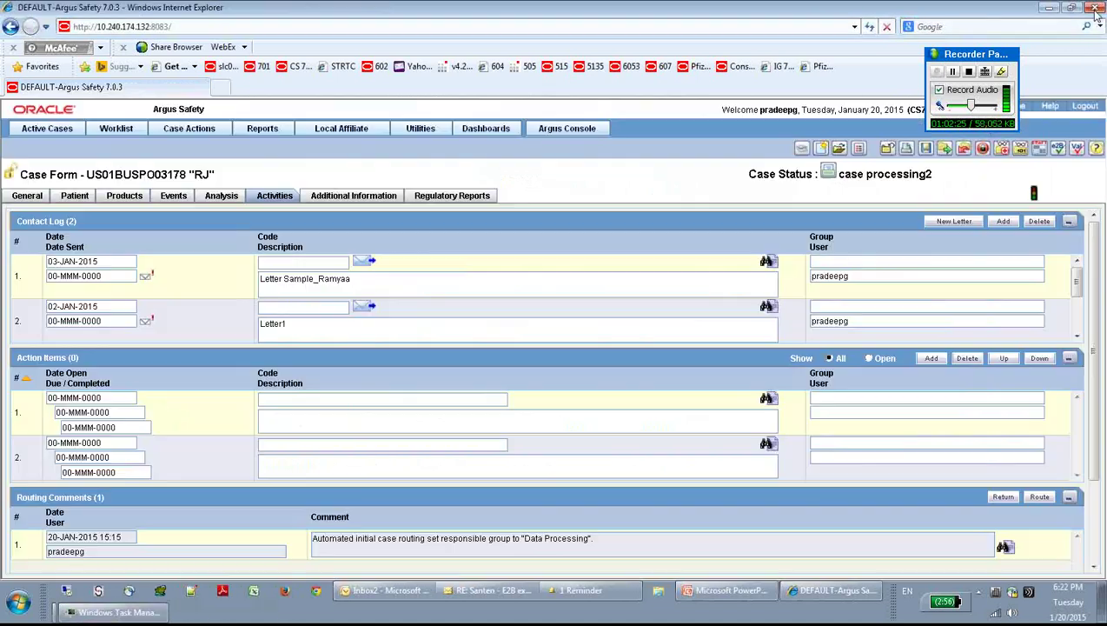
{"action": "left_click", "coordinate": [1037, 150]}
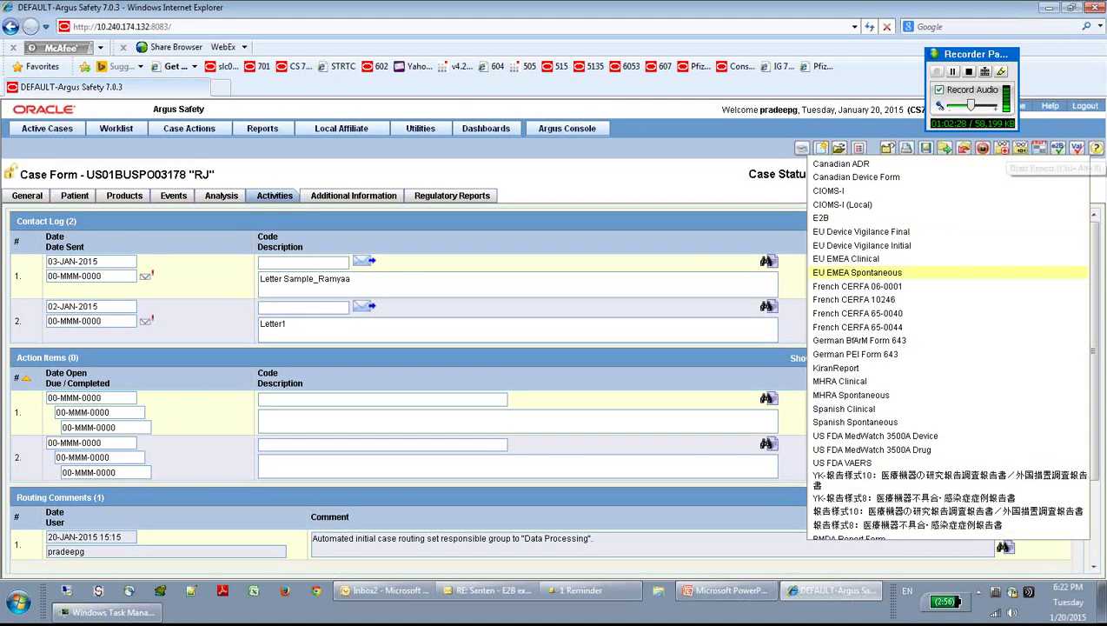
{"action": "left_click", "coordinate": [905, 450]}
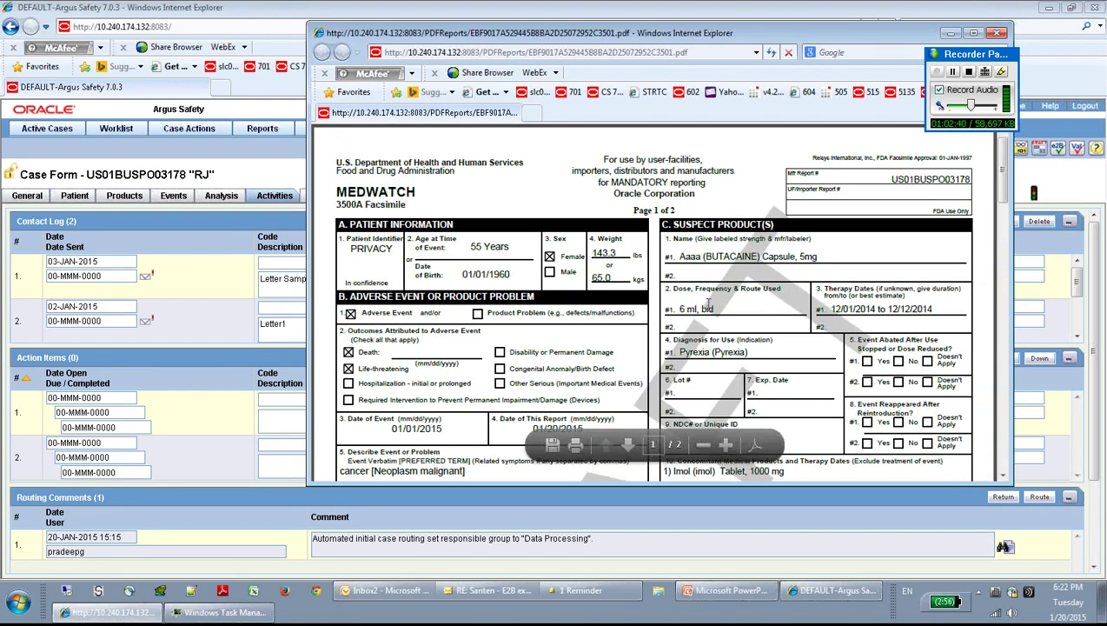
Step: Review the MedWatch 3500A draft PDF, briefly highlighting MEDWATCH, then close it
{"action": "scroll", "coordinate": [1003, 200], "scroll_direction": "down", "scroll_amount": 10}
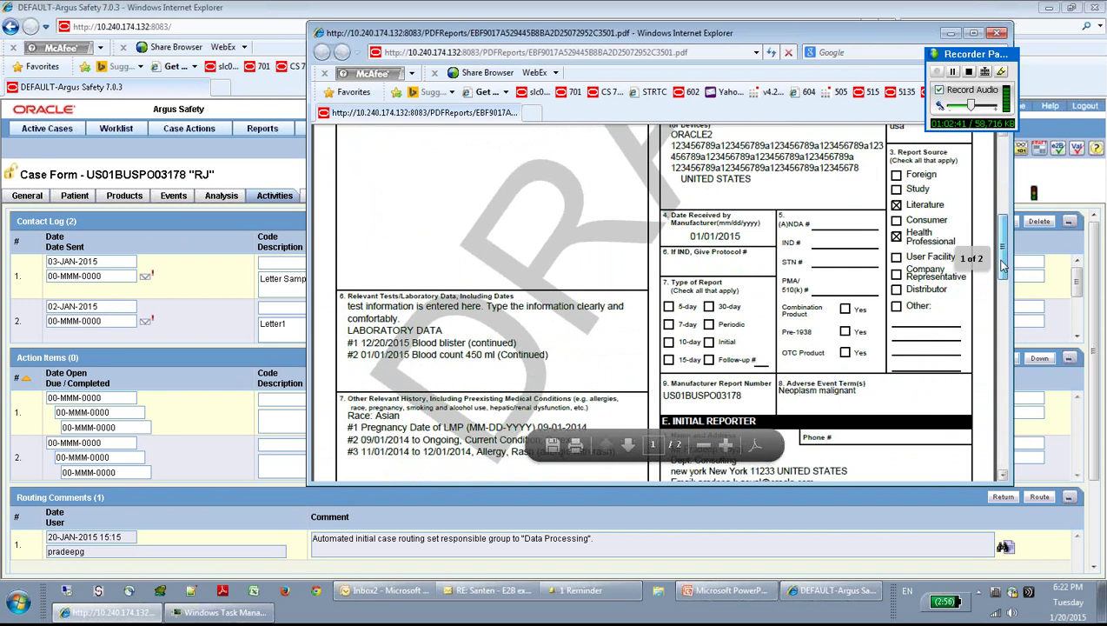
{"action": "scroll", "coordinate": [1000, 254], "scroll_direction": "up", "scroll_amount": 3}
{"action": "scroll", "coordinate": [1000, 254], "scroll_direction": "up", "scroll_amount": 10}
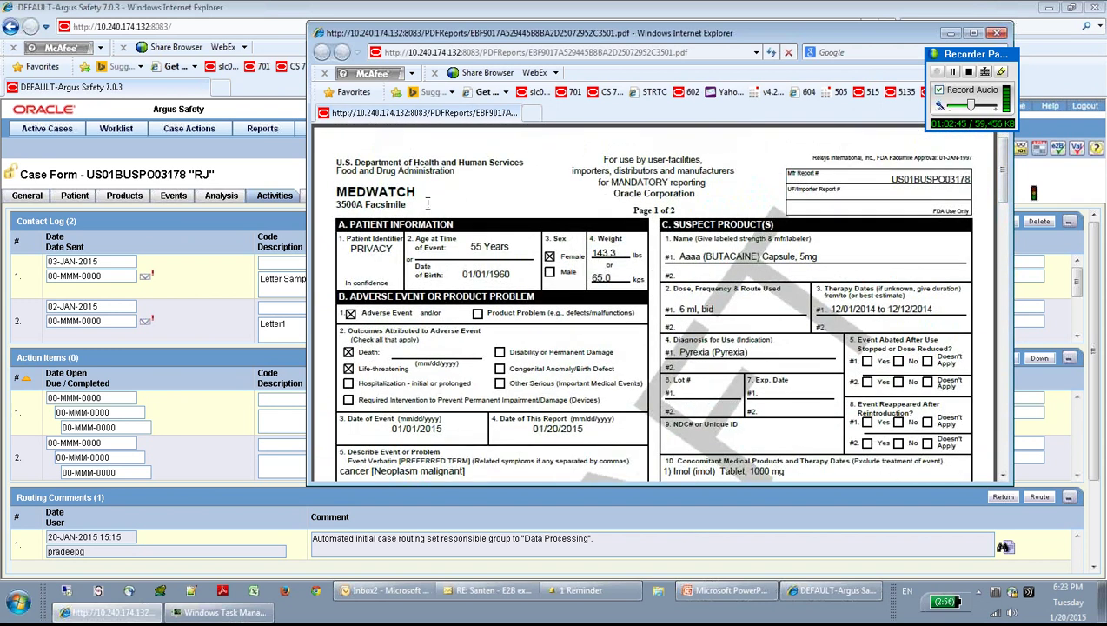
{"action": "left_click_drag", "start_coordinate": [414, 197], "coordinate": [337, 192]}
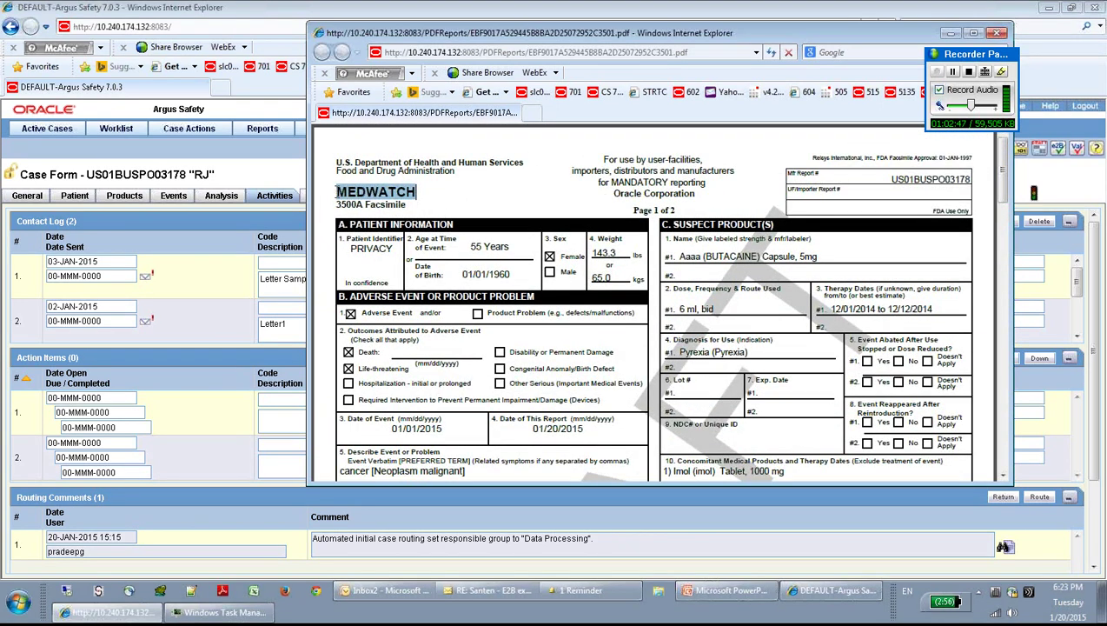
{"action": "left_click", "coordinate": [476, 185]}
{"action": "left_click_drag", "start_coordinate": [687, 38], "coordinate": [566, 84]}
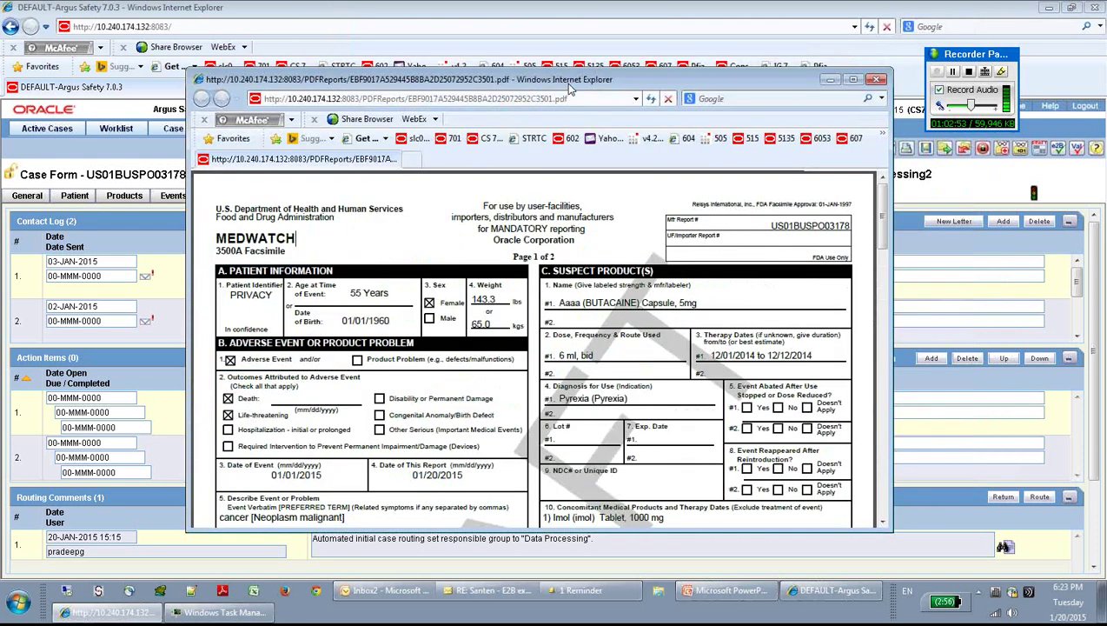
{"action": "left_click", "coordinate": [876, 80]}
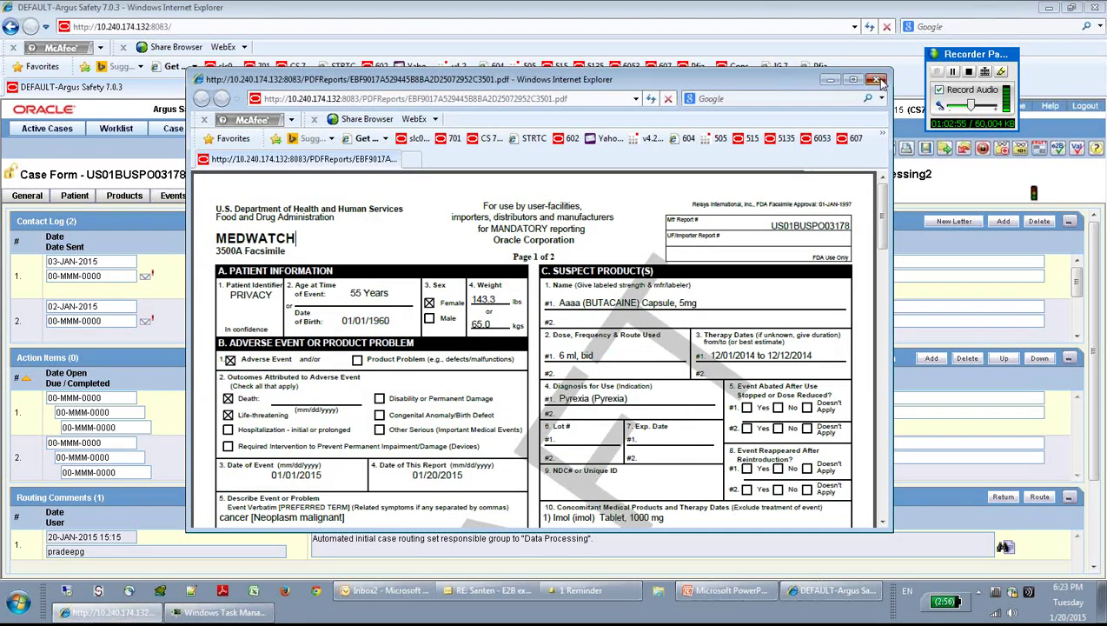